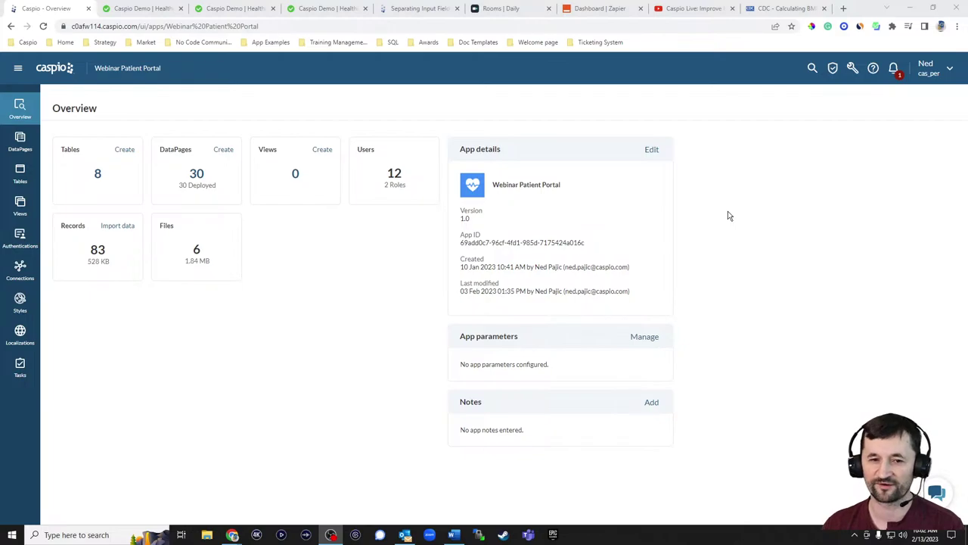
# Switch to the doctor portal demo and review the January 2023 appointments calendar
pyautogui.click(236, 10)
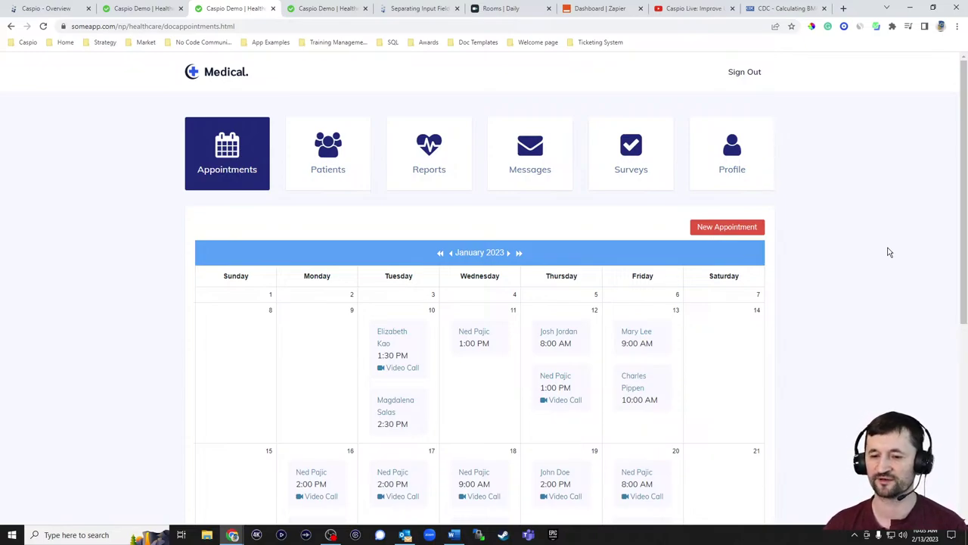
pyautogui.scroll(-1, 774, 383)
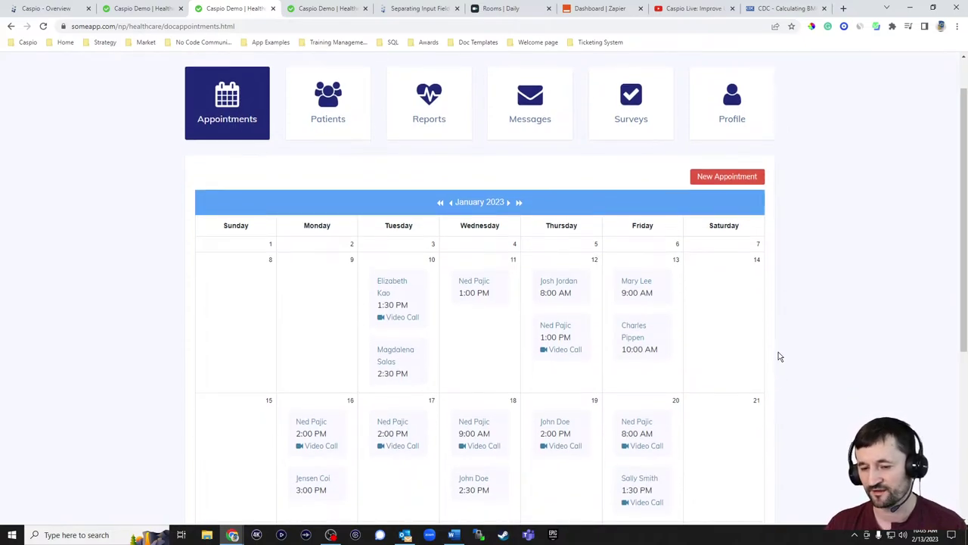
pyautogui.scroll(-2, 778, 351)
pyautogui.scroll(-2, 778, 345)
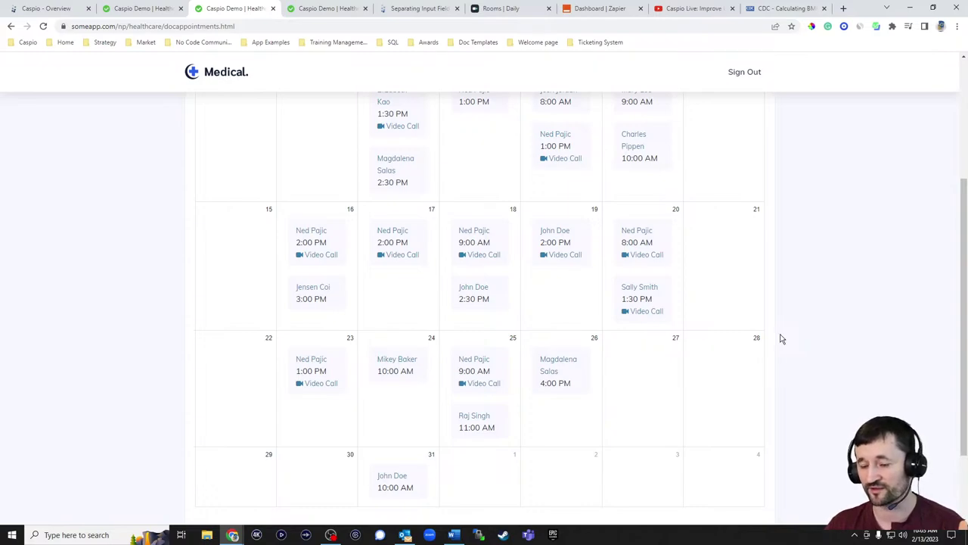
pyautogui.scroll(3, 782, 339)
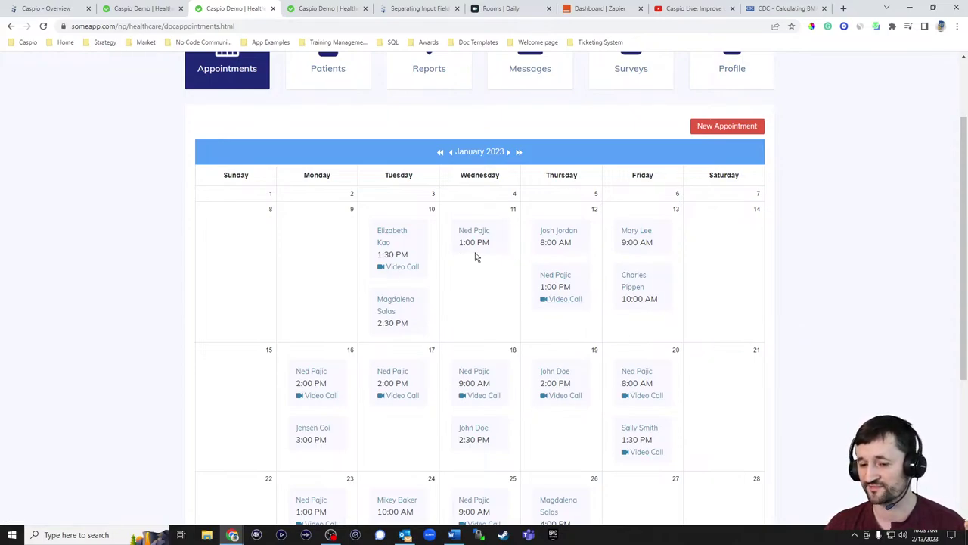
pyautogui.scroll(2, 605, 275)
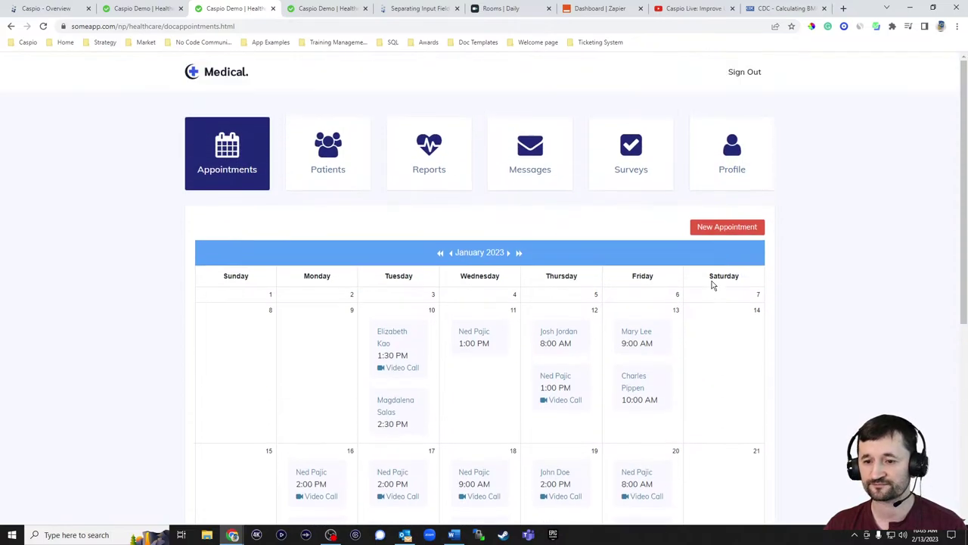
# Check the patient, appointment type and date choices in the New Appointment form, and close it without saving
pyautogui.click(725, 227)
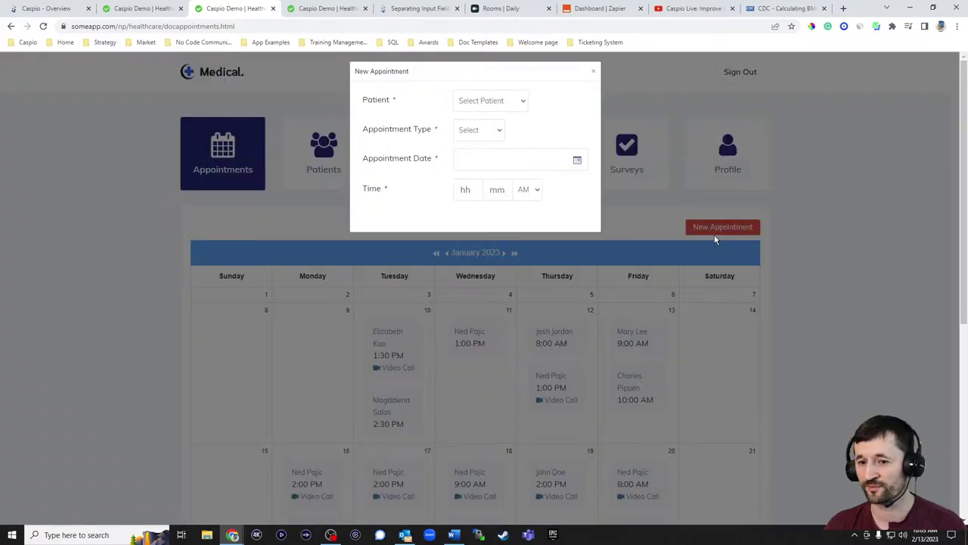
pyautogui.click(513, 106)
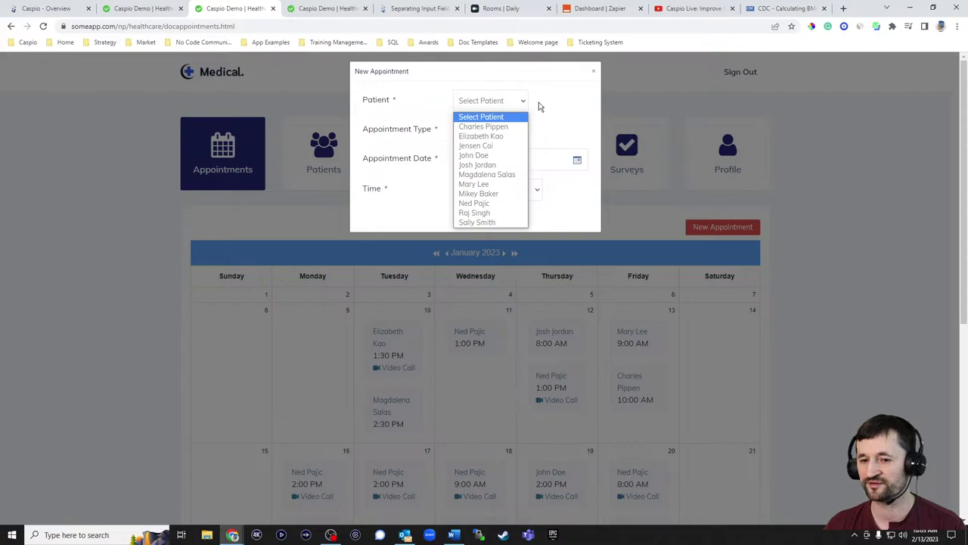
pyautogui.click(545, 110)
pyautogui.click(497, 132)
pyautogui.click(528, 130)
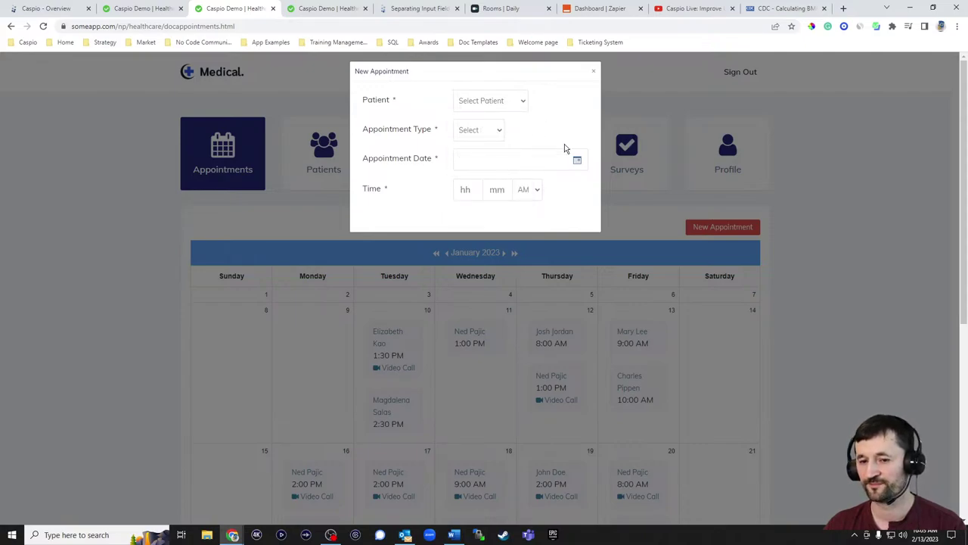
pyautogui.click(578, 163)
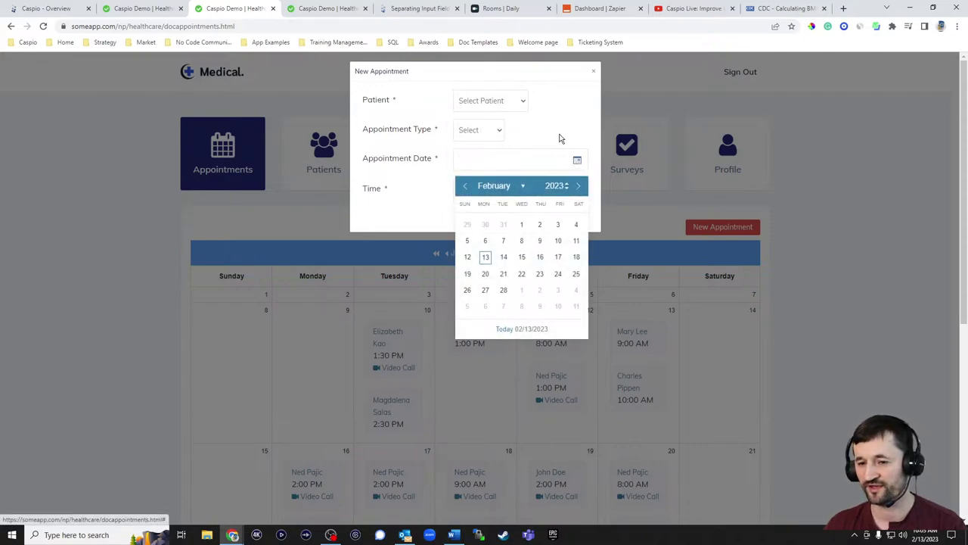
pyautogui.click(539, 151)
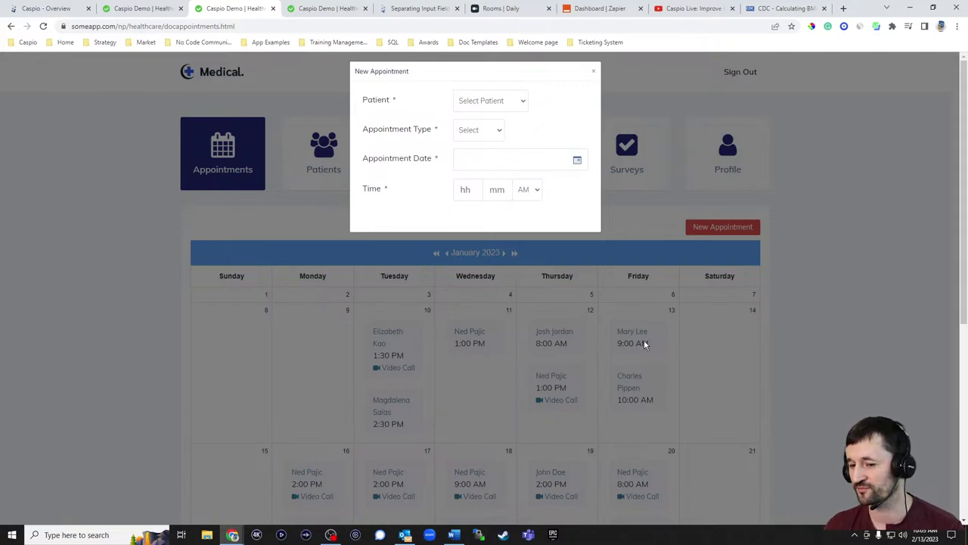
pyautogui.click(594, 71)
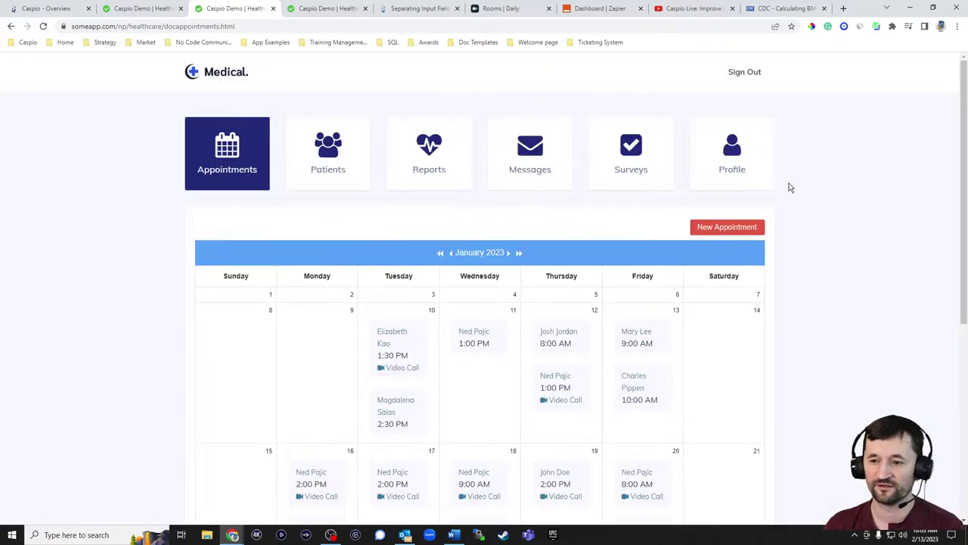
# Open the first patient's record from the Patients list and review the profile, appointments and visits sections
pyautogui.click(319, 156)
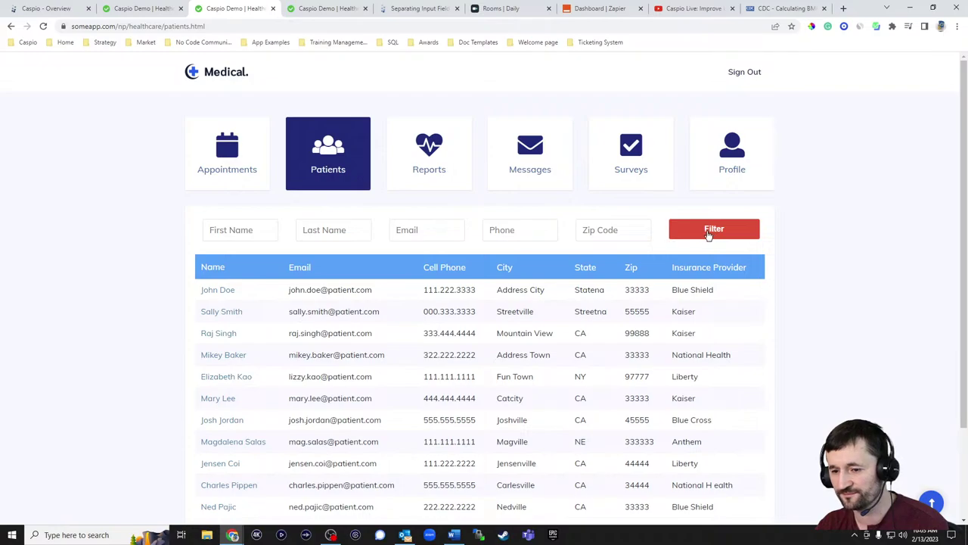
pyautogui.click(229, 291)
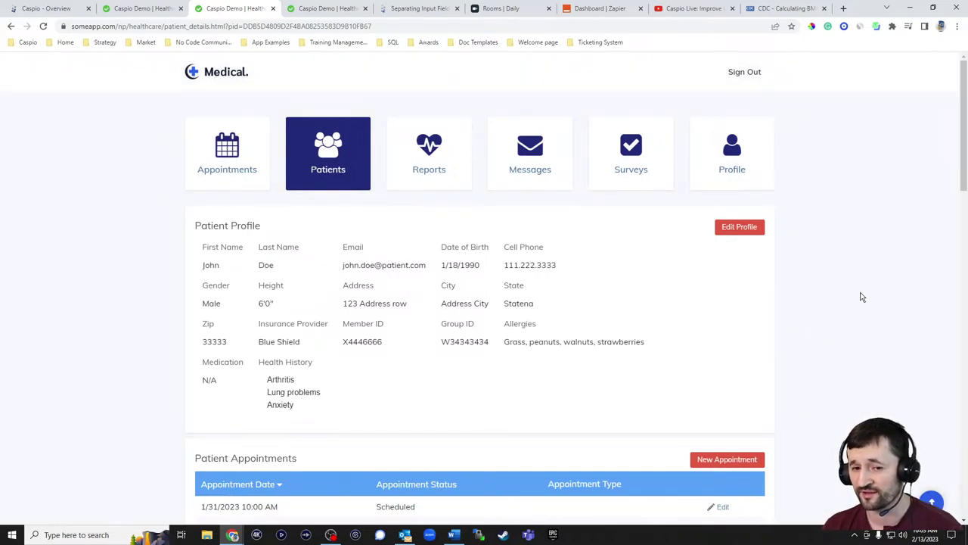
pyautogui.scroll(-1, 869, 257)
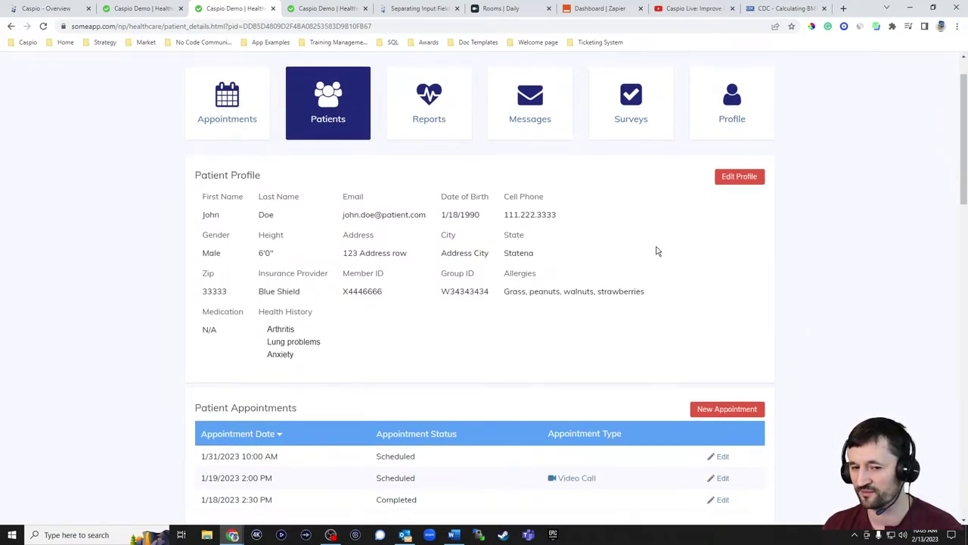
pyautogui.scroll(-3, 772, 238)
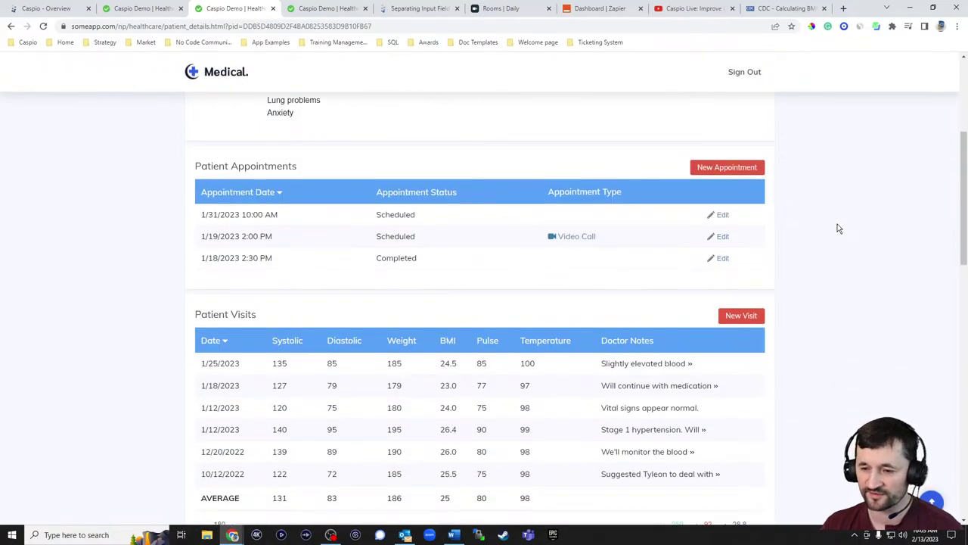
pyautogui.scroll(-3, 841, 228)
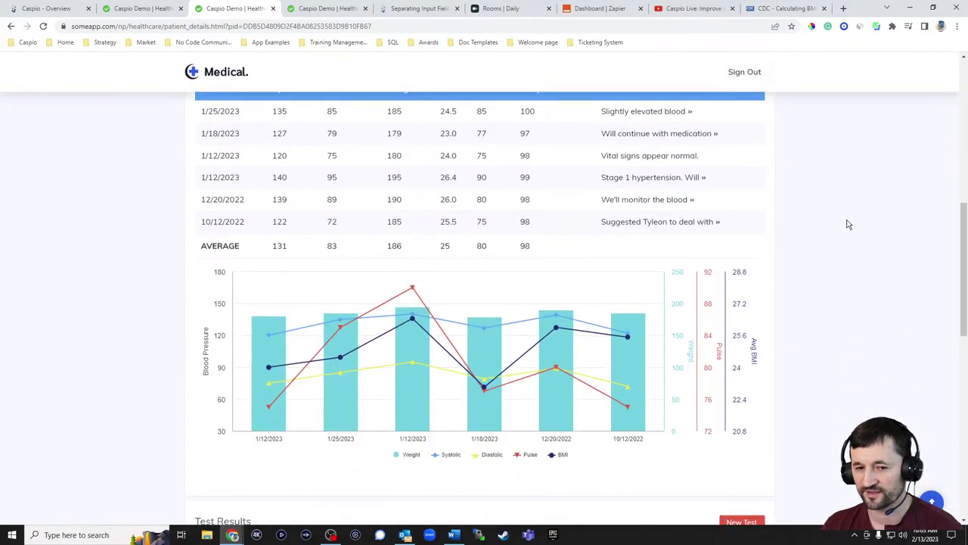
pyautogui.scroll(1, 848, 224)
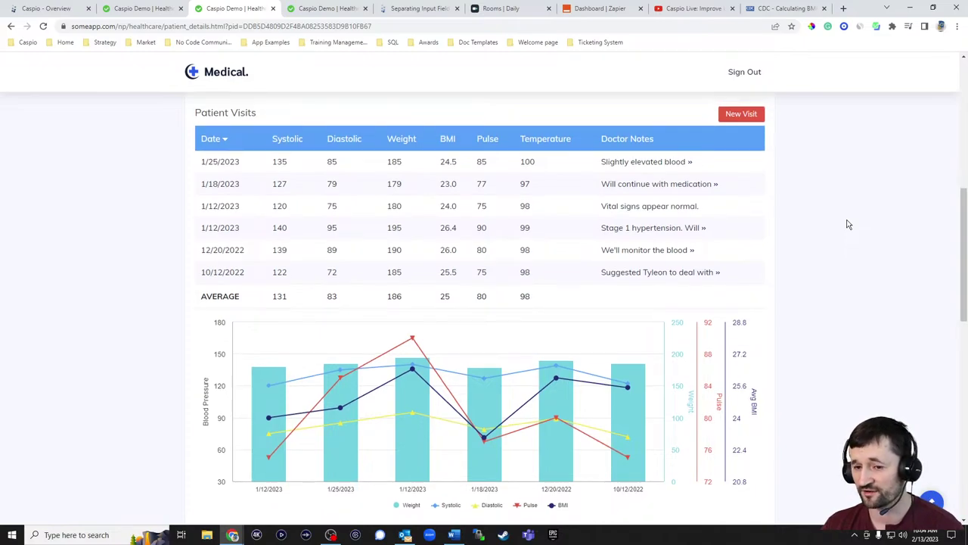
# Hide the Pulse and BMI series in the patient visits chart
pyautogui.scroll(-3, 848, 223)
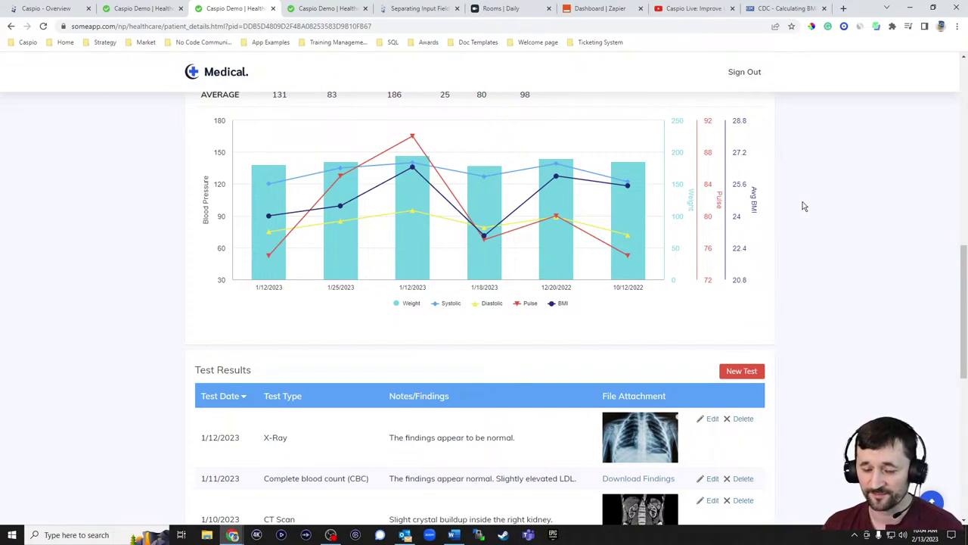
pyautogui.click(531, 305)
pyautogui.click(560, 306)
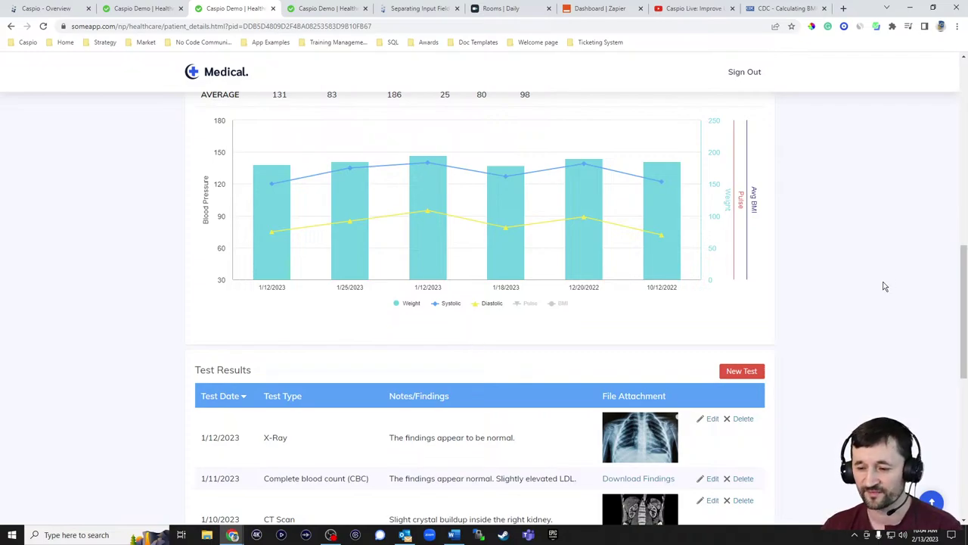
# Review the Test Results and Messages sections of the patient's record
pyautogui.scroll(-3, 882, 285)
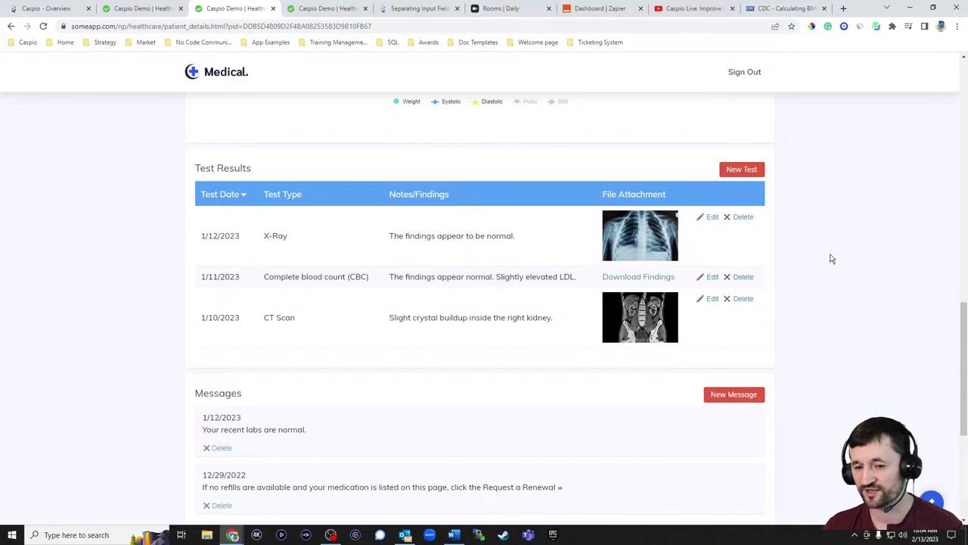
pyautogui.scroll(-1, 838, 255)
pyautogui.scroll(-3, 837, 255)
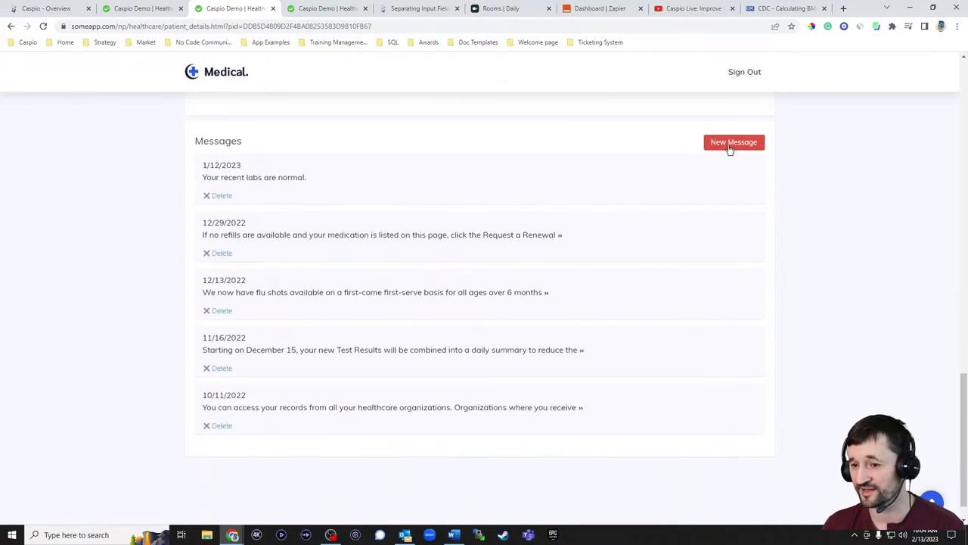
pyautogui.scroll(15, 839, 240)
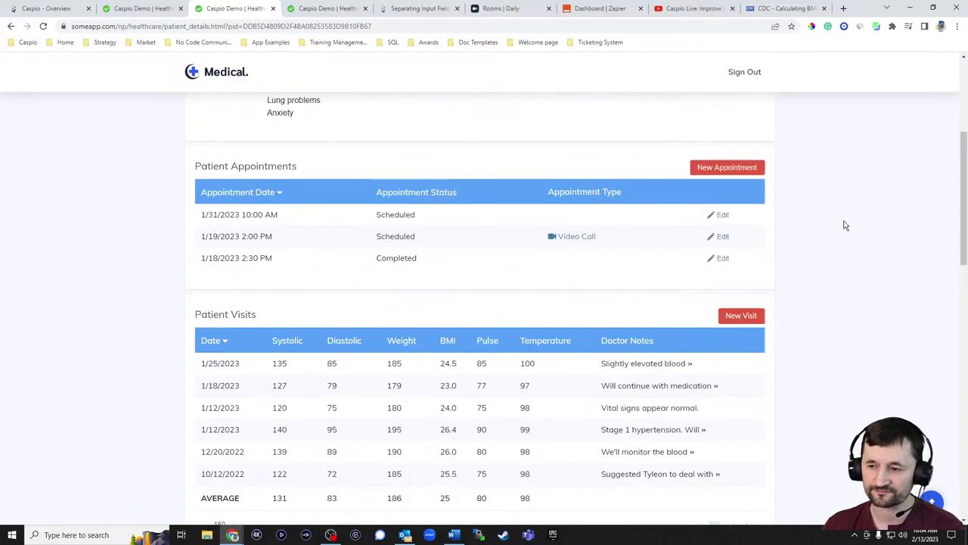
# Review the charts and grouped visit data on the Reports page, expanding and collapsing the fourth patient's group
pyautogui.click(449, 156)
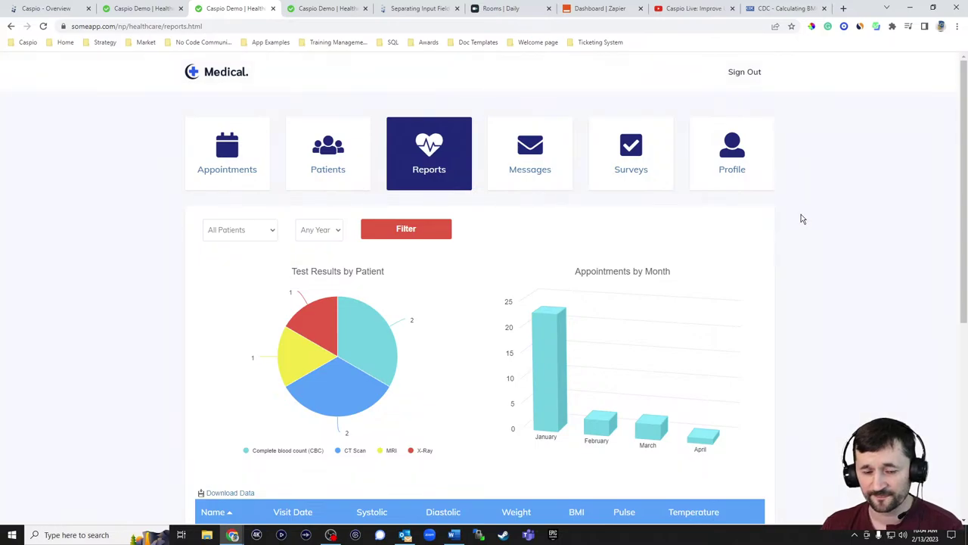
pyautogui.scroll(-1, 801, 226)
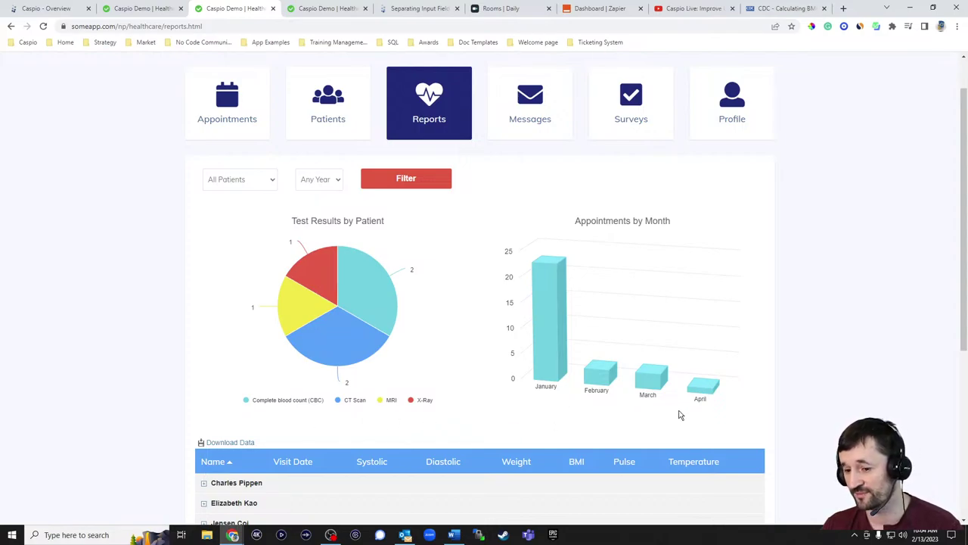
pyautogui.scroll(-3, 840, 311)
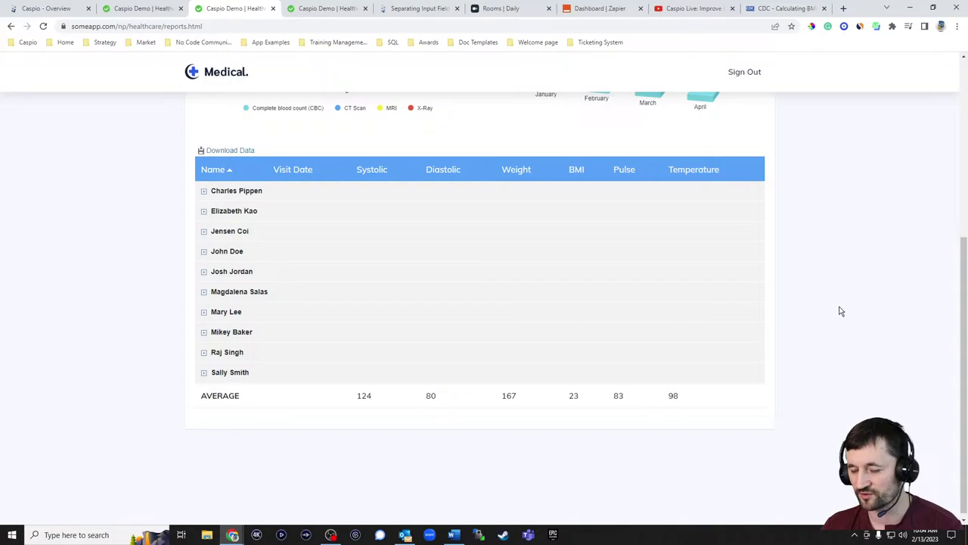
pyautogui.click(203, 252)
pyautogui.click(204, 253)
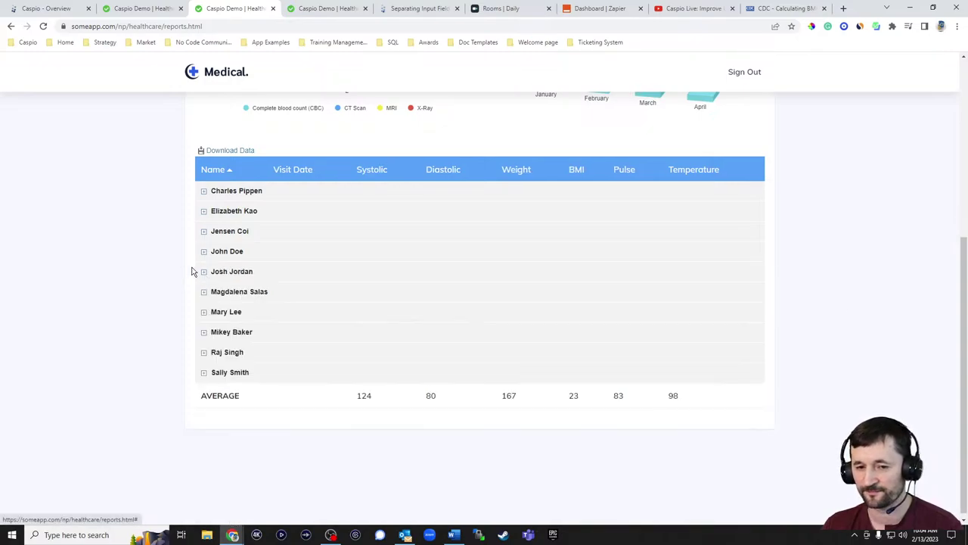
# Check the available patient and year filter options on the Reports page without applying a filter
pyautogui.scroll(5, 181, 242)
pyautogui.click(255, 236)
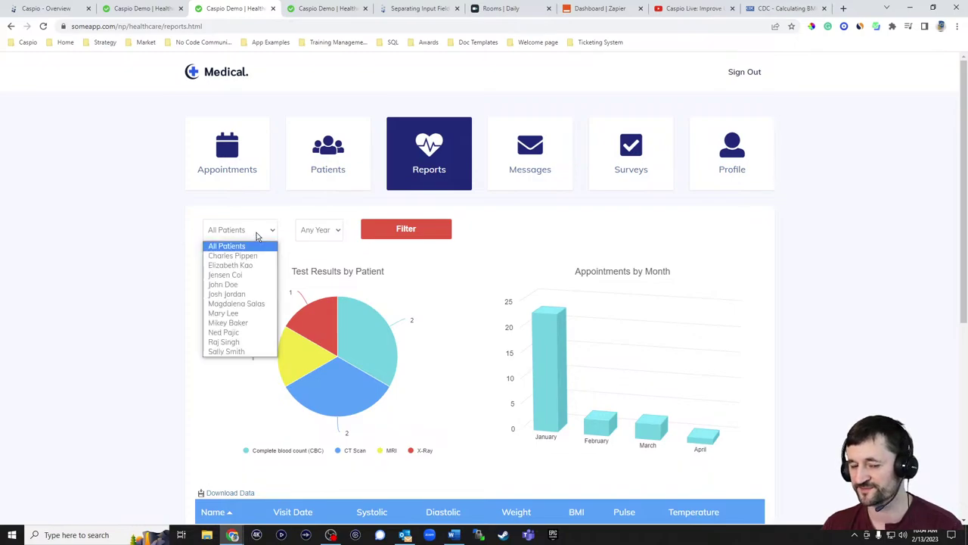
pyautogui.click(327, 235)
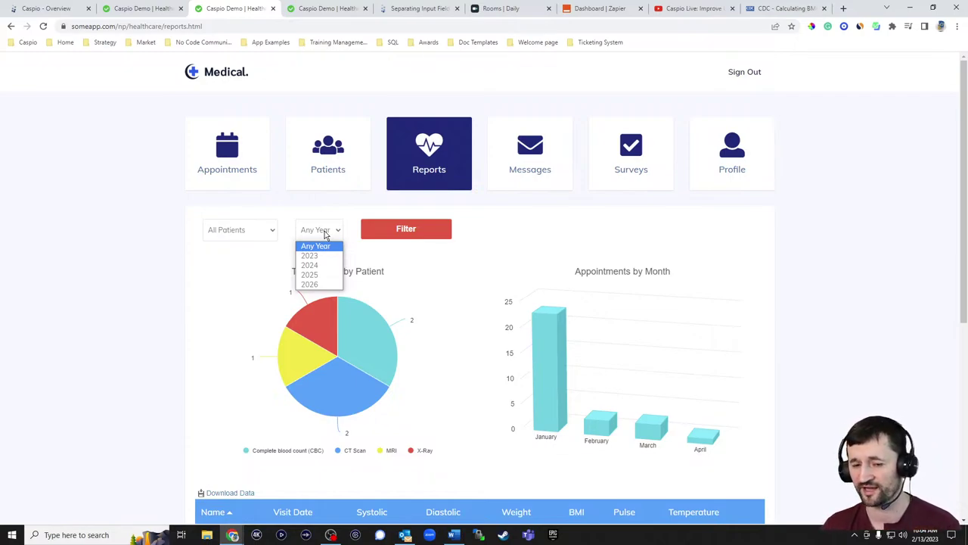
pyautogui.click(492, 213)
# View the doctor portal's Messages, Surveys and Profile pages, returning to Appointments at the end
pyautogui.click(536, 151)
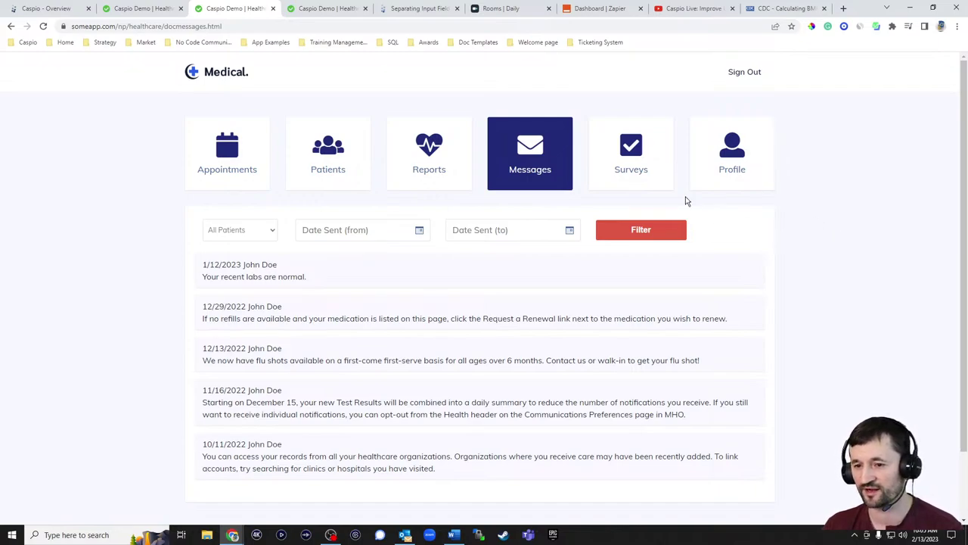
pyautogui.click(632, 153)
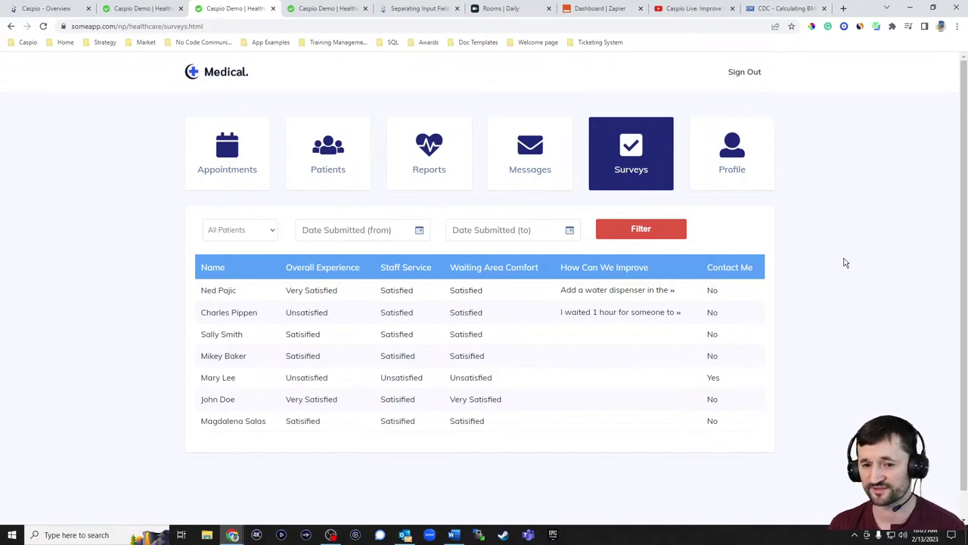
pyautogui.click(733, 161)
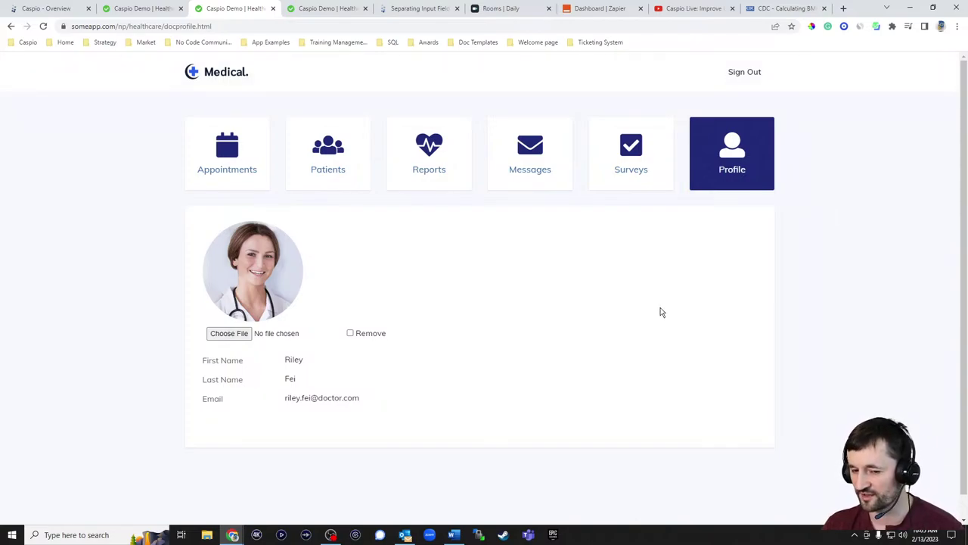
pyautogui.click(220, 155)
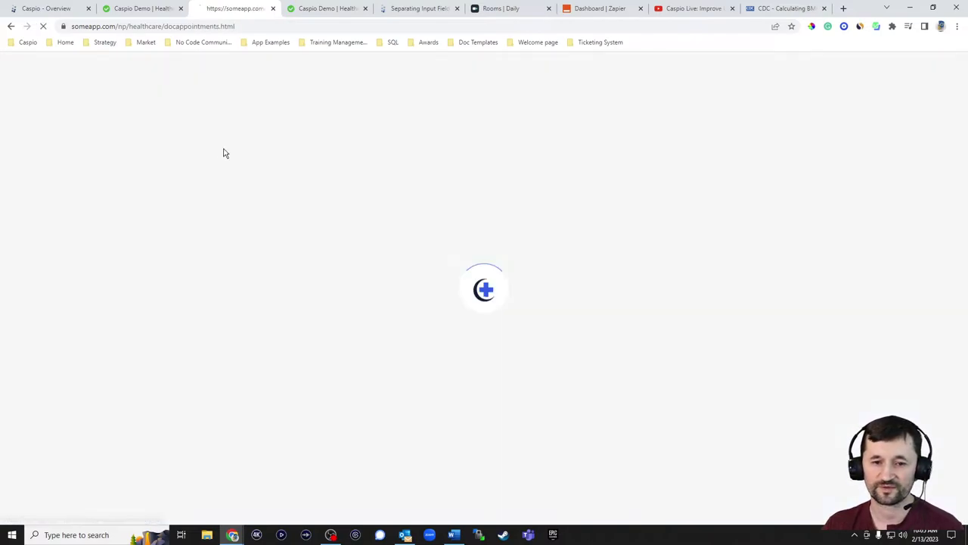
# Switch to the patient portal demo and view the patient's Appointments calendar and Prior Visits page
pyautogui.click(326, 9)
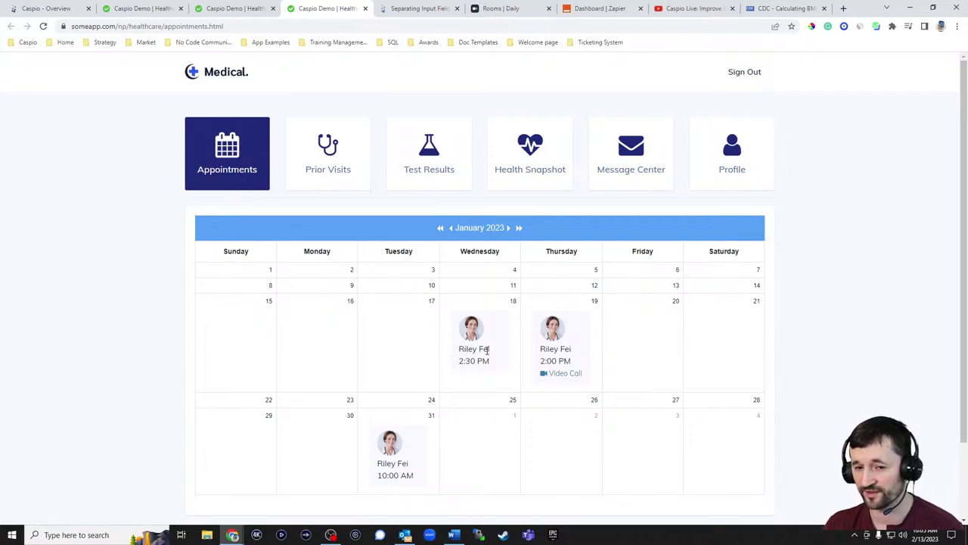
pyautogui.click(327, 153)
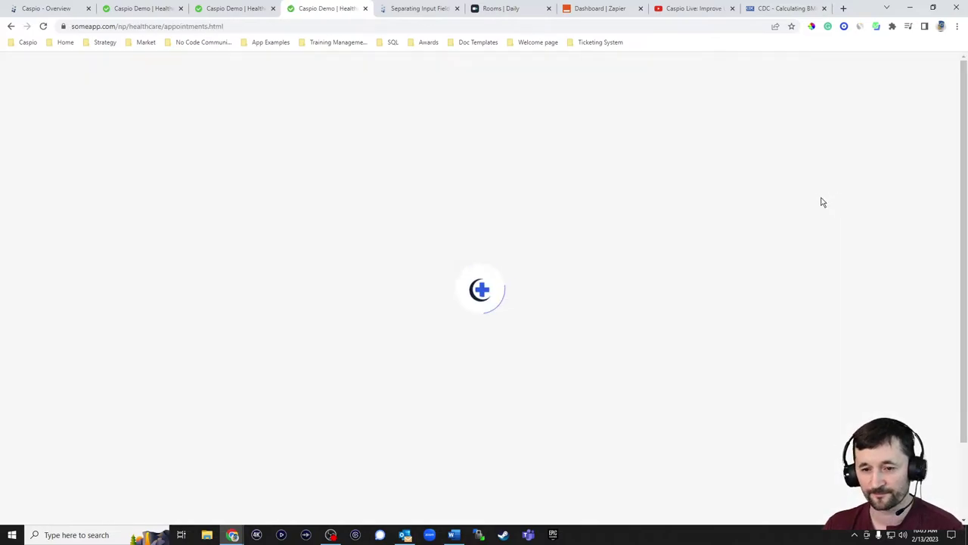
pyautogui.click(340, 168)
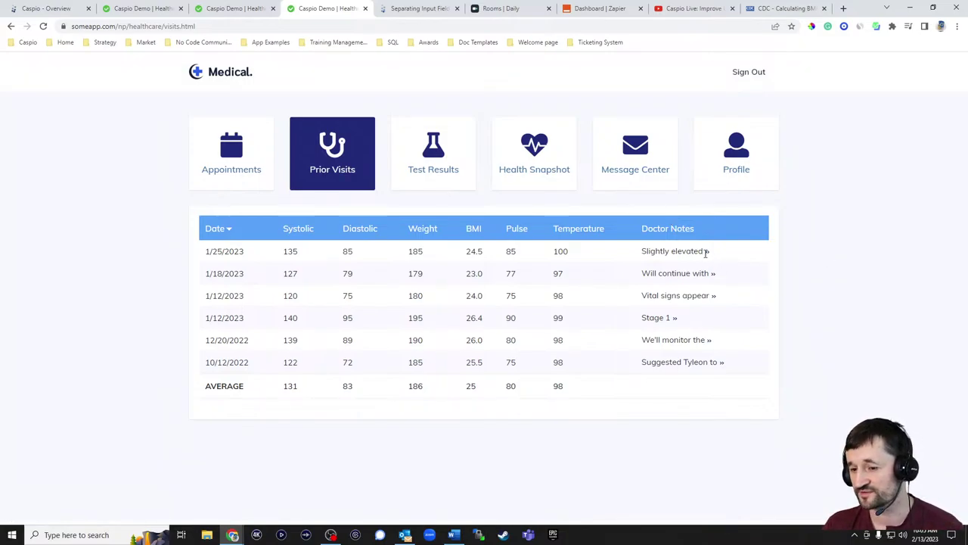
# View the full doctor's note for the 1/25/2023 visit, close it, and view the patient's Test Results page
pyautogui.click(706, 251)
pyautogui.click(657, 263)
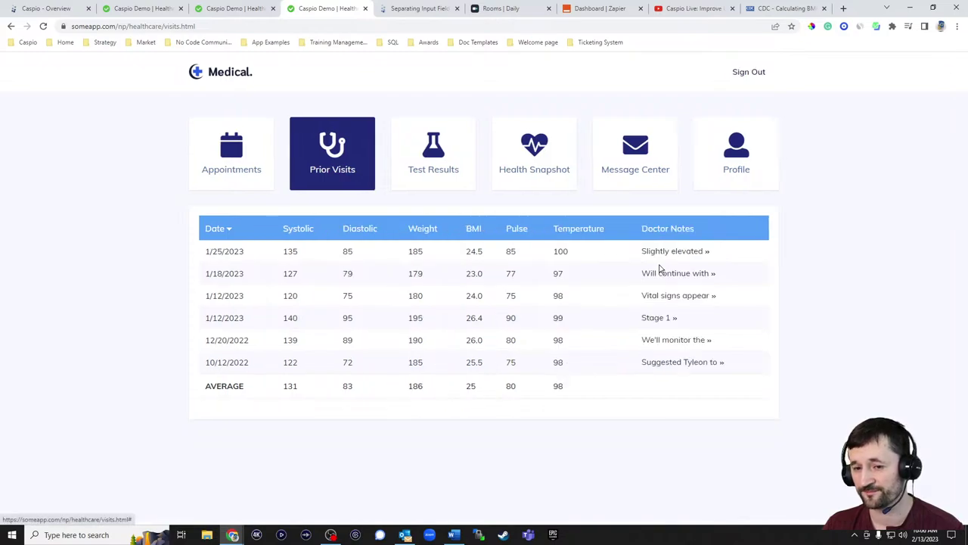
pyautogui.click(433, 161)
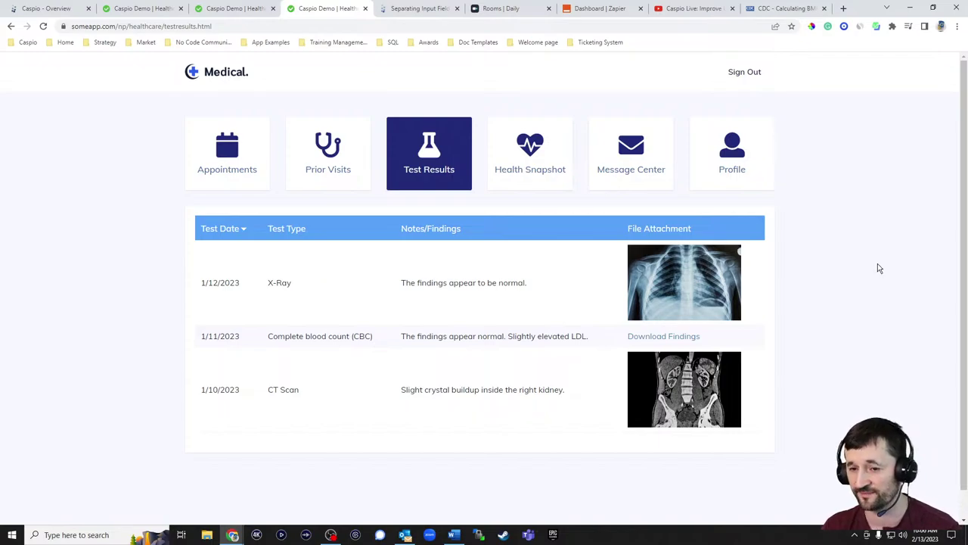
# Review the averages and chart on the patient's Health Snapshot page and view the Message Center
pyautogui.click(531, 155)
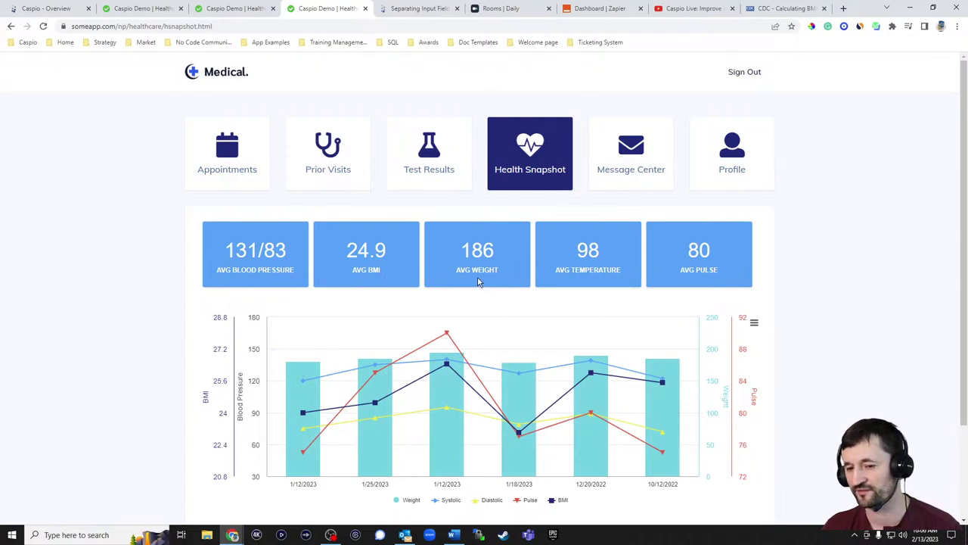
pyautogui.scroll(-2, 832, 244)
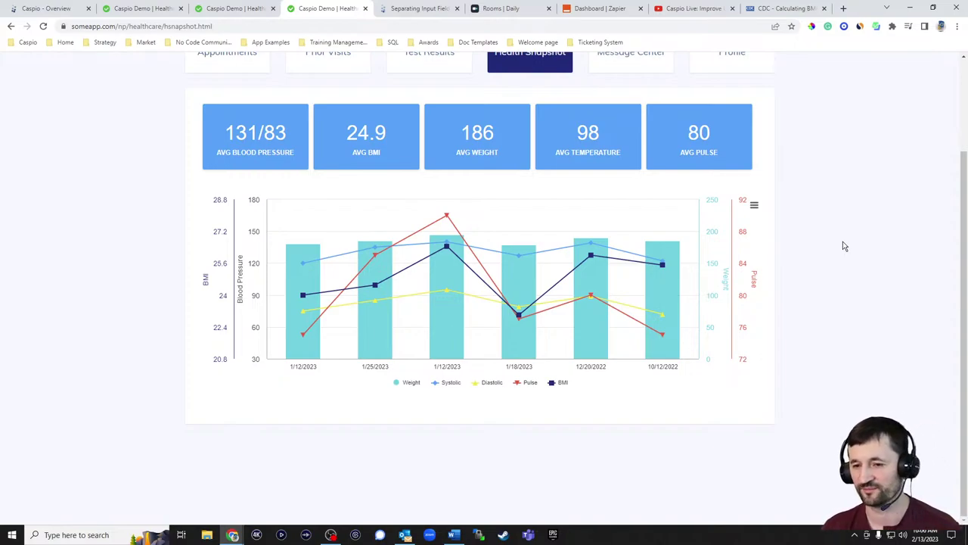
pyautogui.scroll(2, 843, 244)
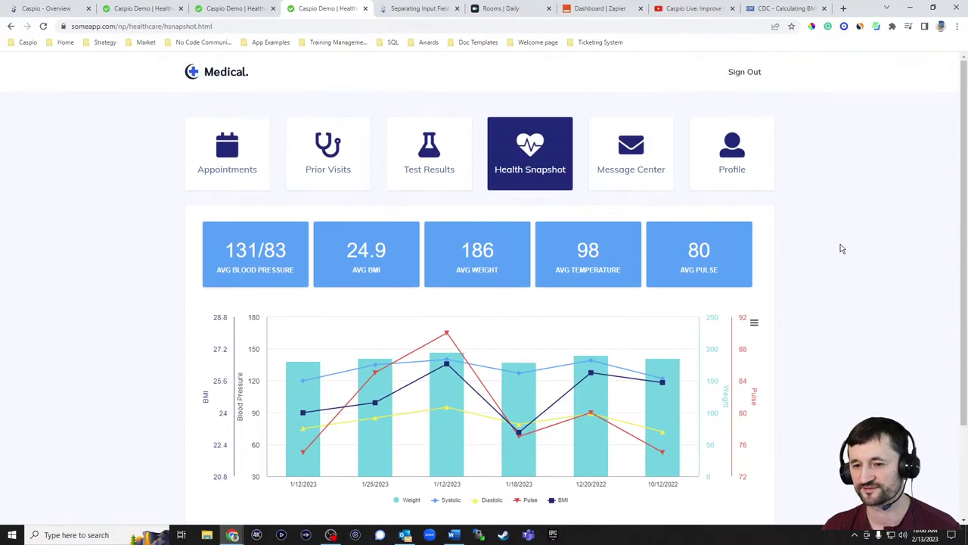
pyautogui.click(627, 157)
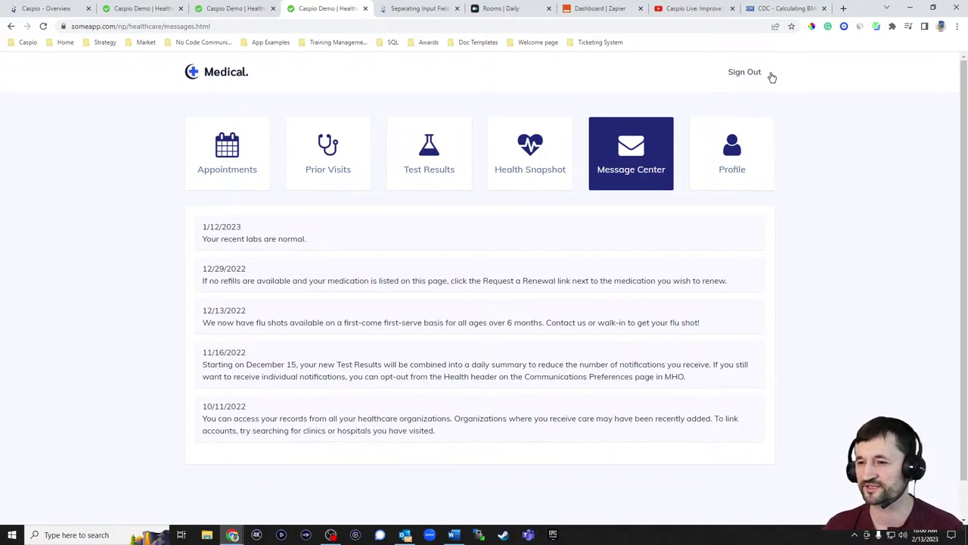
# Open the Ticketing System's bookmarked user login in a new browser tab and sign in with the prefilled credentials
pyautogui.click(844, 8)
pyautogui.click(599, 43)
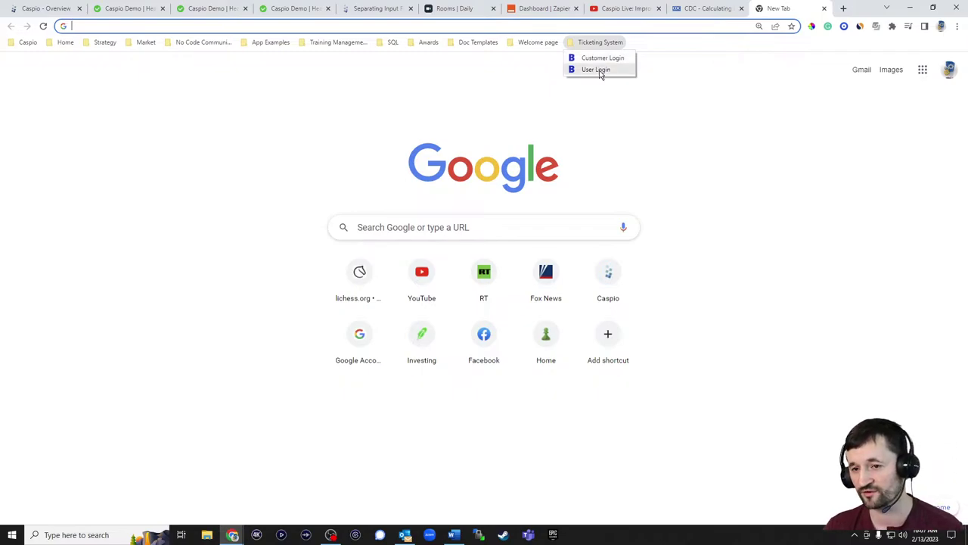
pyautogui.click(597, 69)
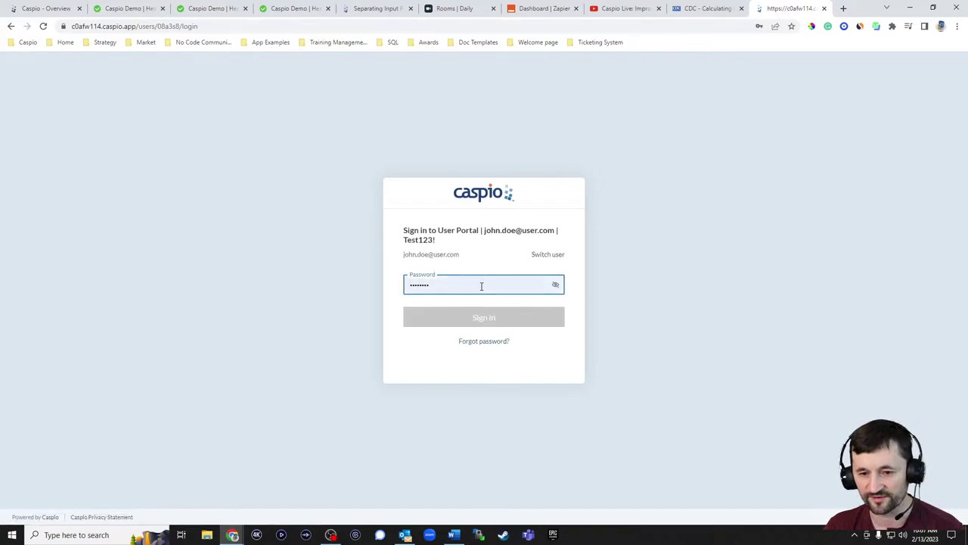
pyautogui.click(478, 319)
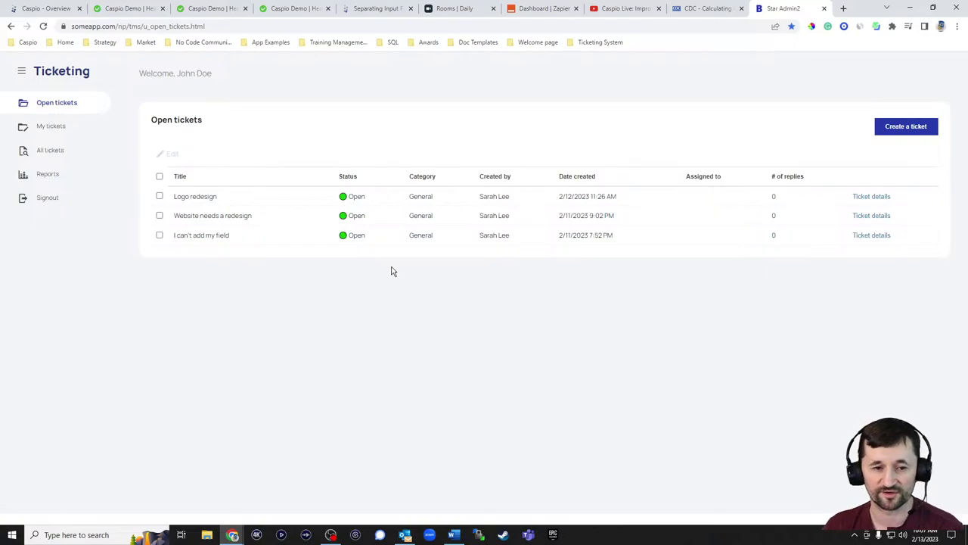
# Open the details of the billing ticket from All tickets and view its reply form without submitting anything
pyautogui.click(64, 152)
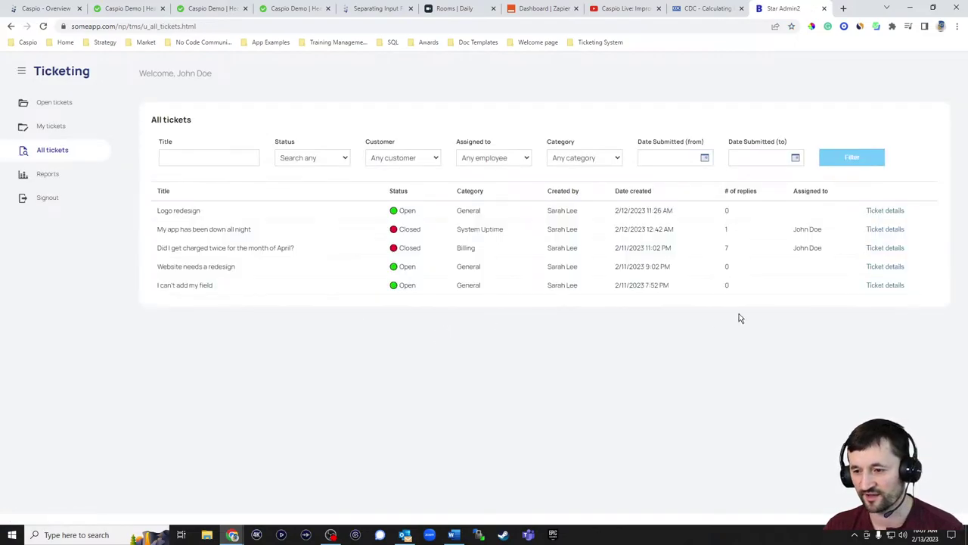
pyautogui.click(882, 250)
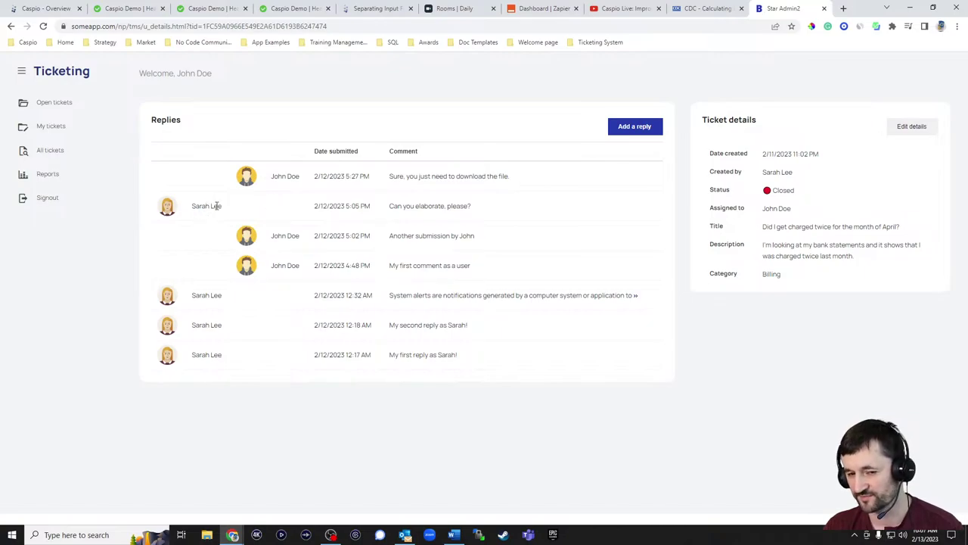
pyautogui.click(639, 130)
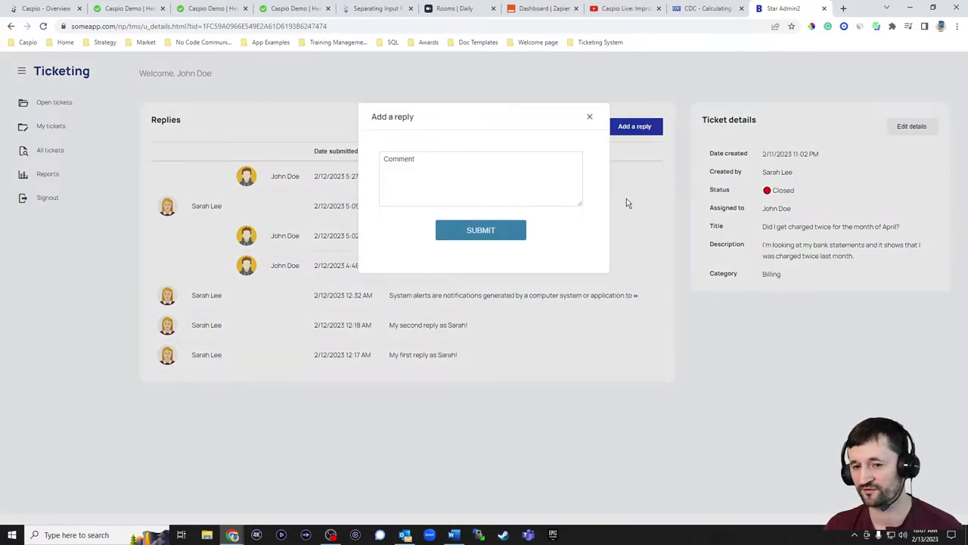
pyautogui.click(590, 117)
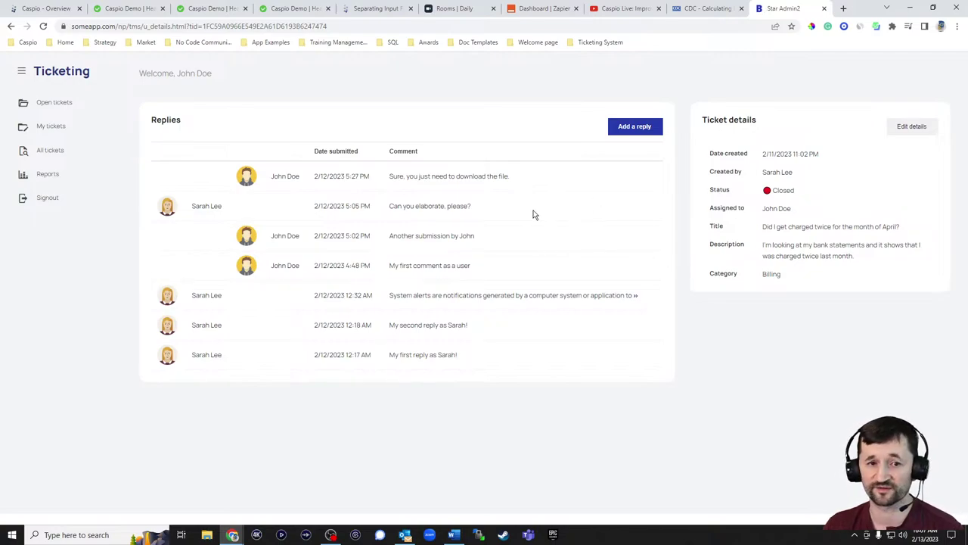
# Return to the patient portal demo and view the personal, address and insurance sections of the patient's Profile page
pyautogui.click(136, 10)
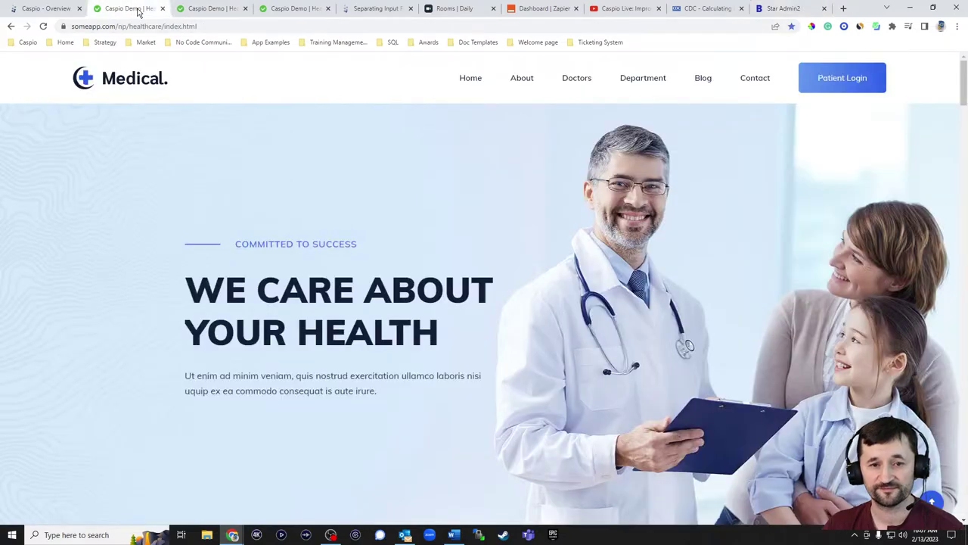
pyautogui.click(208, 9)
pyautogui.click(294, 10)
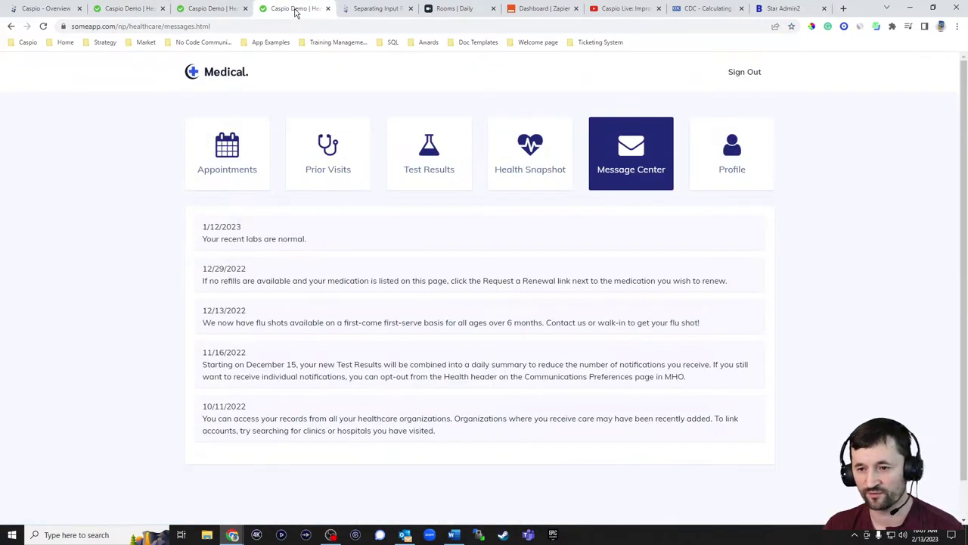
pyautogui.click(734, 150)
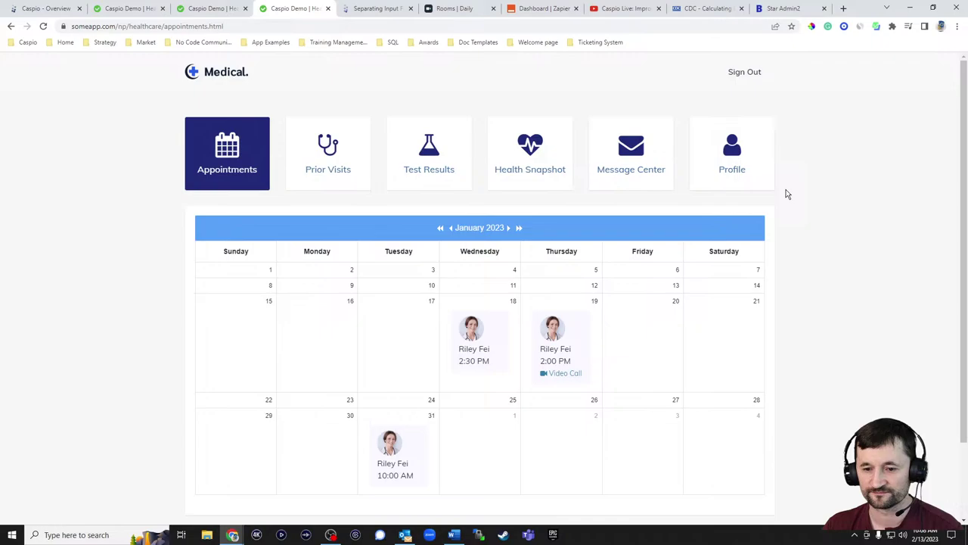
pyautogui.click(743, 173)
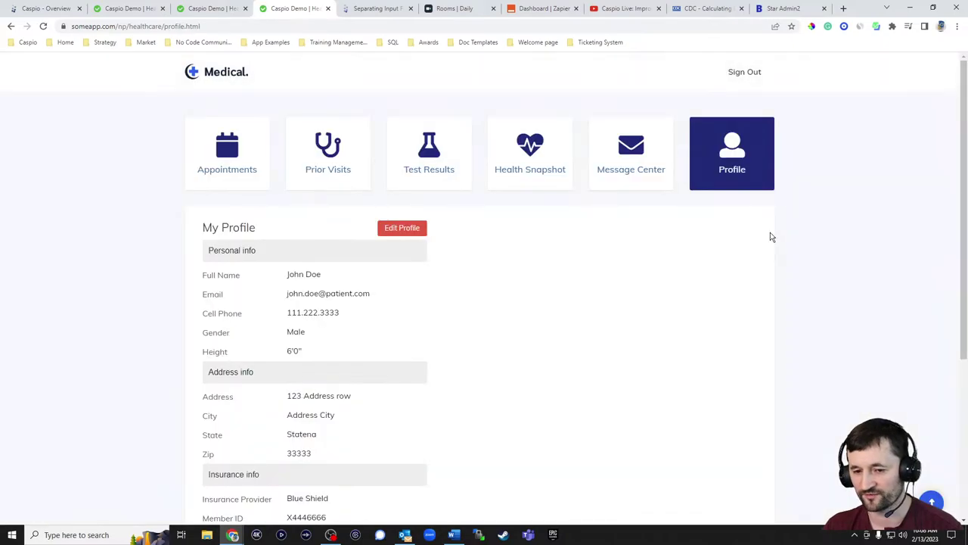
pyautogui.scroll(-3, 584, 275)
pyautogui.scroll(3, 585, 275)
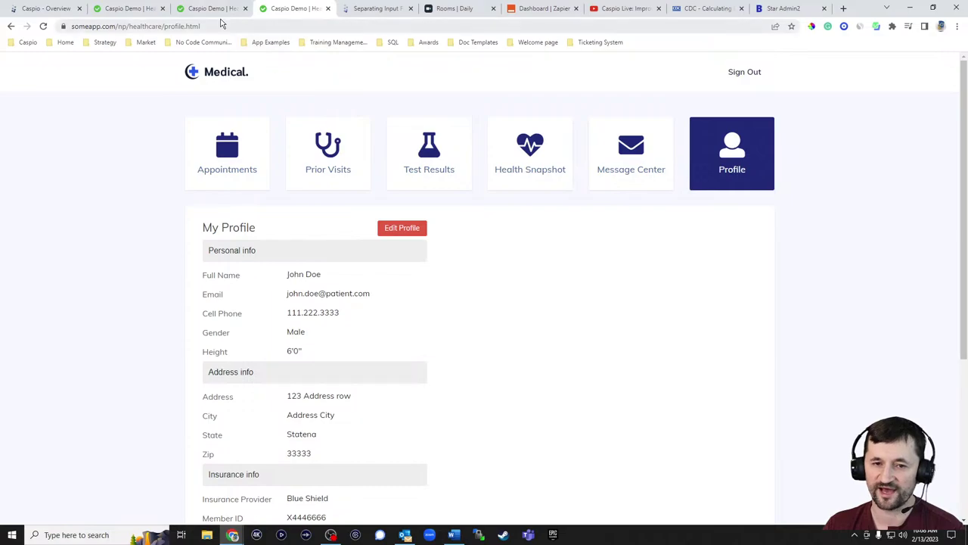
# Revisit the doctor's Appointments page, view the Zapier dashboard, and reorder the browser tabs so Daily Rooms follows Zapier
pyautogui.click(215, 9)
pyautogui.click(234, 152)
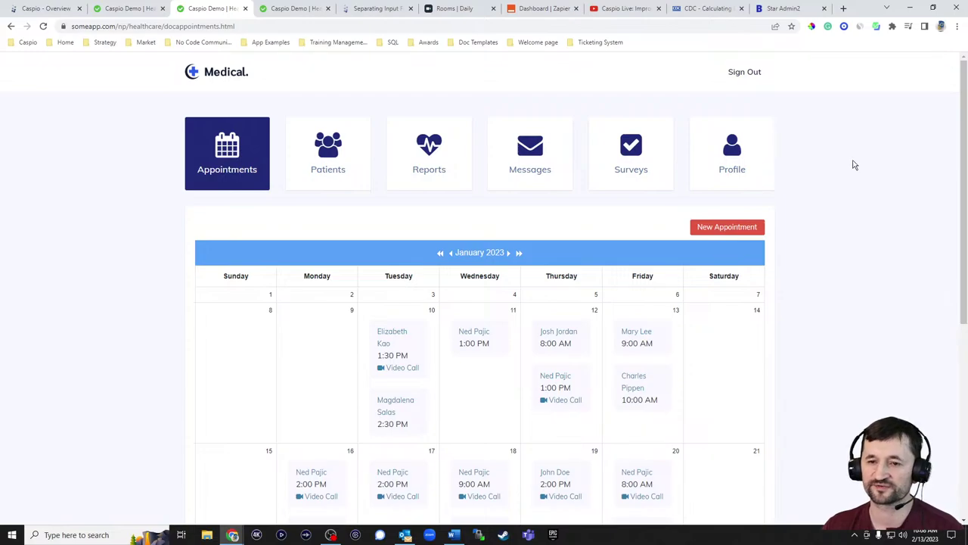
pyautogui.click(545, 10)
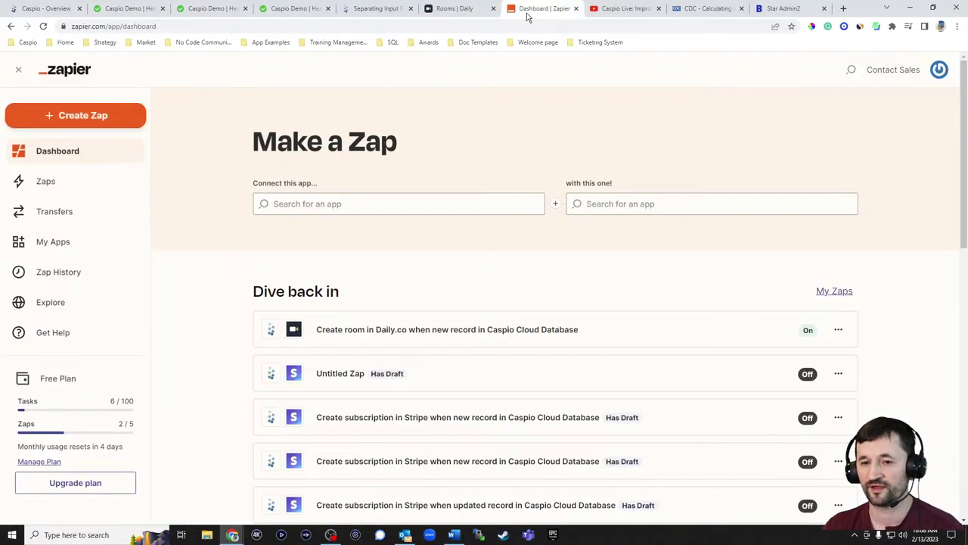
pyautogui.click(446, 10)
pyautogui.moveTo(446, 10); pyautogui.dragTo(519, 9)
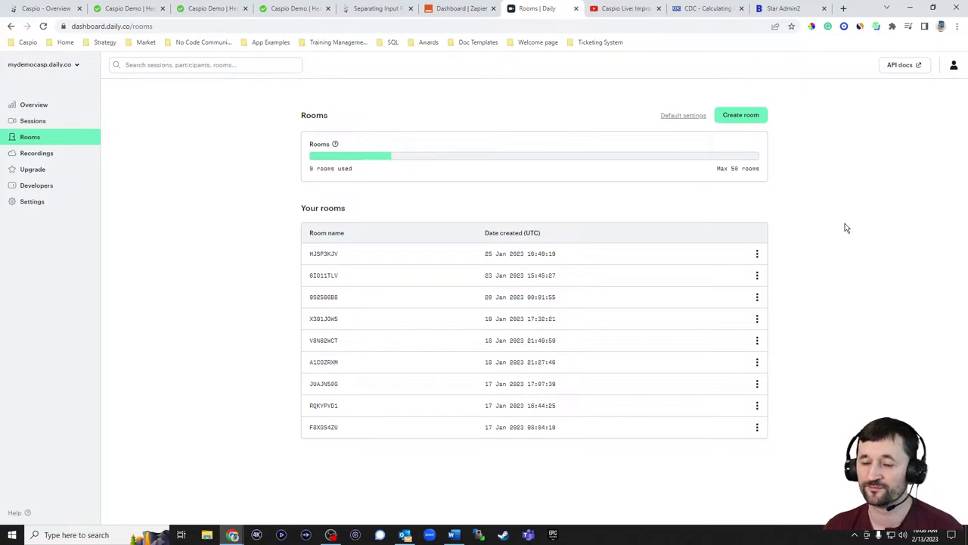
# Show the doctor portal's New Appointment form and the Zapier and Daily Rooms pages behind its video-call room creation
pyautogui.click(135, 10)
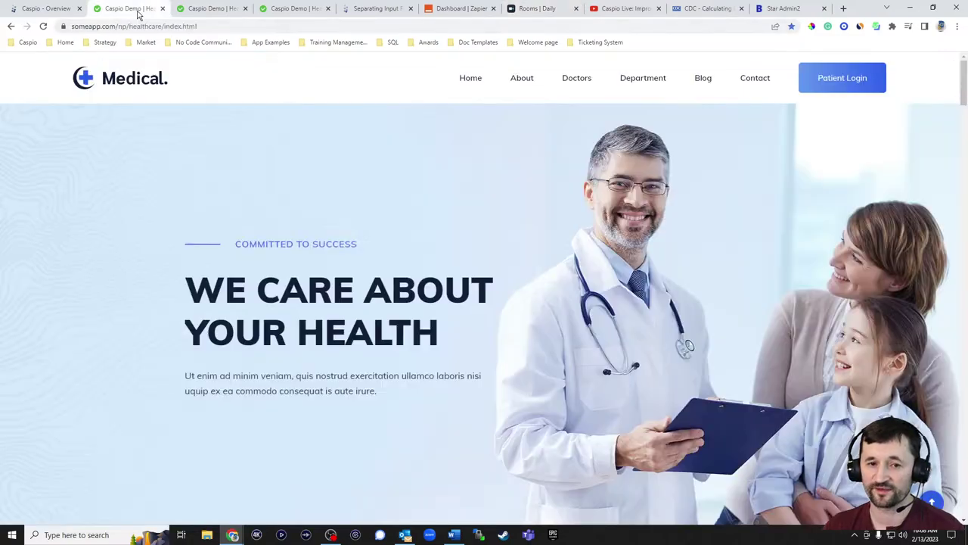
pyautogui.click(231, 9)
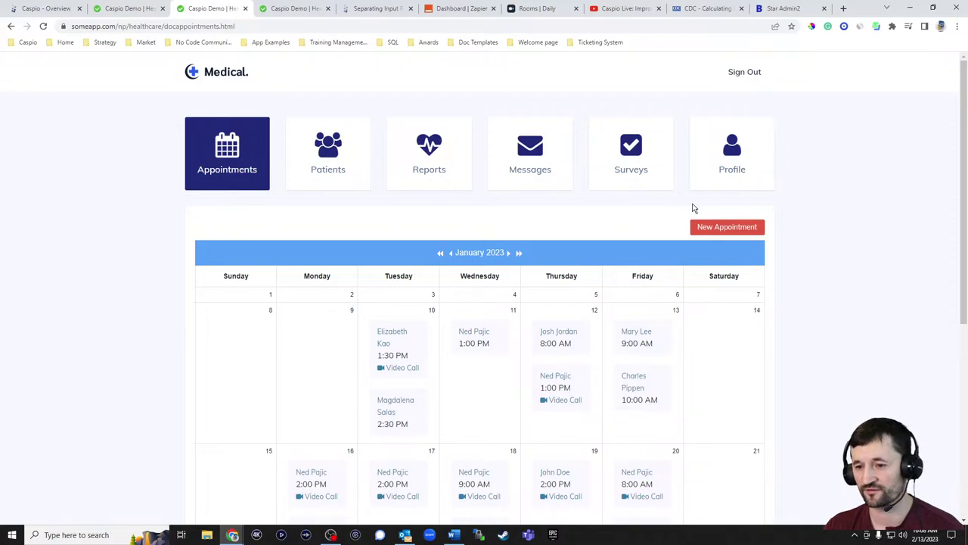
pyautogui.click(720, 229)
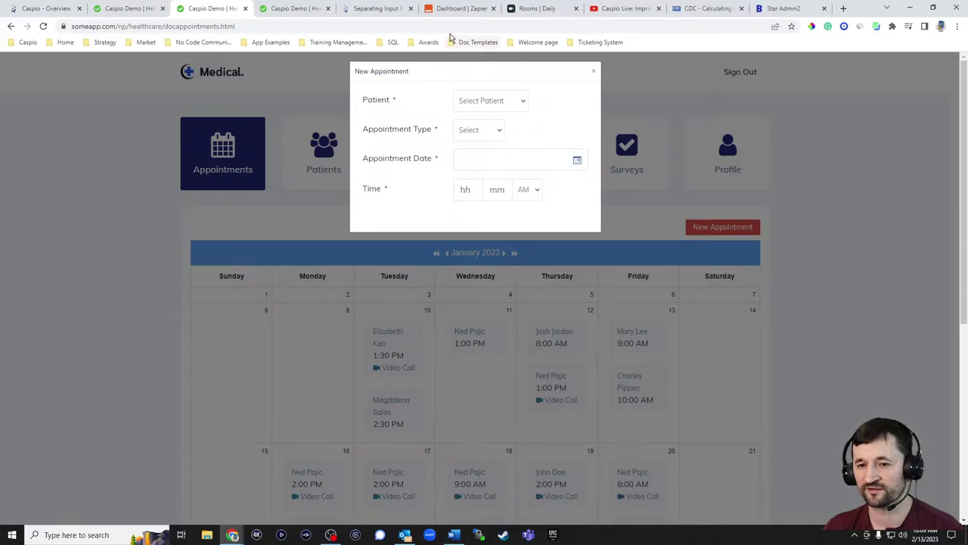
pyautogui.click(456, 9)
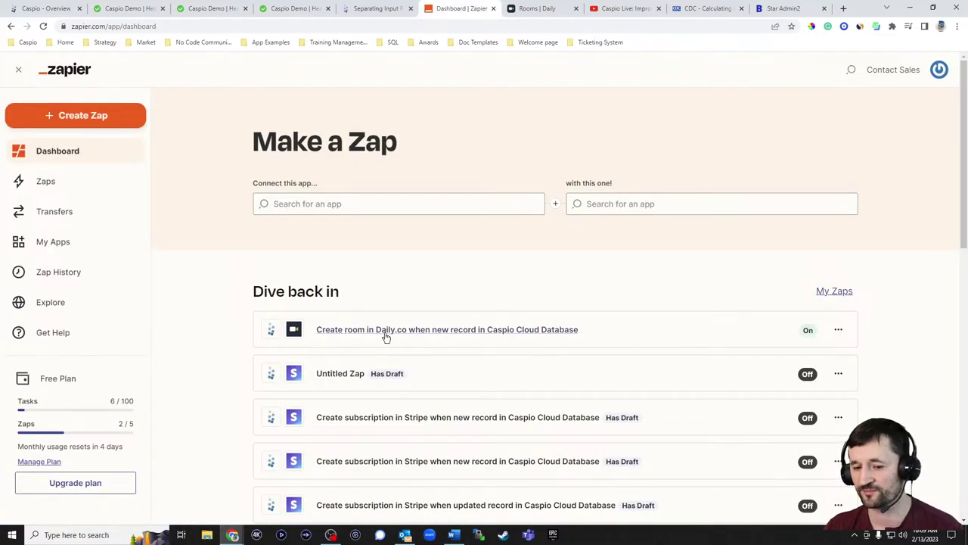
pyautogui.click(537, 9)
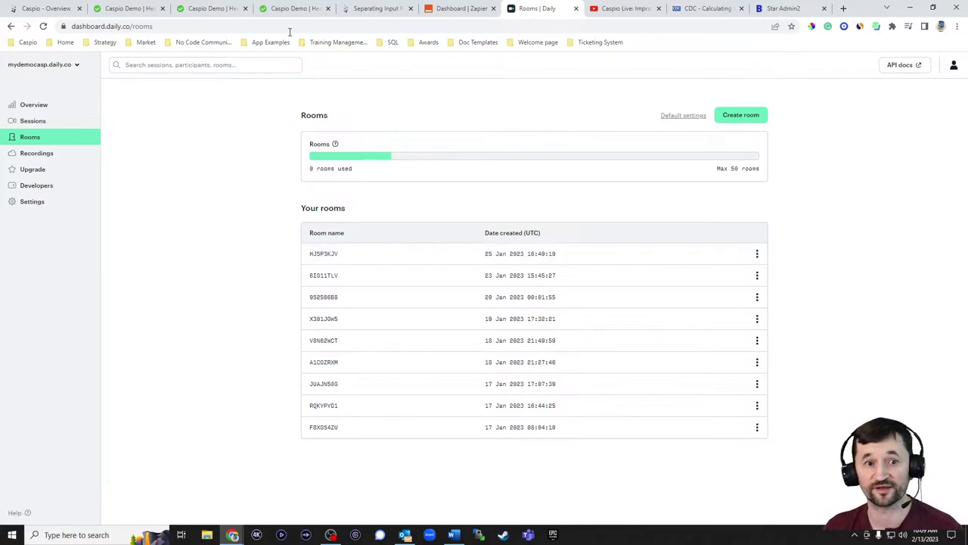
# Switch to the Webinar Patient Portal app in Caspio and examine its table list and the field design of wpp_doctors
pyautogui.click(67, 9)
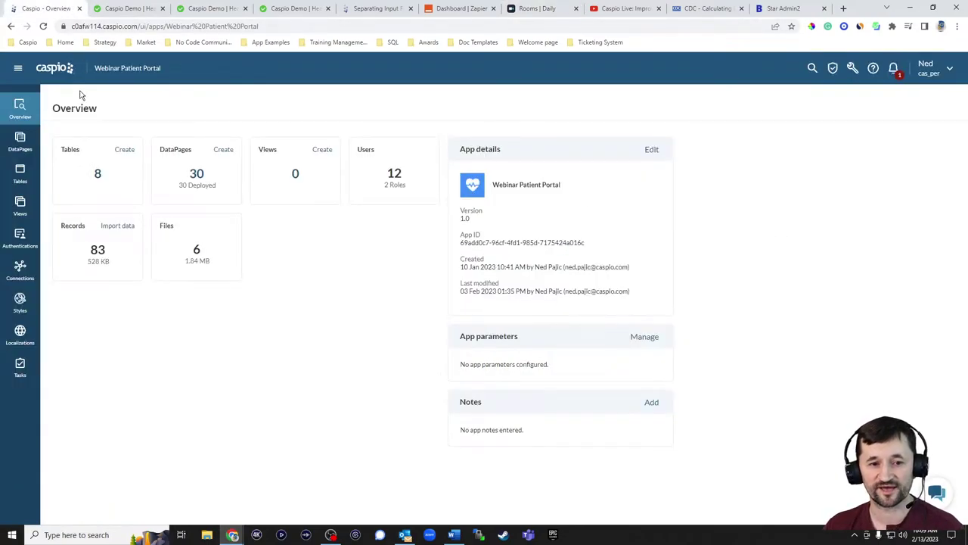
pyautogui.click(19, 174)
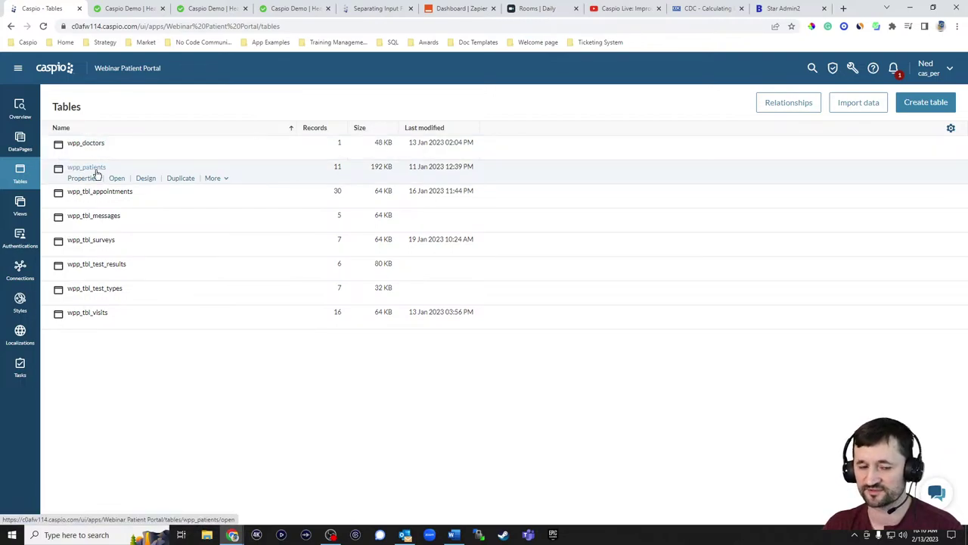
pyautogui.click(18, 69)
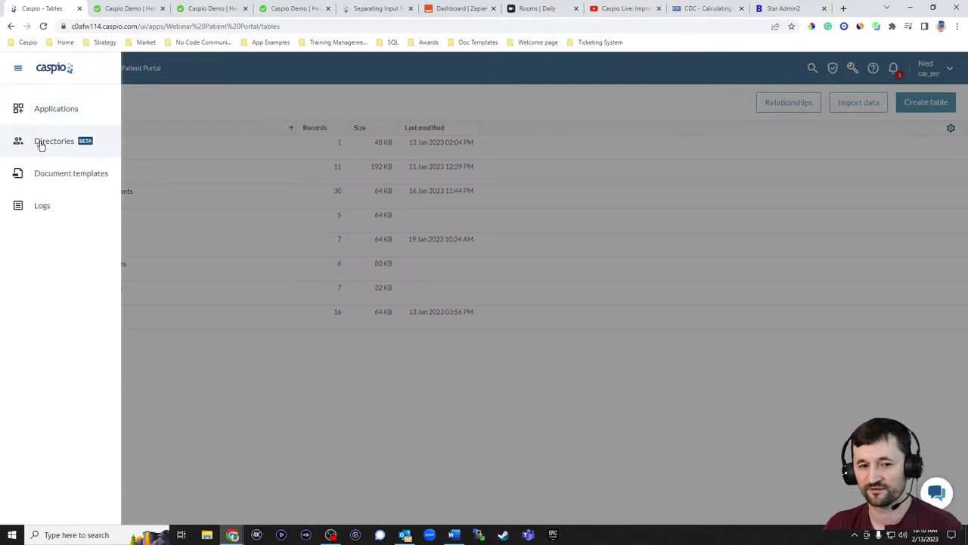
pyautogui.click(196, 98)
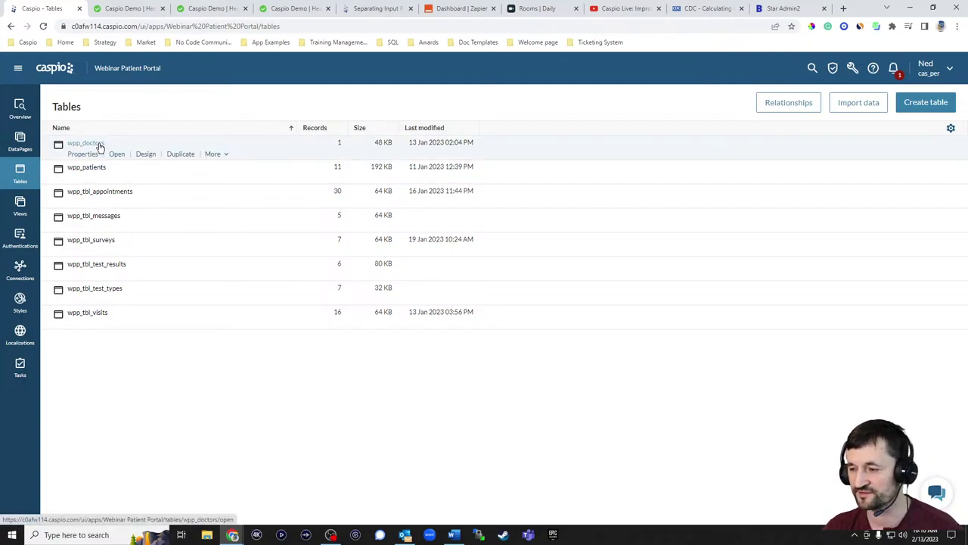
pyautogui.click(142, 155)
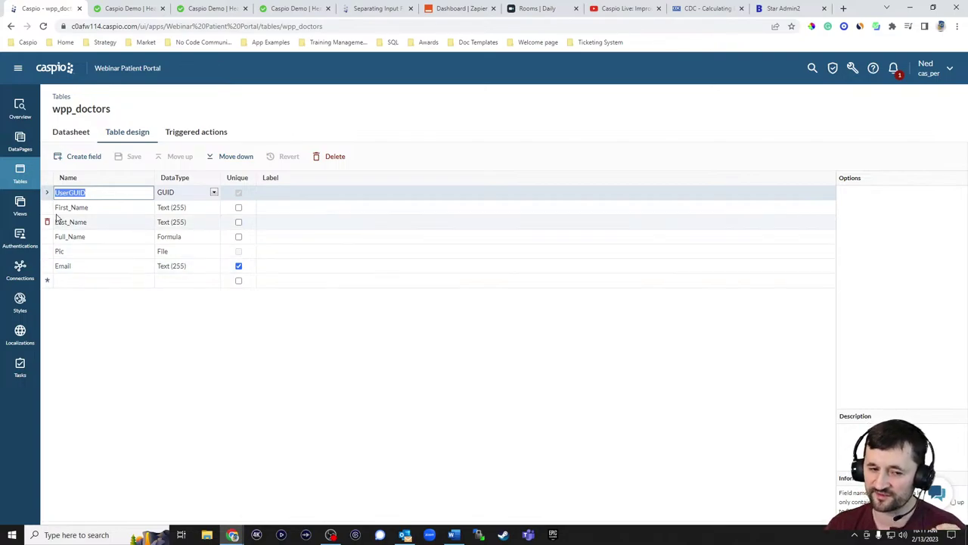
pyautogui.click(22, 171)
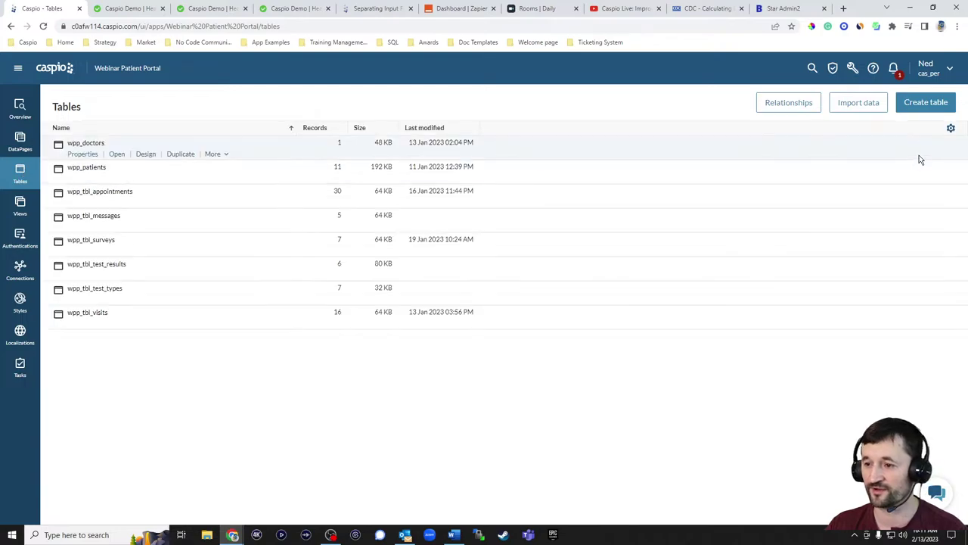
# Start creating a new table in the Webinar Patient Portal app
pyautogui.click(926, 102)
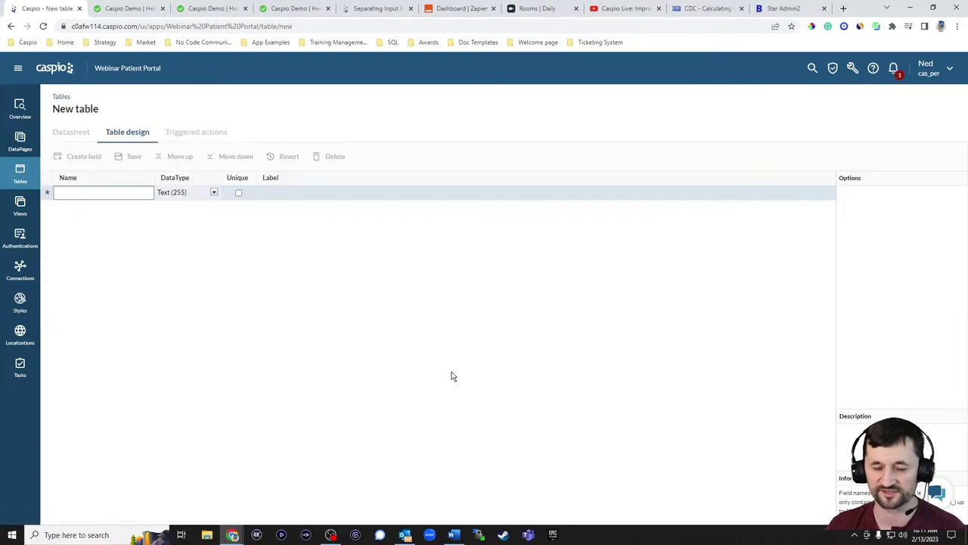
pyautogui.write('wp')
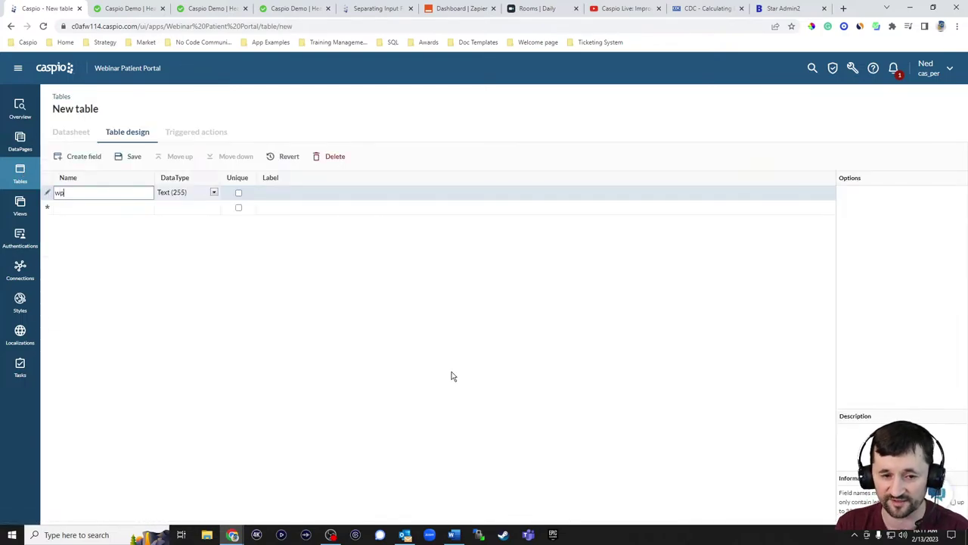
pyautogui.write('pid')
pyautogui.press('BackSpace')
pyautogui.press('BackSpace')
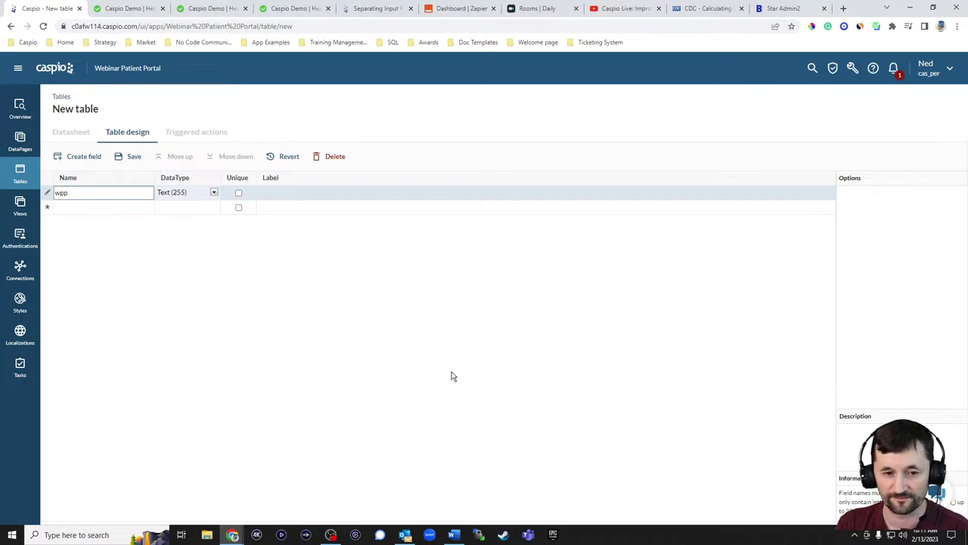
pyautogui.write('_docto')
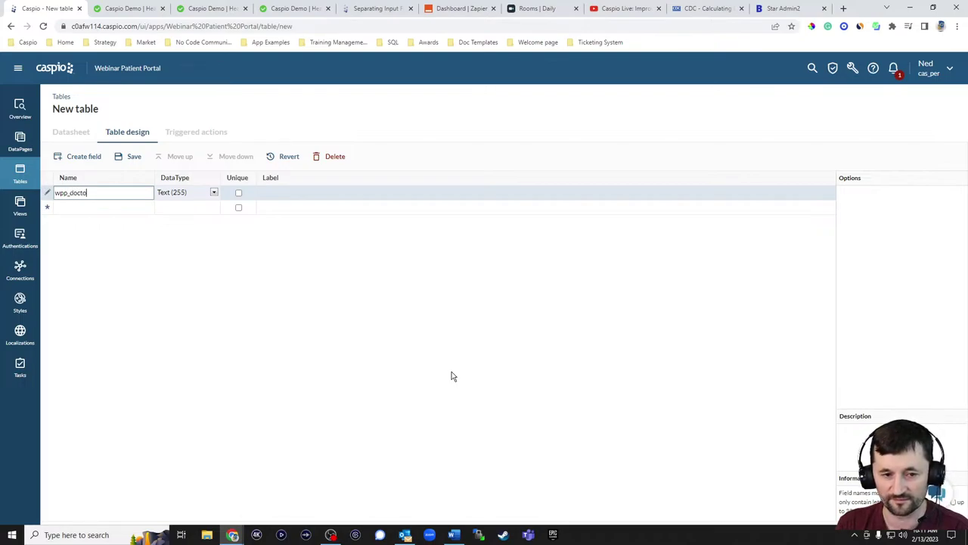
pyautogui.write('r_u')
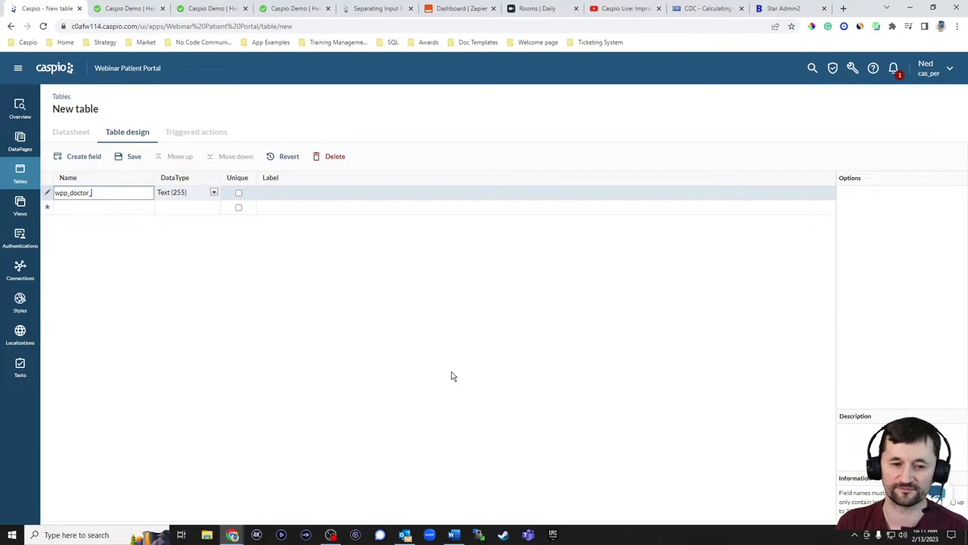
pyautogui.press('BackSpace')
pyautogui.press('BackSpace')
pyautogui.press('BackSpace')
pyautogui.press('BackSpace')
pyautogui.press('BackSpace')
pyautogui.press('BackSpace')
pyautogui.press('BackSpace')
pyautogui.press('BackSpace')
pyautogui.press('BackSpace')
pyautogui.press('BackSpace')
pyautogui.press('BackSpace')
pyautogui.write('Doc')
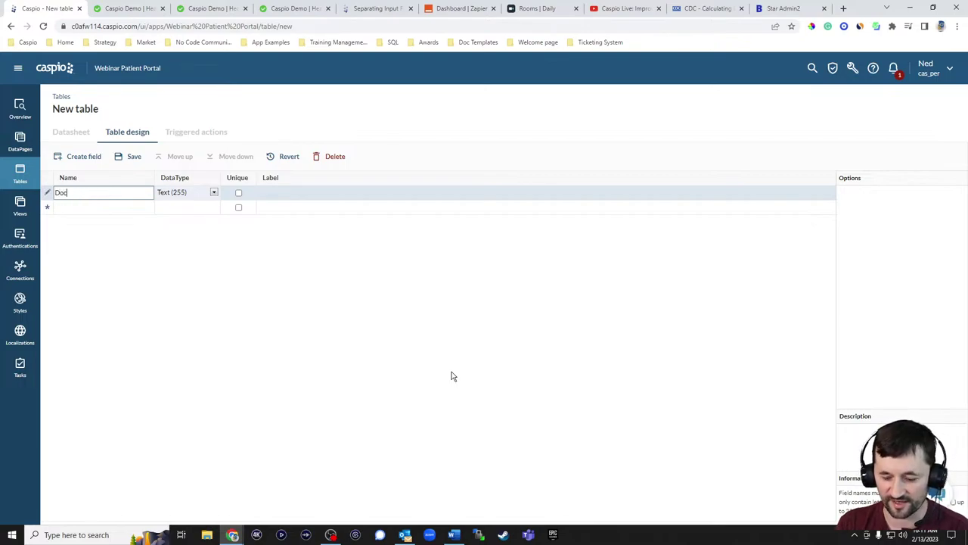
pyautogui.press('BackSpace')
pyautogui.press('BackSpace')
pyautogui.press('BackSpace')
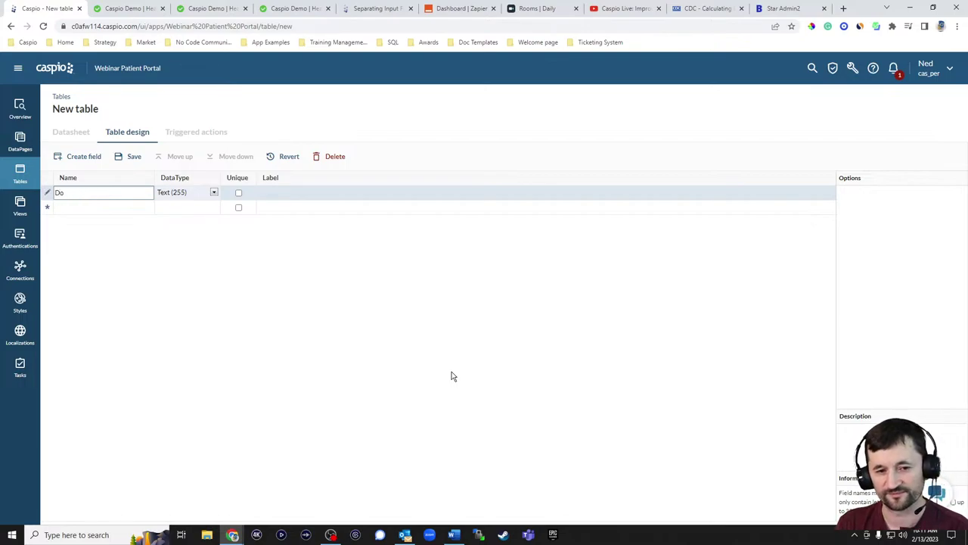
# Define the new table's first two Text (255) fields as First_Name and Last_Name
pyautogui.write('Fir')
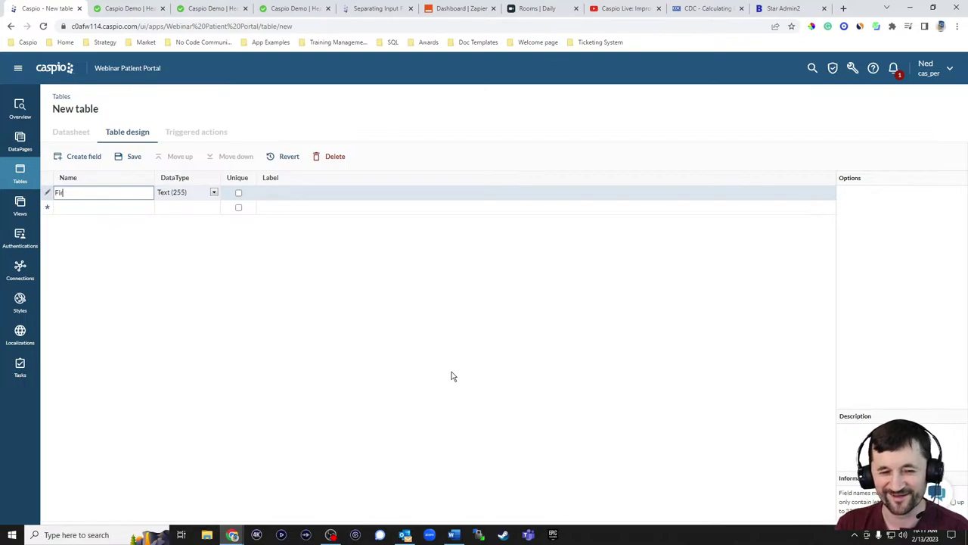
pyautogui.write('st_Name')
pyautogui.press('Tab')
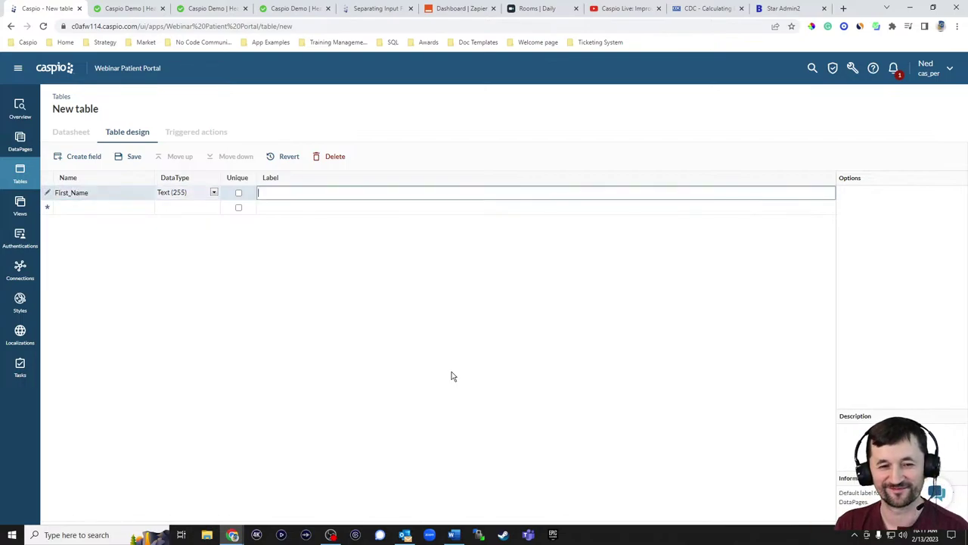
pyautogui.press('Tab')
pyautogui.write('Last_Name')
pyautogui.press('Tab')
pyautogui.press('Tab')
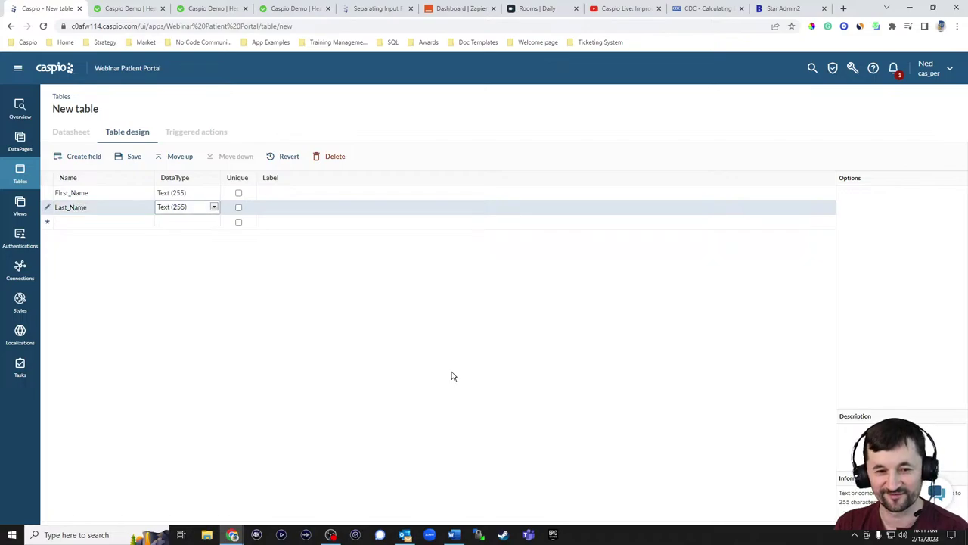
# Add the Text (255) fields Full_Name and Email to the new table
pyautogui.write('Full_Name')
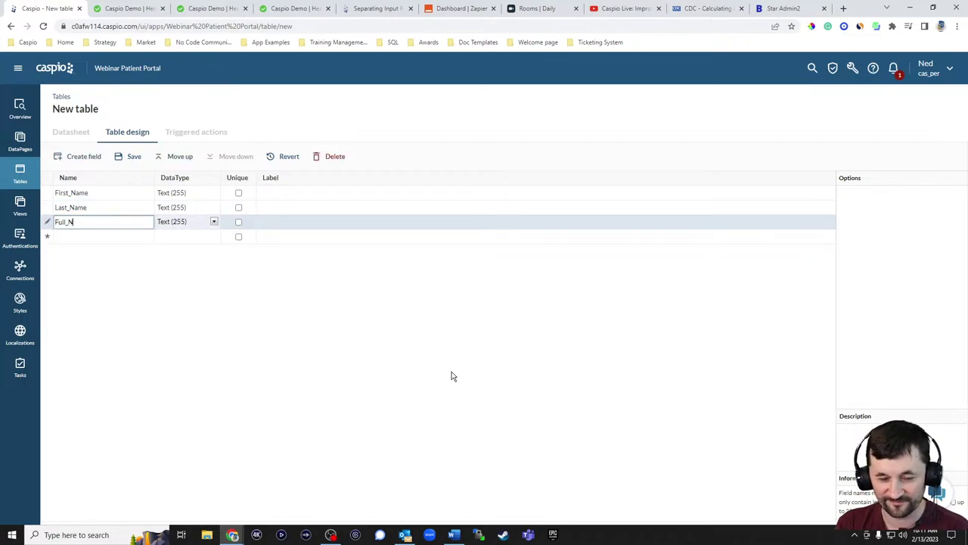
pyautogui.press('Tab')
pyautogui.press('Tab')
pyautogui.press('Tab')
pyautogui.write('Email')
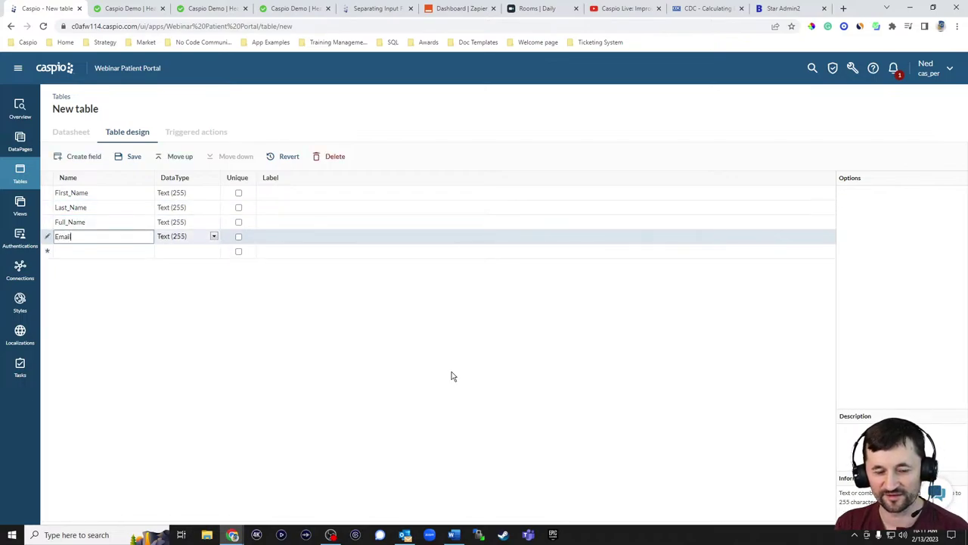
pyautogui.press('Tab')
pyautogui.press('Tab')
pyautogui.press('Tab')
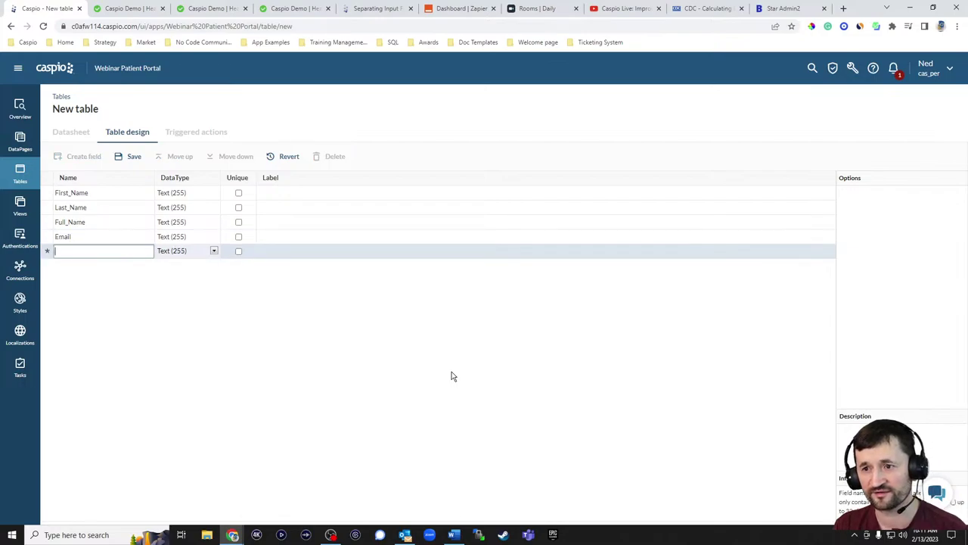
# Add a Date_created field with the Timestamp data type and make the Email field unique
pyautogui.write('Date')
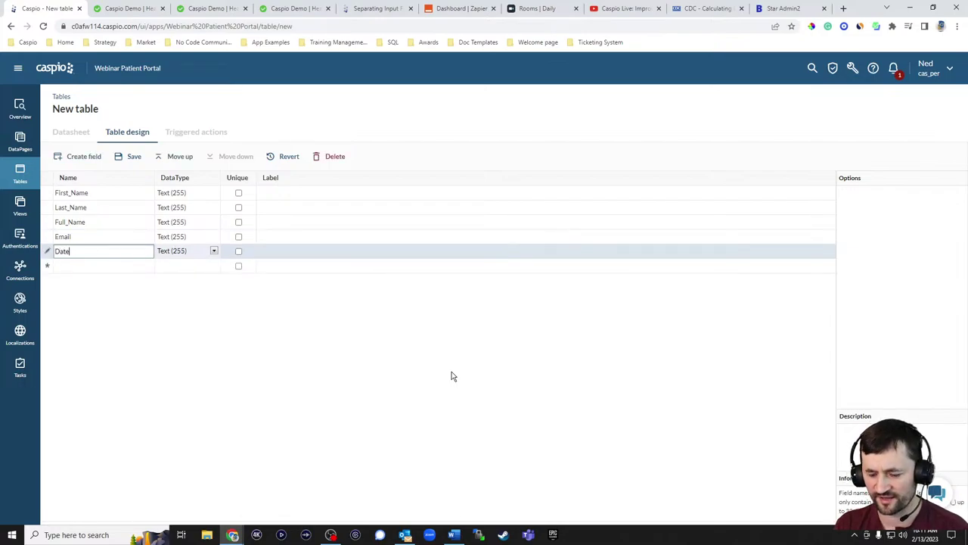
pyautogui.write('_created')
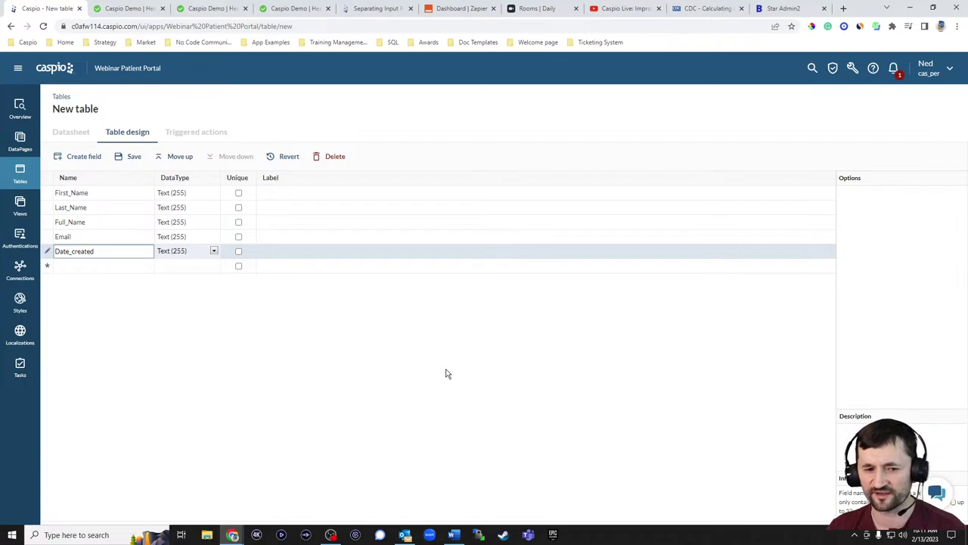
pyautogui.click(238, 237)
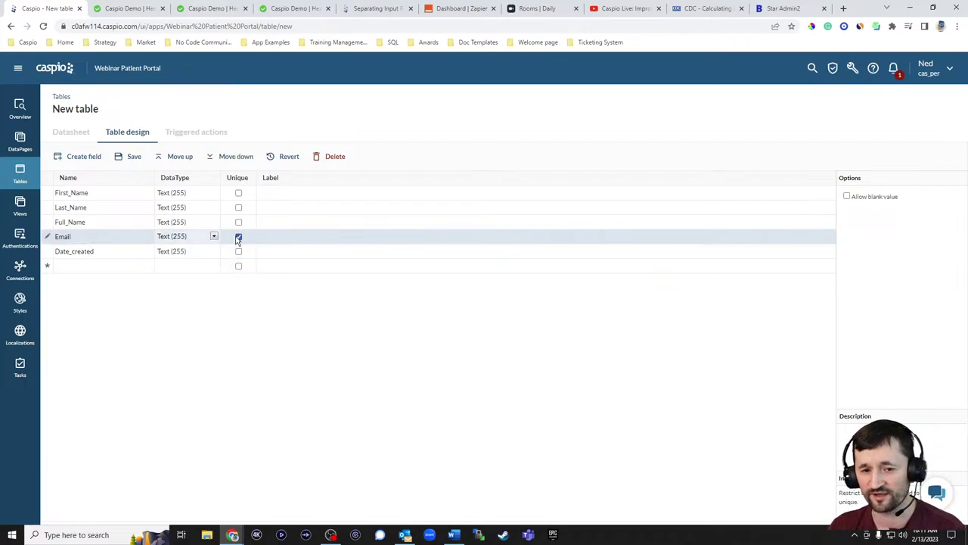
pyautogui.click(184, 252)
pyautogui.click(183, 404)
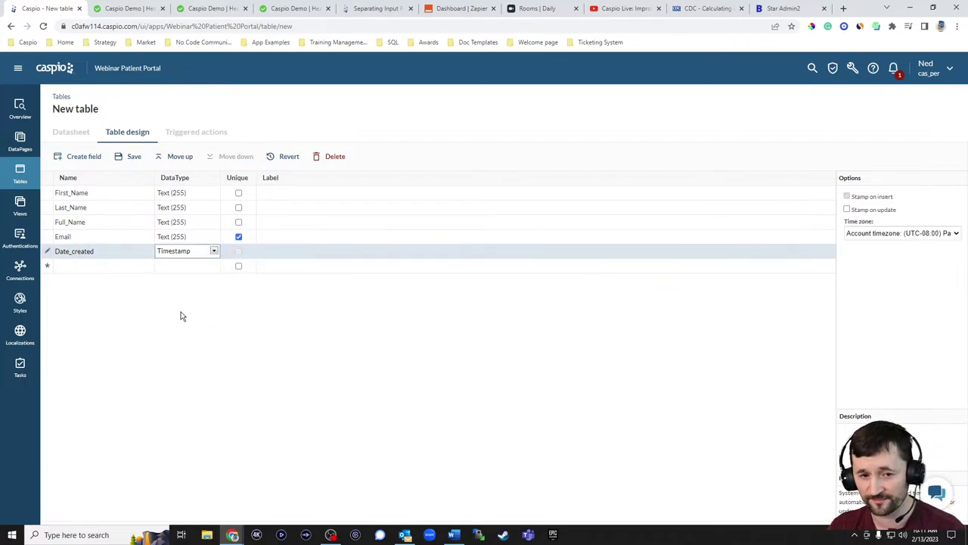
# Save the new table under the name wpp_doctor_users
pyautogui.click(134, 158)
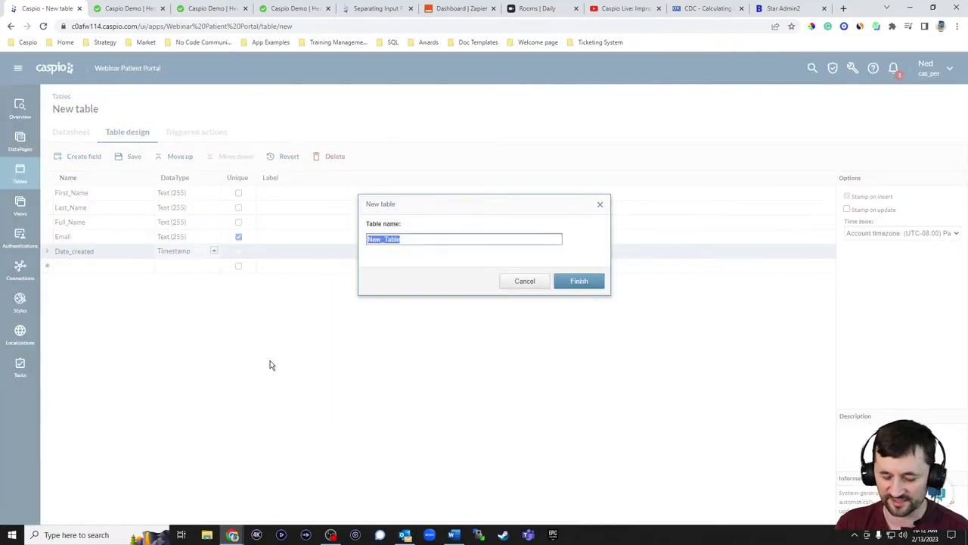
pyautogui.write('wpp_doctor')
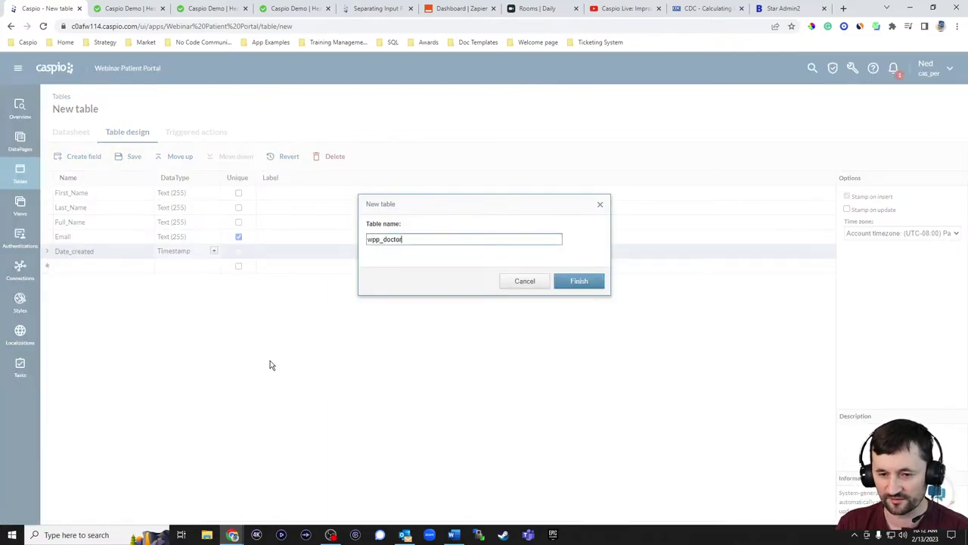
pyautogui.write('_users')
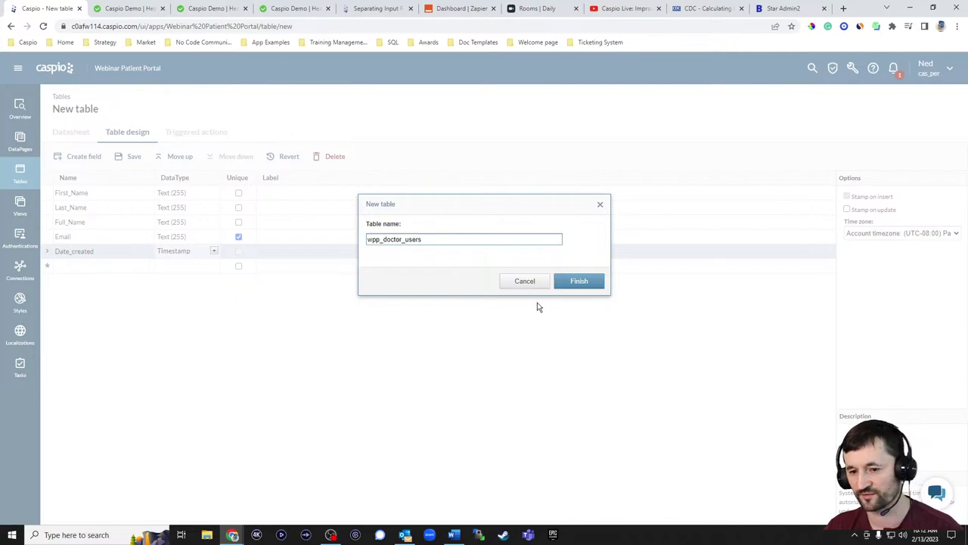
pyautogui.click(570, 282)
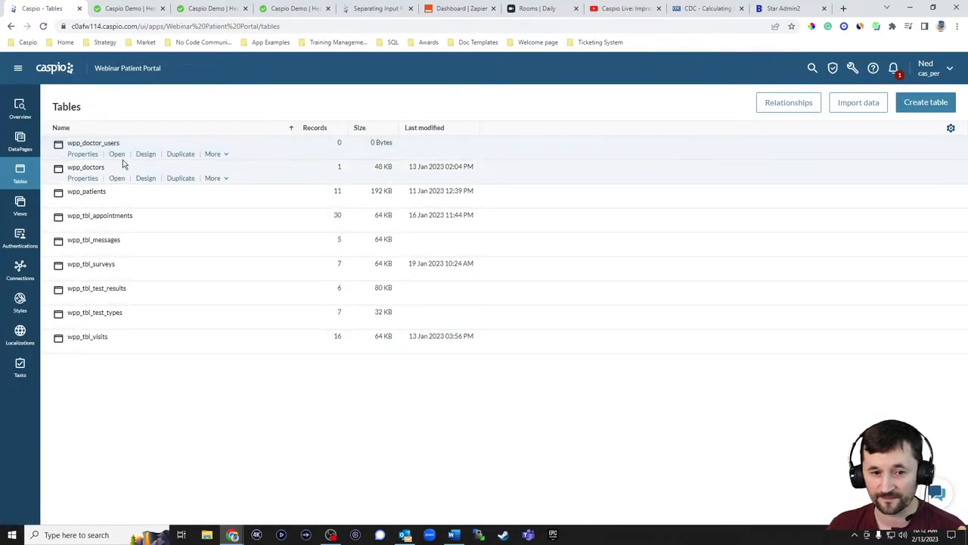
# Start a new directory by converting an existing table and choose wpp_doctor_users as its source
pyautogui.click(18, 70)
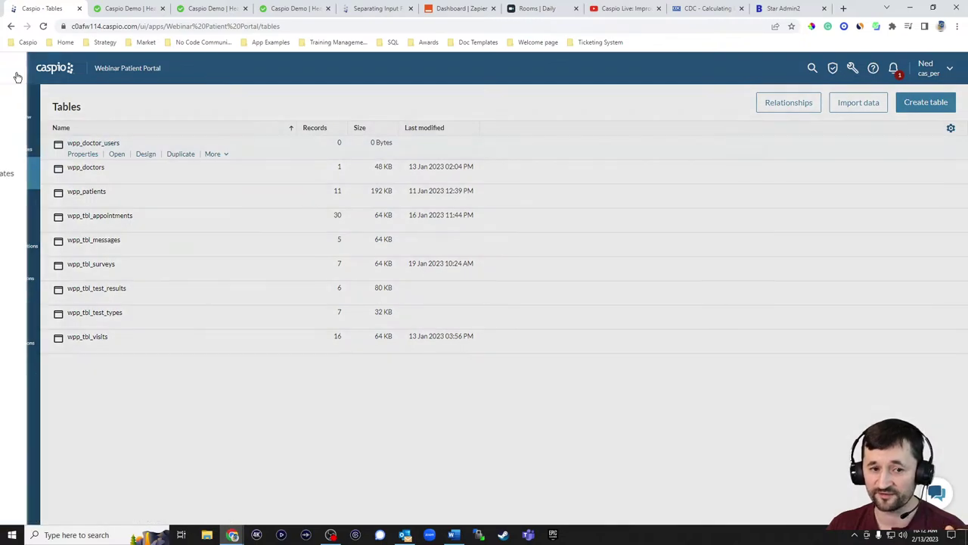
pyautogui.click(51, 144)
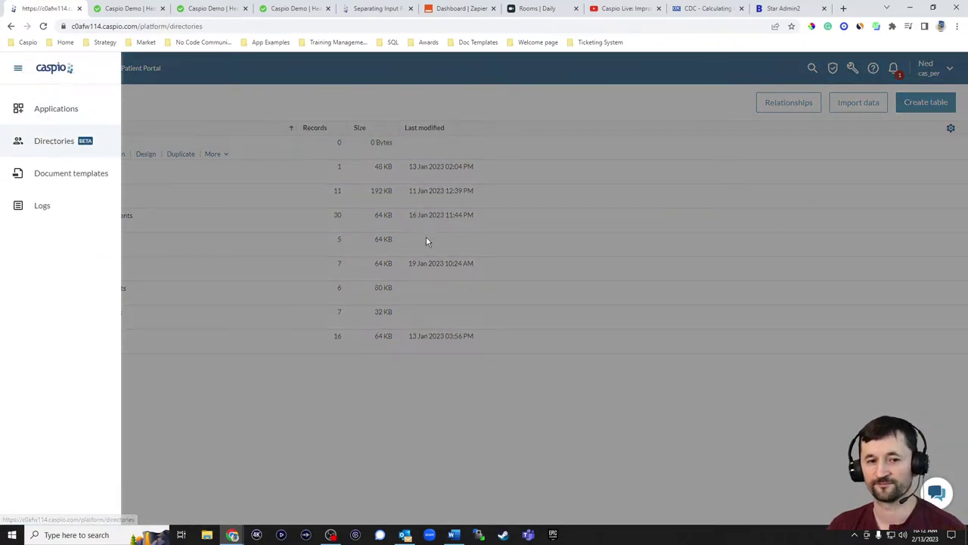
pyautogui.click(902, 106)
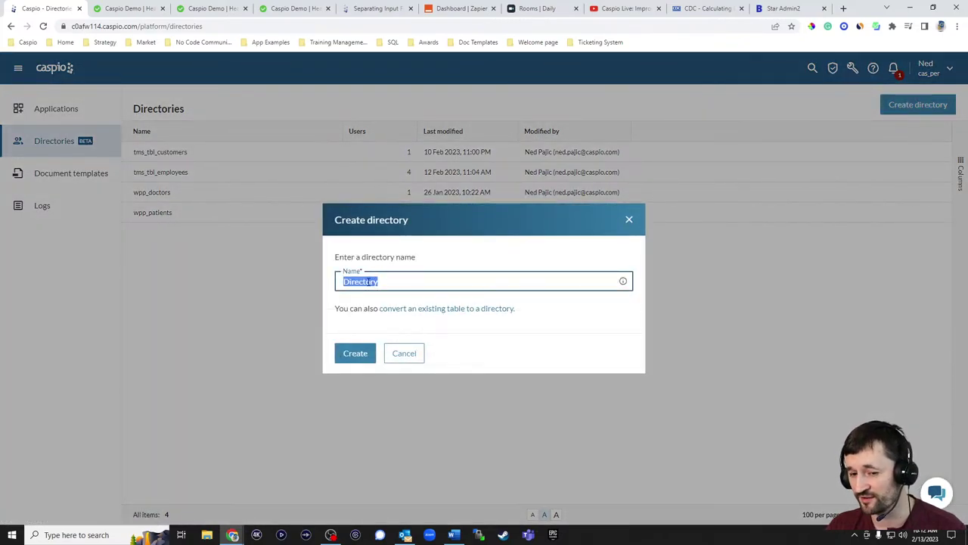
pyautogui.click(441, 310)
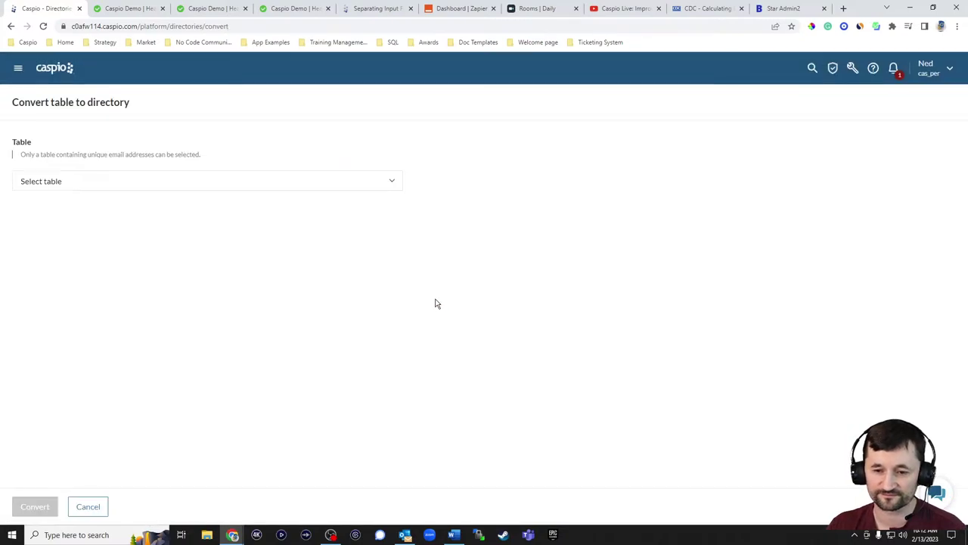
pyautogui.click(235, 187)
pyautogui.scroll(-15, 221, 276)
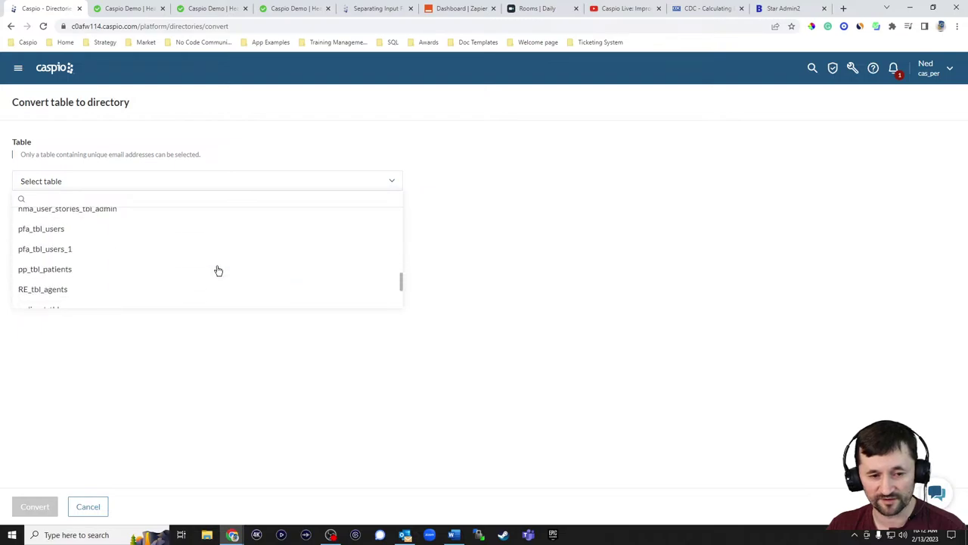
pyautogui.click(84, 299)
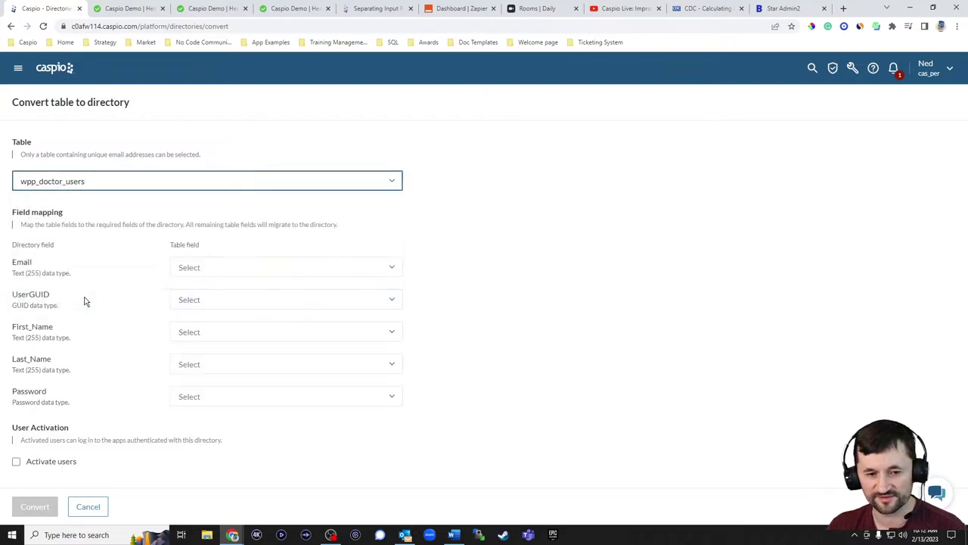
# Map the directory's Email to the table's Email field and have a new field created for UserGUID
pyautogui.click(205, 270)
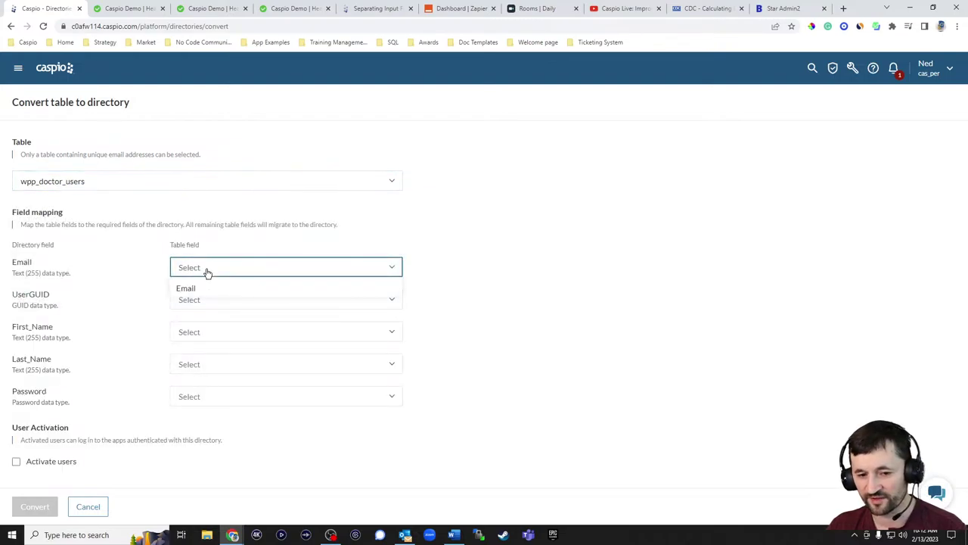
pyautogui.click(198, 289)
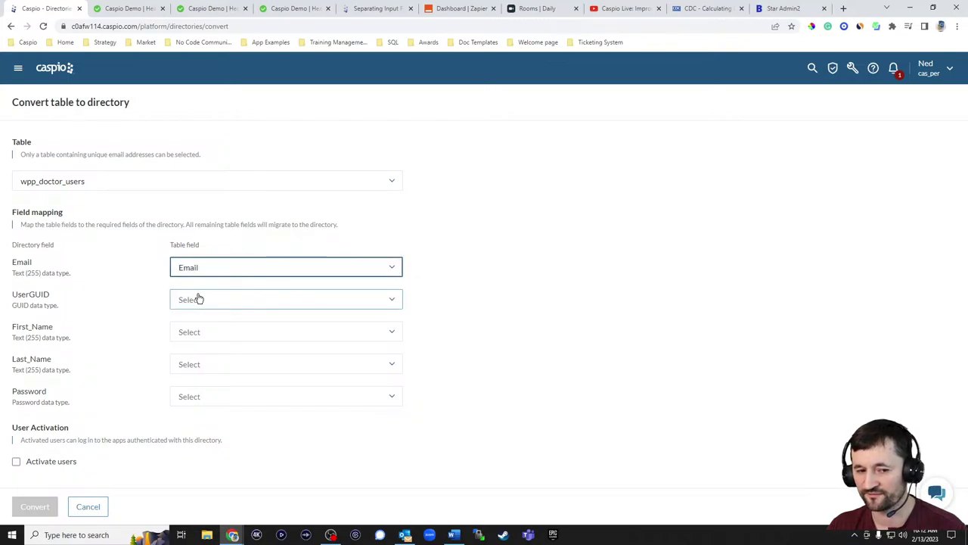
pyautogui.click(205, 306)
pyautogui.click(205, 321)
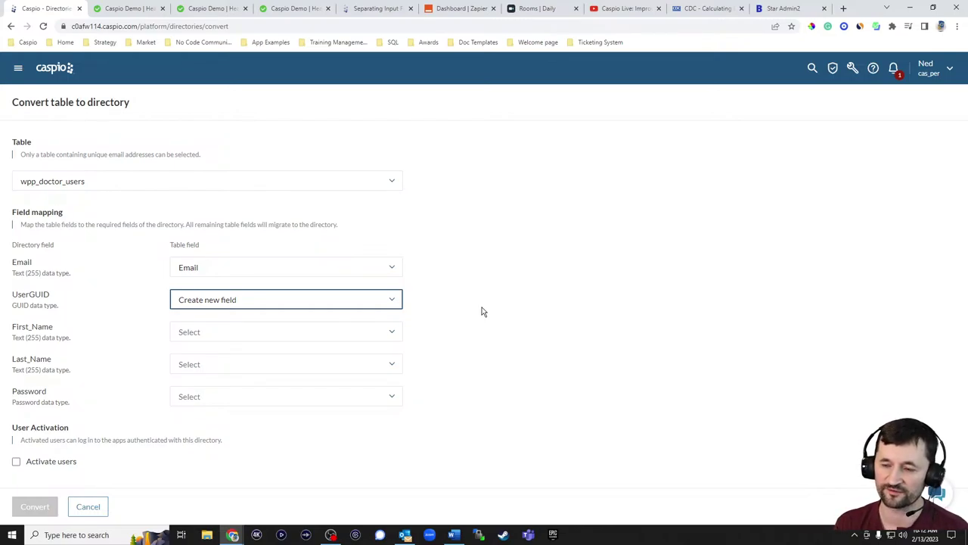
# Map First_Name and Last_Name to the matching table fields and have a new field created for Password
pyautogui.click(257, 337)
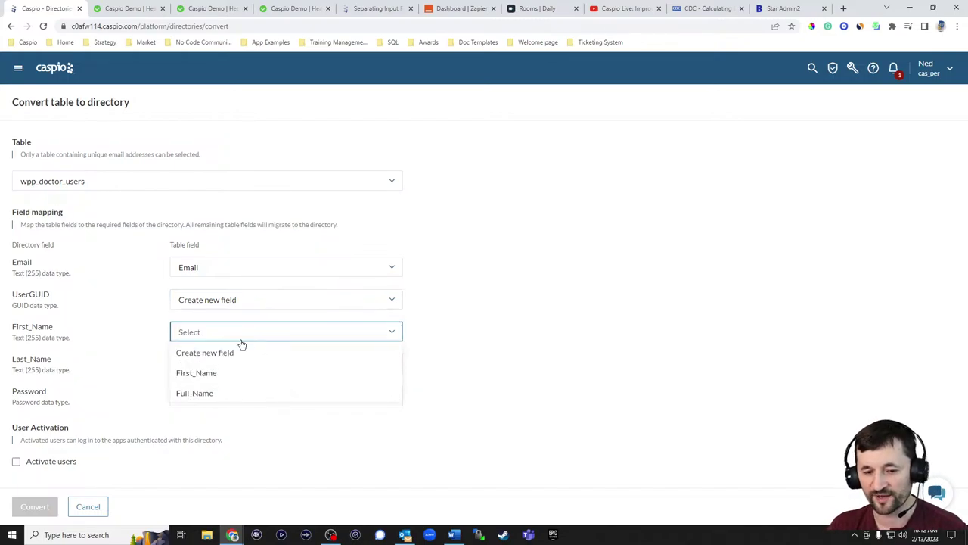
pyautogui.click(225, 371)
pyautogui.click(223, 371)
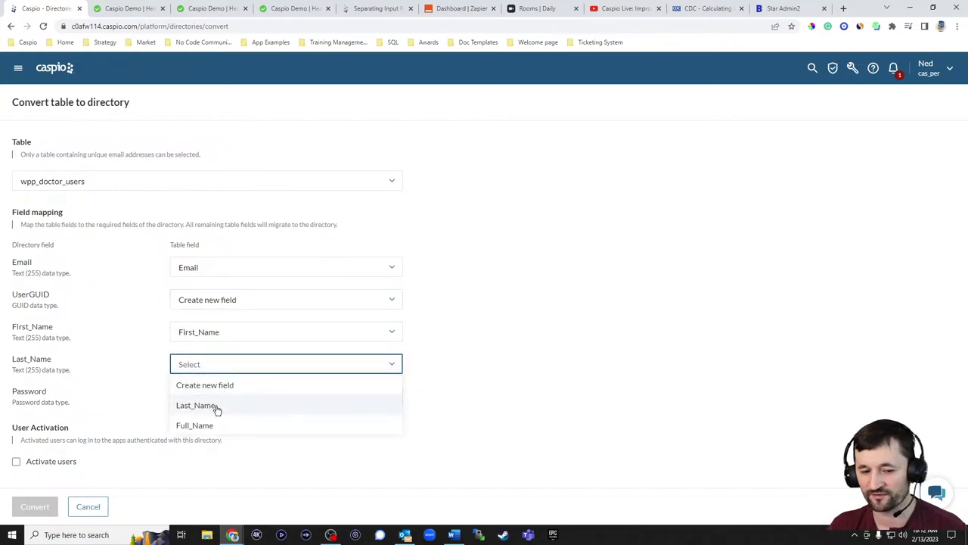
pyautogui.click(212, 410)
pyautogui.click(213, 404)
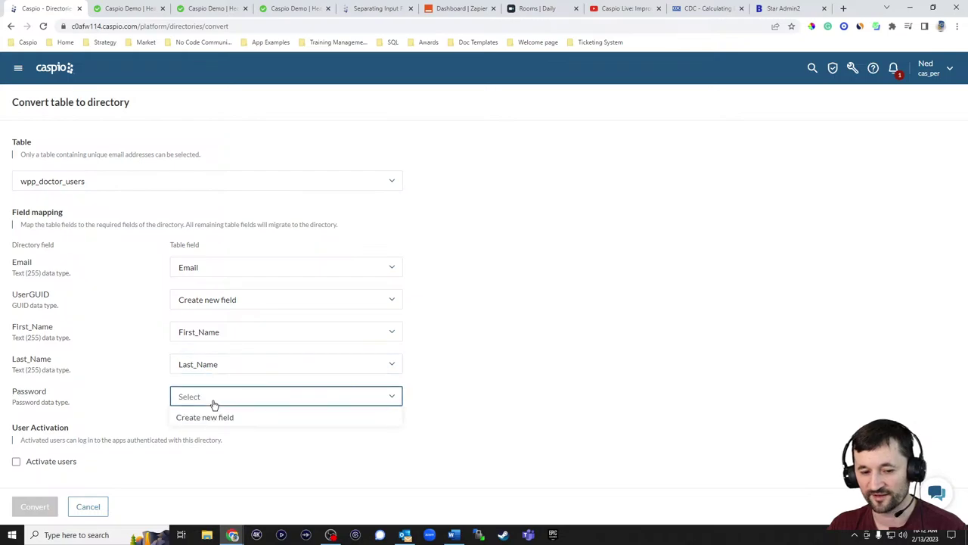
pyautogui.click(216, 419)
pyautogui.click(513, 341)
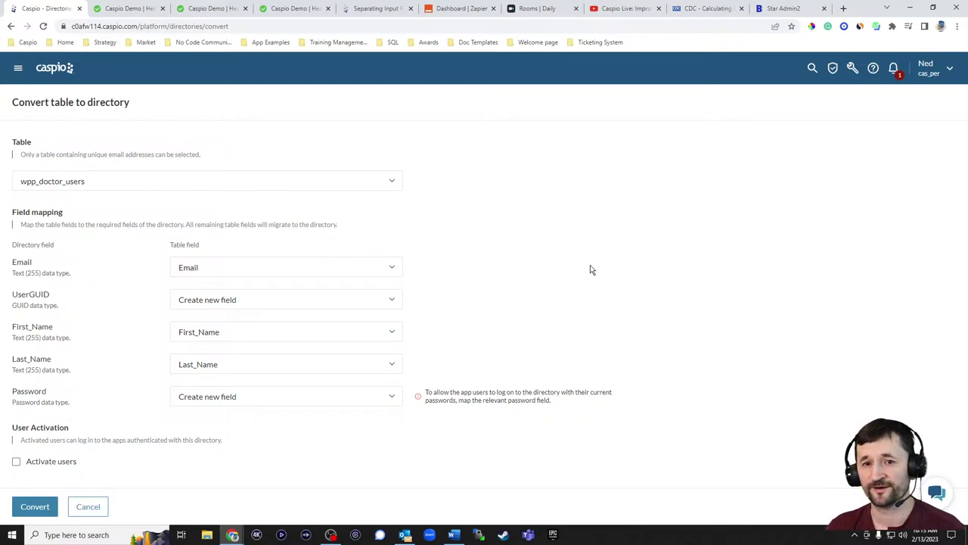
# Turn on user activation, convert the wpp_doctor_users table to a directory, and dismiss the confirmation
pyautogui.click(766, 9)
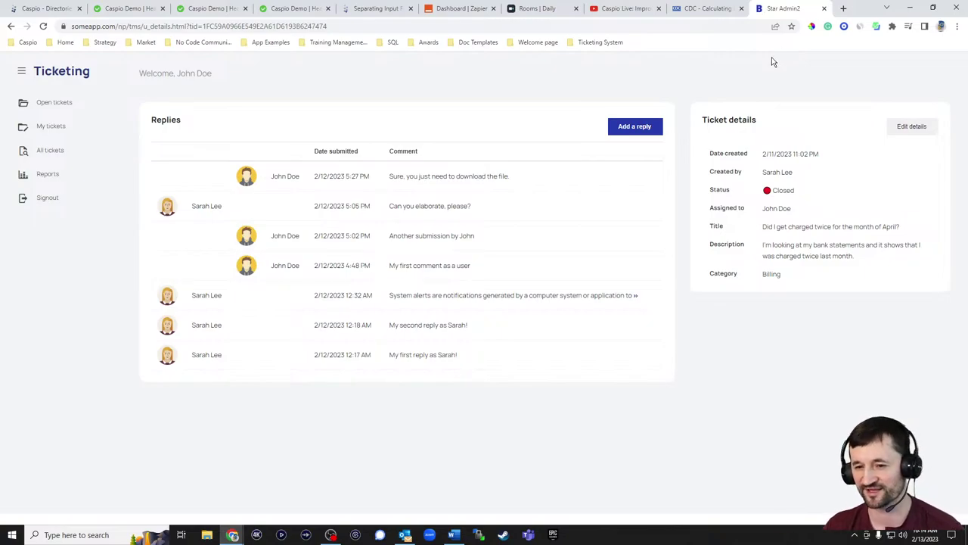
pyautogui.click(54, 12)
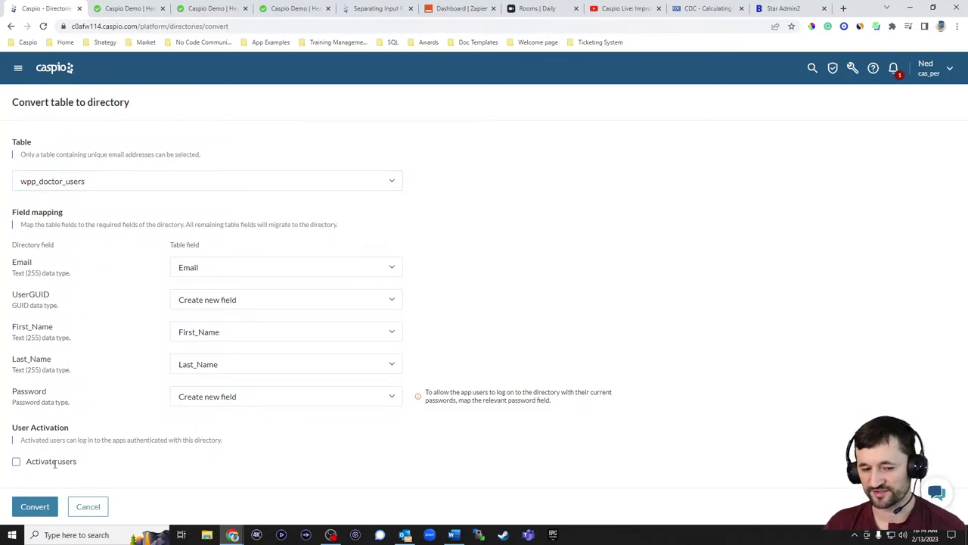
pyautogui.click(16, 463)
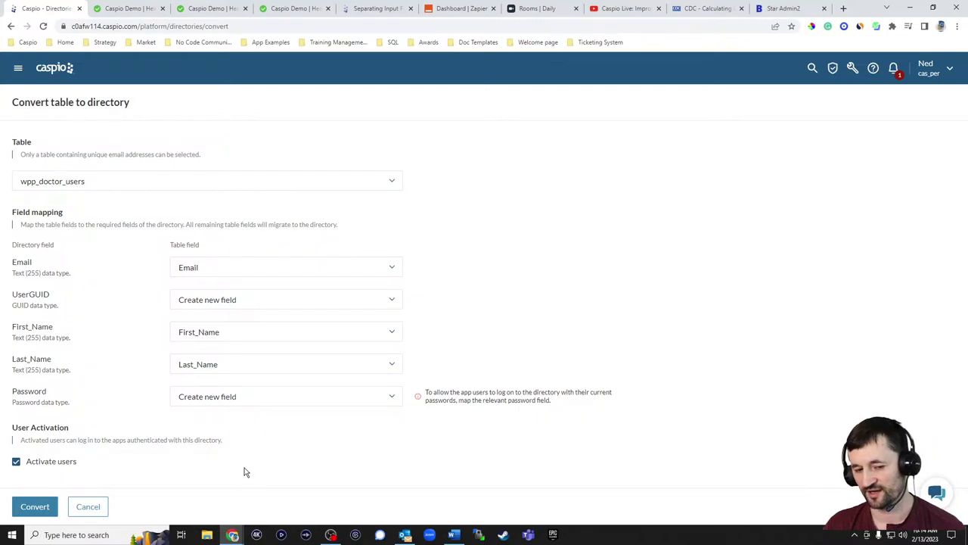
pyautogui.click(35, 509)
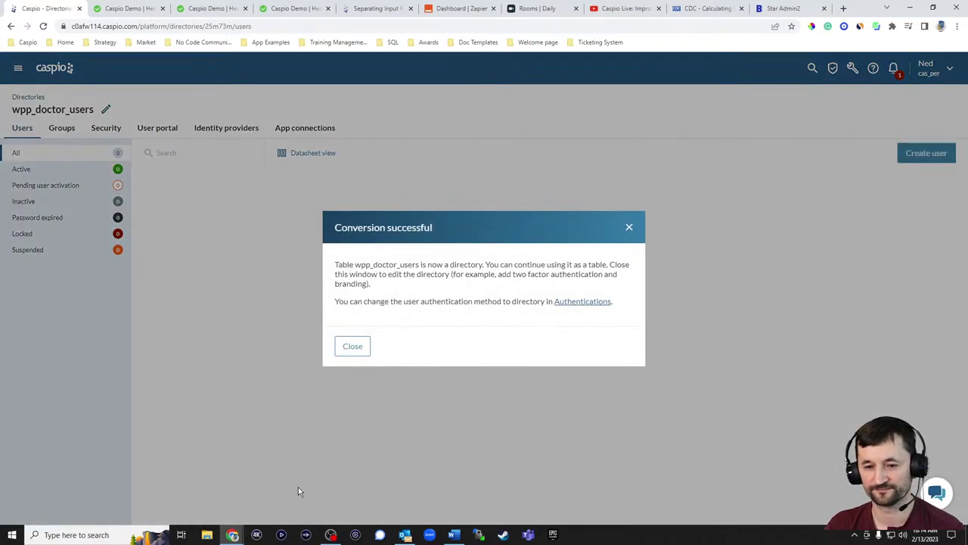
pyautogui.click(362, 351)
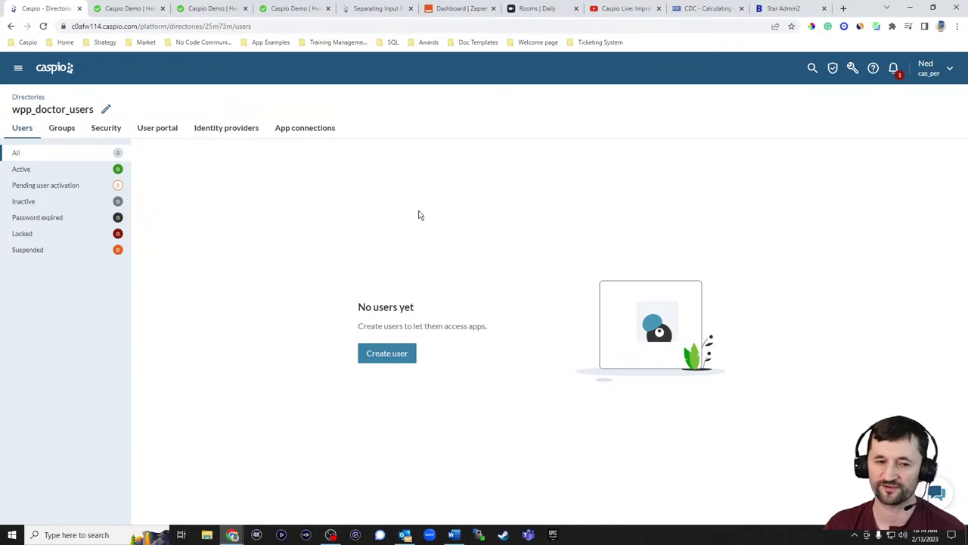
# Open the table design of wpp_doctor_users in the Webinar Patient Portal application
pyautogui.click(18, 68)
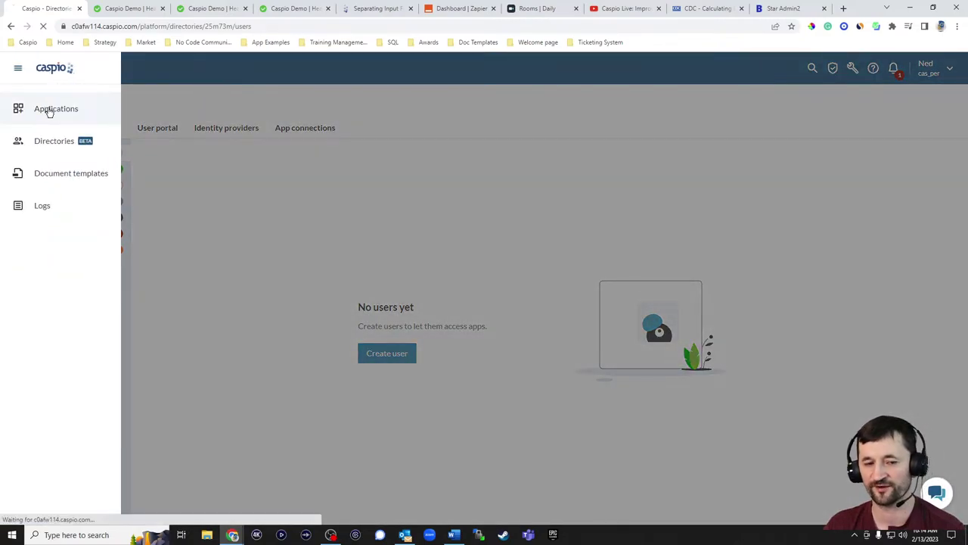
pyautogui.click(47, 111)
pyautogui.scroll(-3, 333, 267)
pyautogui.scroll(-3, 282, 274)
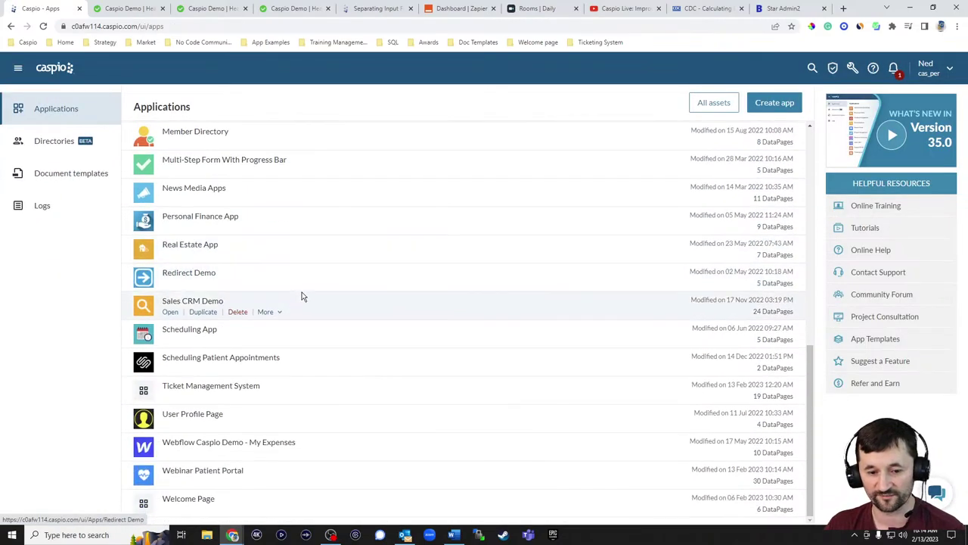
pyautogui.click(171, 482)
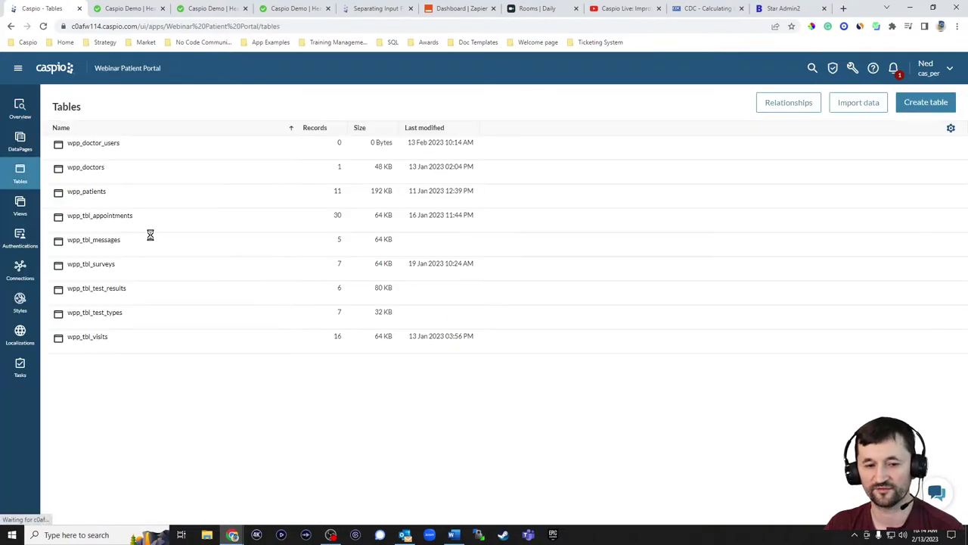
pyautogui.moveTo(115, 154)
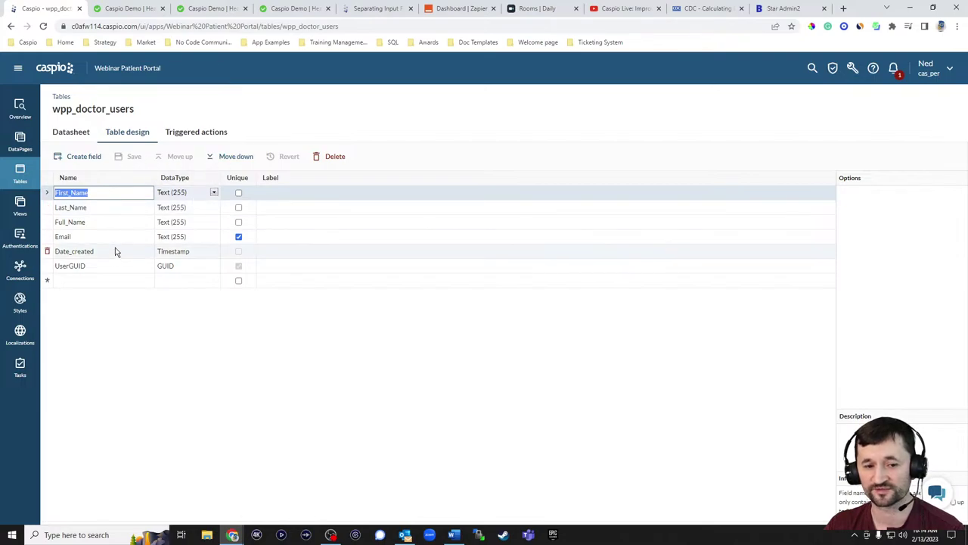
# Try moving the UserGUID field to the first position in wpp_doctor_users, and leave the table without saving the change
pyautogui.click(114, 266)
pyautogui.click(182, 157)
pyautogui.click(184, 157)
pyautogui.click(184, 158)
pyautogui.click(185, 159)
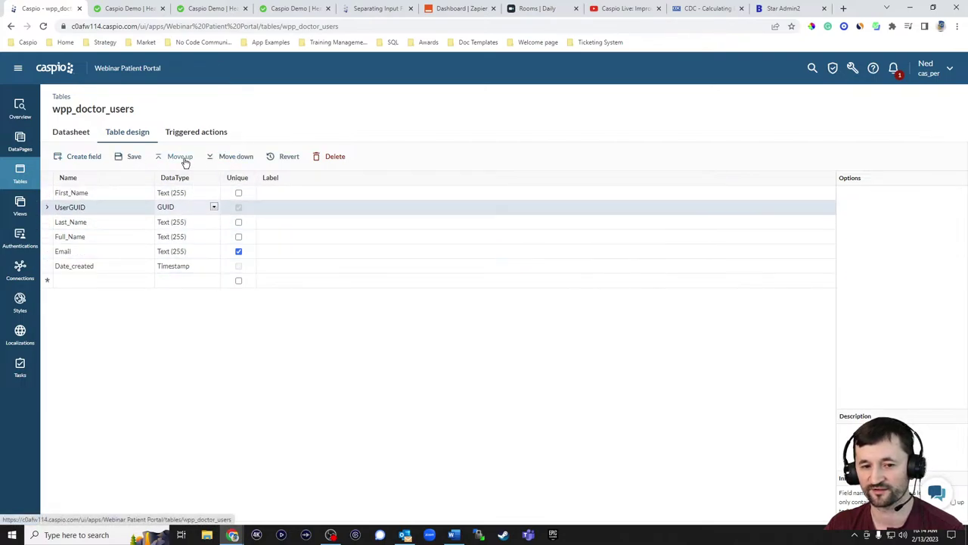
pyautogui.click(185, 159)
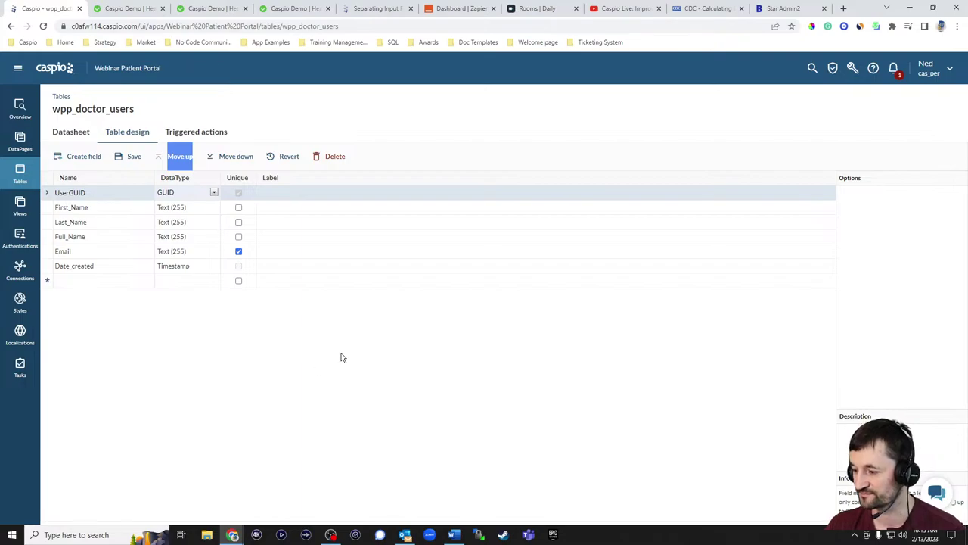
pyautogui.click(36, 181)
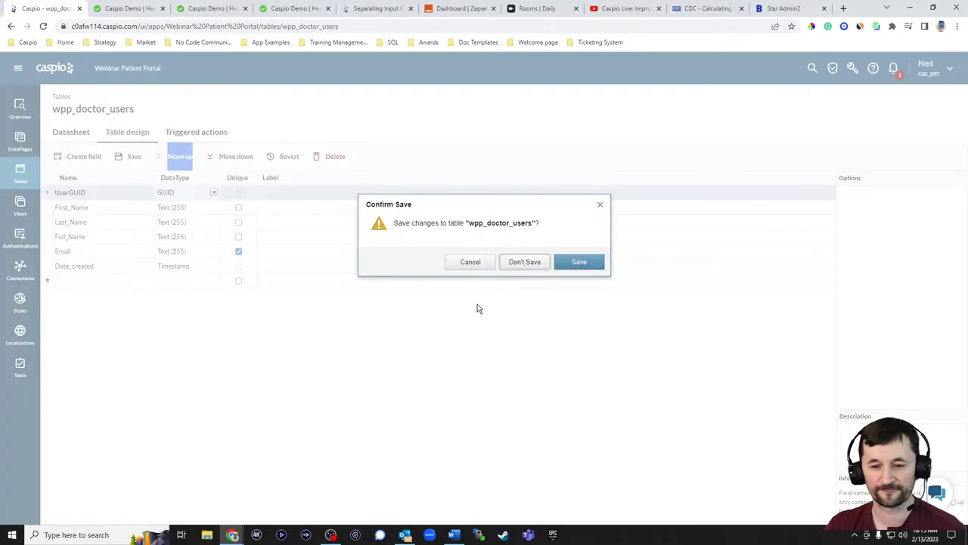
pyautogui.click(522, 262)
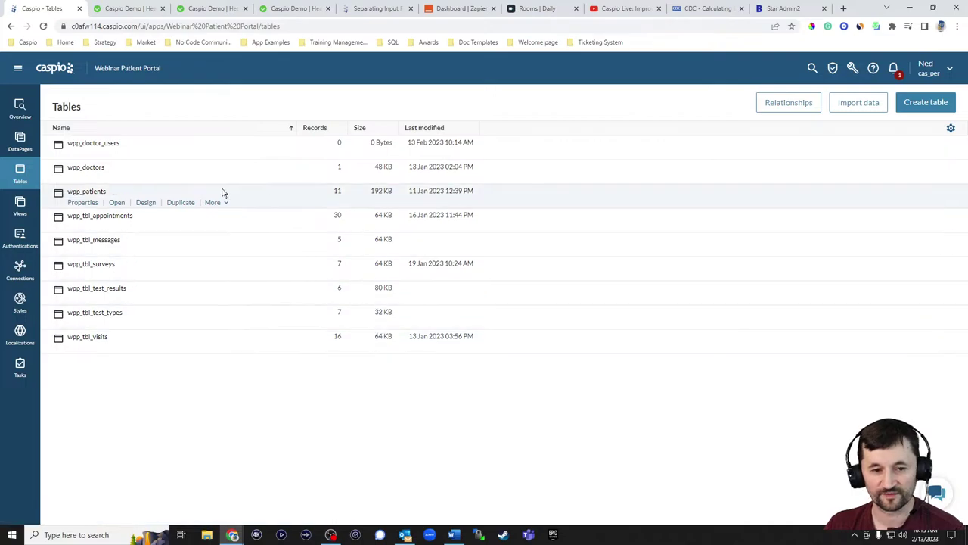
# Examine the fields and data types in the wpp_patients table design, and return to the table list
pyautogui.click(146, 203)
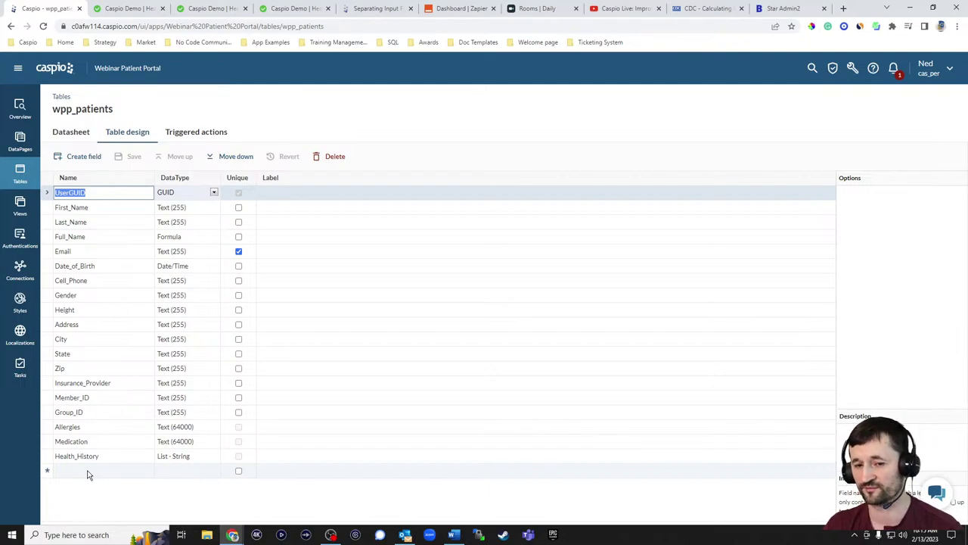
pyautogui.click(18, 180)
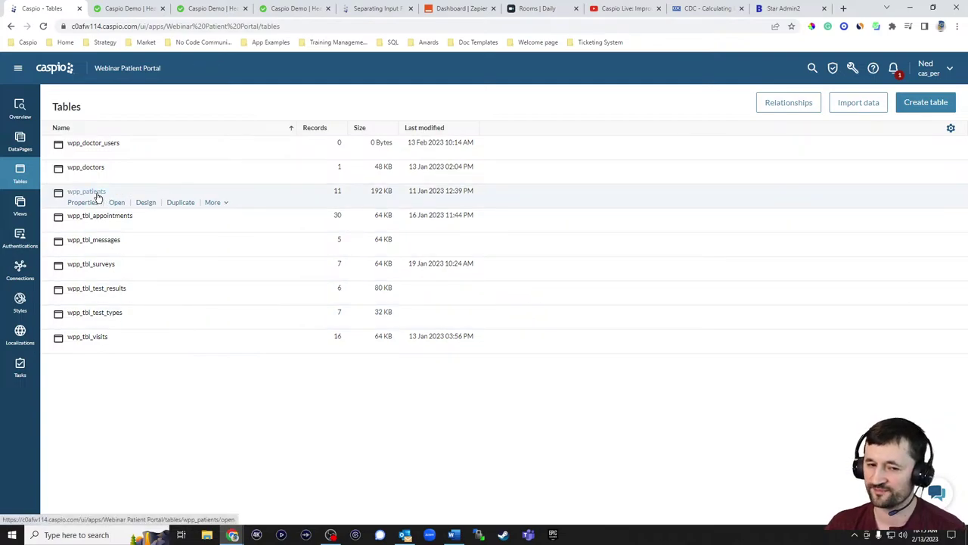
pyautogui.click(146, 202)
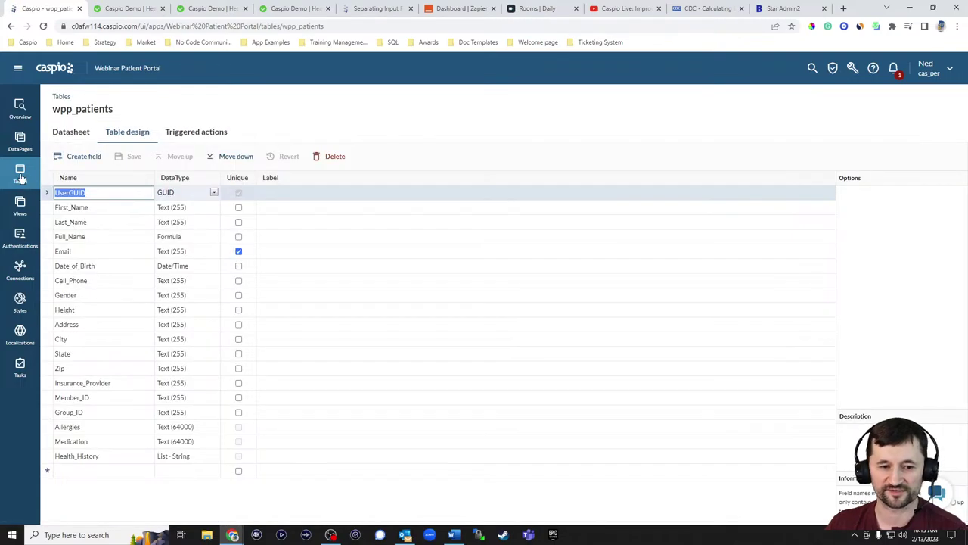
pyautogui.click(20, 174)
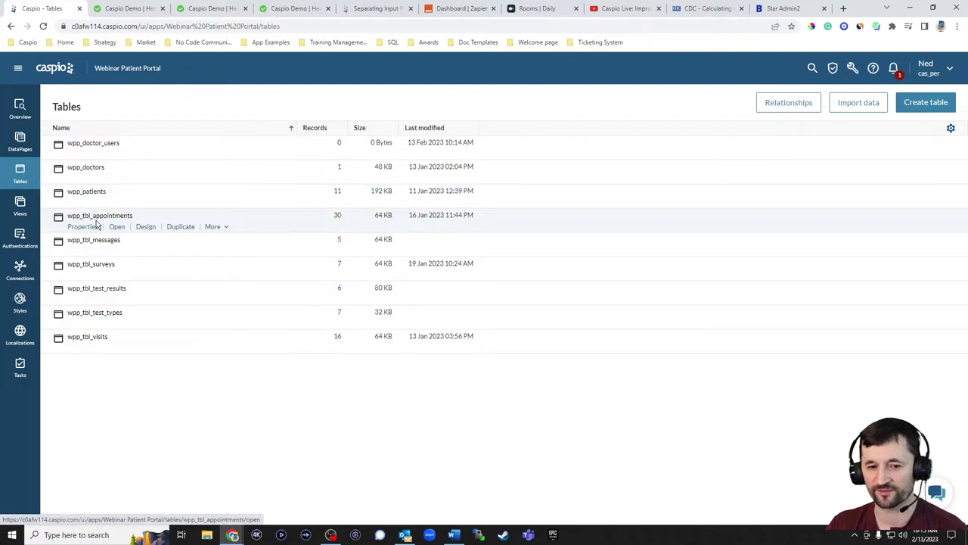
# Examine the wpp_tbl_appointments table design and compare its Appointment_Type field with the choices offered in the demo's New Appointment form
pyautogui.click(145, 227)
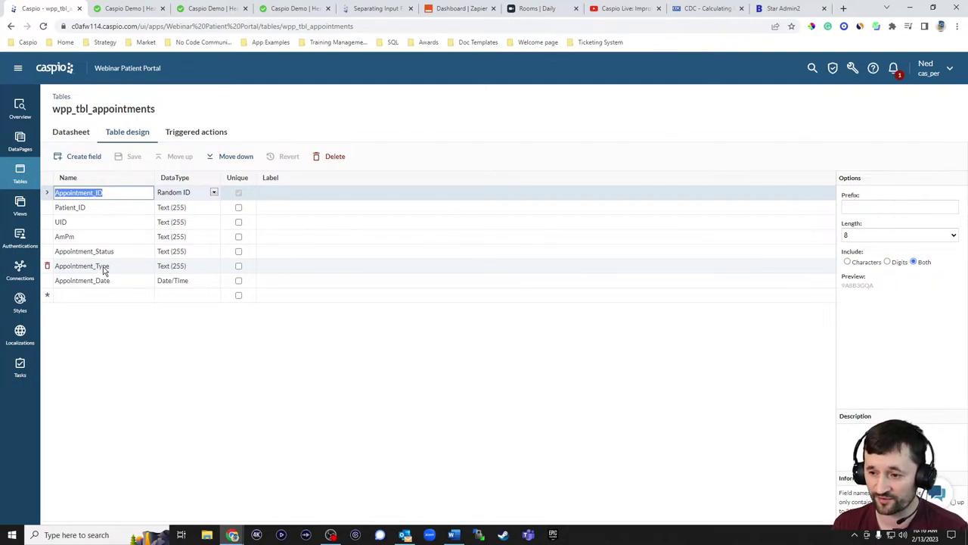
pyautogui.click(212, 10)
pyautogui.click(490, 130)
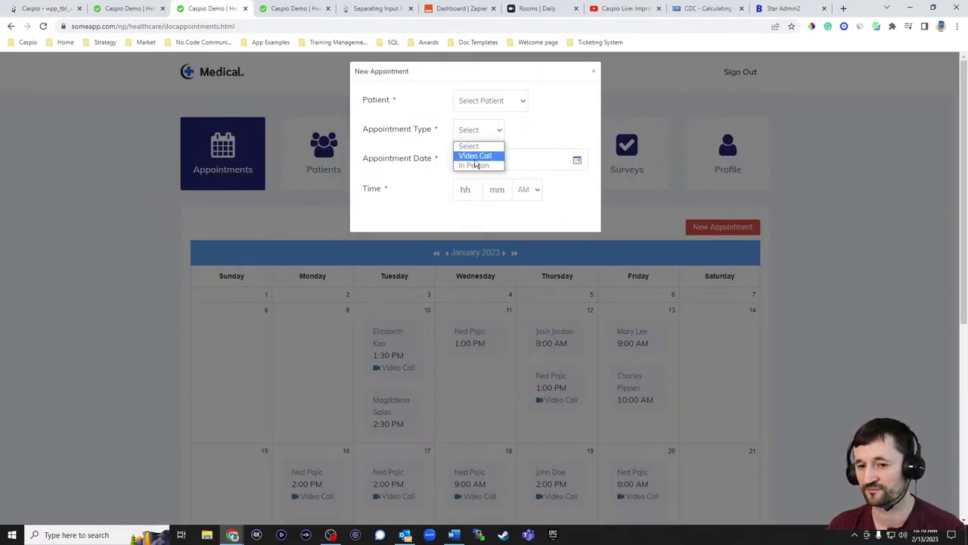
pyautogui.click(550, 133)
pyautogui.click(53, 10)
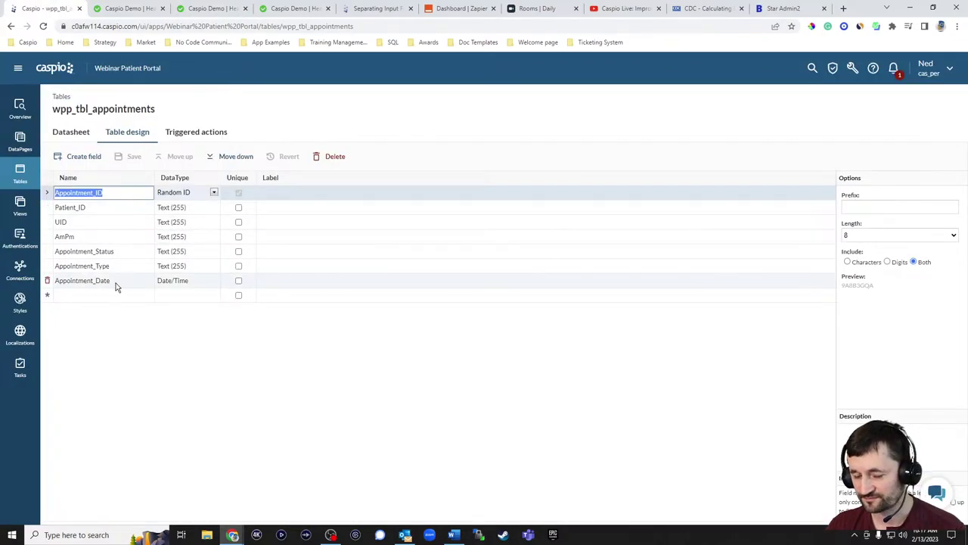
# Enter 02/13/2023 as the date and 4:00 PM as the time in the New Appointment form, and return to the appointments table design
pyautogui.click(212, 9)
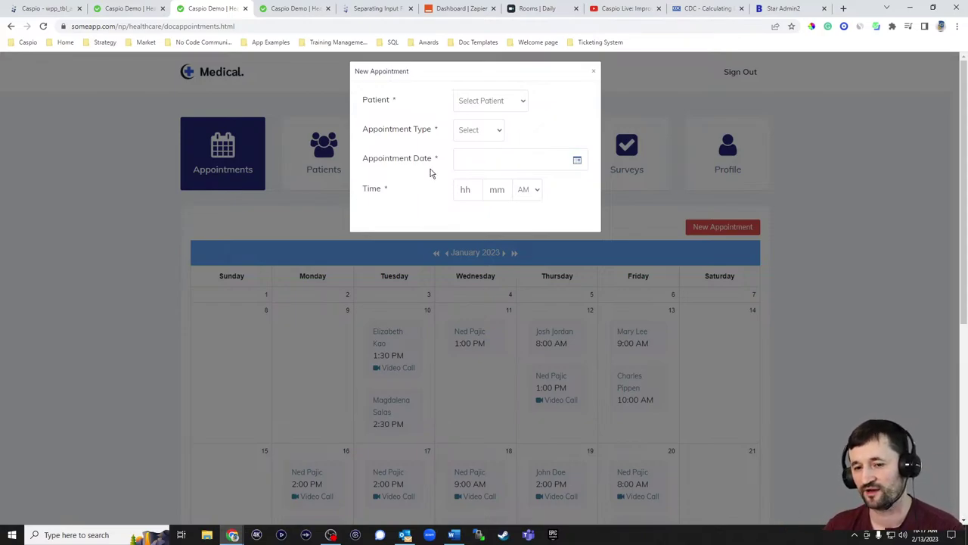
pyautogui.click(577, 160)
pyautogui.click(486, 258)
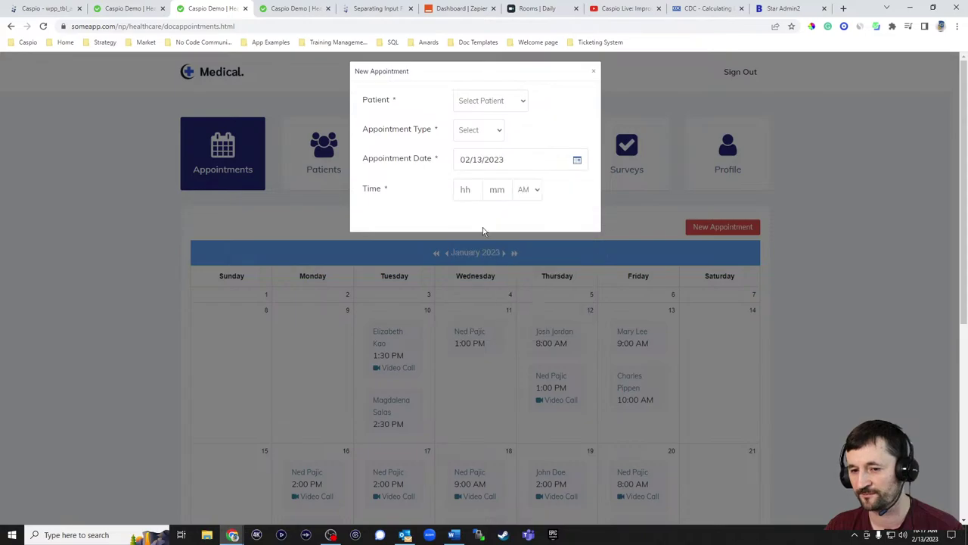
pyautogui.click(477, 190)
pyautogui.write('400')
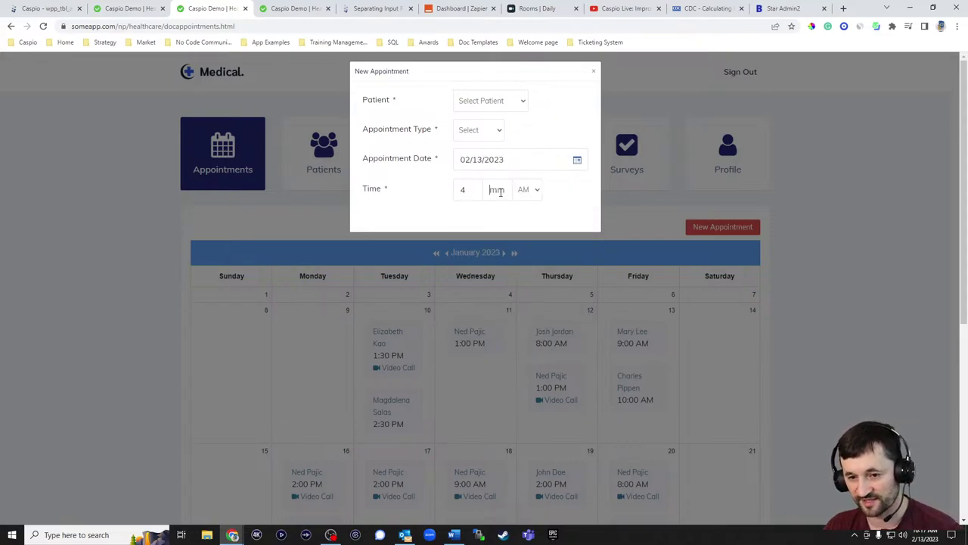
pyautogui.click(527, 217)
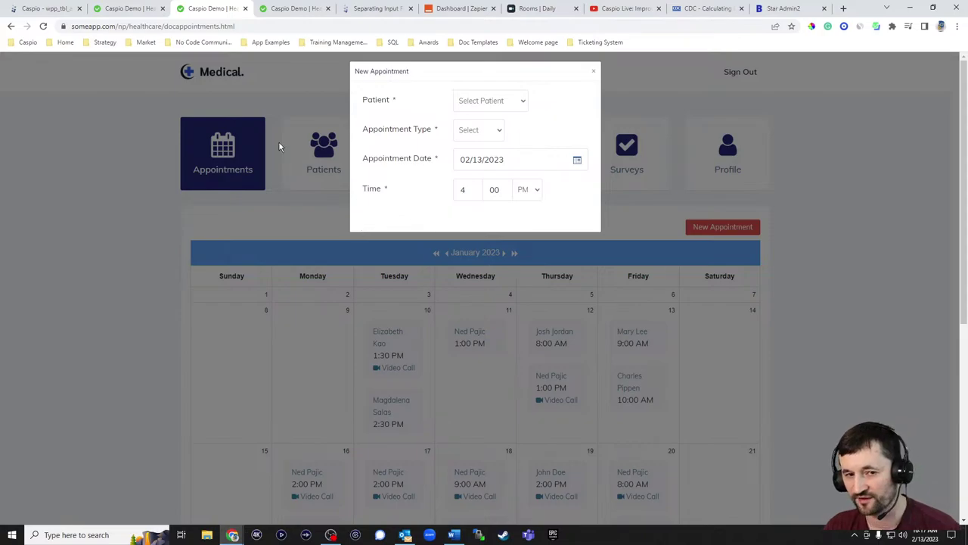
pyautogui.click(45, 8)
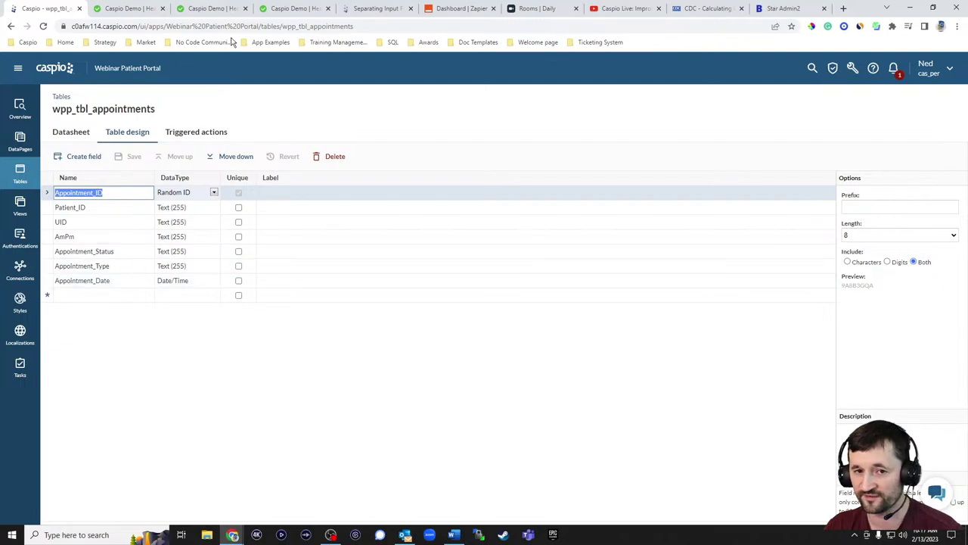
# Read the Caspio help article on separating input fields for date/time parts, covering the Calculated Value formula, virtual fields and JavaScript method
pyautogui.click(214, 9)
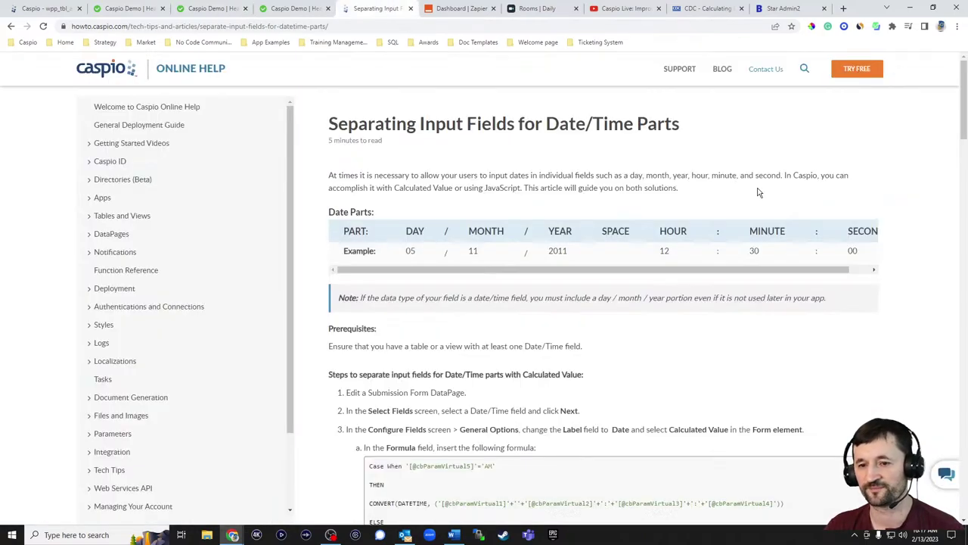
pyautogui.click(386, 9)
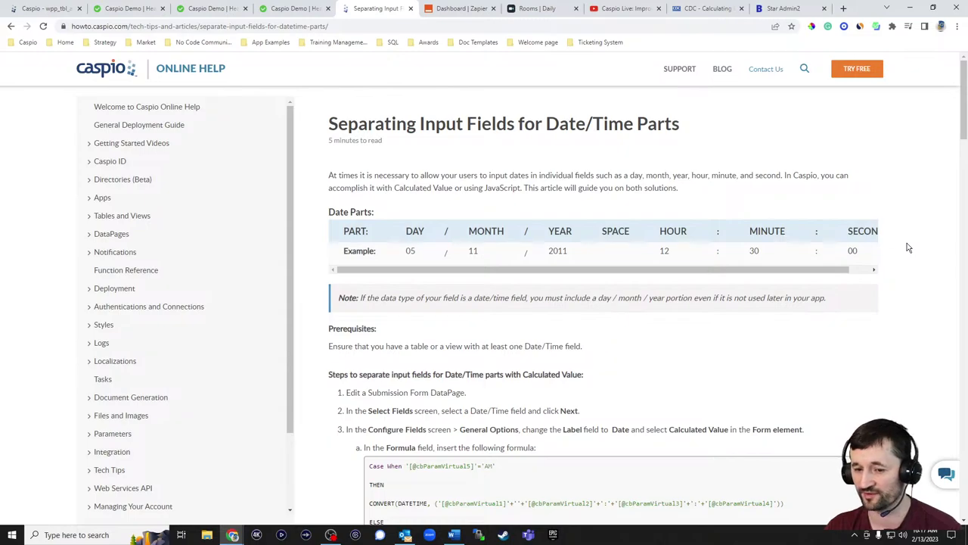
pyautogui.scroll(-3, 909, 249)
pyautogui.scroll(-3, 914, 244)
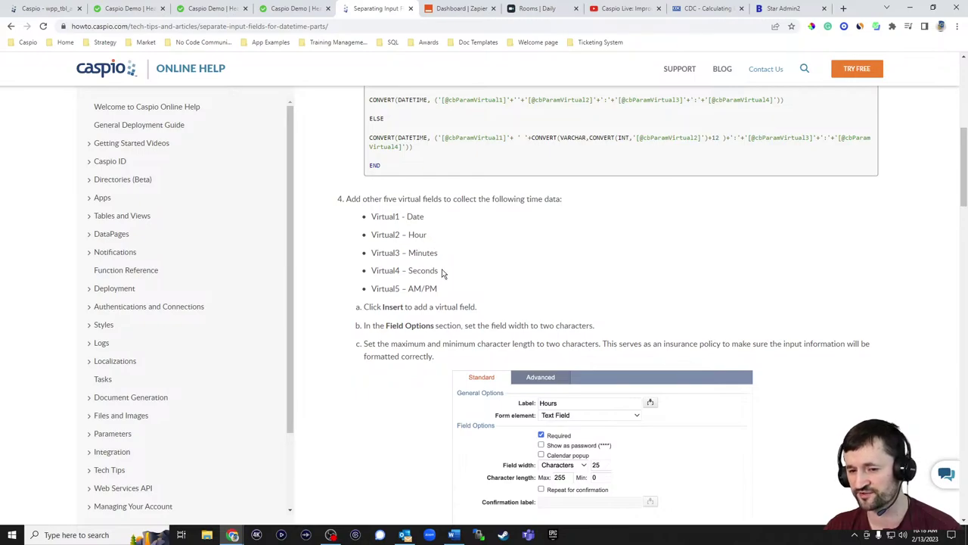
pyautogui.moveTo(445, 274); pyautogui.dragTo(369, 276)
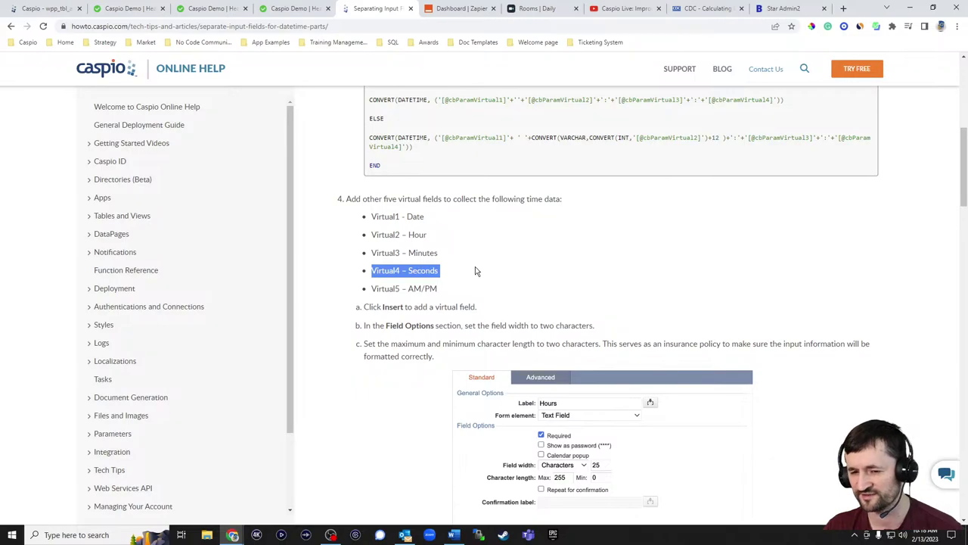
pyautogui.scroll(-5, 778, 336)
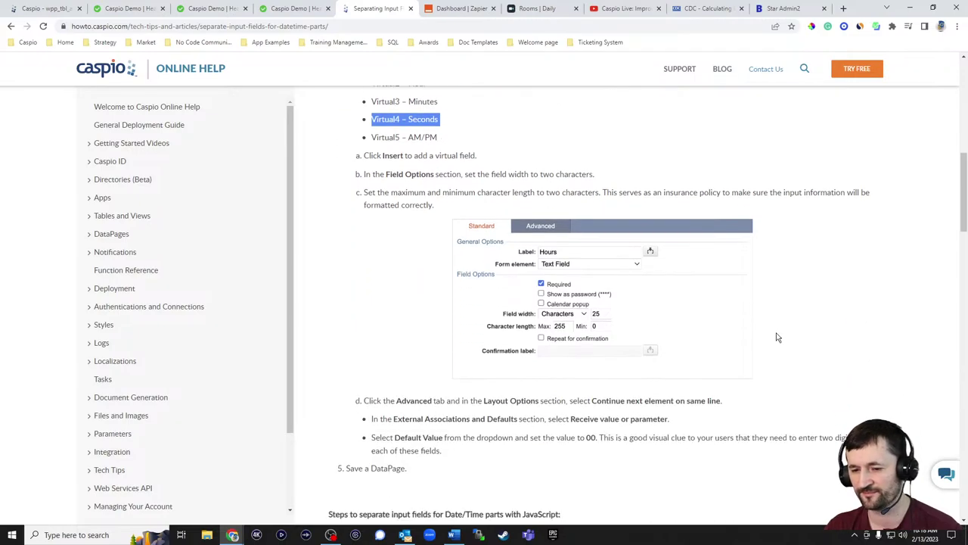
pyautogui.scroll(-10, 794, 324)
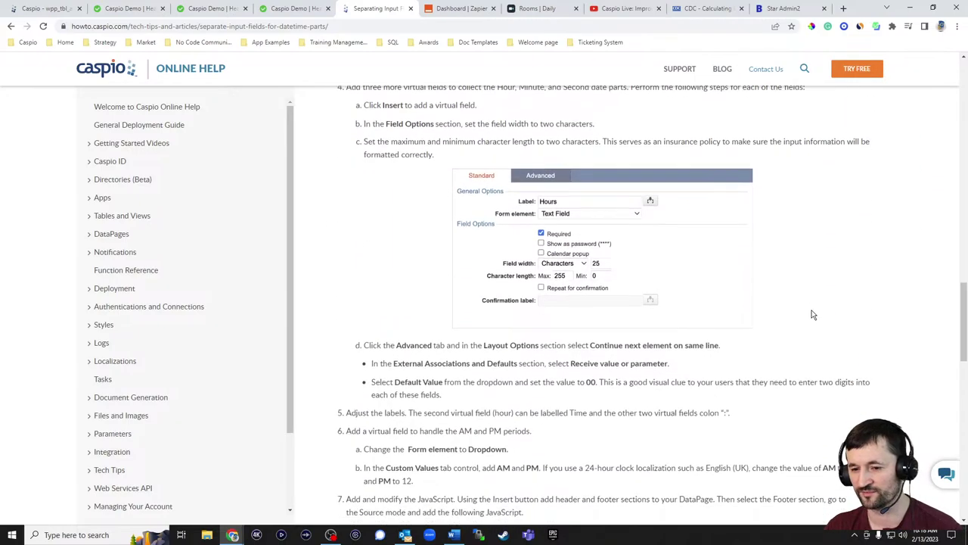
pyautogui.scroll(-1, 815, 313)
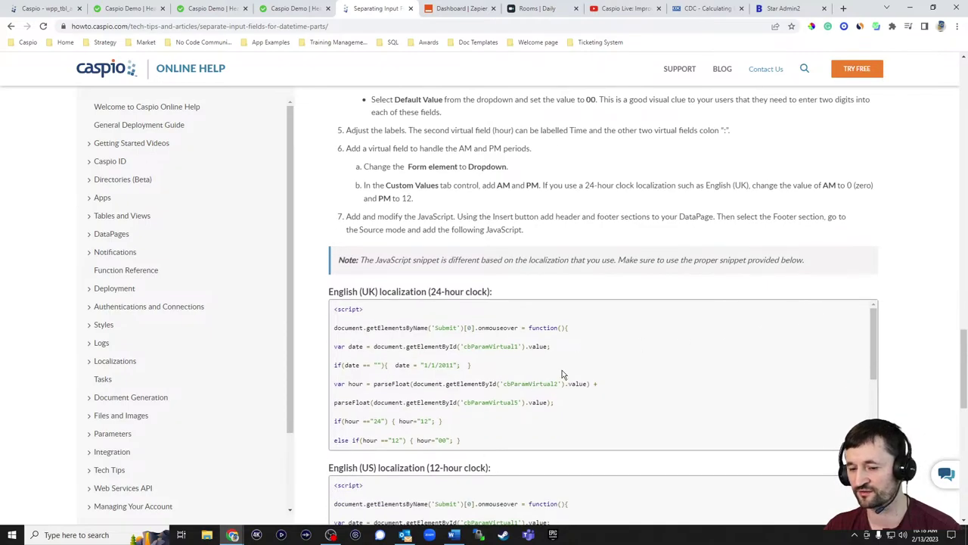
pyautogui.scroll(8, 774, 296)
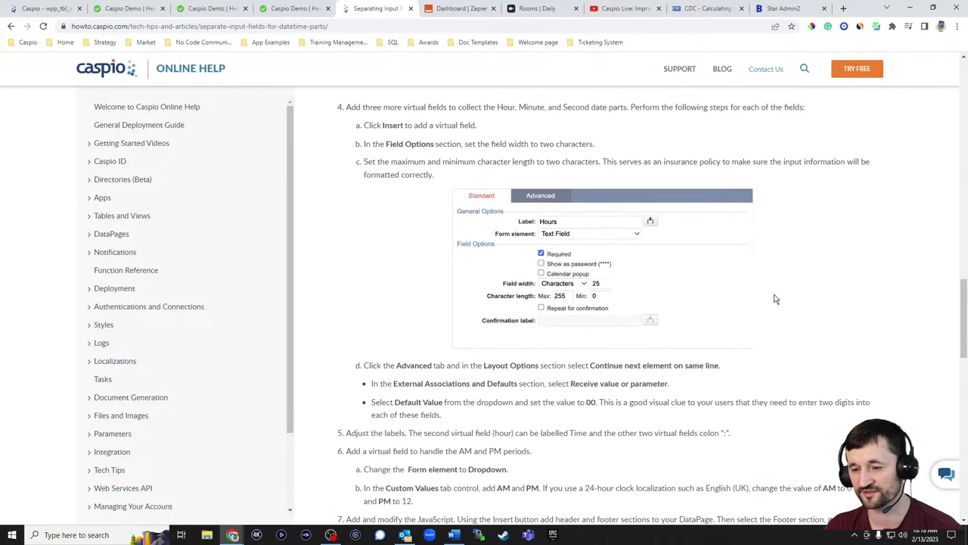
pyautogui.scroll(10, 783, 302)
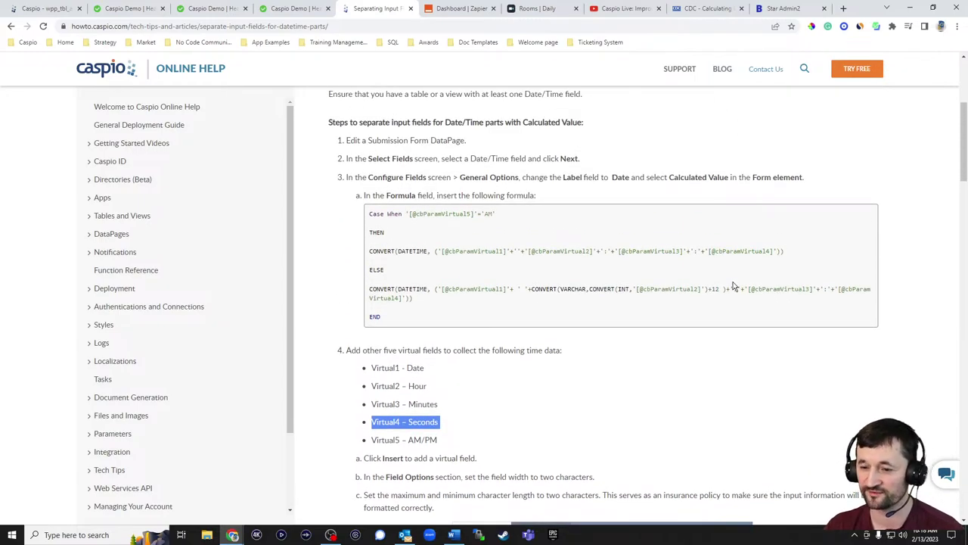
pyautogui.scroll(2, 737, 284)
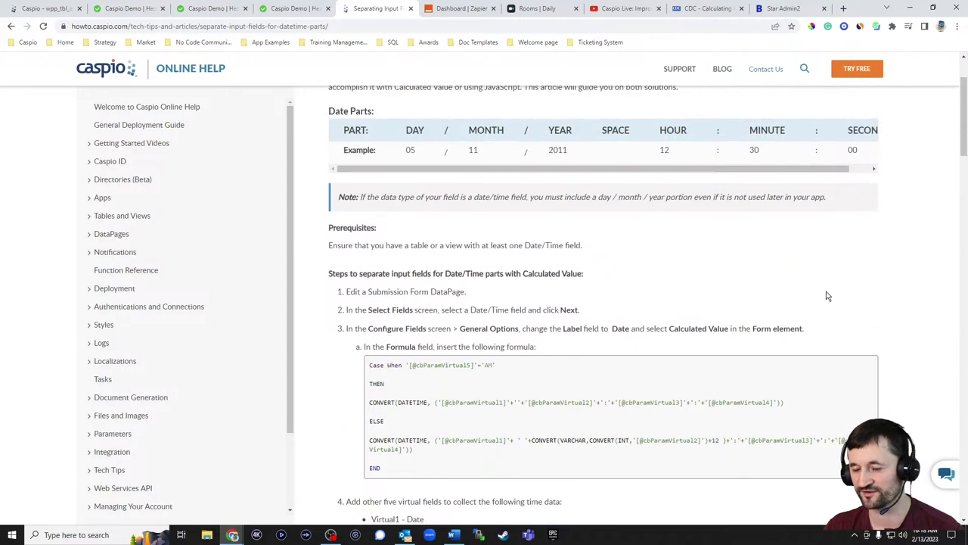
# Return from the help article to the Caspio table list and examine the wpp_tbl_messages table design
pyautogui.scroll(2, 848, 287)
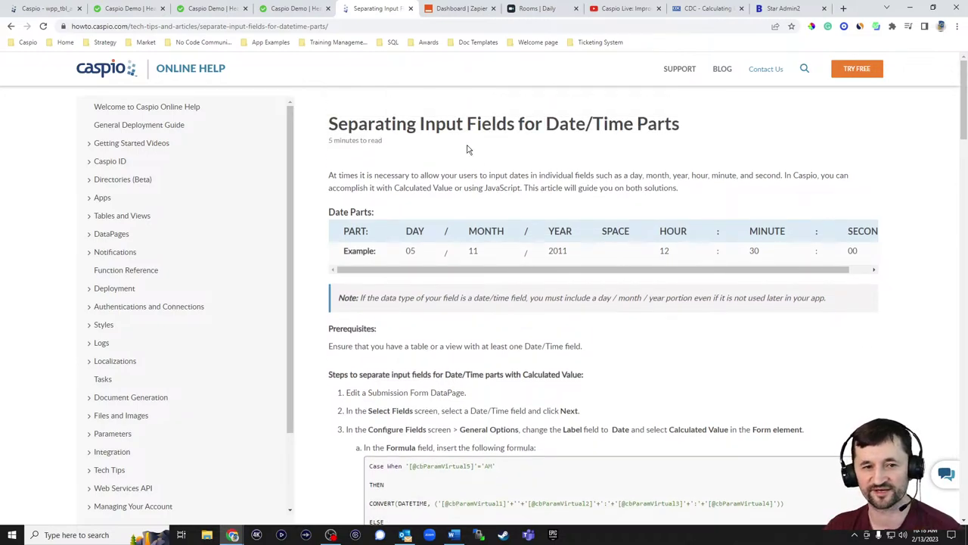
pyautogui.click(46, 11)
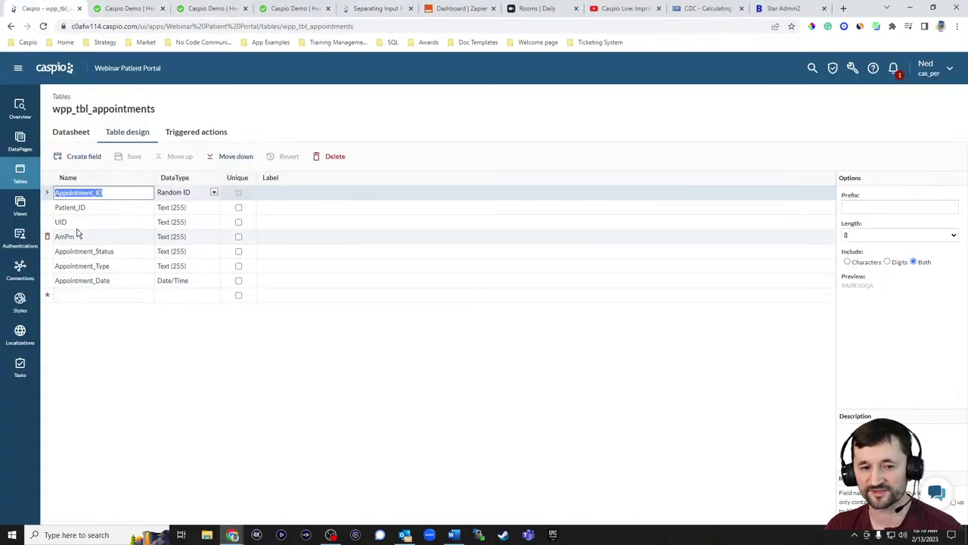
pyautogui.click(19, 178)
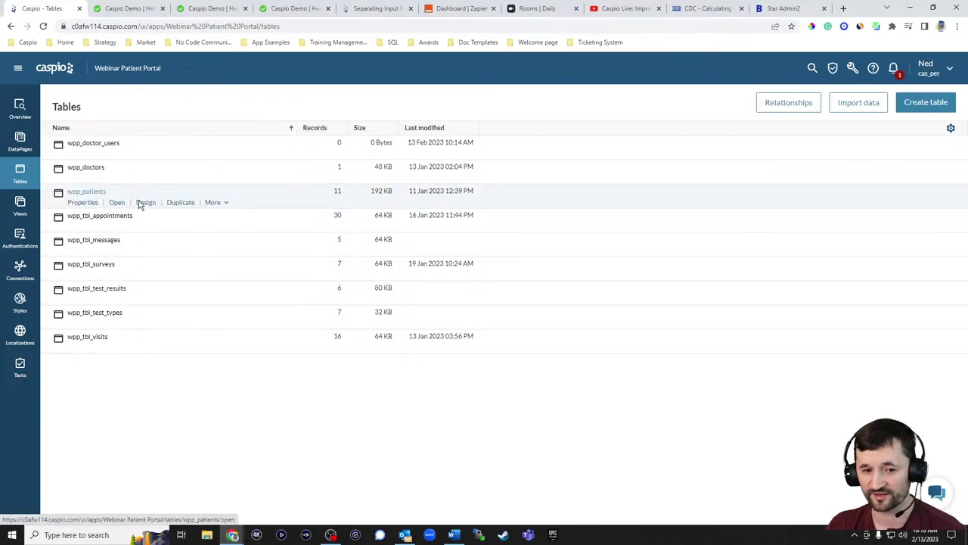
pyautogui.click(146, 251)
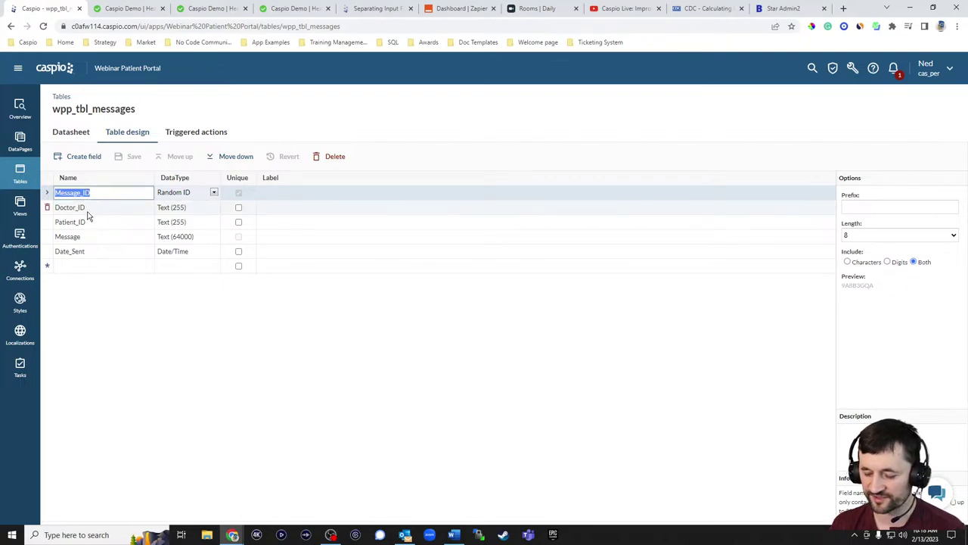
pyautogui.click(100, 251)
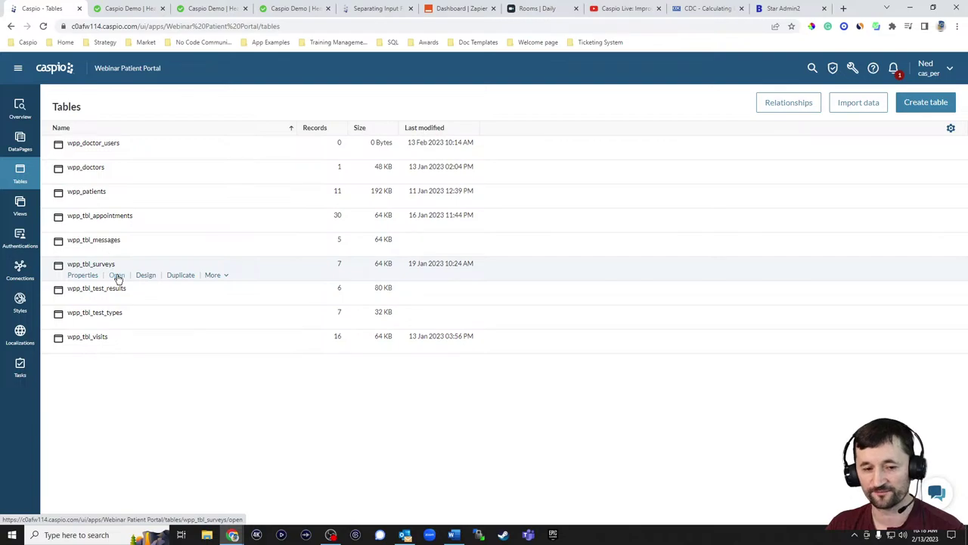
# Examine the fields in the wpp_tbl_surveys and wpp_tbl_test_results table designs, and return to the table list
pyautogui.click(145, 275)
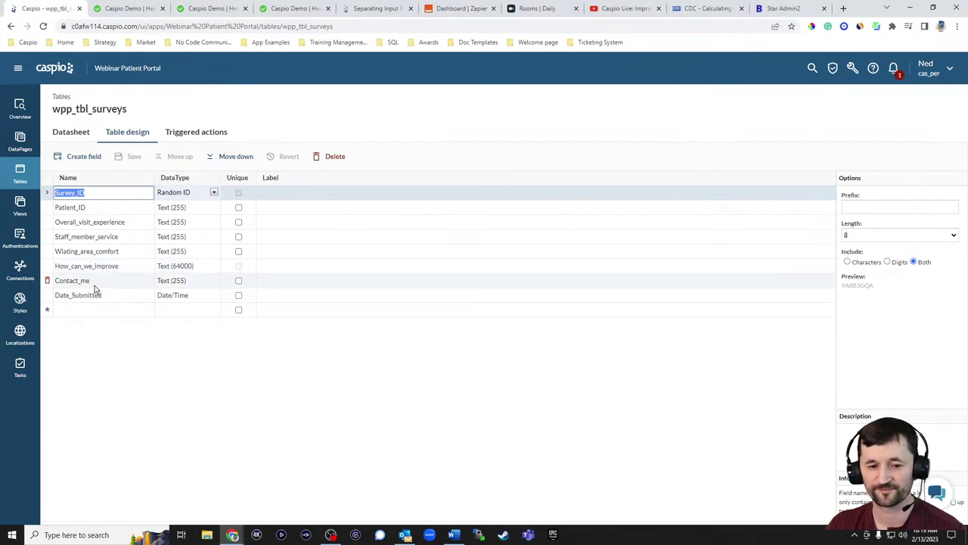
pyautogui.click(26, 175)
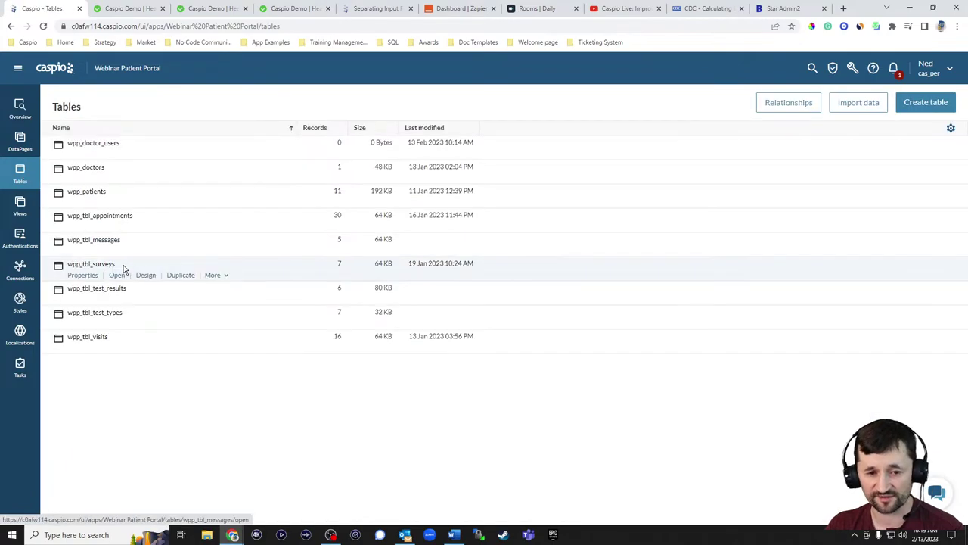
pyautogui.click(146, 299)
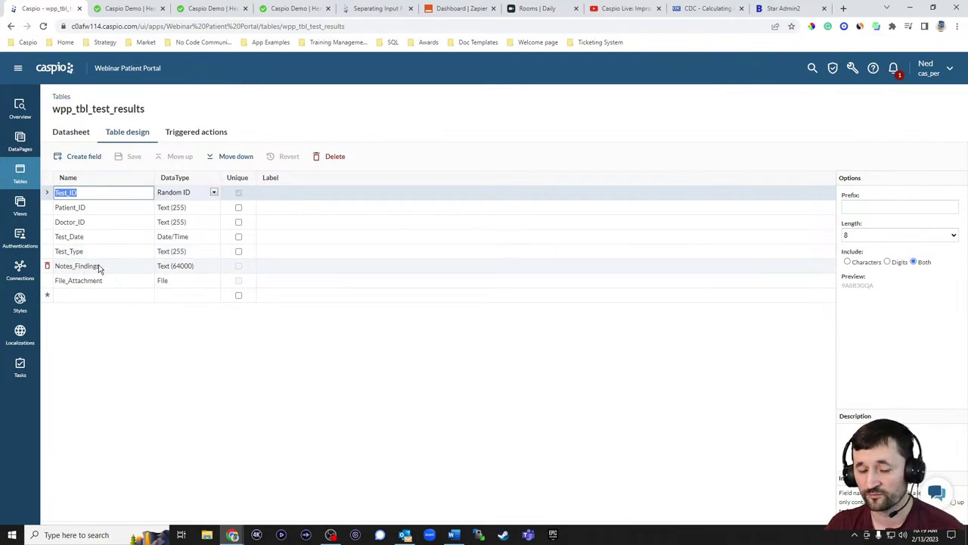
pyautogui.click(20, 172)
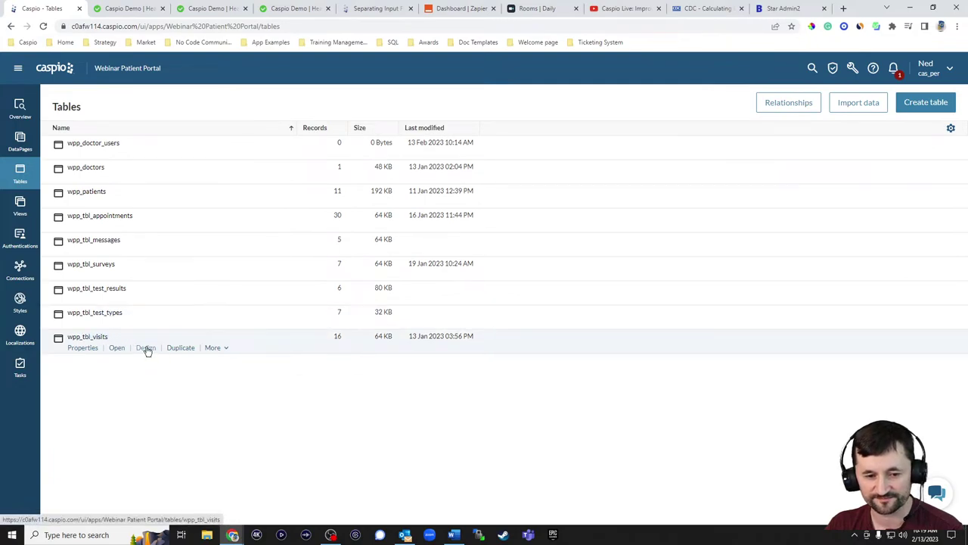
# Examine the wpp_tbl_visits table design and the test types stored in the wpp_tbl_test_types datasheet
pyautogui.click(147, 349)
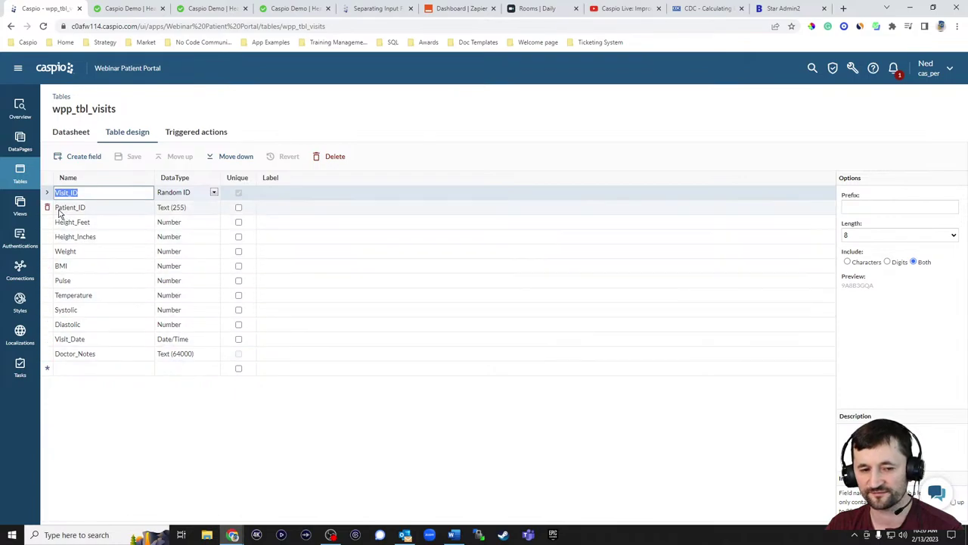
pyautogui.click(20, 180)
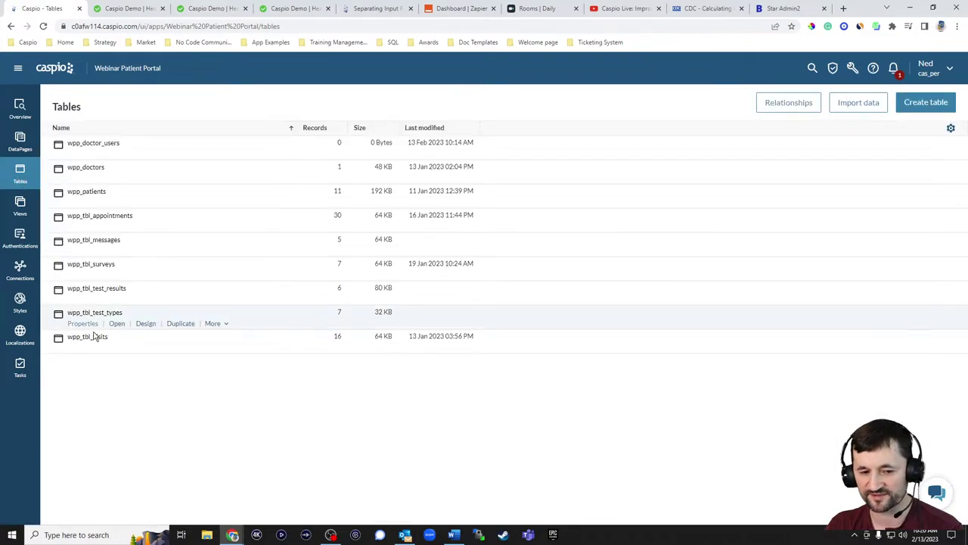
pyautogui.click(116, 323)
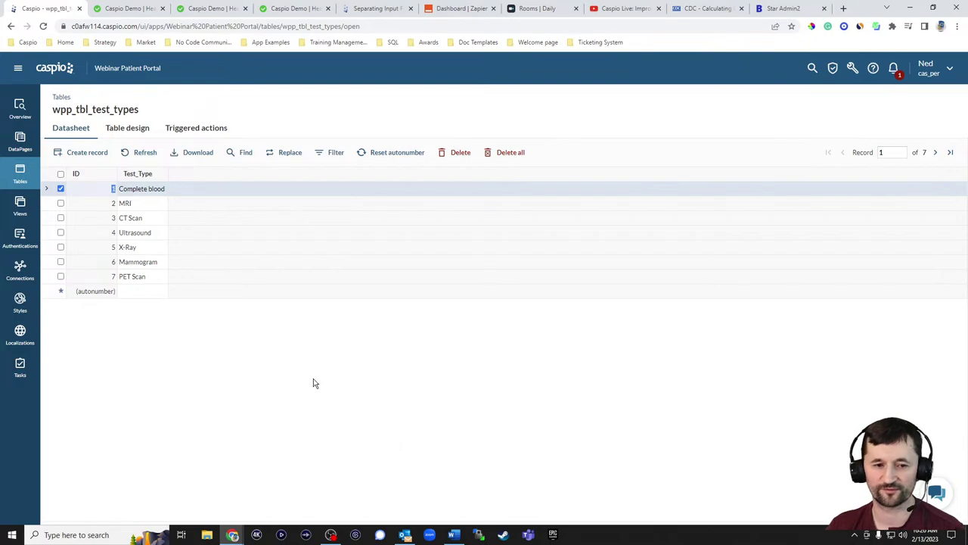
# Check the app's views and authentications, and look through the DataPages in the Doctors folder
pyautogui.click(30, 218)
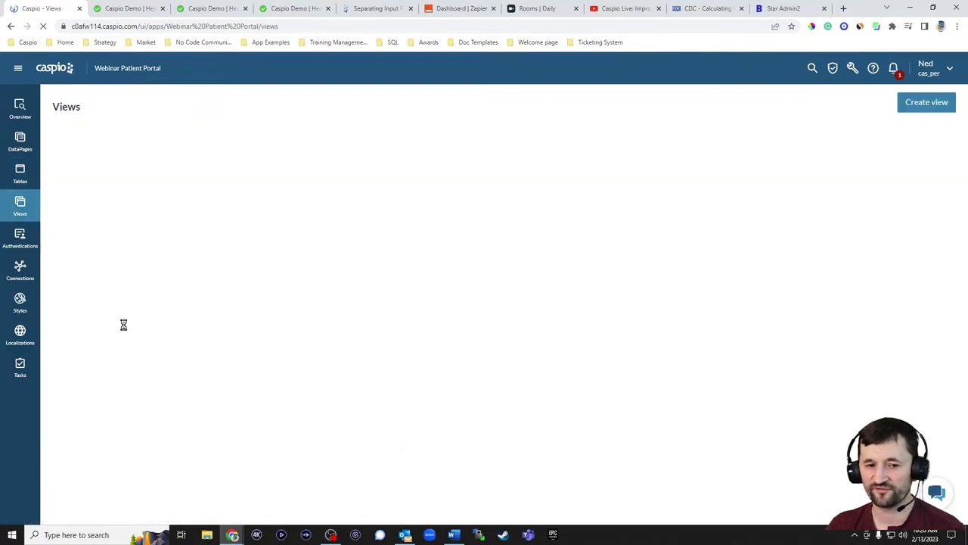
pyautogui.click(20, 239)
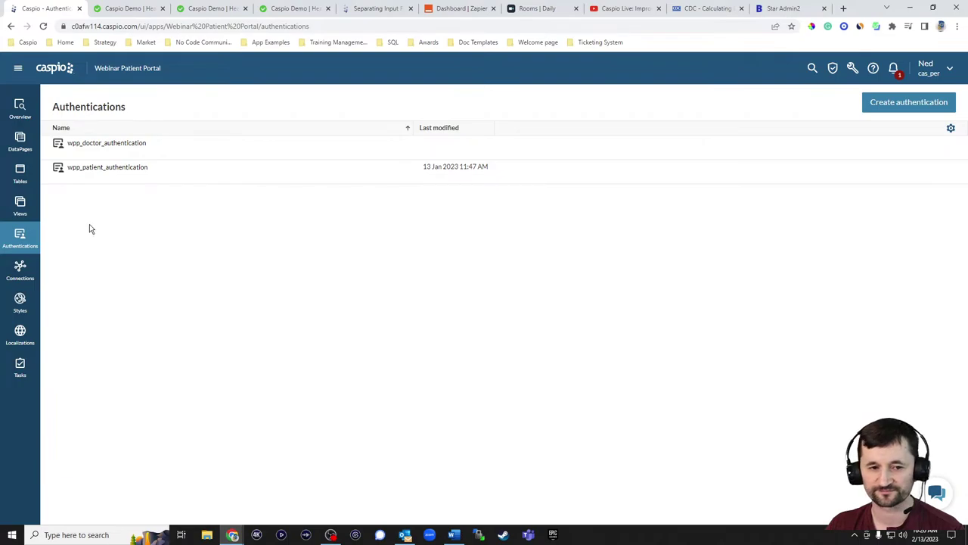
pyautogui.click(20, 144)
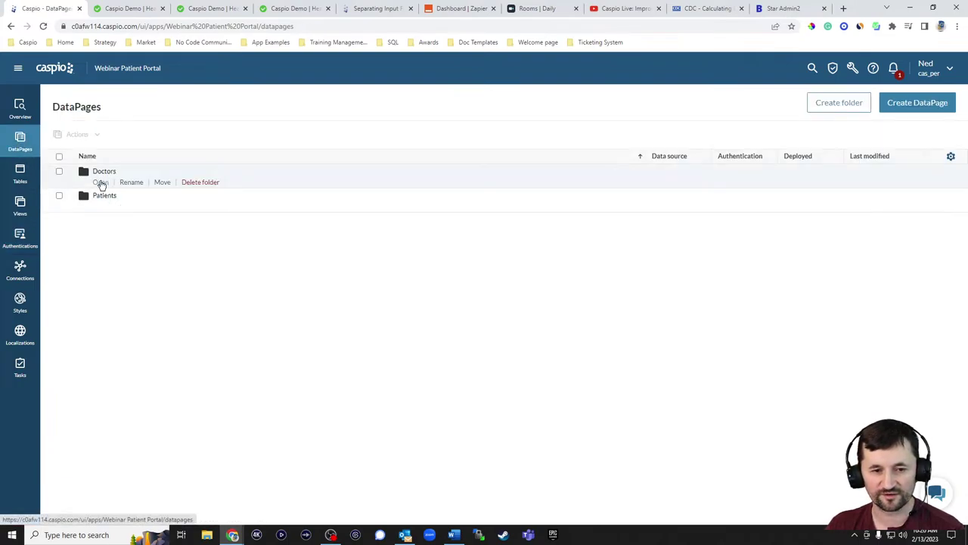
pyautogui.click(101, 184)
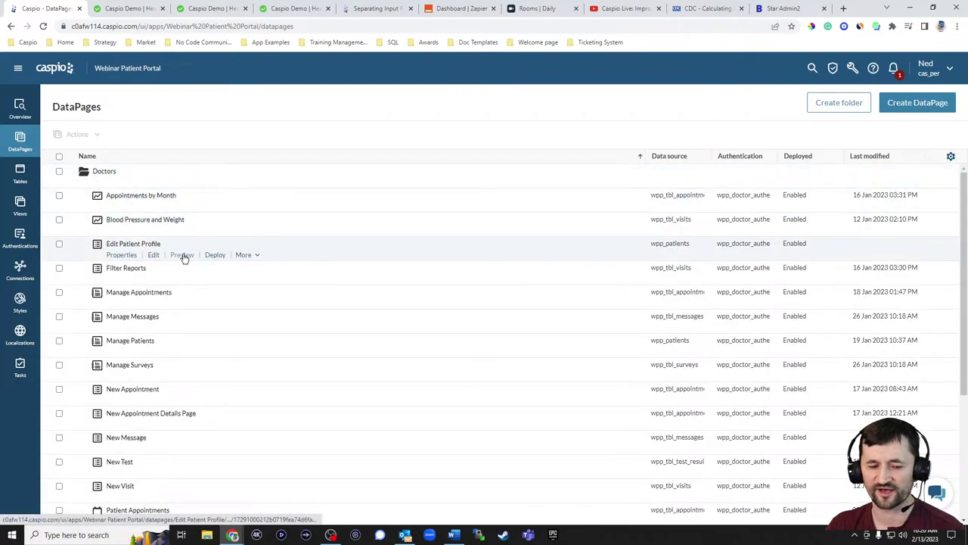
pyautogui.scroll(-2, 189, 261)
pyautogui.scroll(2, 239, 297)
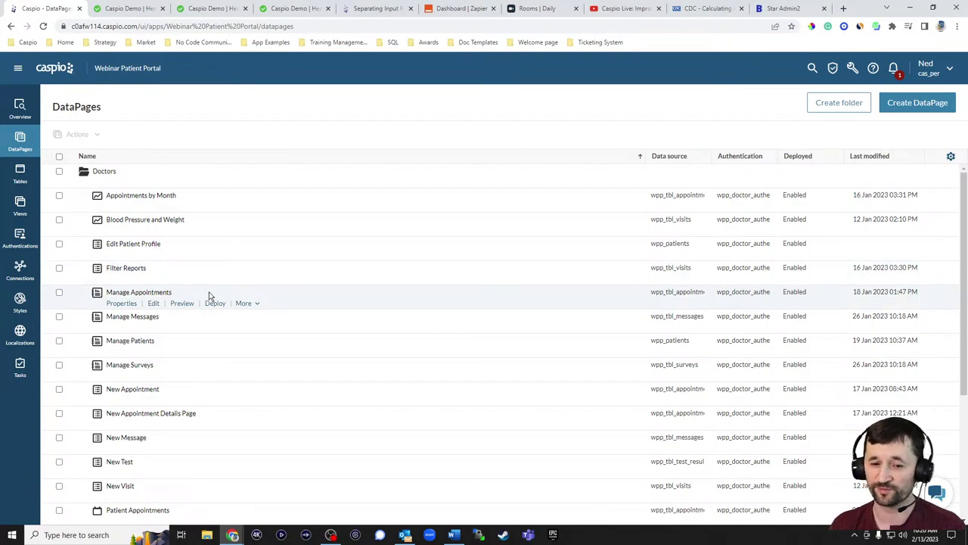
# Check the extra actions for the Manage Appointments DataPage and view the doctor's appointments calendar in the healthcare demo
pyautogui.click(252, 305)
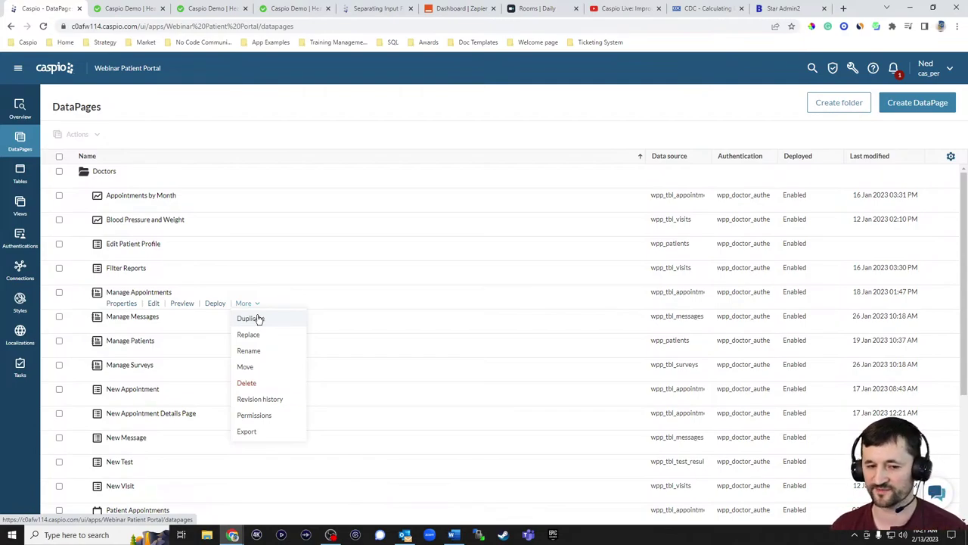
pyautogui.click(217, 12)
pyautogui.click(596, 73)
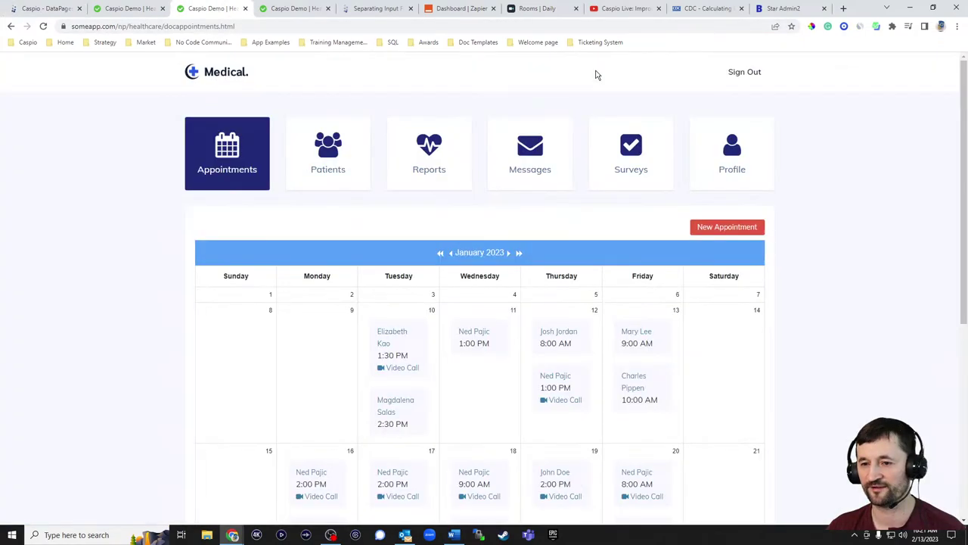
pyautogui.scroll(-2, 818, 305)
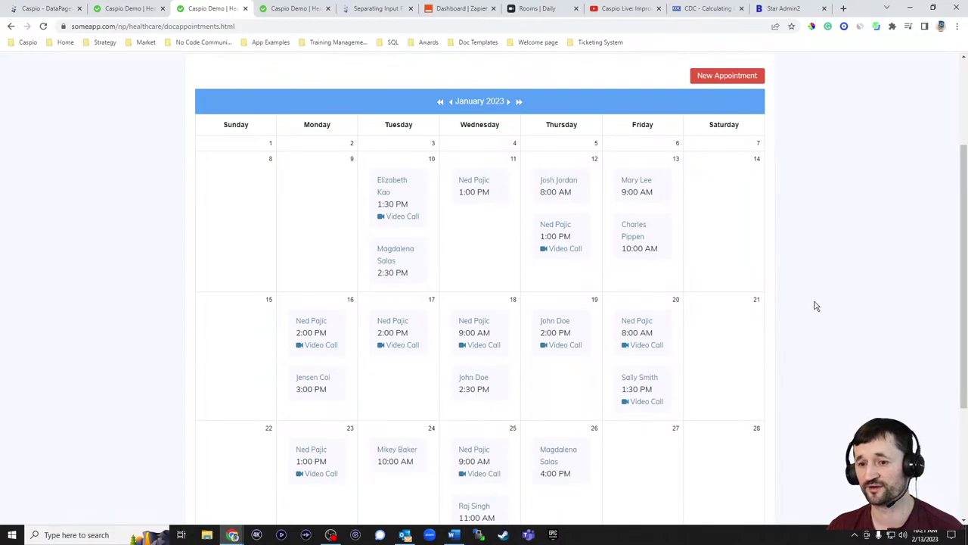
pyautogui.scroll(3, 814, 305)
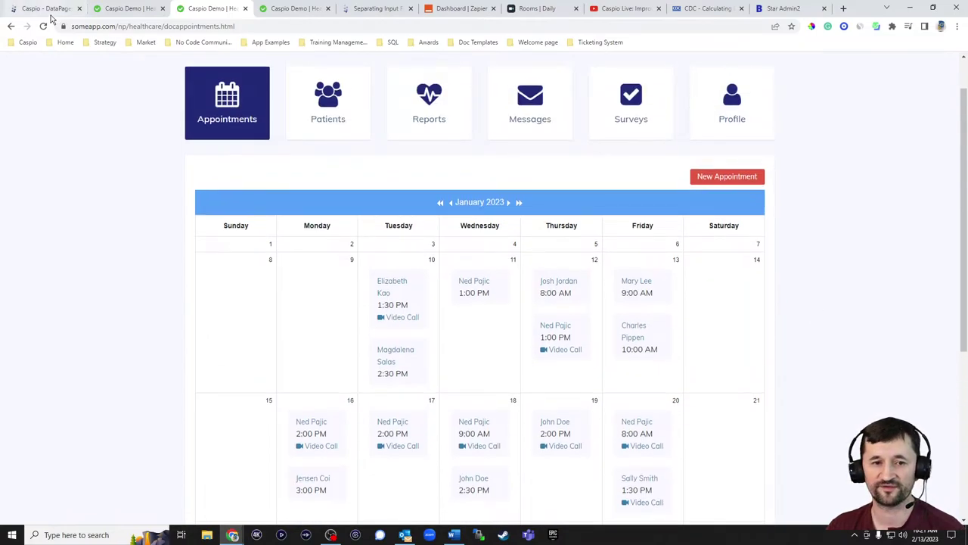
# Open the Patient Appointments DataPage for editing and examine its calendar type, data source, authentication and search type settings
pyautogui.click(48, 9)
pyautogui.scroll(-2, 192, 331)
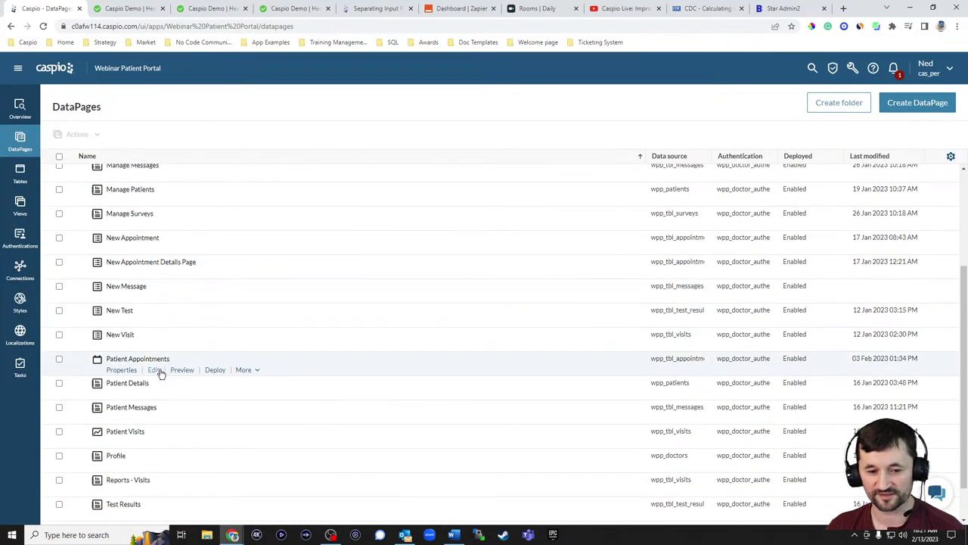
pyautogui.click(153, 370)
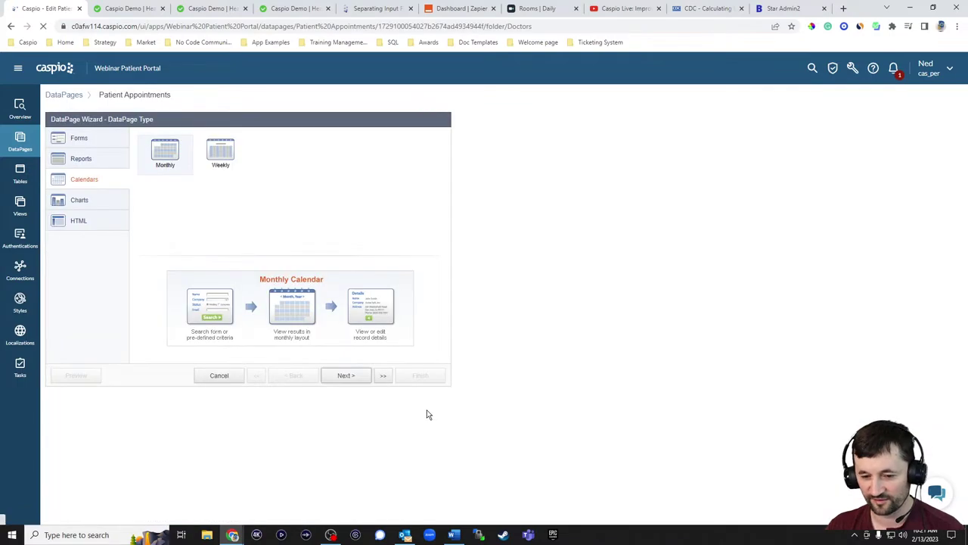
pyautogui.click(341, 374)
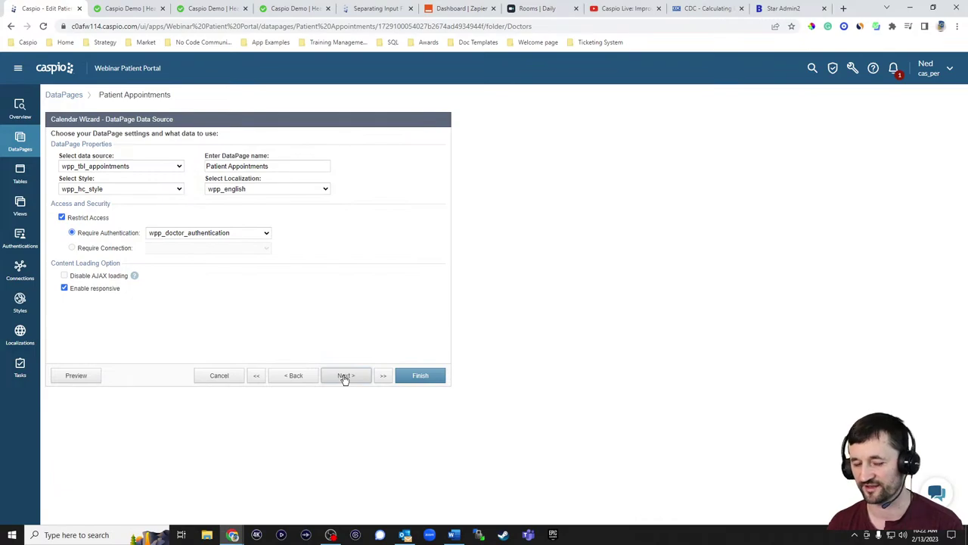
pyautogui.click(345, 377)
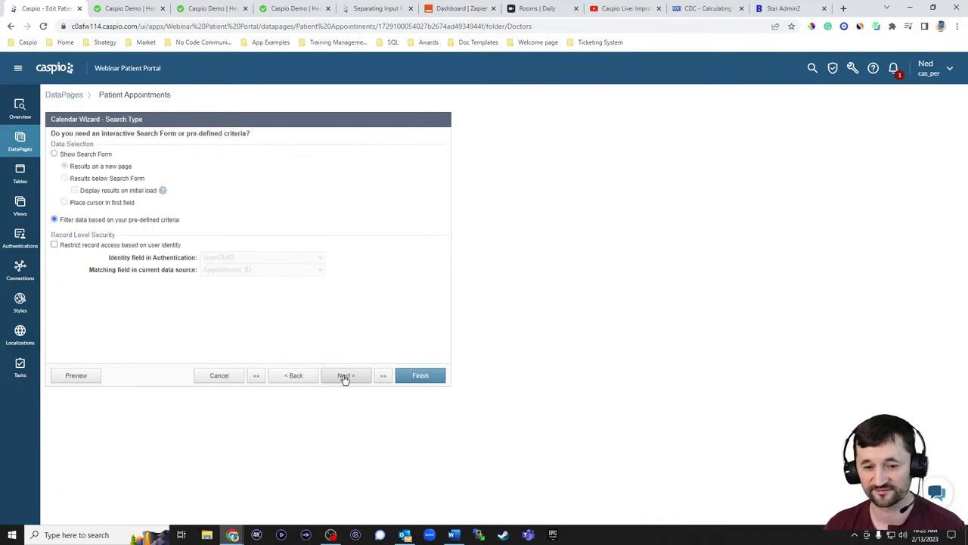
pyautogui.click(307, 375)
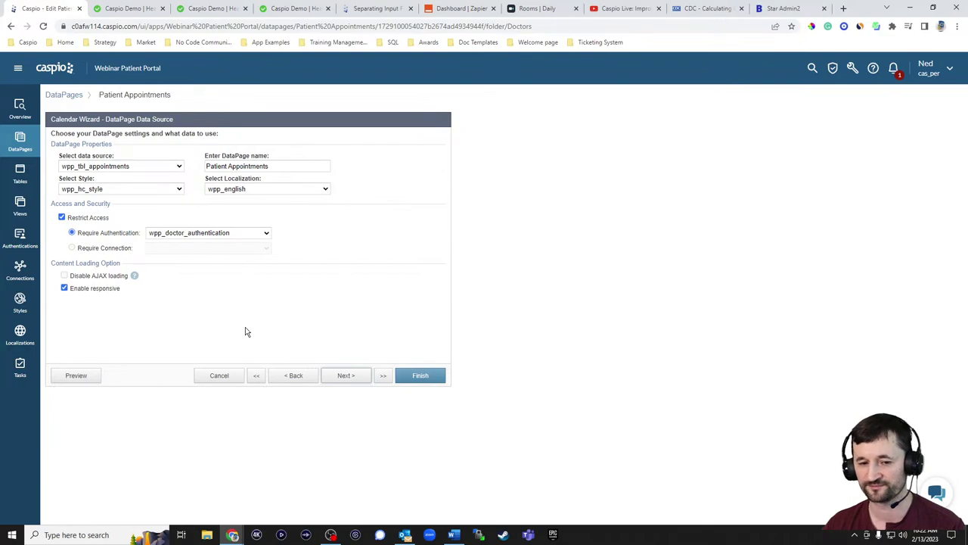
pyautogui.click(345, 377)
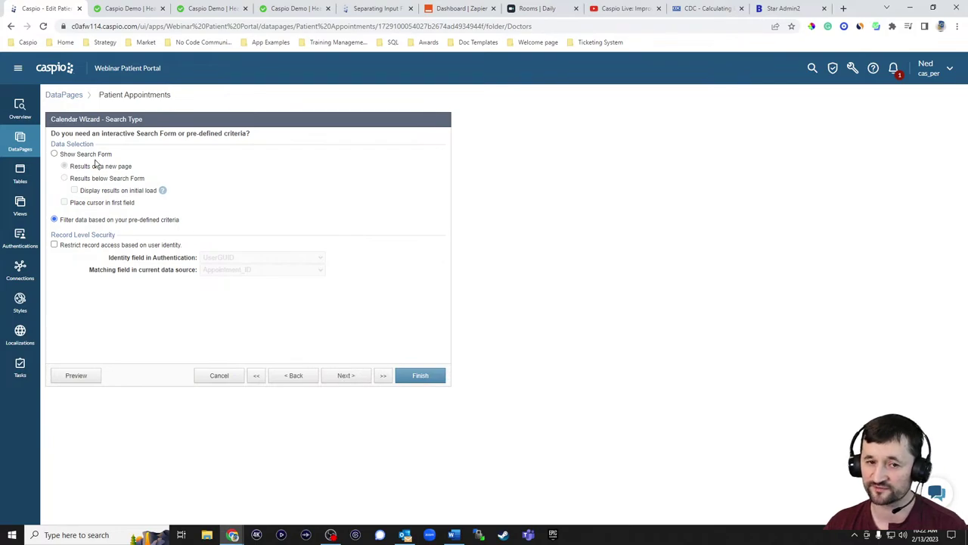
# Examine the calendar's Appointment_Date filtering criteria and compare them with the appointments calendar in the demo
pyautogui.click(220, 9)
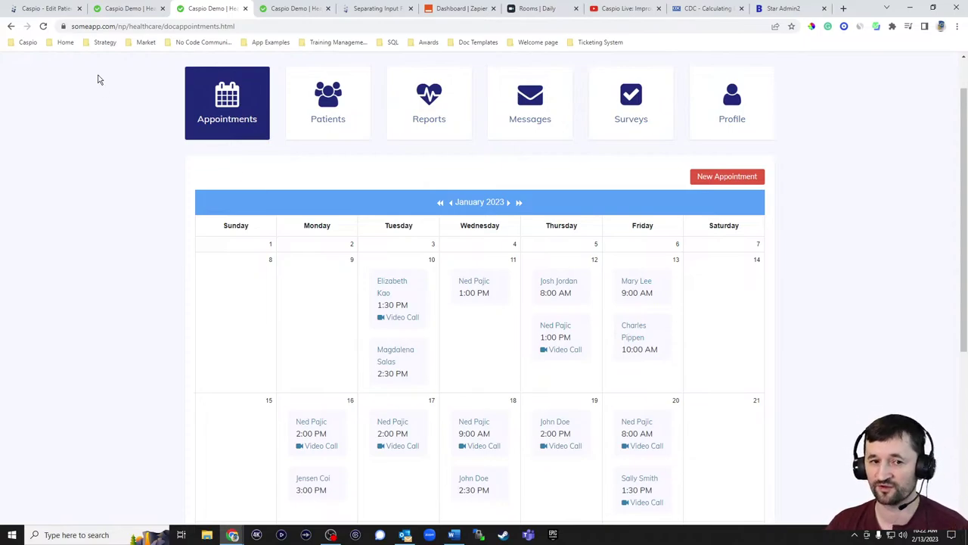
pyautogui.click(53, 9)
pyautogui.click(346, 375)
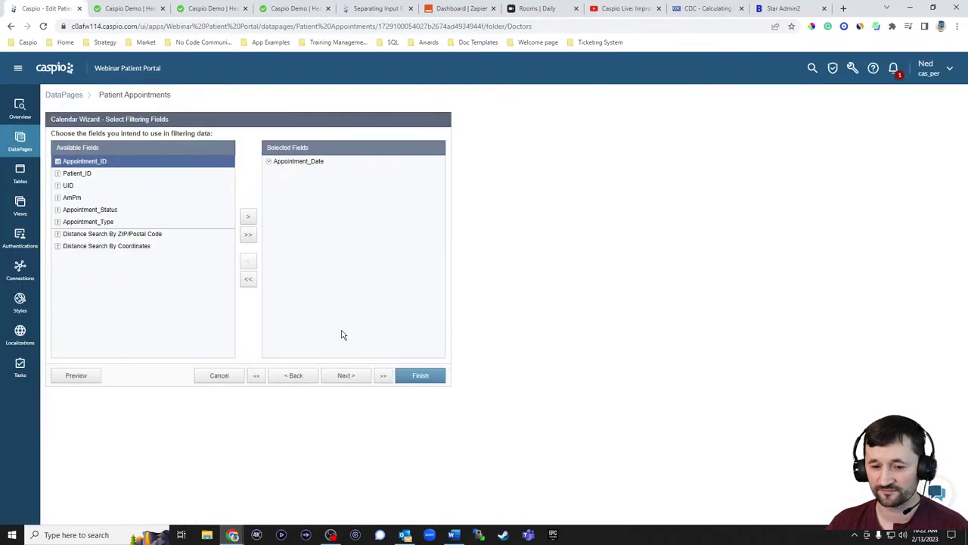
pyautogui.click(346, 375)
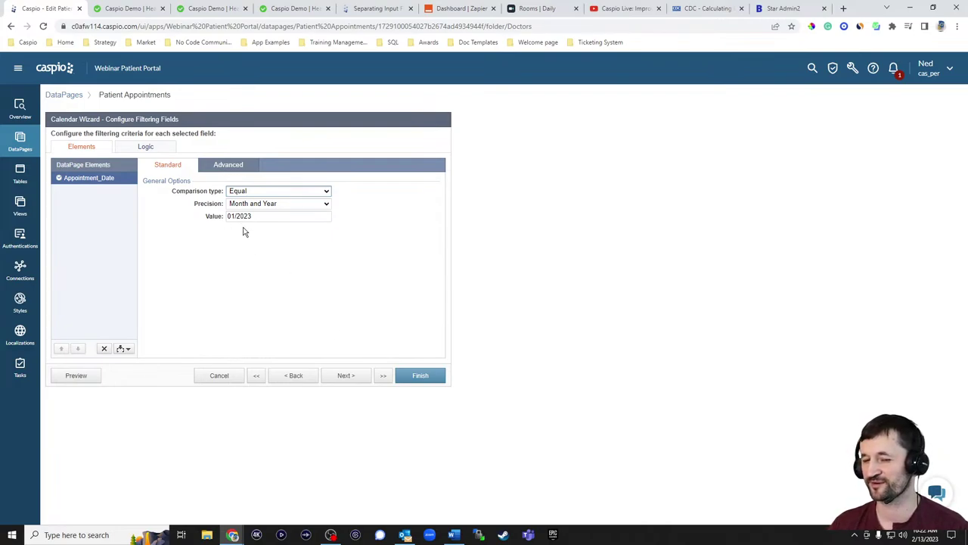
pyautogui.click(219, 11)
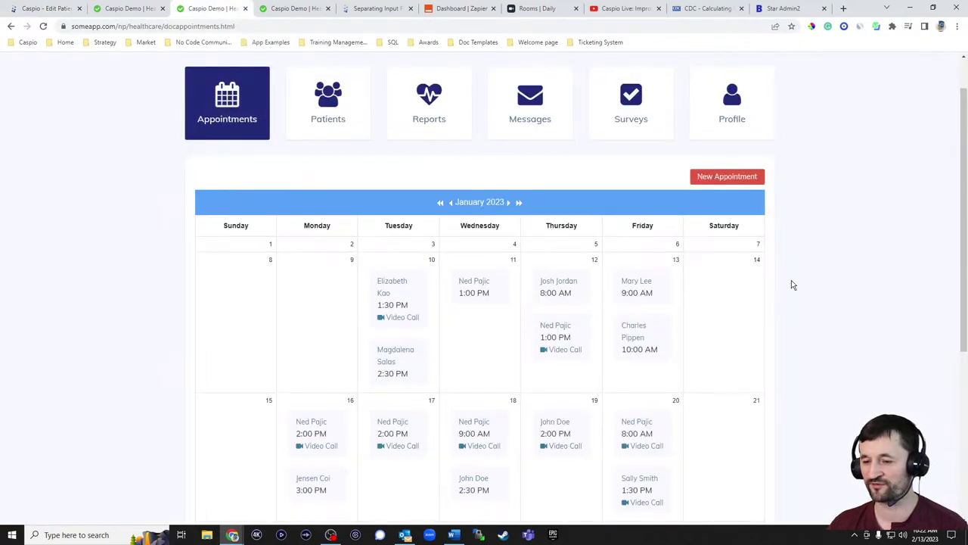
pyautogui.scroll(-2, 786, 287)
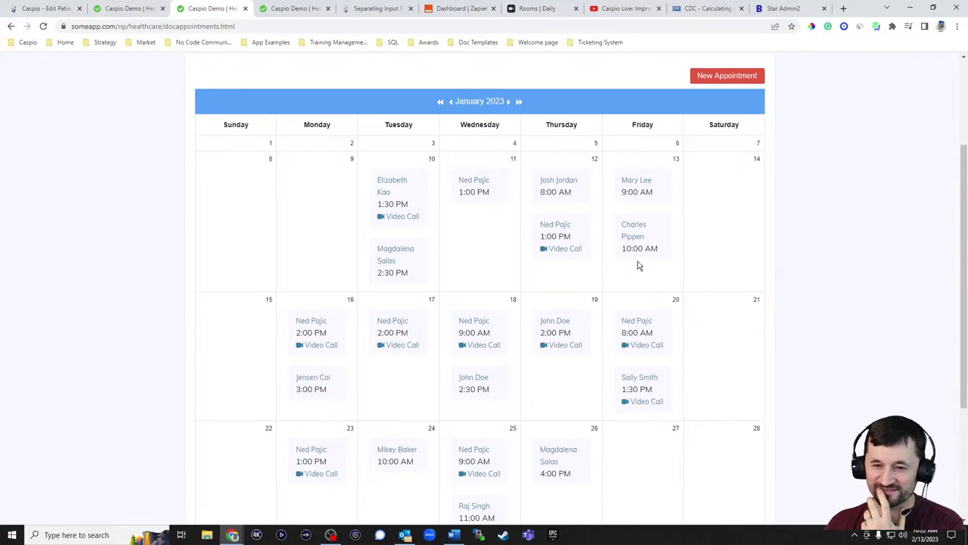
# Advance the Patient Appointments wizard to the calendar field configuration and examine the code in HTML Block 1
pyautogui.click(54, 9)
pyautogui.click(347, 374)
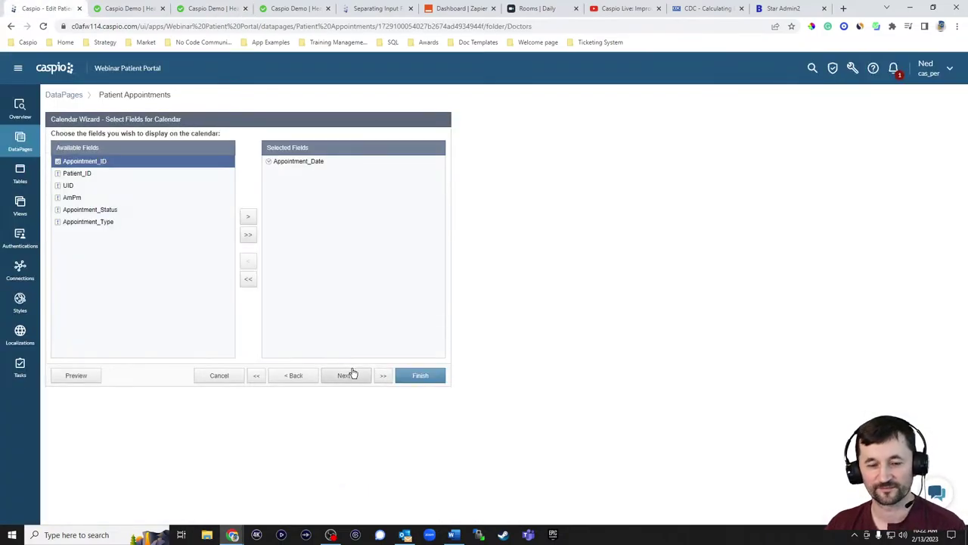
pyautogui.click(352, 374)
pyautogui.click(354, 375)
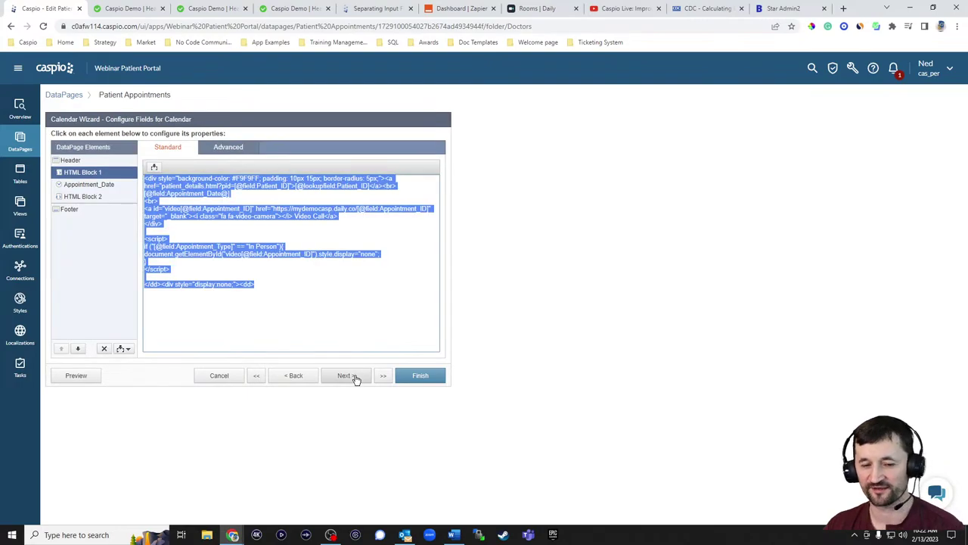
pyautogui.click(328, 295)
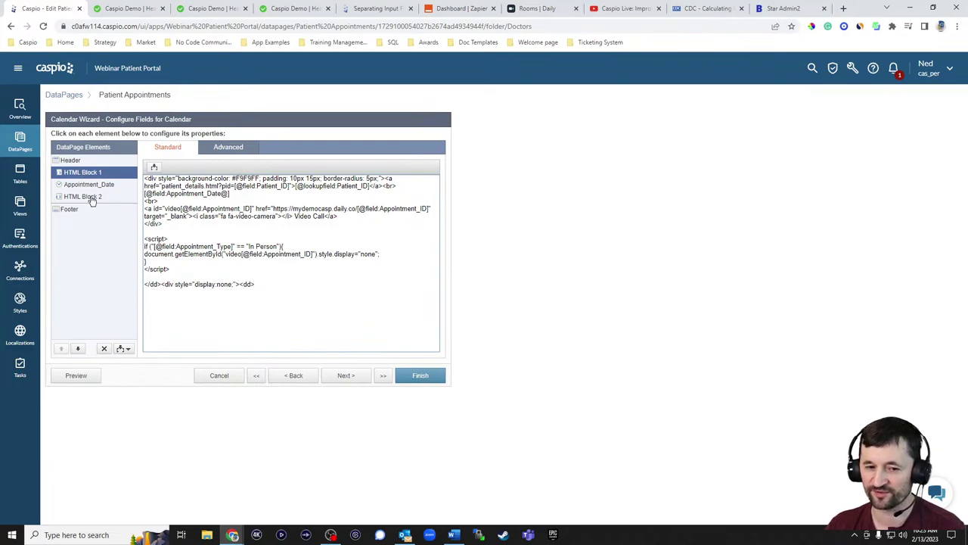
# Examine the container div's background-color styling in HTML Block 1 and compare it with the appointment cards in the demo calendar
pyautogui.click(123, 349)
pyautogui.click(213, 319)
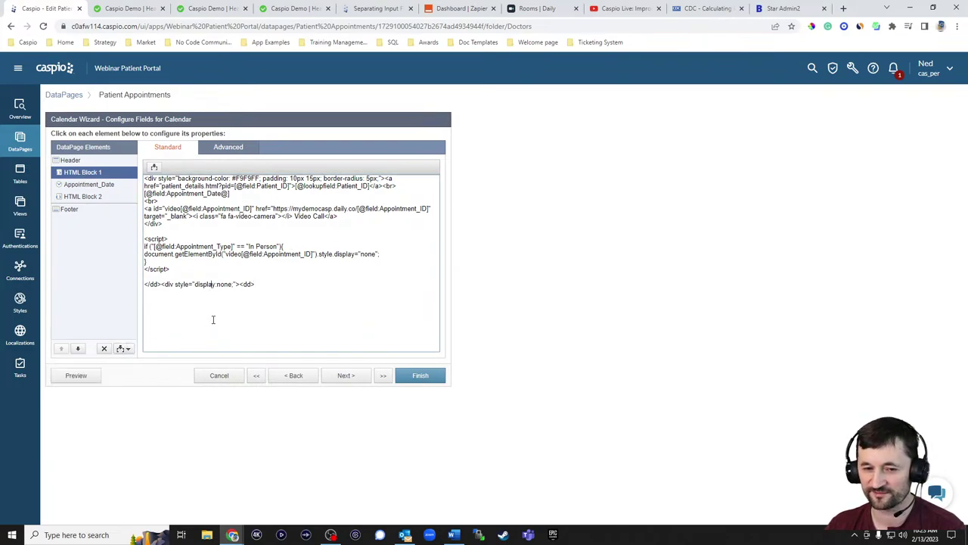
pyautogui.moveTo(163, 224); pyautogui.dragTo(138, 180)
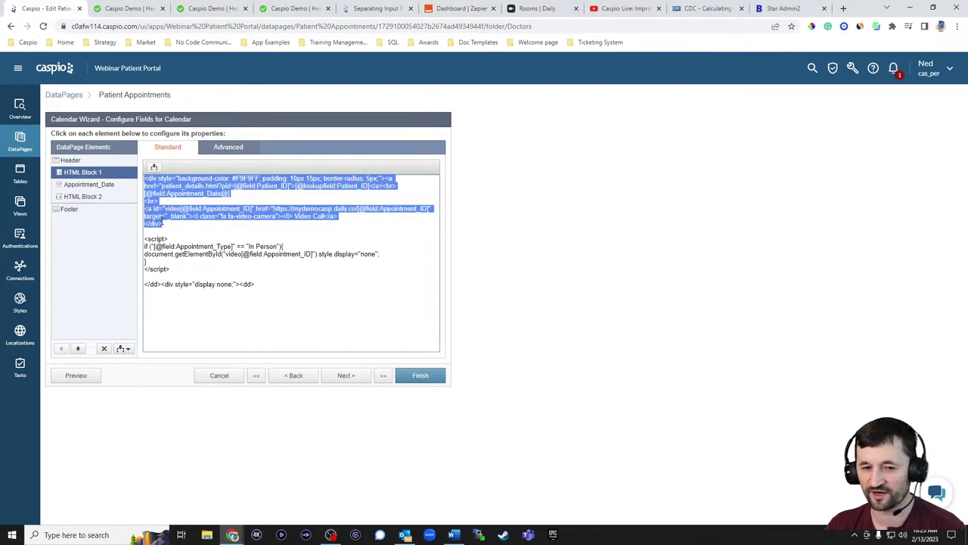
pyautogui.click(171, 228)
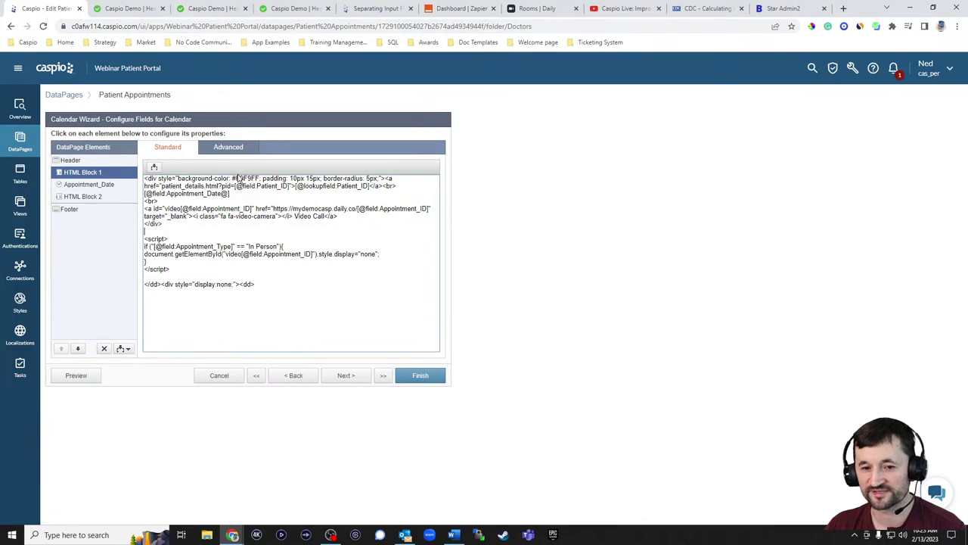
pyautogui.moveTo(236, 179); pyautogui.dragTo(259, 179)
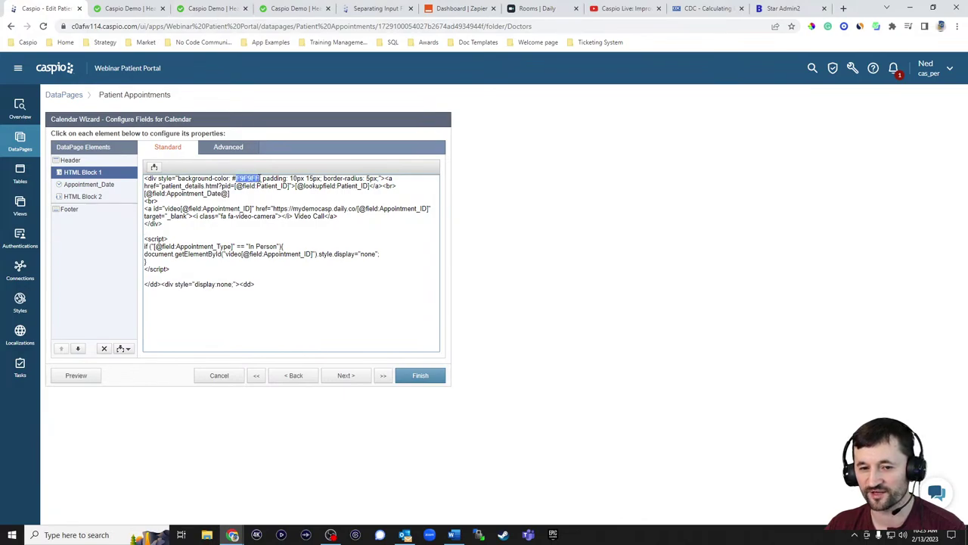
pyautogui.moveTo(177, 179); pyautogui.dragTo(262, 179)
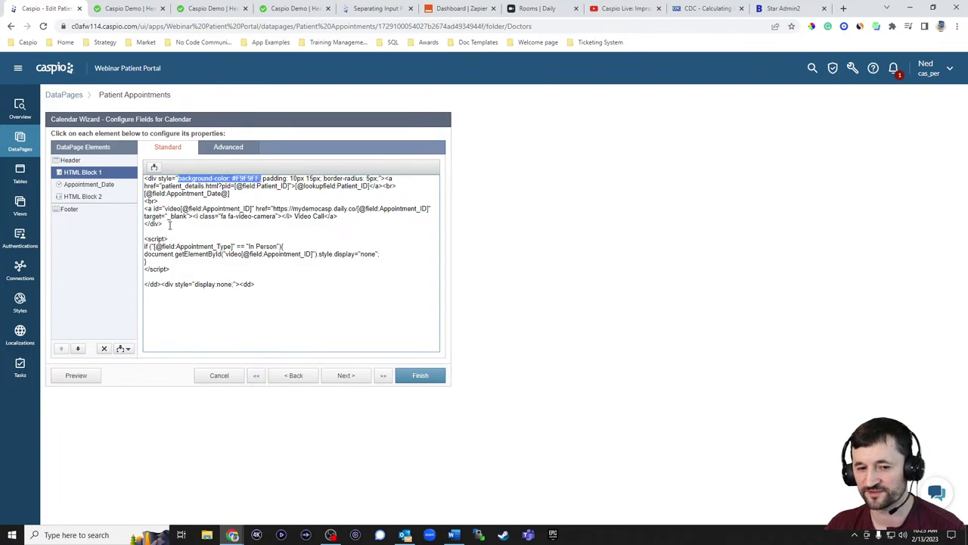
pyautogui.click(200, 10)
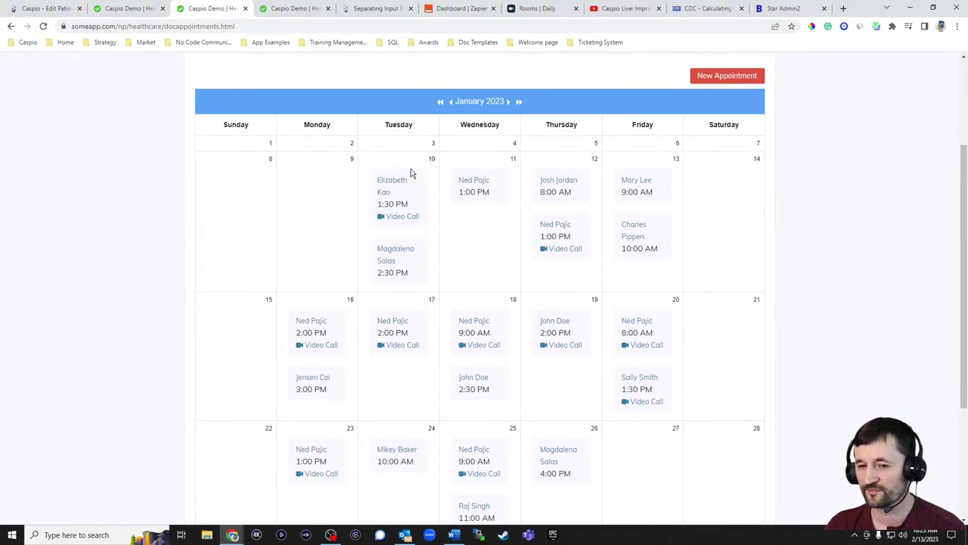
pyautogui.click(67, 11)
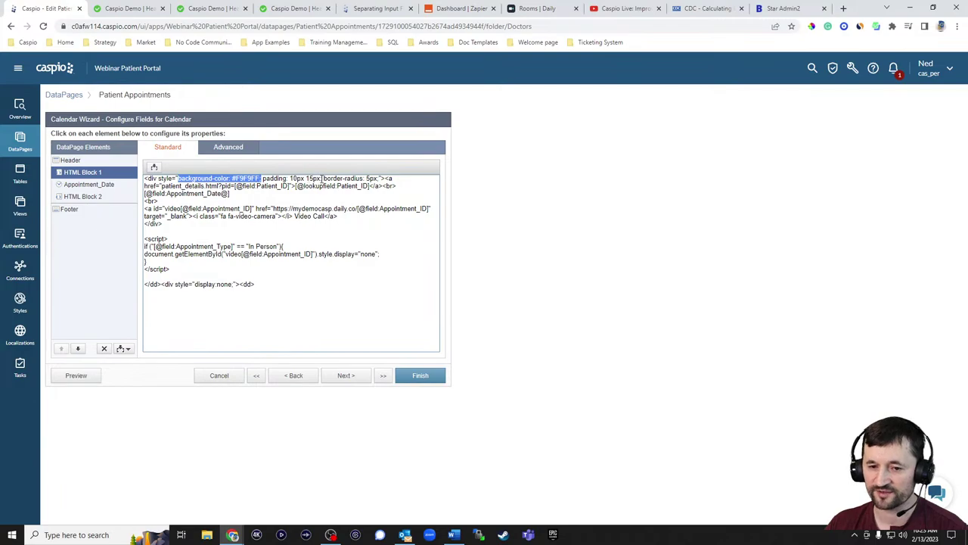
# Examine the div's border-radius setting and compare it with the corners of the appointment cards in the demo
pyautogui.moveTo(323, 178); pyautogui.dragTo(378, 191)
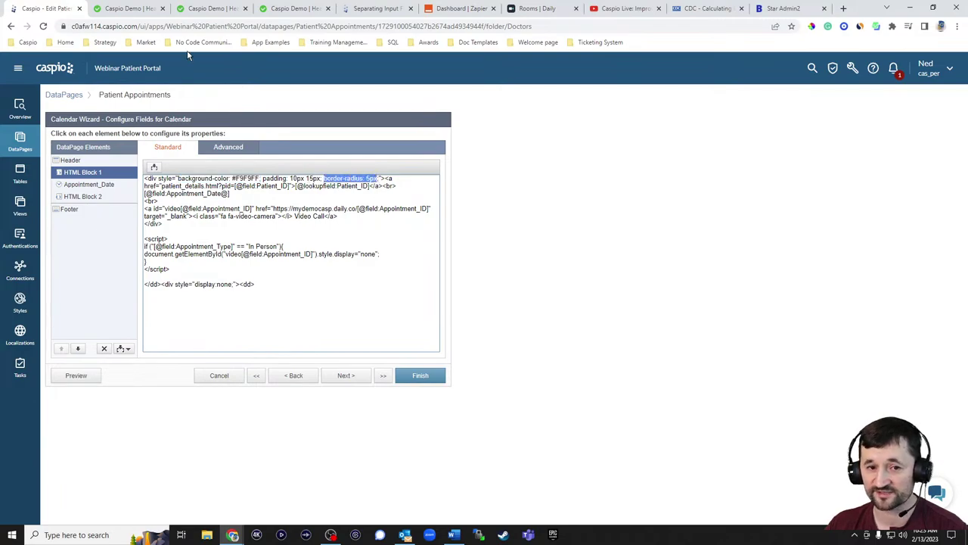
pyautogui.click(144, 10)
pyautogui.click(212, 8)
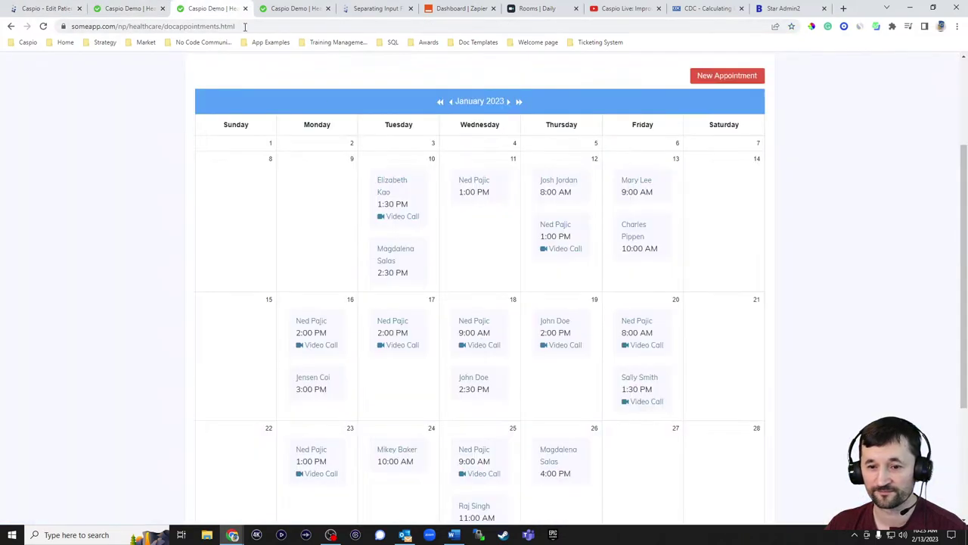
pyautogui.click(45, 8)
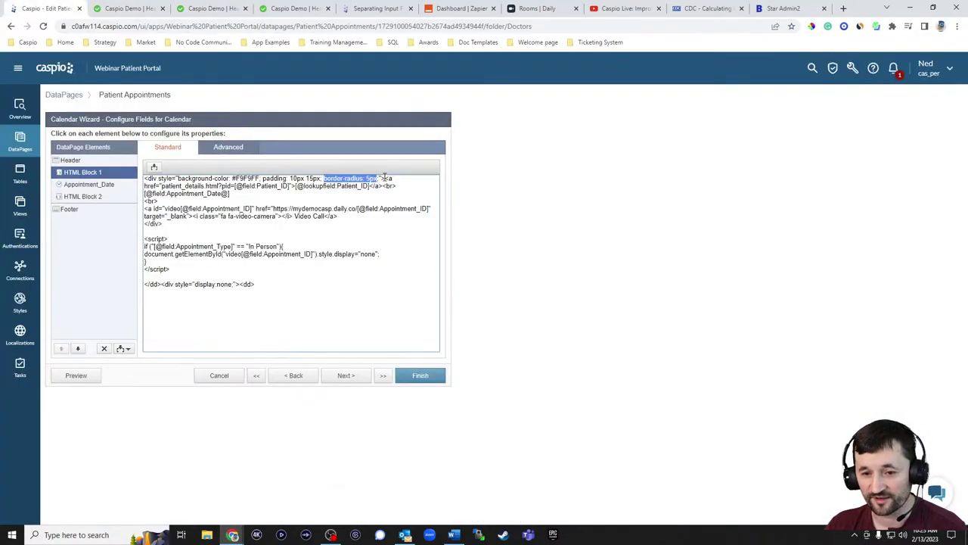
# Examine the patient_details.html link built with the Patient_ID fields and compare it with the patient name links in the demo calendar
pyautogui.moveTo(385, 179); pyautogui.dragTo(382, 187)
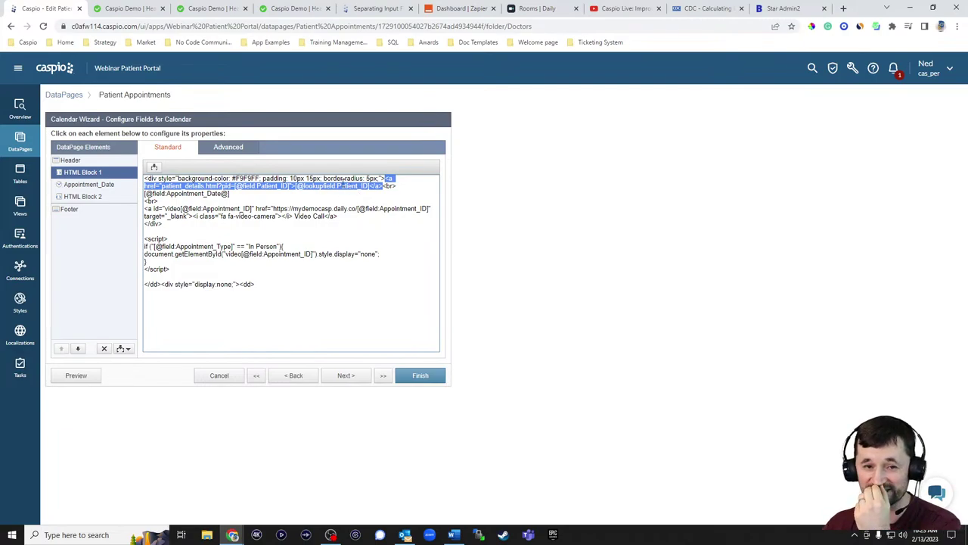
pyautogui.click(207, 15)
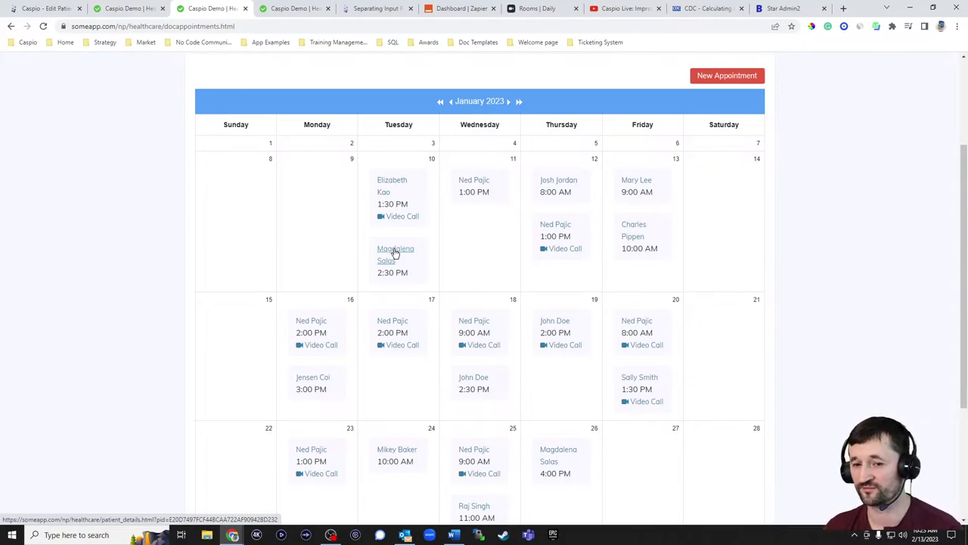
pyautogui.click(46, 8)
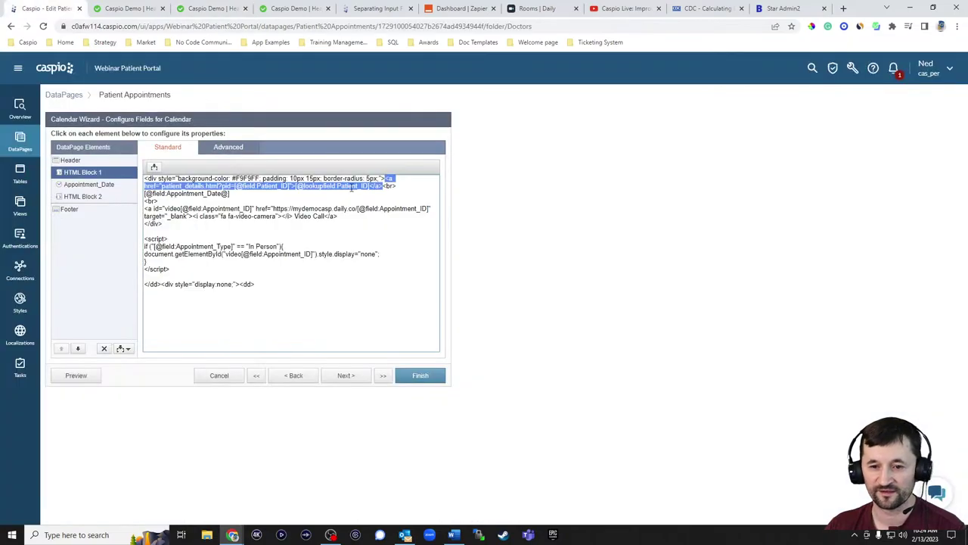
pyautogui.doubleClick(390, 186)
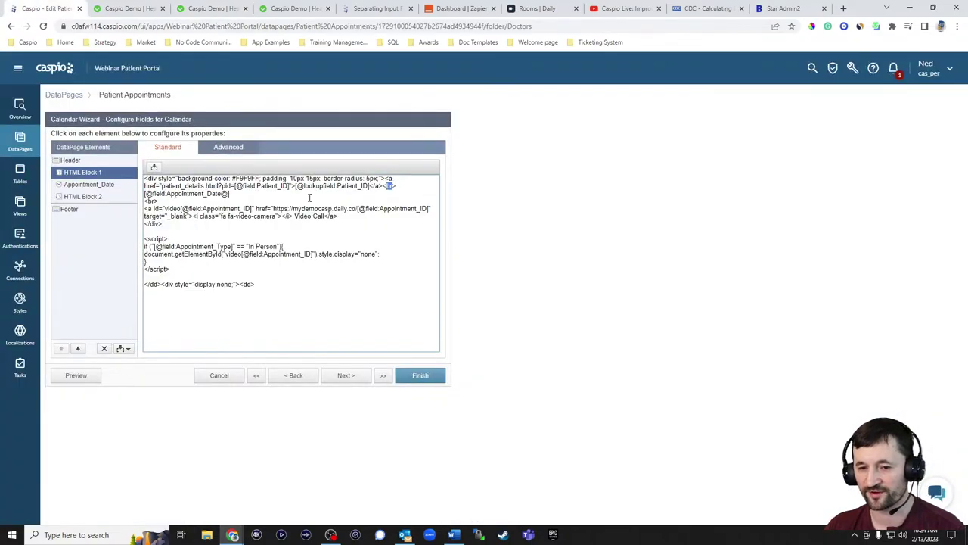
# Check the Time format option for the Appointment_Date parameter in HTML Block 1 and compare it with the appointment times in the demo
pyautogui.moveTo(233, 194); pyautogui.dragTo(145, 193)
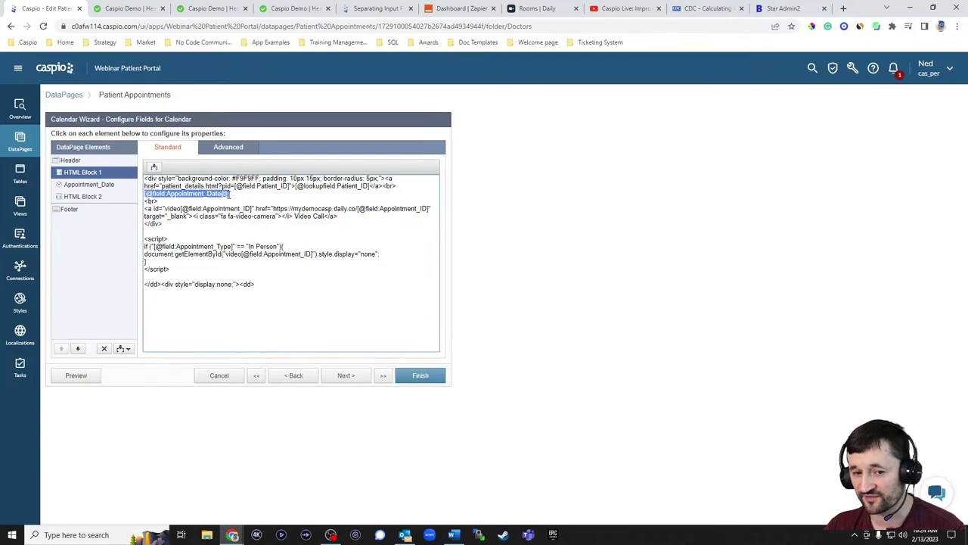
pyautogui.click(153, 166)
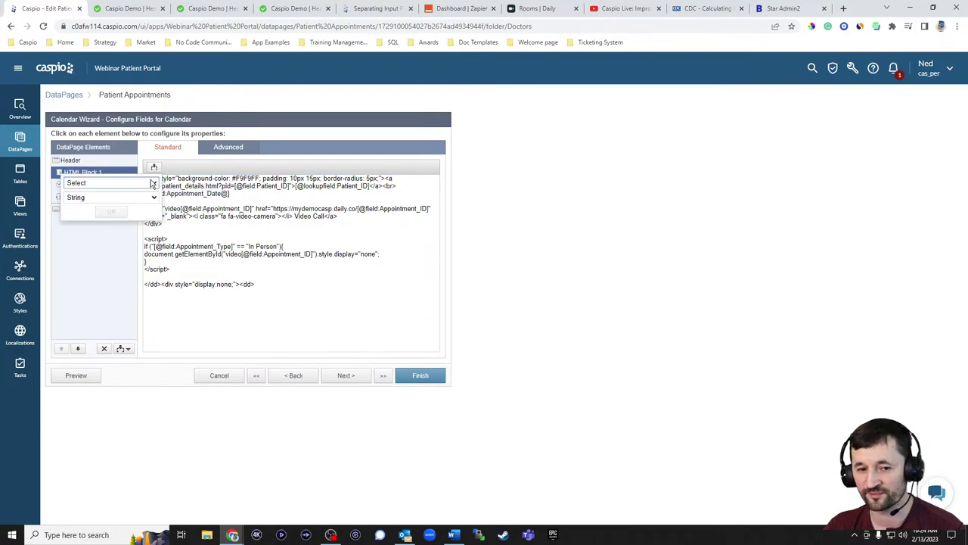
pyautogui.click(151, 183)
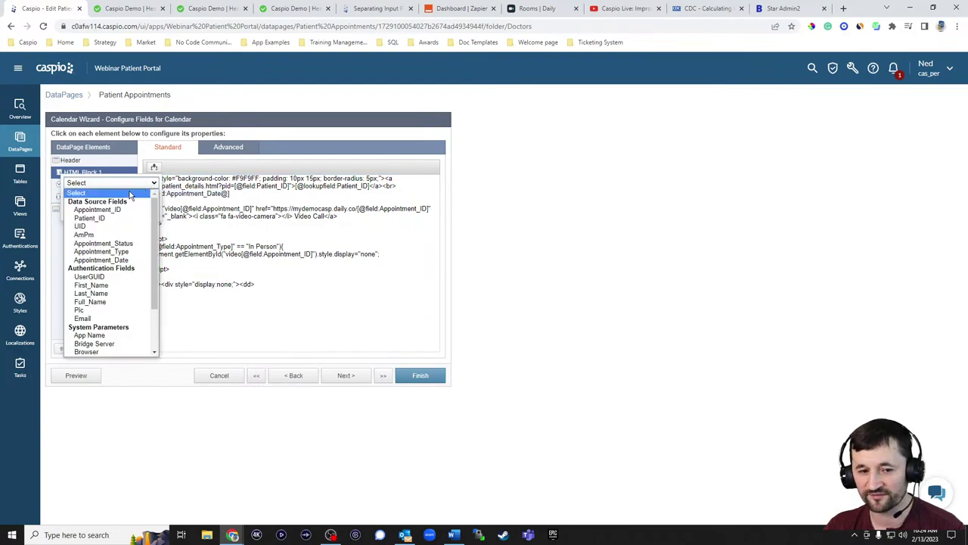
pyautogui.click(102, 259)
pyautogui.click(112, 197)
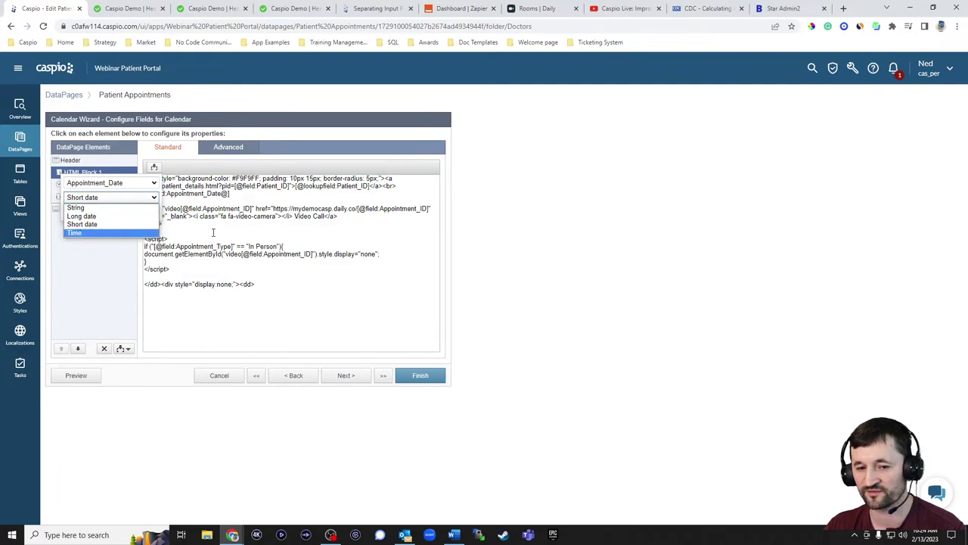
pyautogui.click(231, 195)
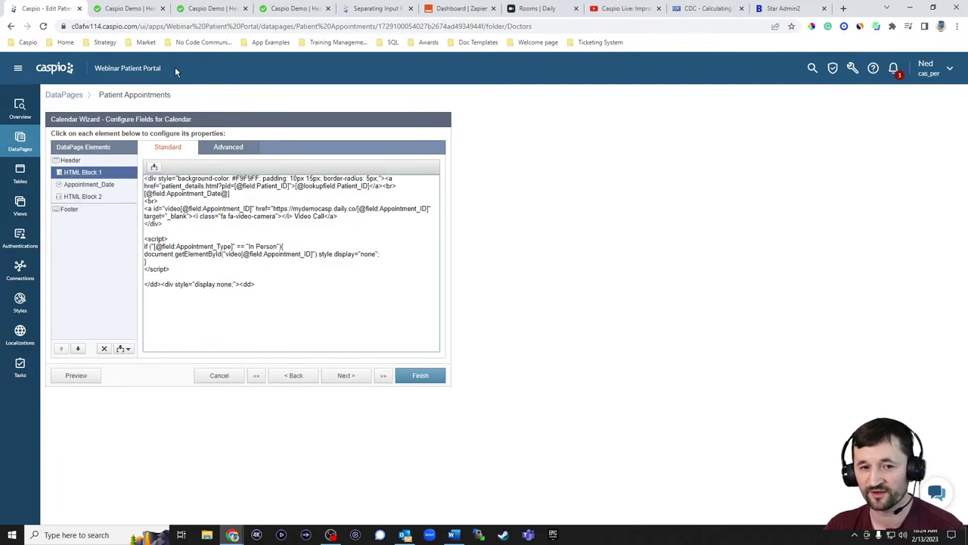
pyautogui.click(204, 7)
pyautogui.moveTo(377, 204); pyautogui.dragTo(415, 213)
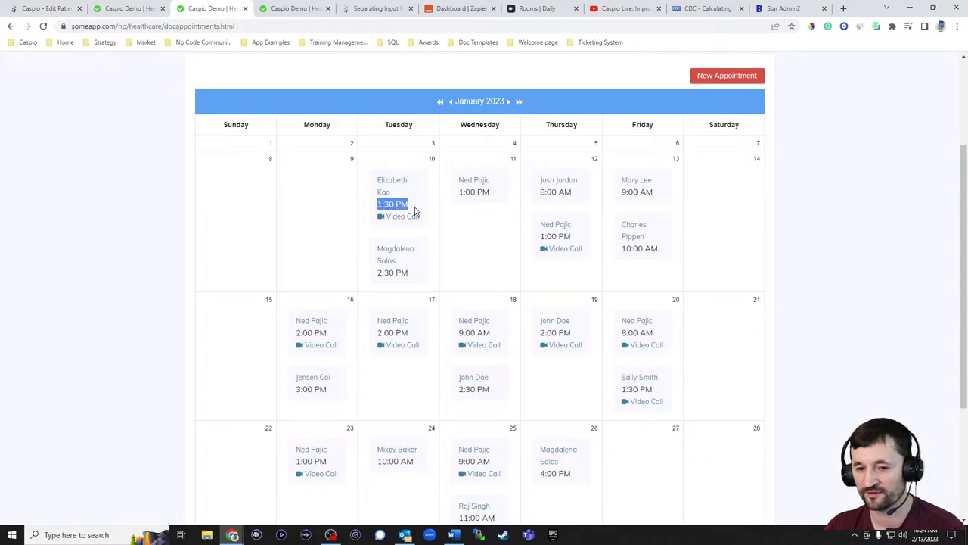
pyautogui.click(41, 9)
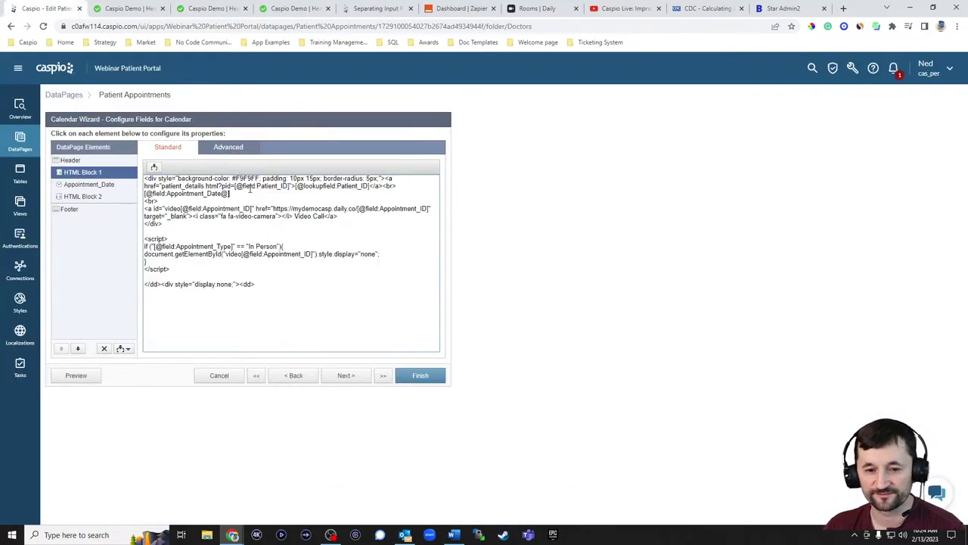
# Examine the Video Call link code, including its daily.co address and Appointment_ID field
pyautogui.moveTo(295, 217); pyautogui.dragTo(323, 218)
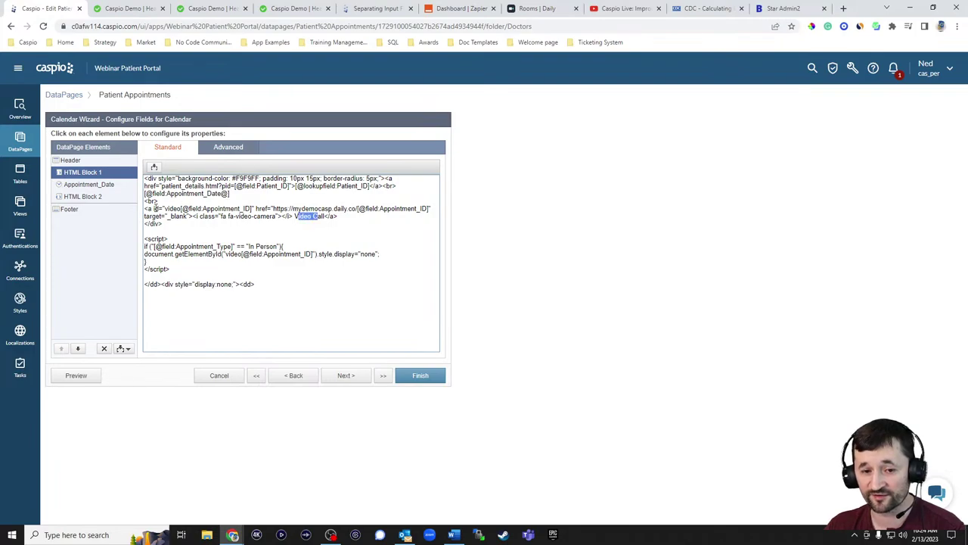
pyautogui.moveTo(144, 208); pyautogui.dragTo(339, 218)
pyautogui.click(276, 210)
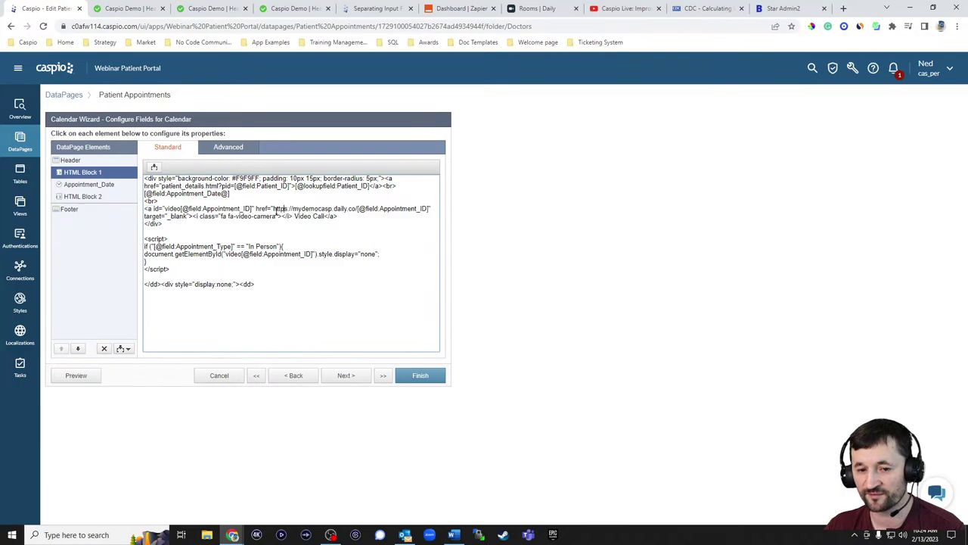
pyautogui.moveTo(273, 210); pyautogui.dragTo(359, 210)
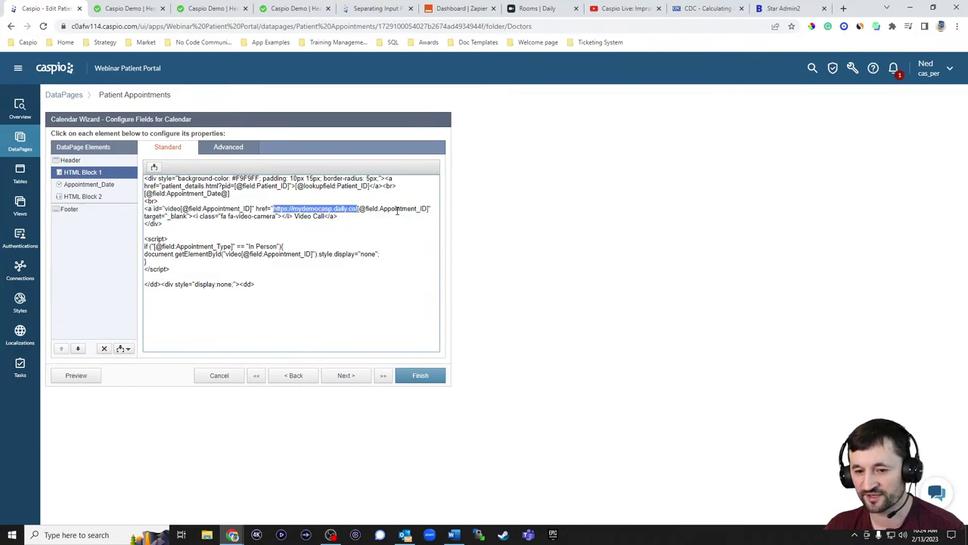
# View the video call page of the January 25 9:00 AM appointment in the demo calendar, and close it
pyautogui.click(212, 9)
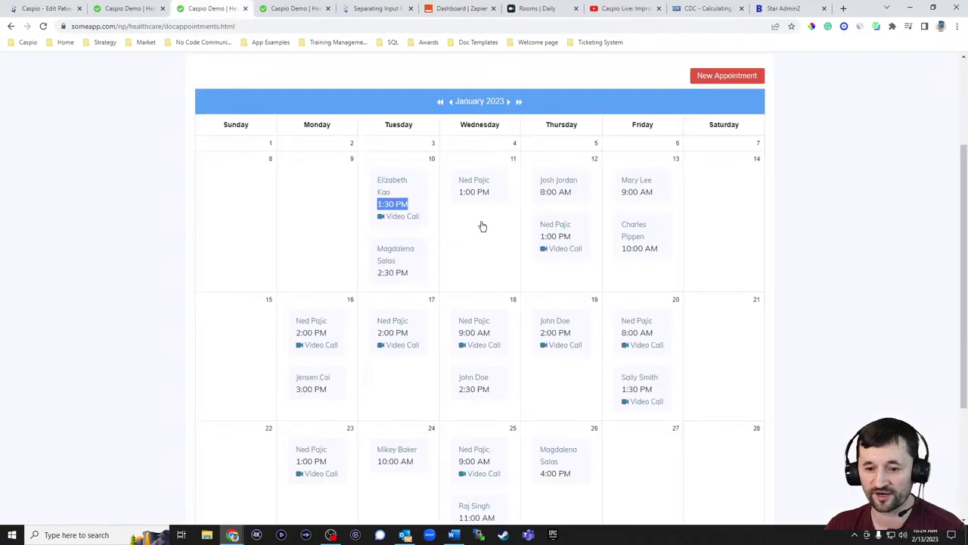
pyautogui.scroll(-3, 482, 225)
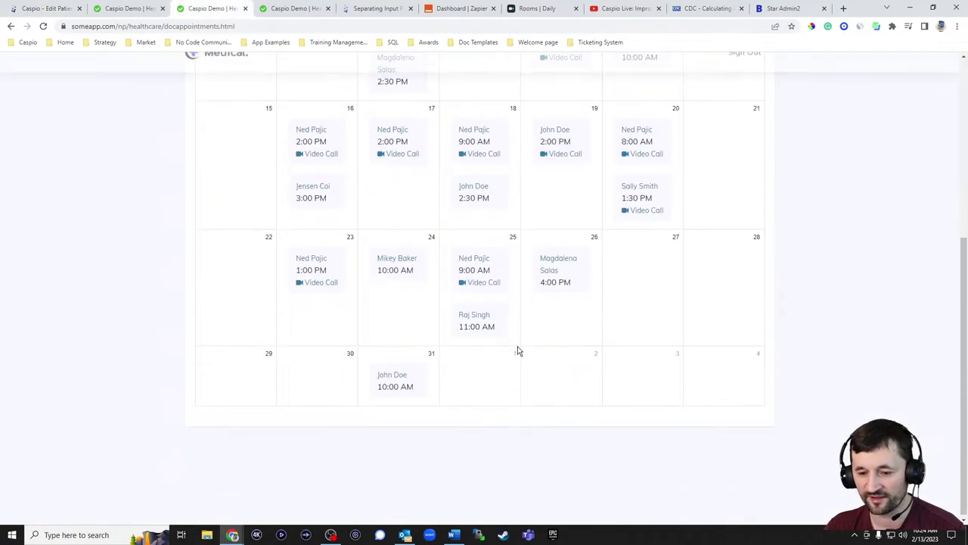
pyautogui.click(477, 283)
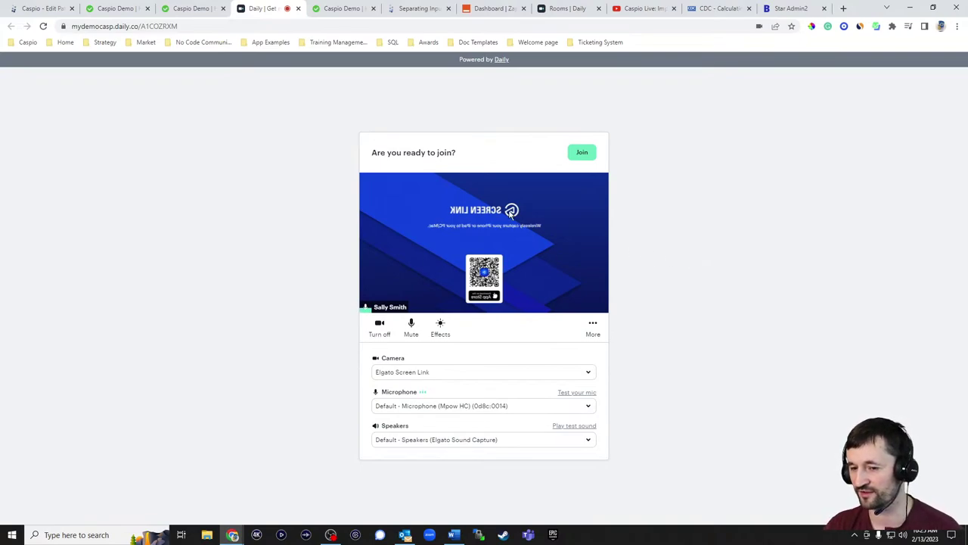
pyautogui.click(298, 8)
# Return to the Patient Appointments wizard and review the whole appointment card div in HTML Block 1
pyautogui.click(38, 9)
pyautogui.click(342, 218)
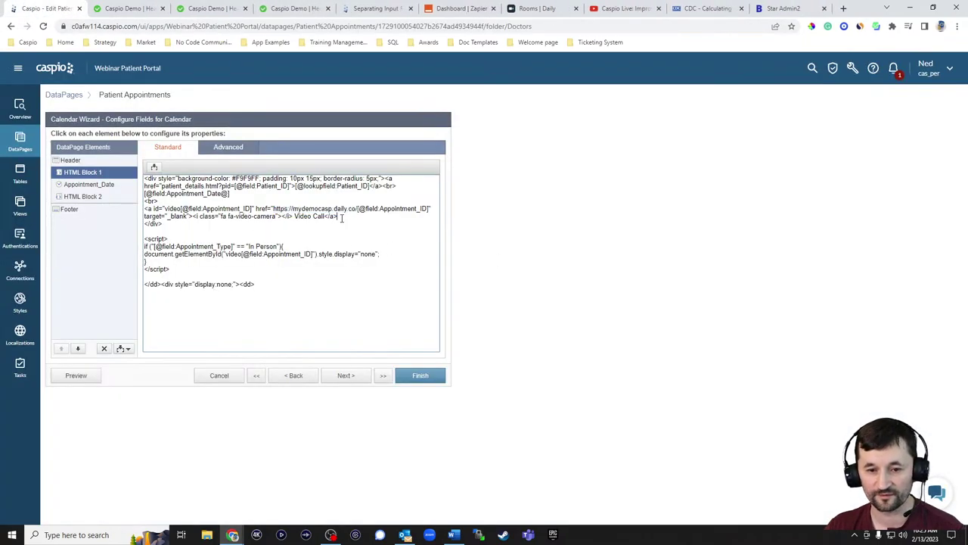
pyautogui.moveTo(178, 223); pyautogui.dragTo(143, 176)
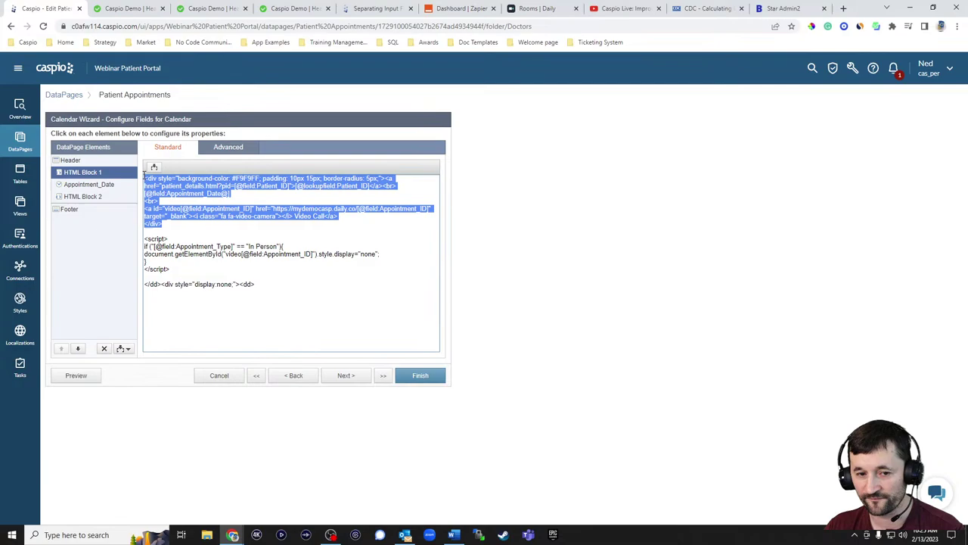
pyautogui.click(221, 227)
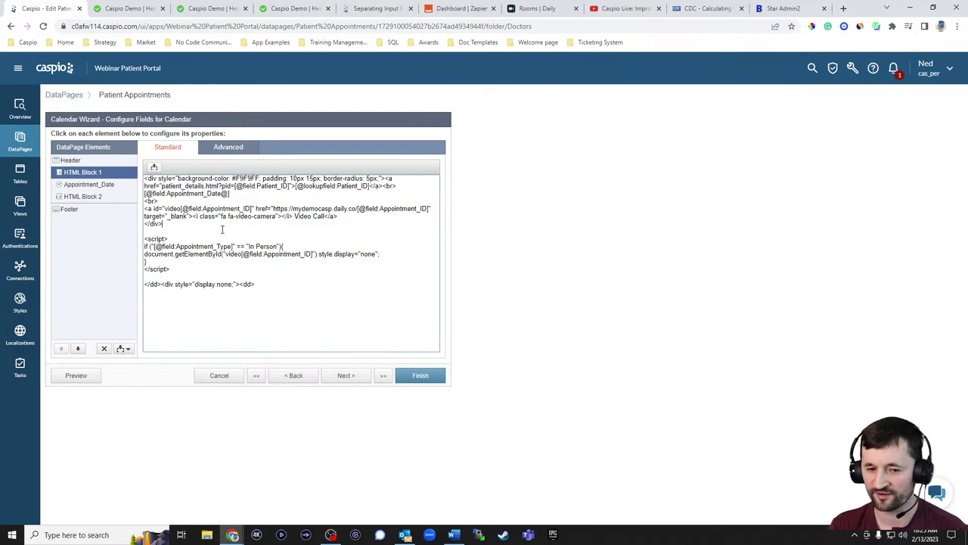
# Examine the script that hides the video link for In Person appointments and compare it with the demo calendar
pyautogui.moveTo(170, 270); pyautogui.dragTo(126, 243)
pyautogui.click(200, 271)
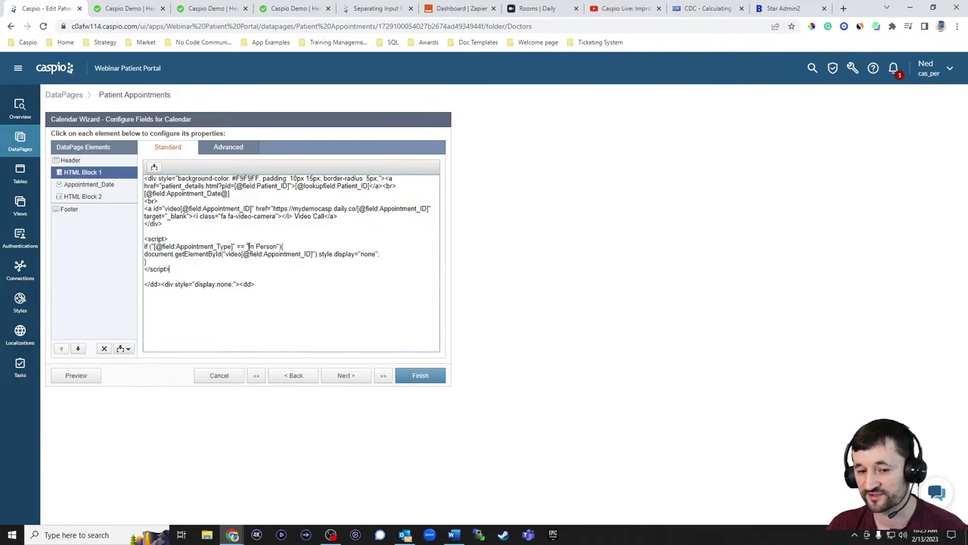
pyautogui.moveTo(248, 247); pyautogui.dragTo(276, 245)
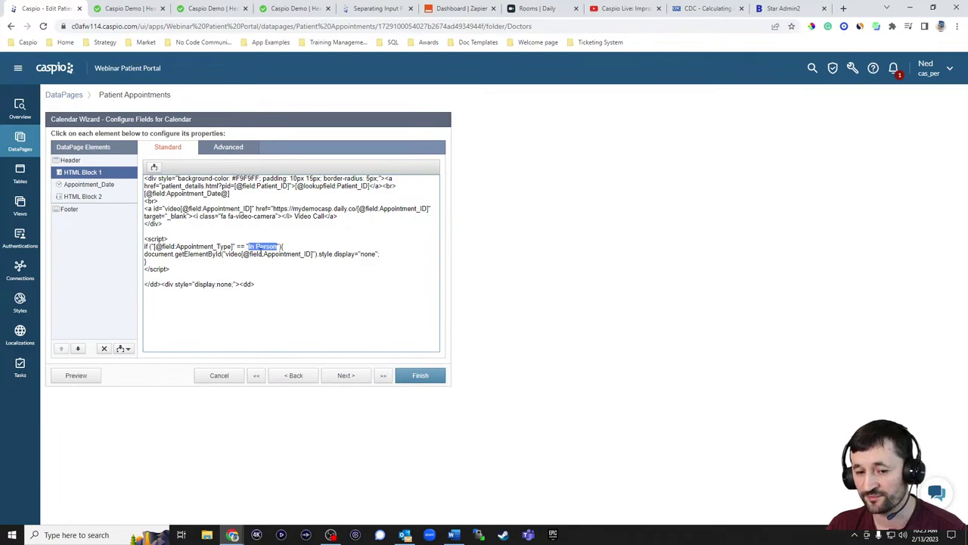
pyautogui.moveTo(319, 255); pyautogui.dragTo(387, 256)
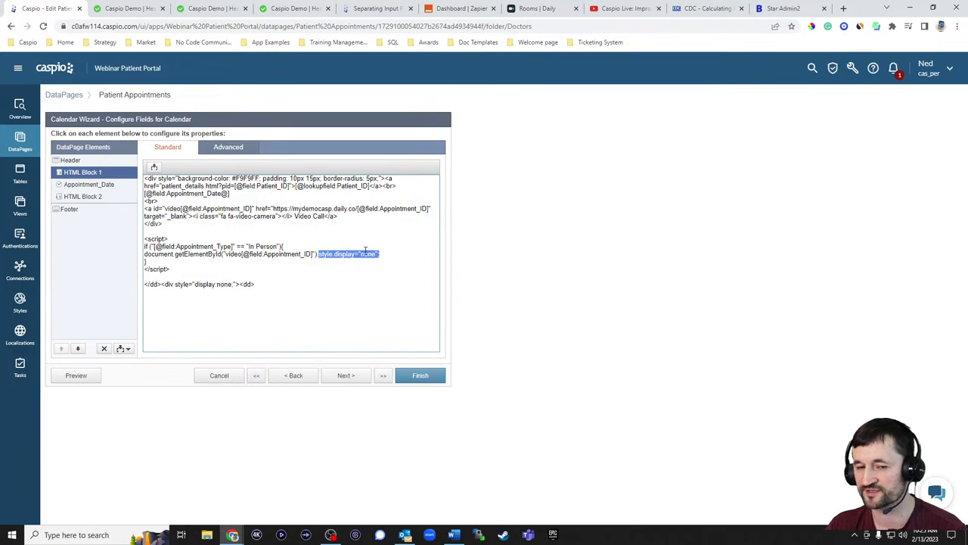
pyautogui.click(215, 10)
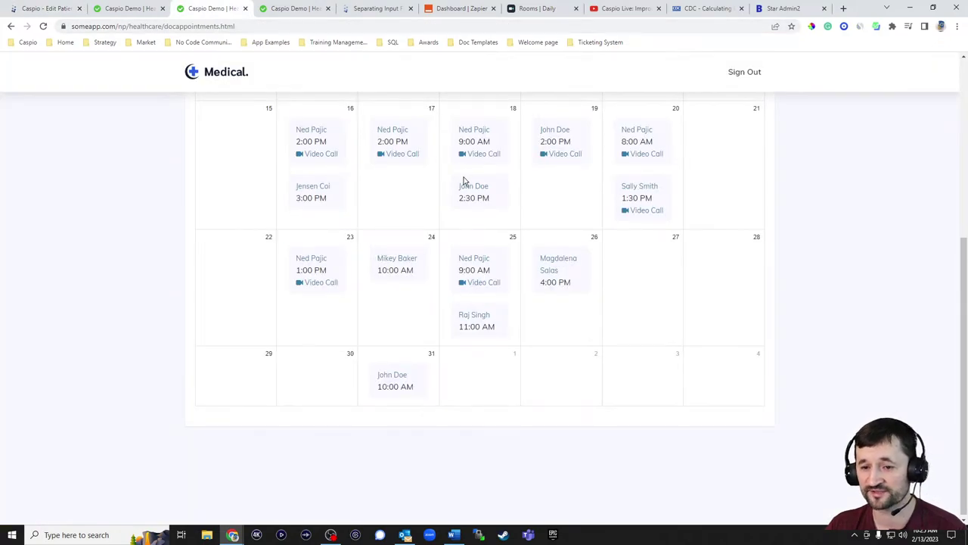
pyautogui.scroll(3, 475, 199)
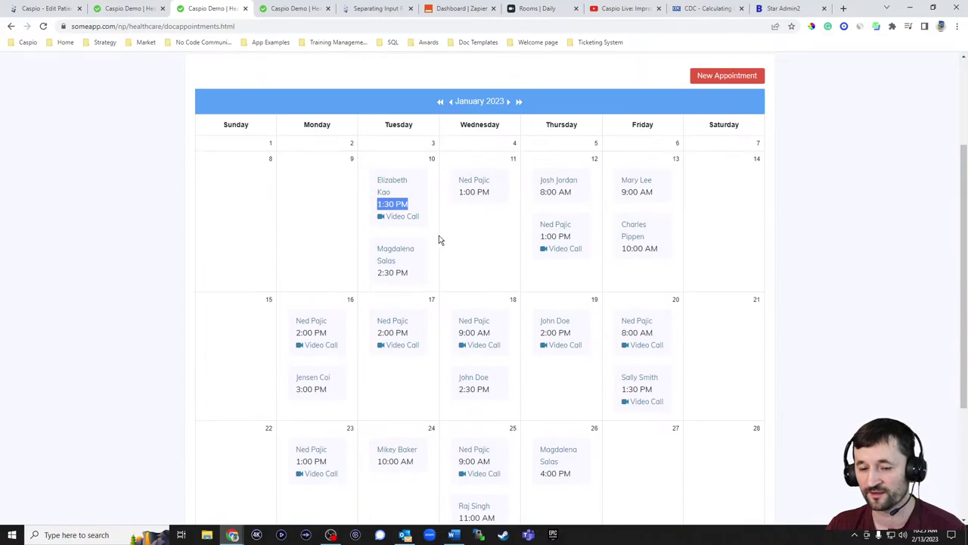
# Return to the Patient Appointments wizard and examine how the code in HTML Block 1 and HTML Block 2 hides the Appointment_Date field
pyautogui.click(466, 214)
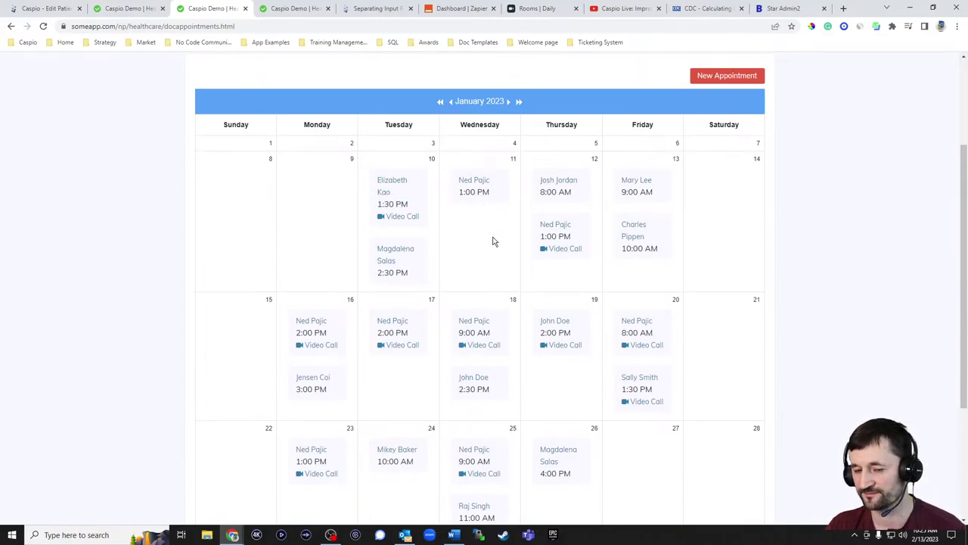
pyautogui.click(47, 8)
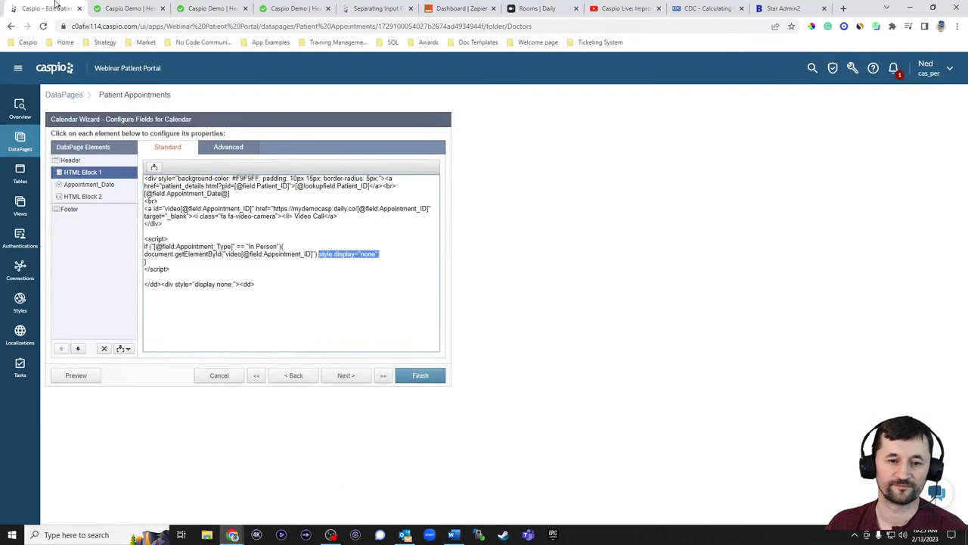
pyautogui.click(88, 186)
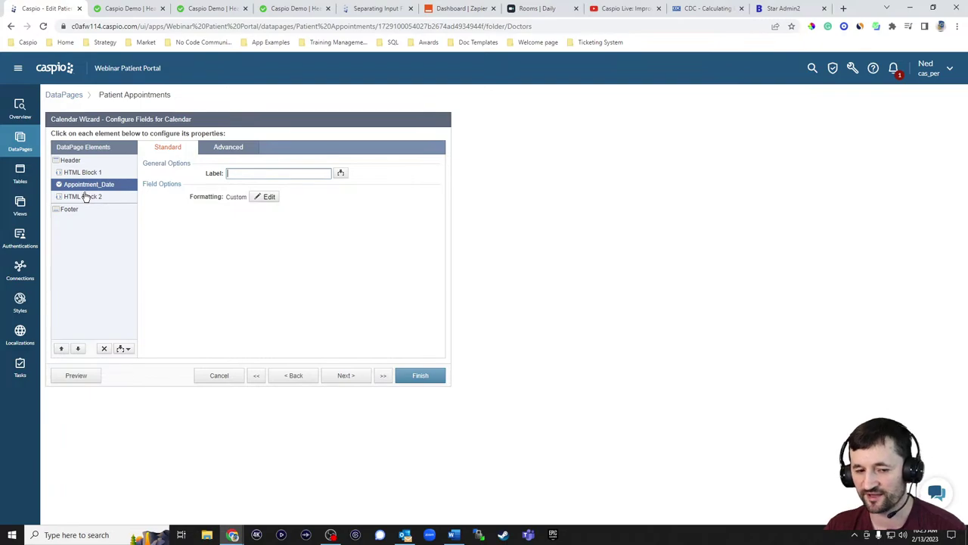
pyautogui.click(82, 173)
pyautogui.moveTo(253, 283); pyautogui.dragTo(145, 284)
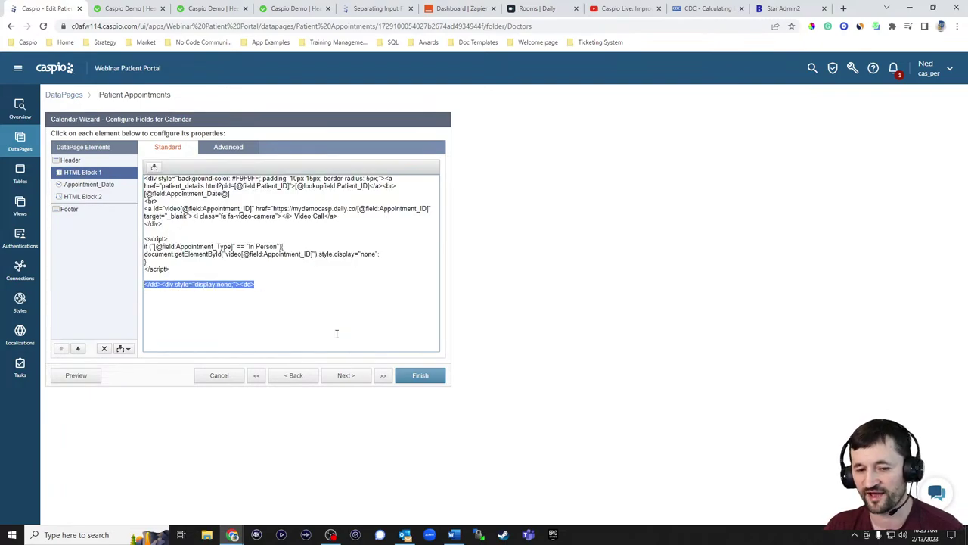
pyautogui.click(95, 186)
pyautogui.click(89, 196)
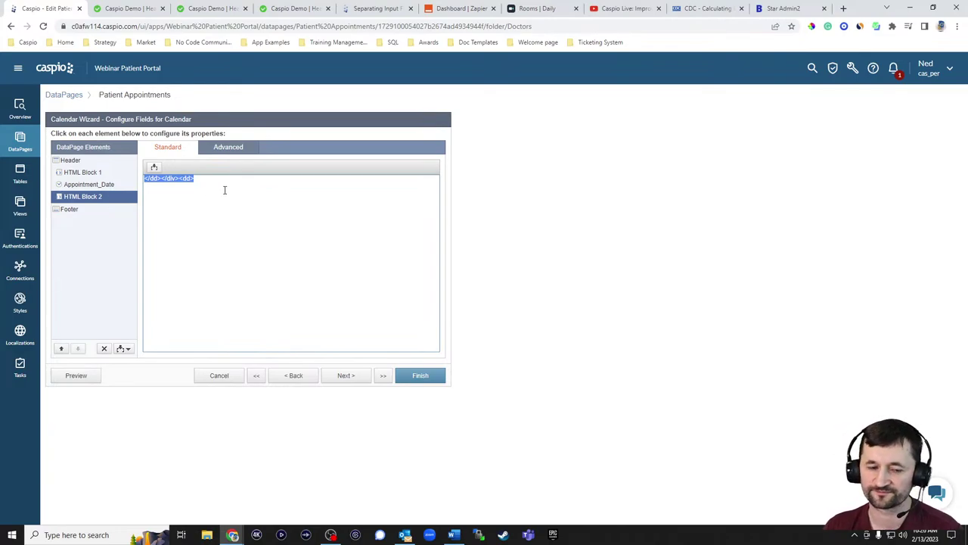
pyautogui.click(91, 173)
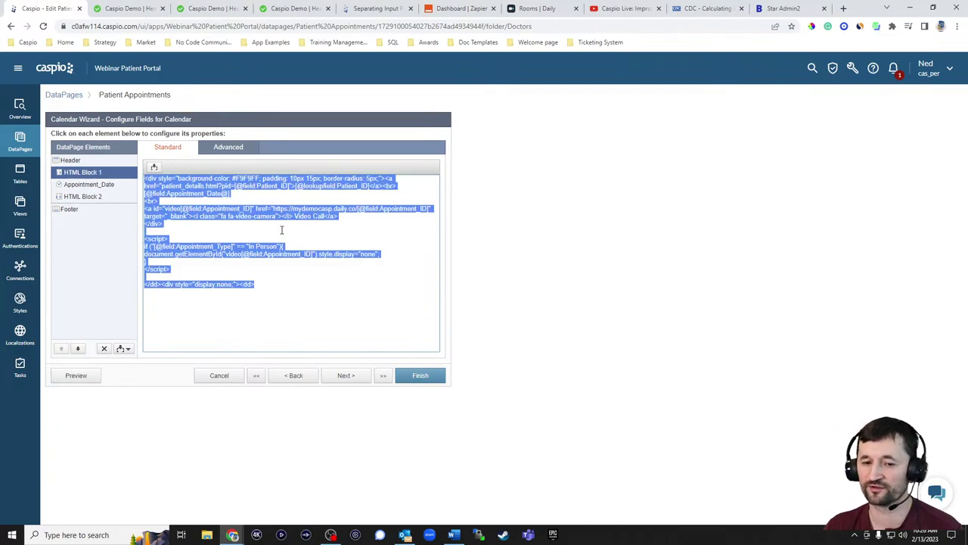
pyautogui.click(281, 230)
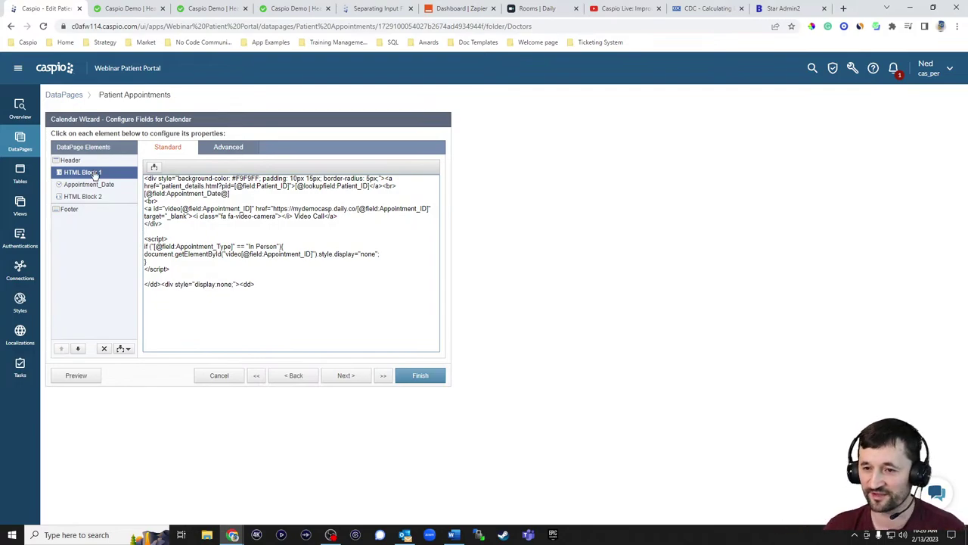
# Show the YouTube video on Bootstrap's modal plugin and view its Modal Dialog Box tutorial document in Word, then minimize the document
pyautogui.click(624, 9)
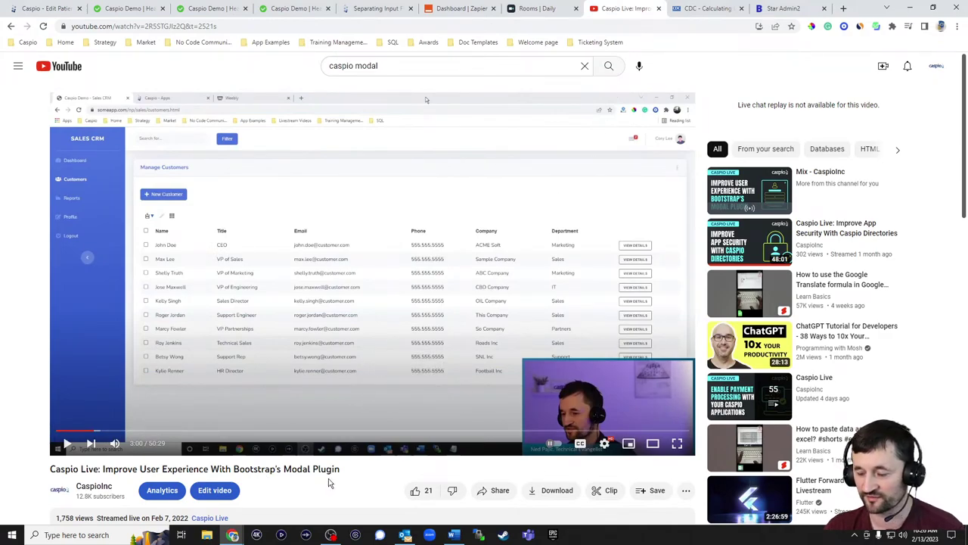
pyautogui.scroll(-3, 331, 482)
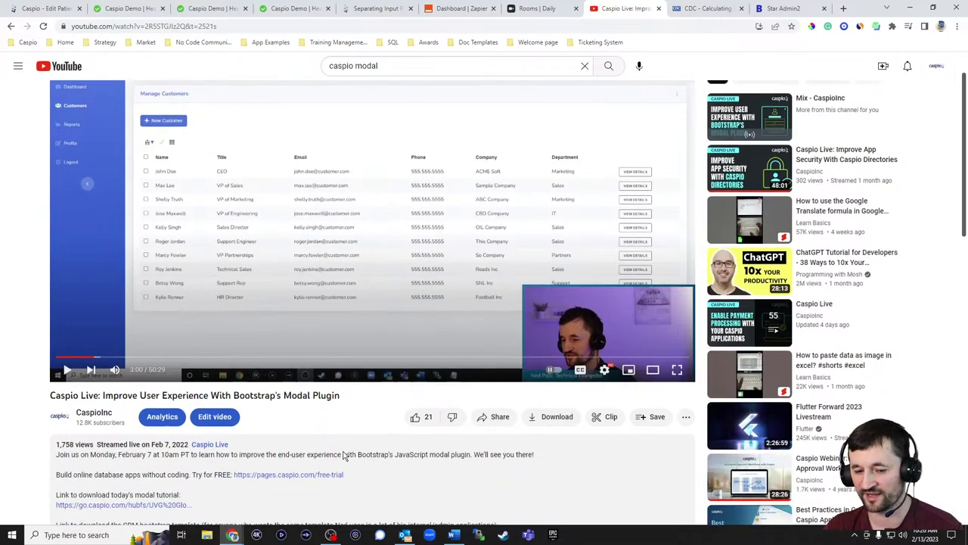
pyautogui.click(161, 378)
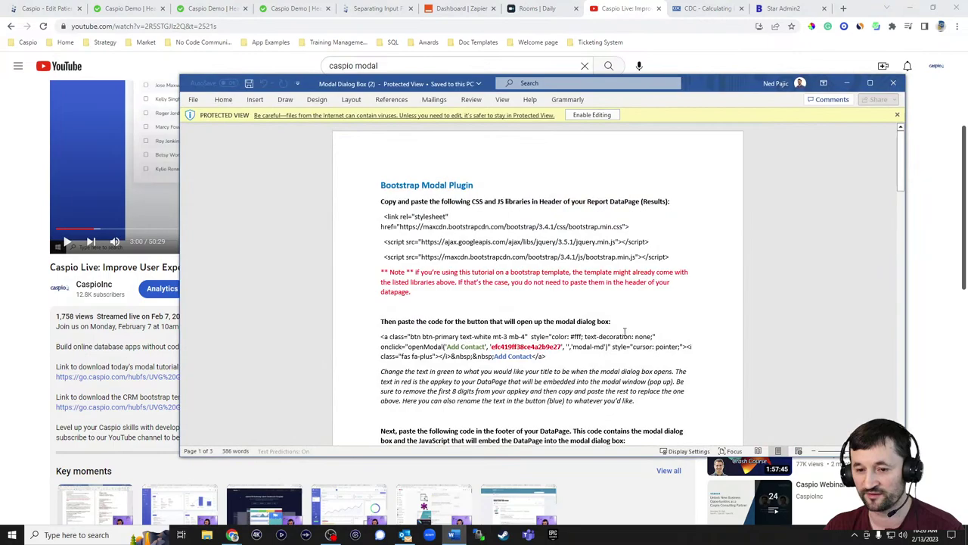
pyautogui.click(645, 308)
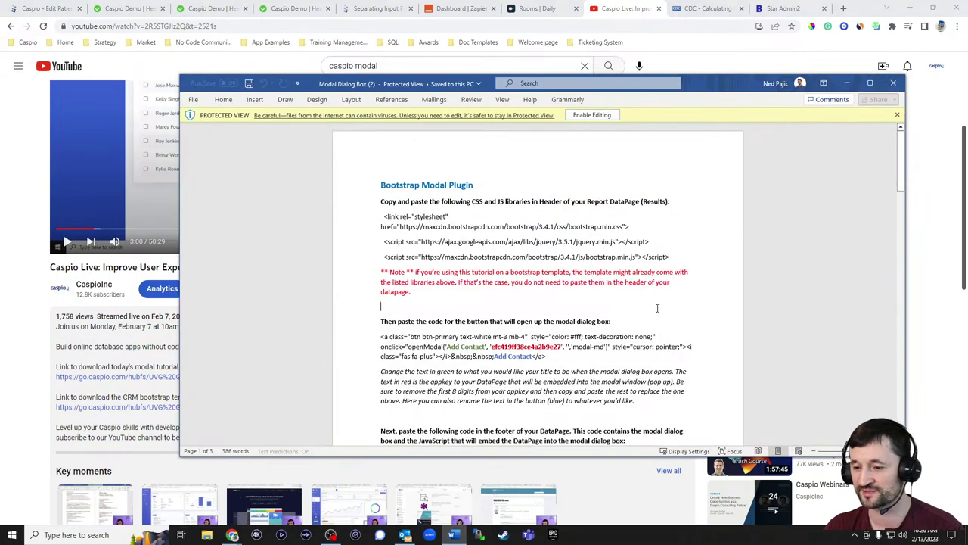
pyautogui.moveTo(900, 154)
pyautogui.mouseDown()
pyautogui.moveTo(899, 357)
pyautogui.moveTo(897, 147)
pyautogui.mouseUp()
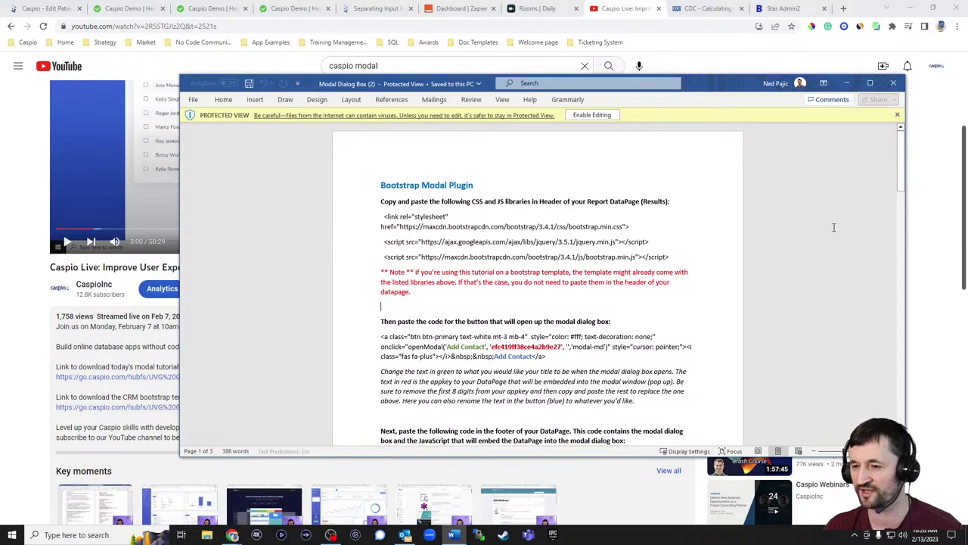
pyautogui.click(847, 83)
# Return to the Patient Appointments wizard and examine the New Appointment button code in the calendar's Header
pyautogui.click(54, 8)
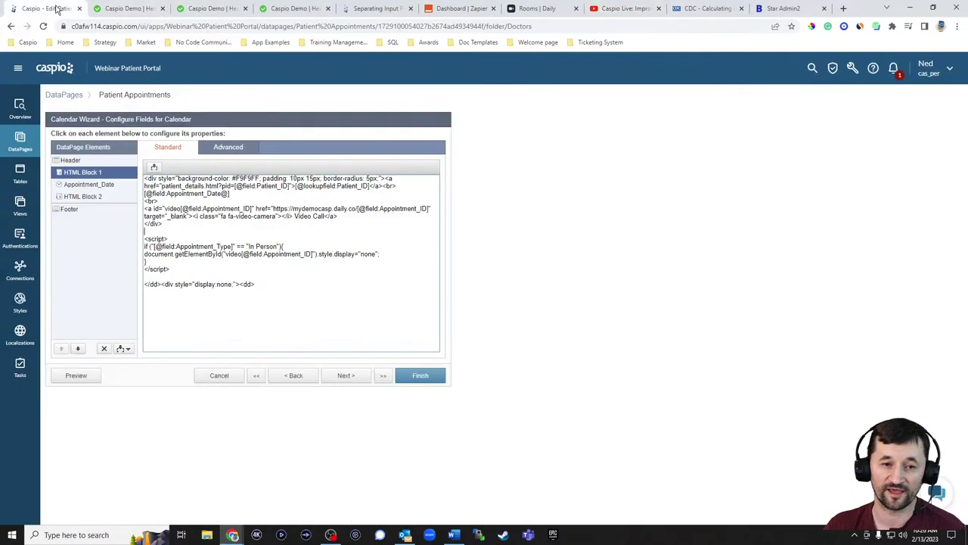
pyautogui.click(80, 160)
pyautogui.click(258, 251)
pyautogui.hotkey('ctrl', 'a')
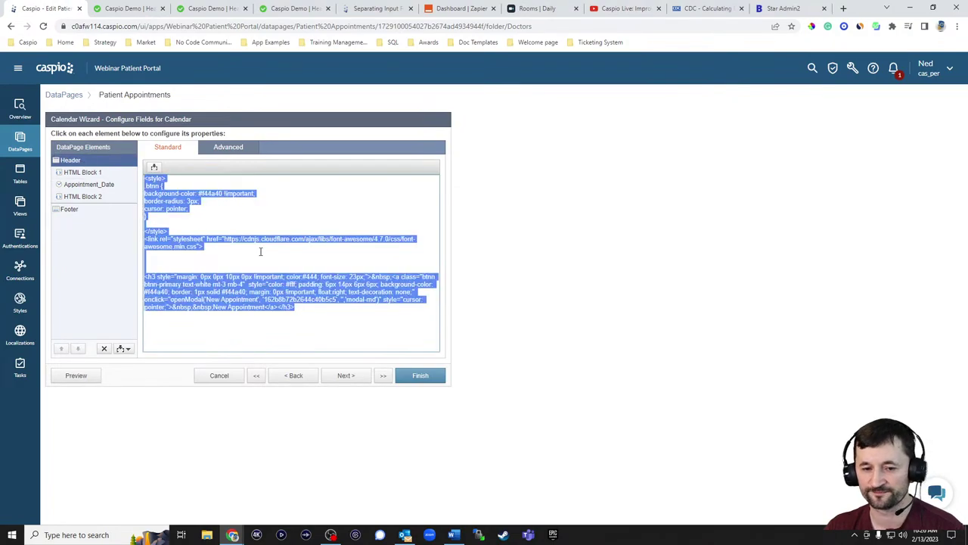
pyautogui.click(261, 252)
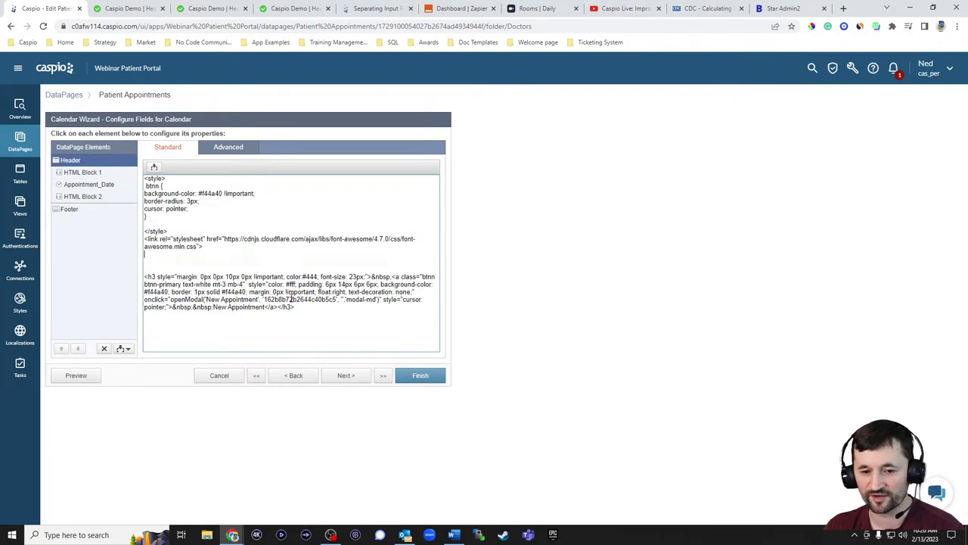
pyautogui.moveTo(297, 307); pyautogui.dragTo(140, 282)
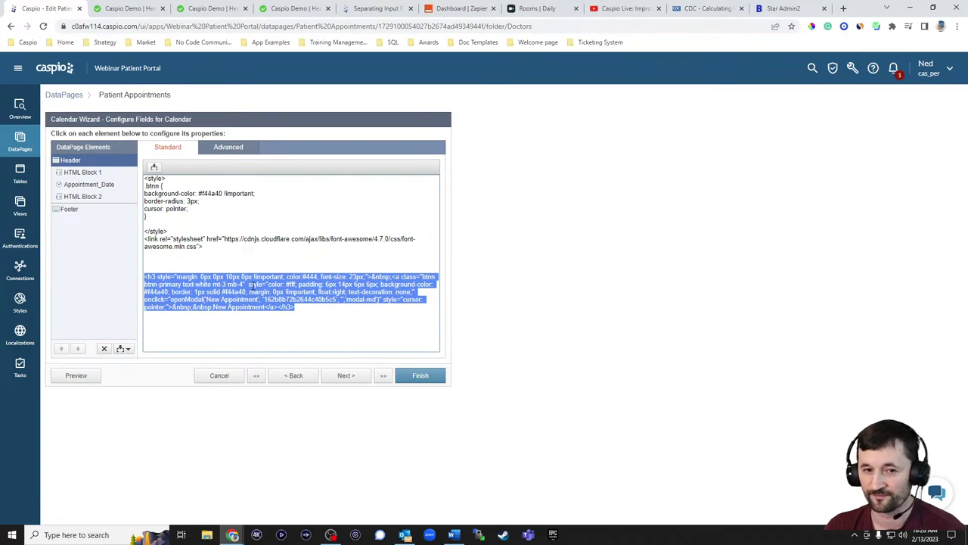
# View the New Appointment modal form in the demo calendar, and close it
pyautogui.click(206, 11)
pyautogui.scroll(2, 823, 219)
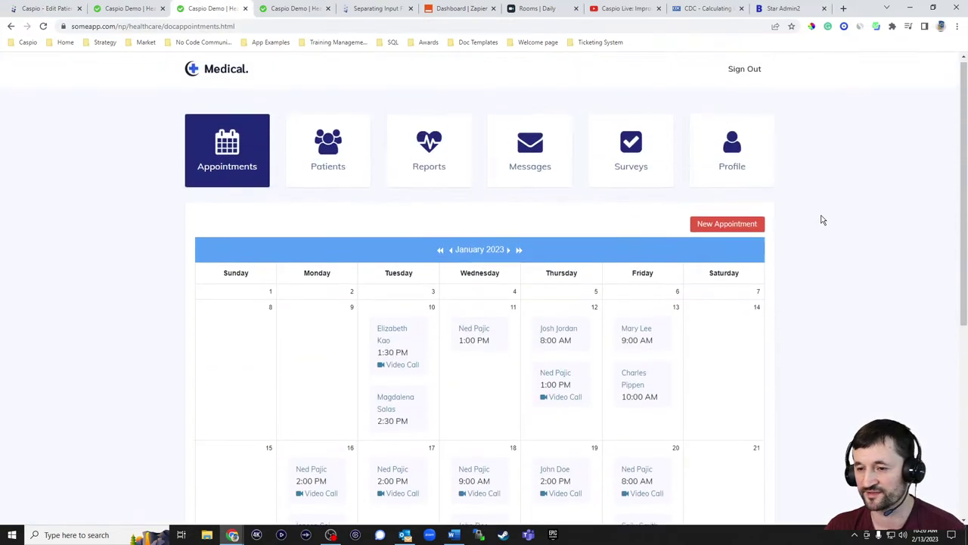
pyautogui.click(730, 226)
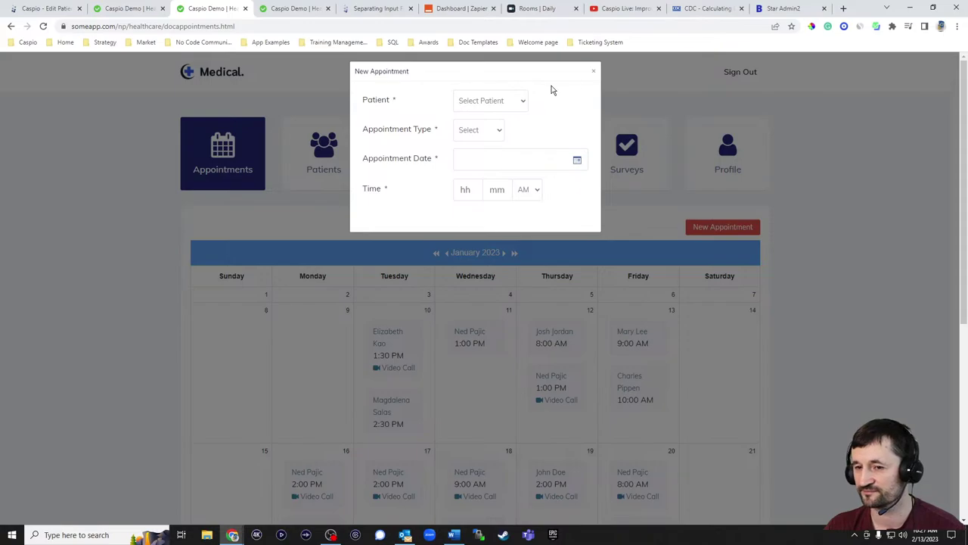
pyautogui.click(594, 71)
# Review the modal dialog code in the Patient Appointments Footer, and leave the wizard without saving
pyautogui.click(64, 11)
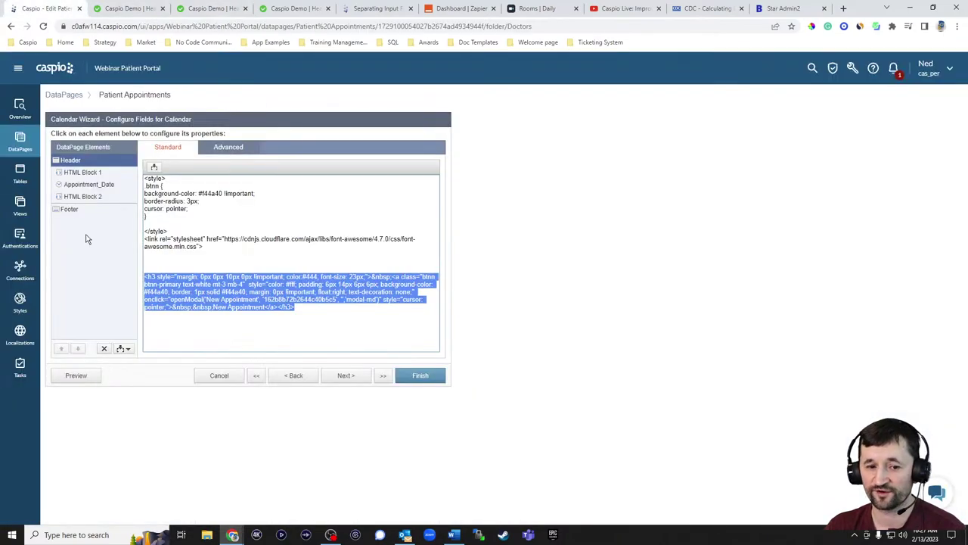
pyautogui.click(69, 209)
pyautogui.click(328, 288)
pyautogui.scroll(2, 328, 287)
pyautogui.scroll(2, 329, 288)
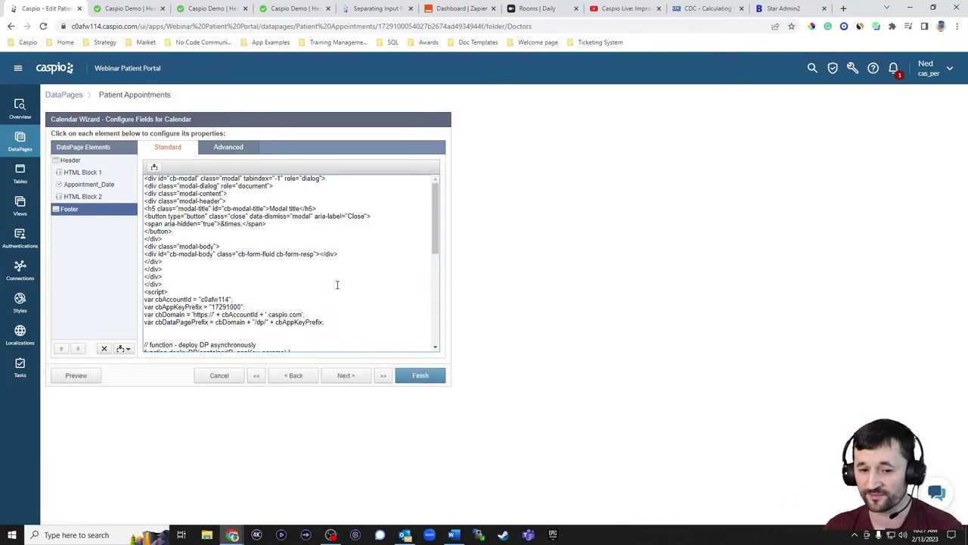
pyautogui.click(219, 376)
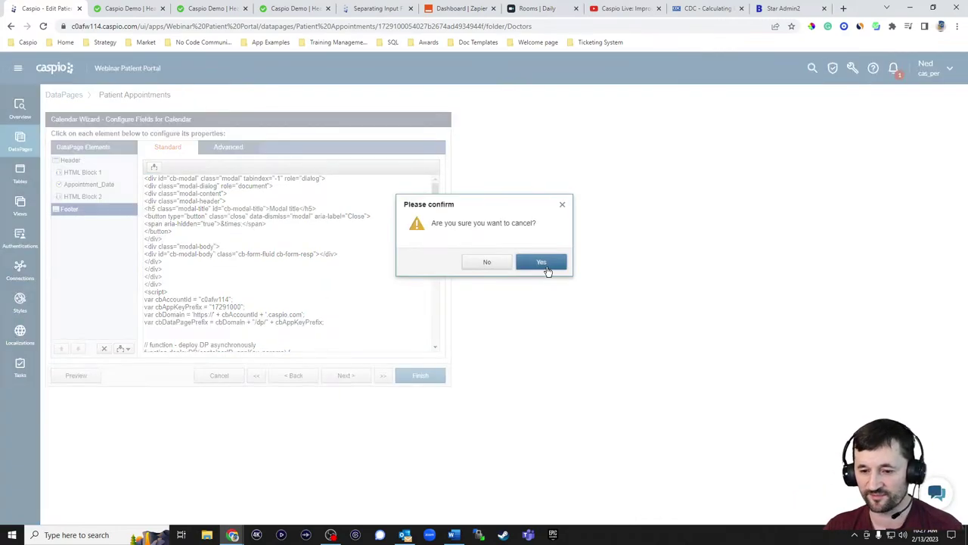
pyautogui.click(542, 262)
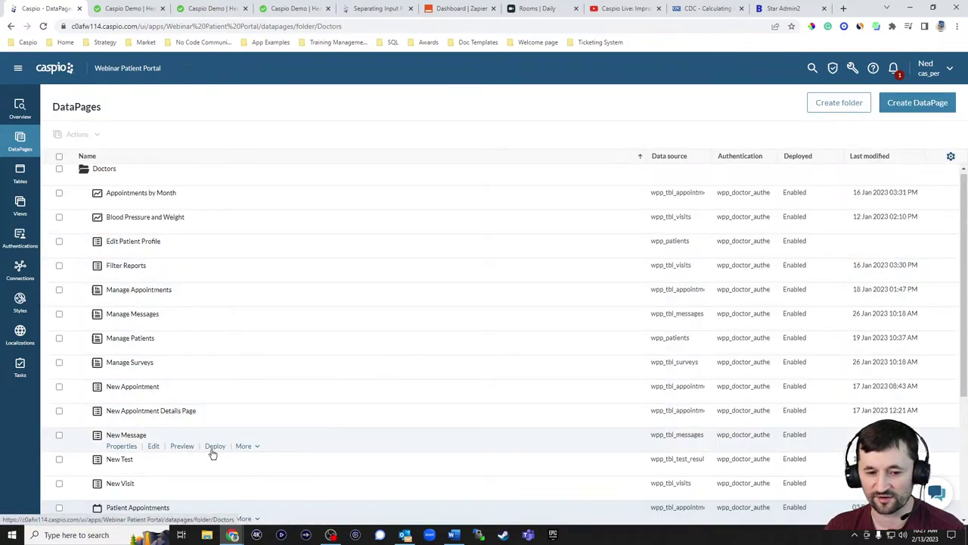
# Examine the New Appointment DataPage's properties, marking its AppKey without the first eight characters, and close them
pyautogui.scroll(-2, 174, 439)
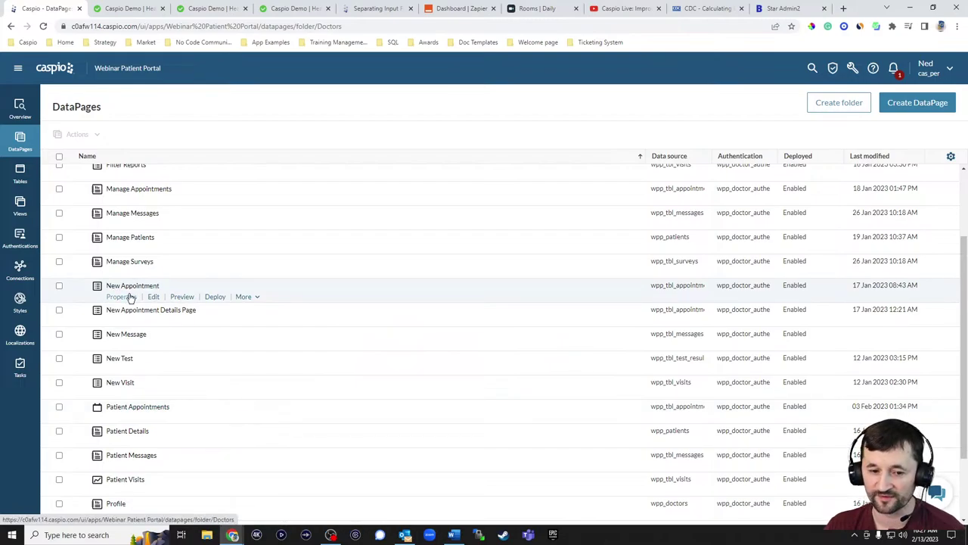
pyautogui.click(130, 297)
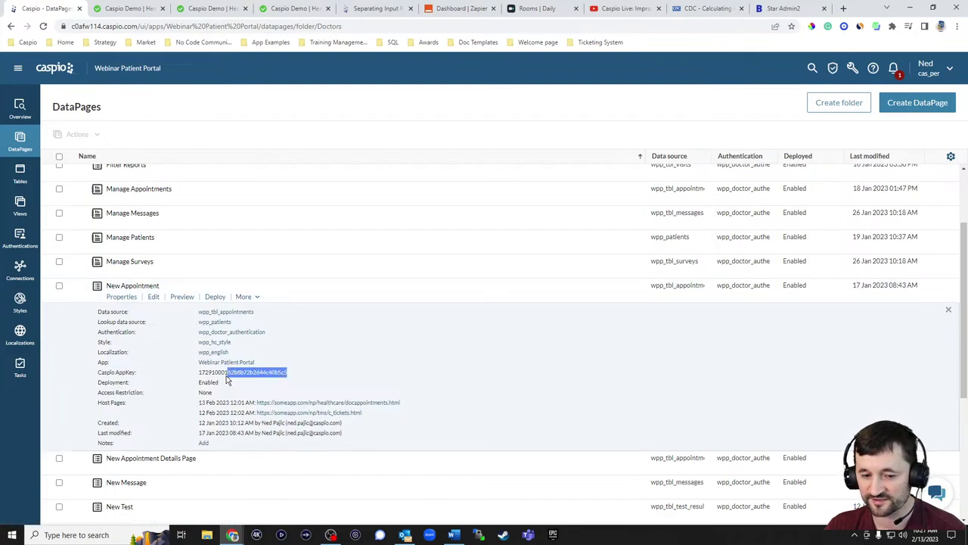
pyautogui.moveTo(226, 378); pyautogui.dragTo(225, 375)
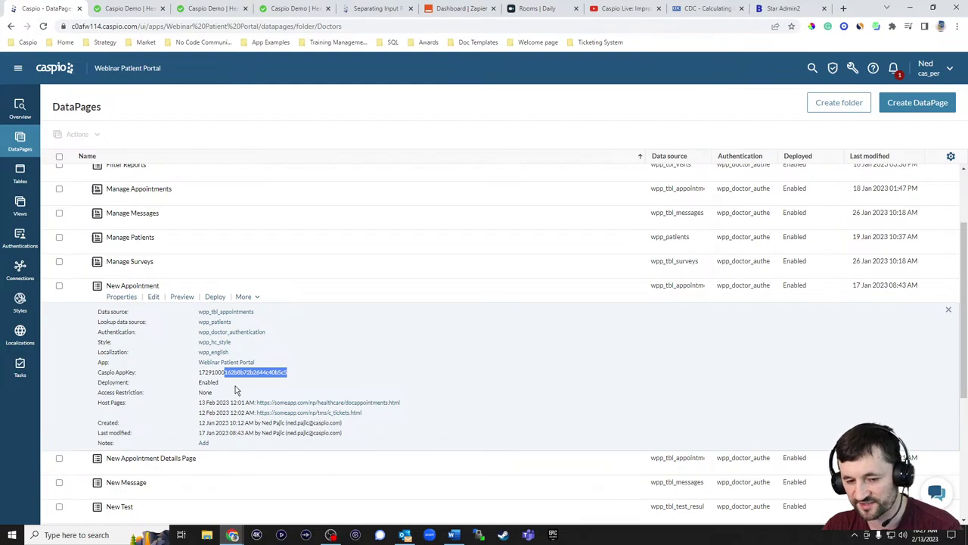
pyautogui.click(122, 298)
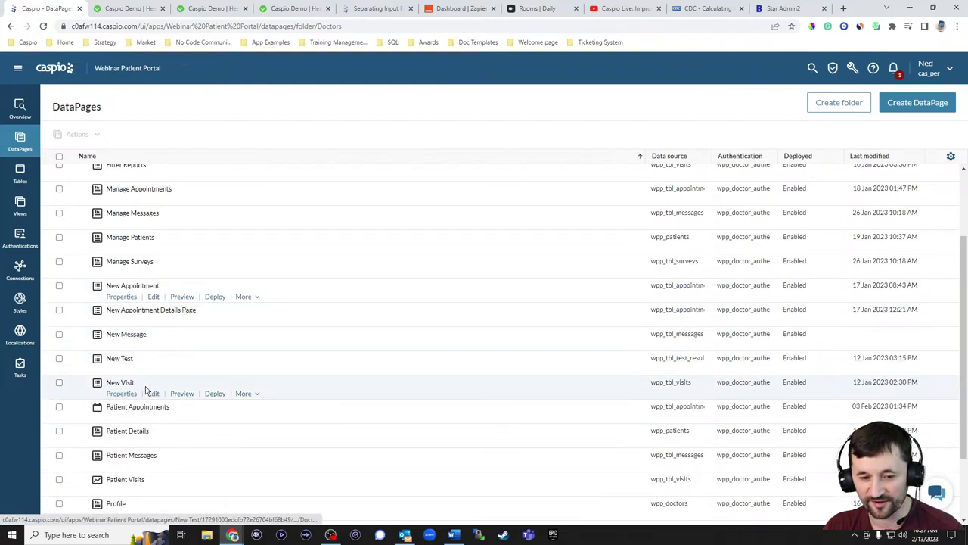
# Reopen the Patient Appointments wizard, examine the AppKey inside the Header's openModal code, and leave without saving
pyautogui.click(152, 418)
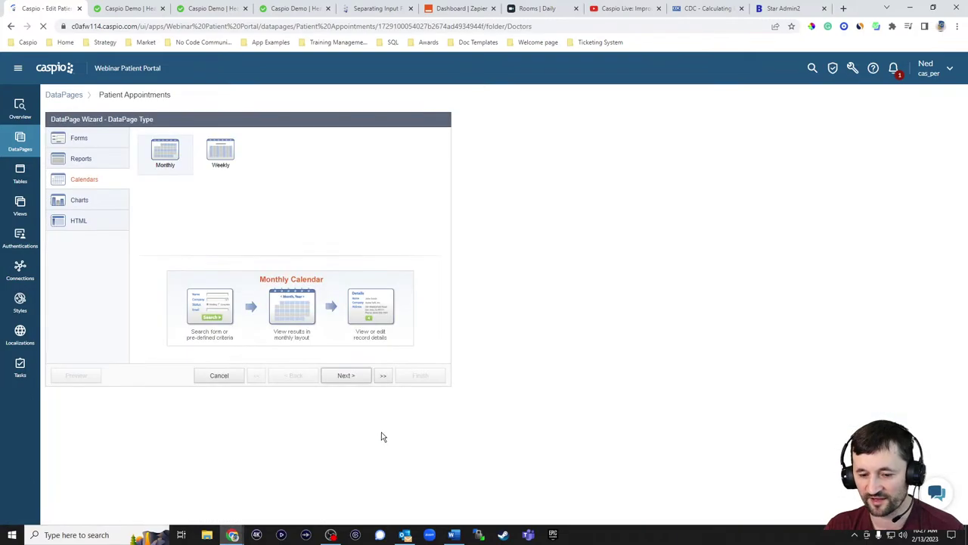
pyautogui.click(347, 376)
pyautogui.click(346, 376)
pyautogui.click(347, 376)
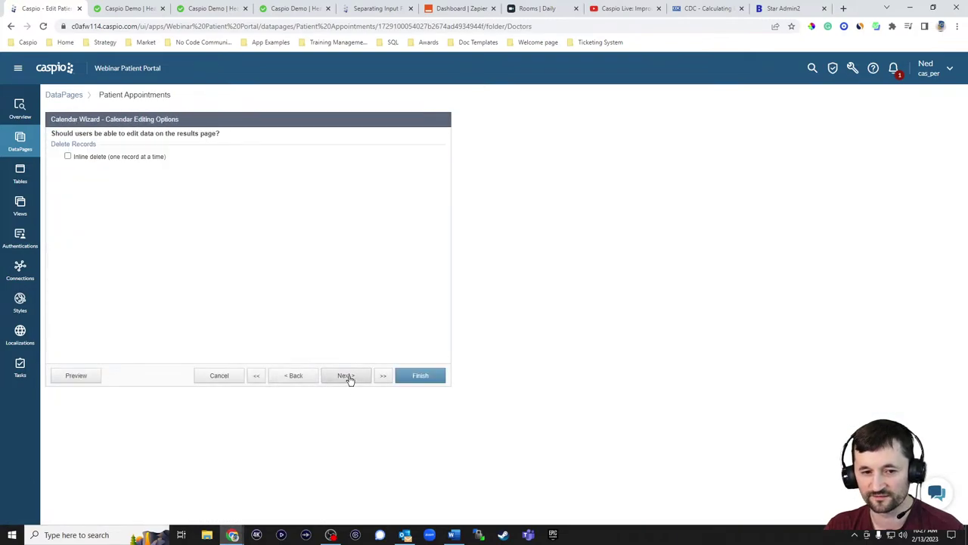
pyautogui.click(346, 376)
pyautogui.click(79, 161)
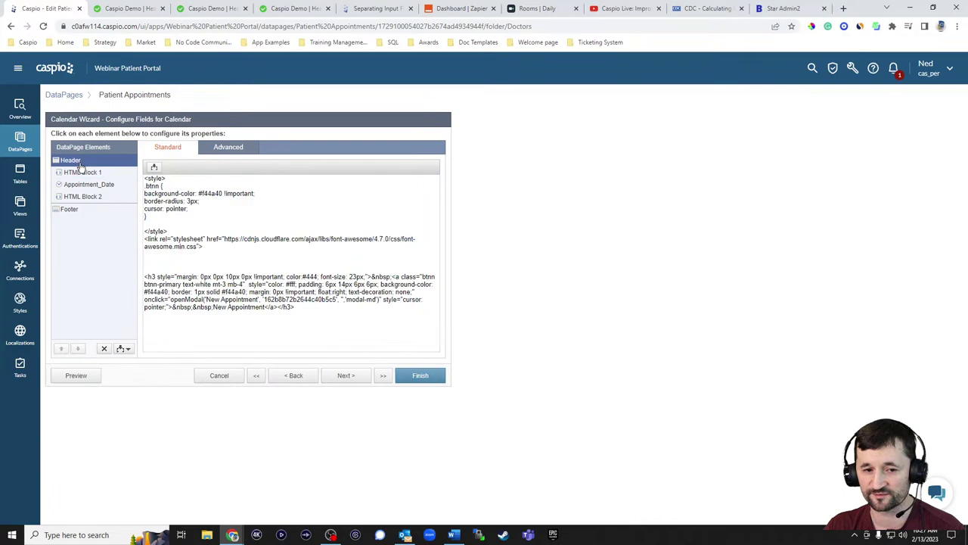
pyautogui.click(245, 211)
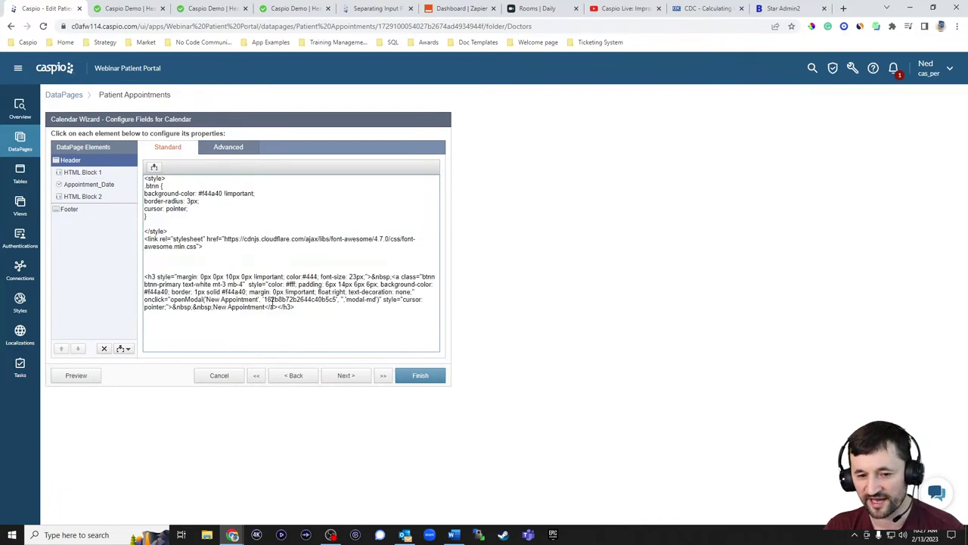
pyautogui.moveTo(264, 299); pyautogui.dragTo(337, 301)
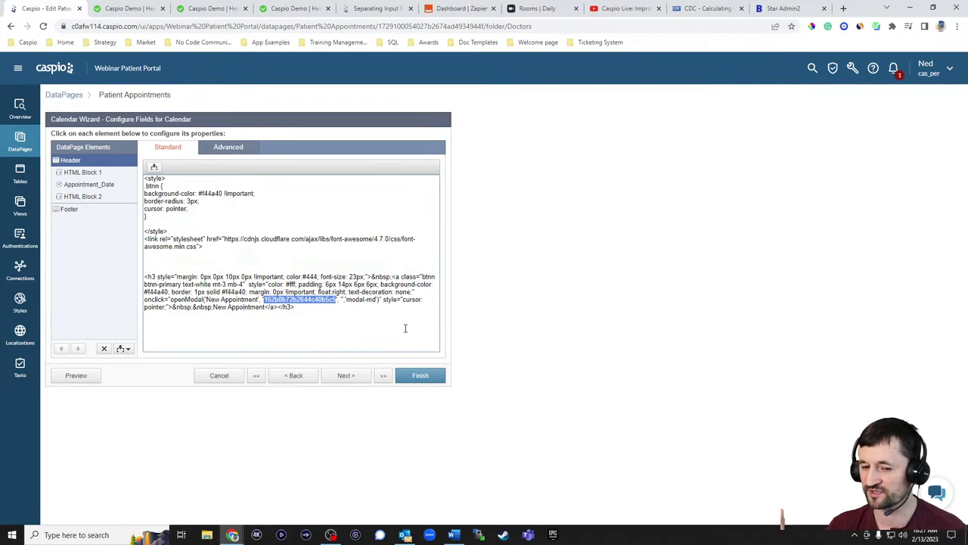
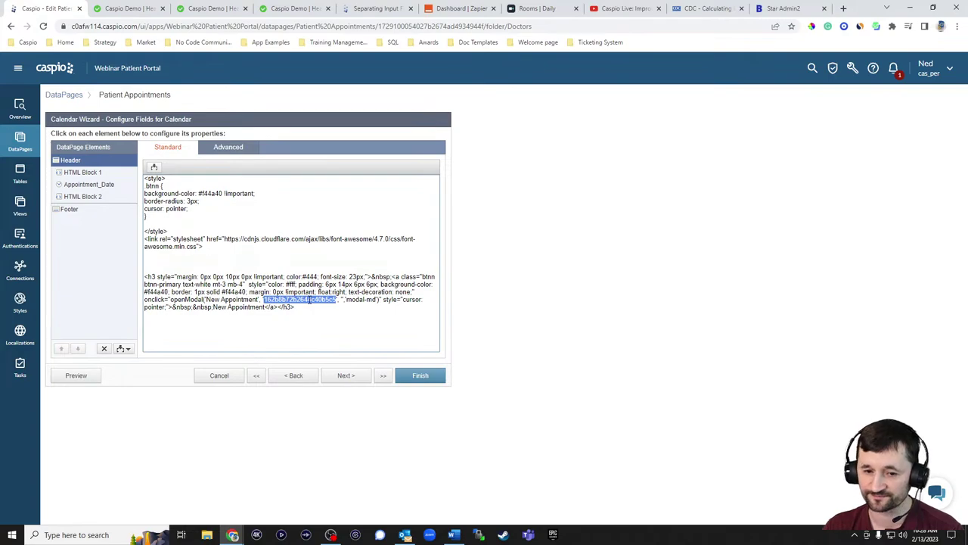
pyautogui.click(220, 375)
pyautogui.click(533, 263)
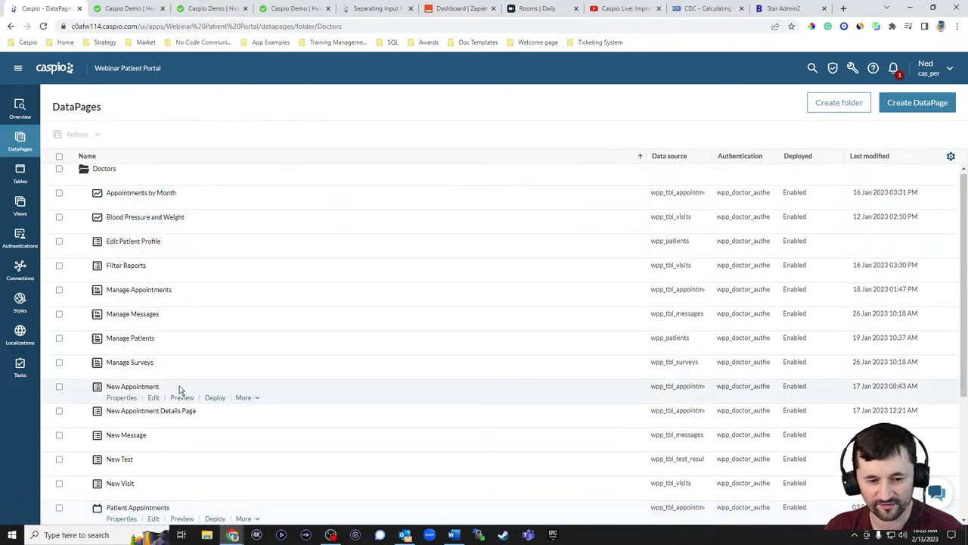
# Open the New Appointment DataPage for editing and advance to its Configure Fields page
pyautogui.click(156, 398)
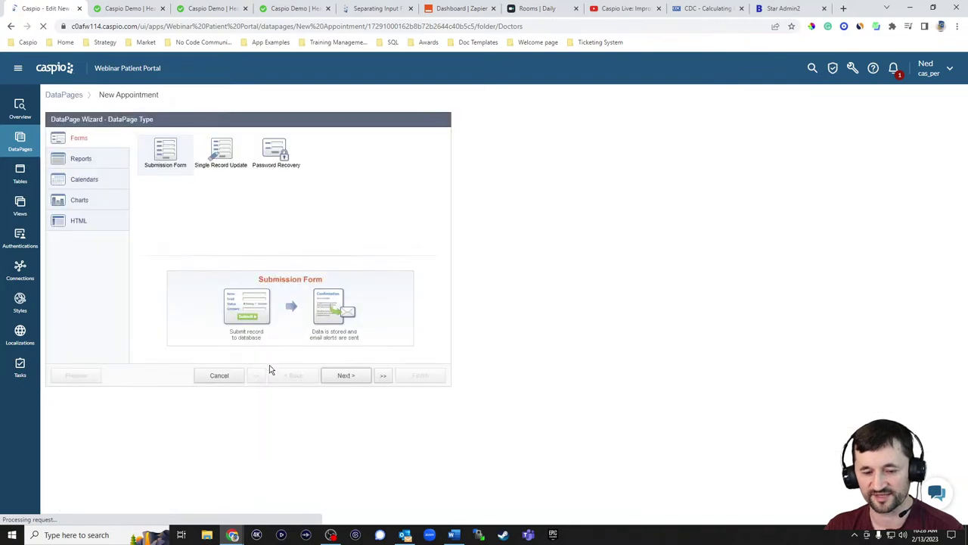
pyautogui.click(344, 376)
pyautogui.click(346, 376)
pyautogui.click(346, 376)
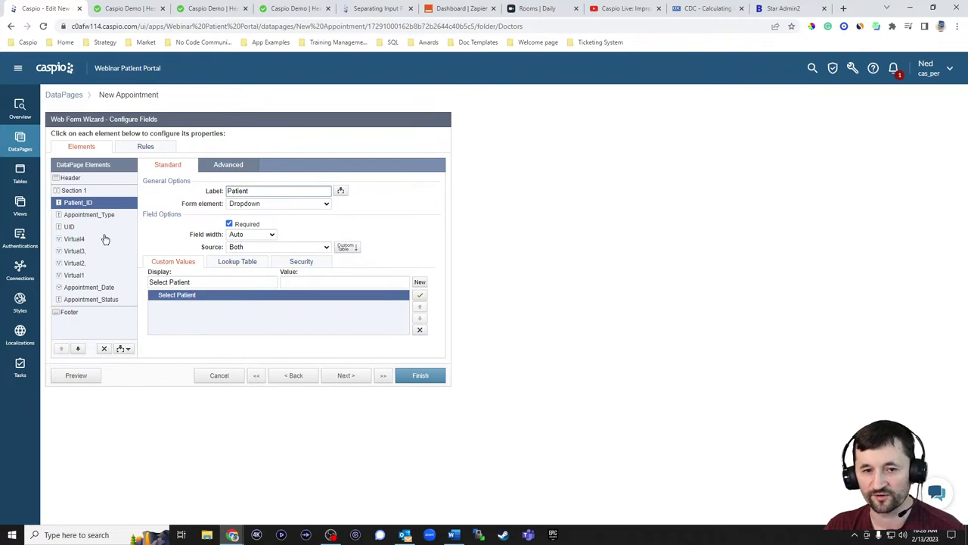
# Display the New Appointment form on the live doctor appointments page, and return to the DataPage wizard
pyautogui.click(214, 9)
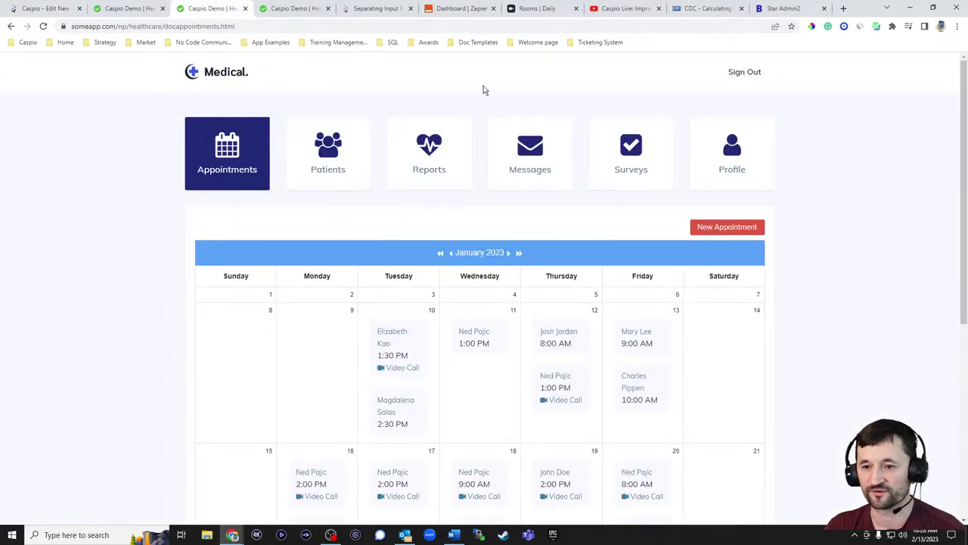
pyautogui.click(725, 227)
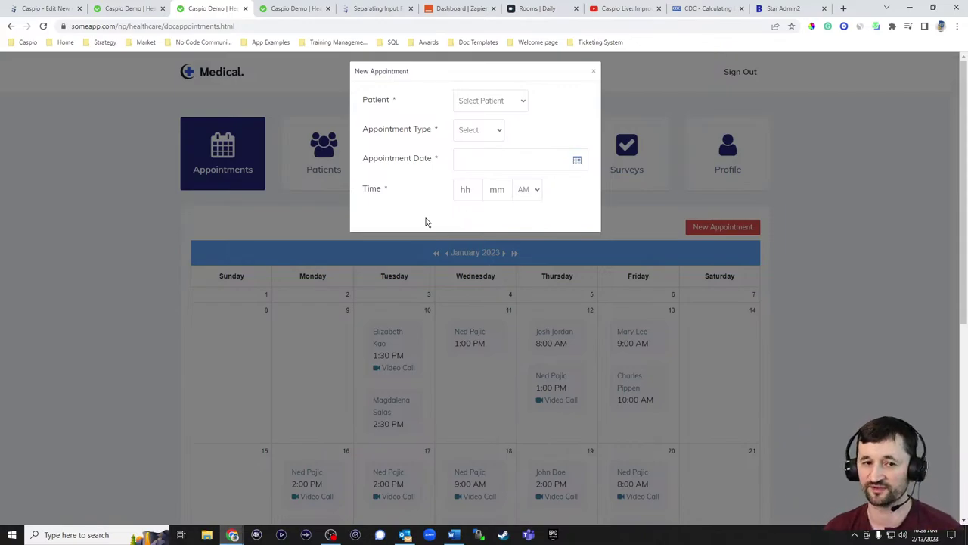
pyautogui.click(46, 8)
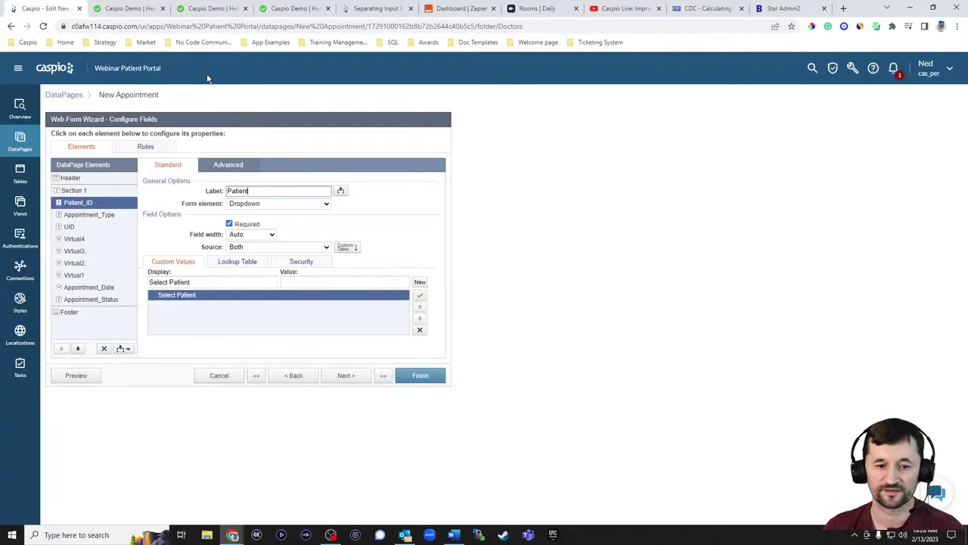
# Examine the settings of Virtual4, Virtual3, Virtual2 with its advanced options, Virtual1 and the Appointment_Date field in the New Appointment form
pyautogui.click(80, 239)
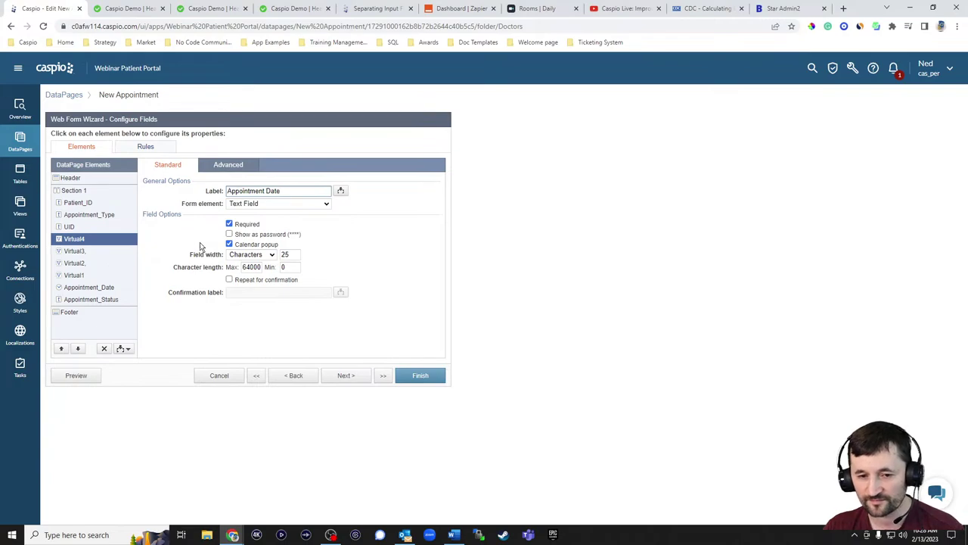
pyautogui.click(97, 252)
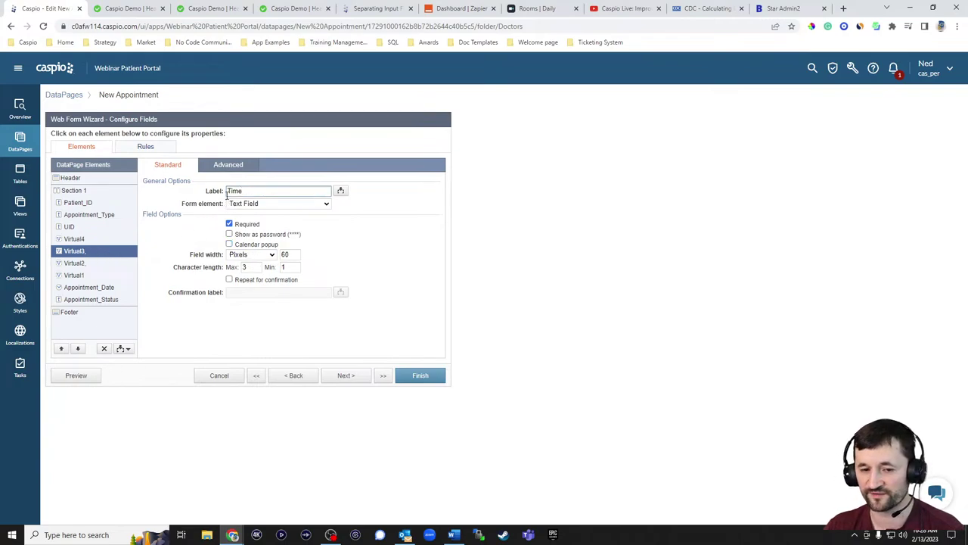
pyautogui.click(87, 263)
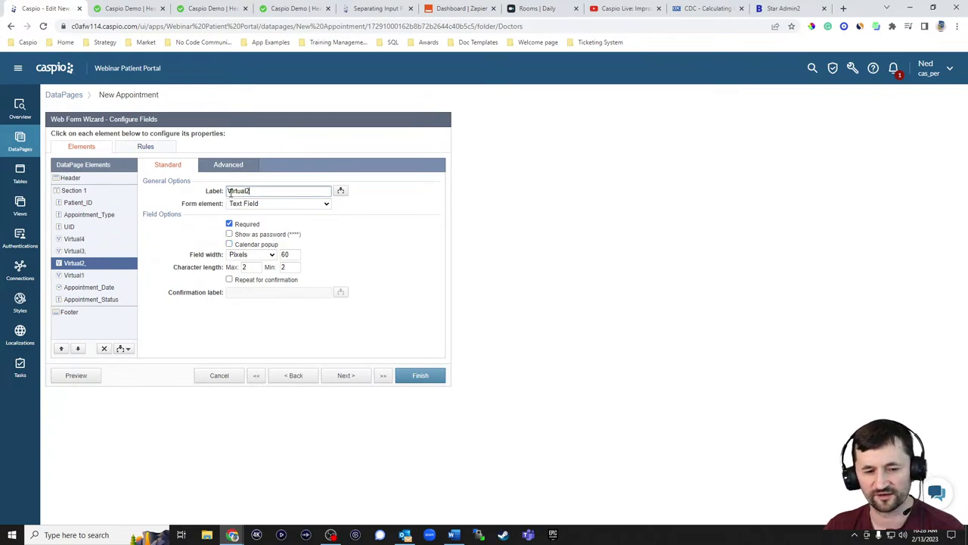
pyautogui.click(228, 165)
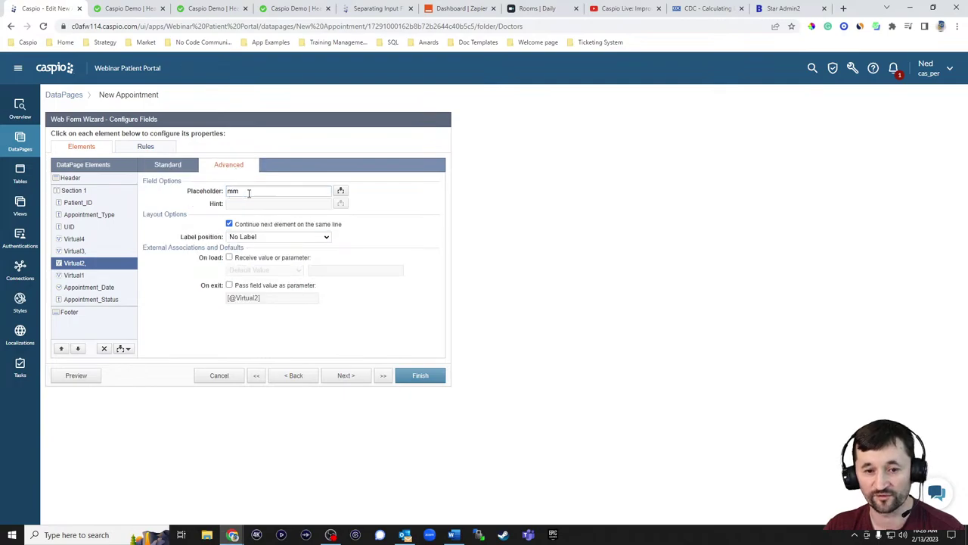
pyautogui.click(75, 275)
pyautogui.click(182, 166)
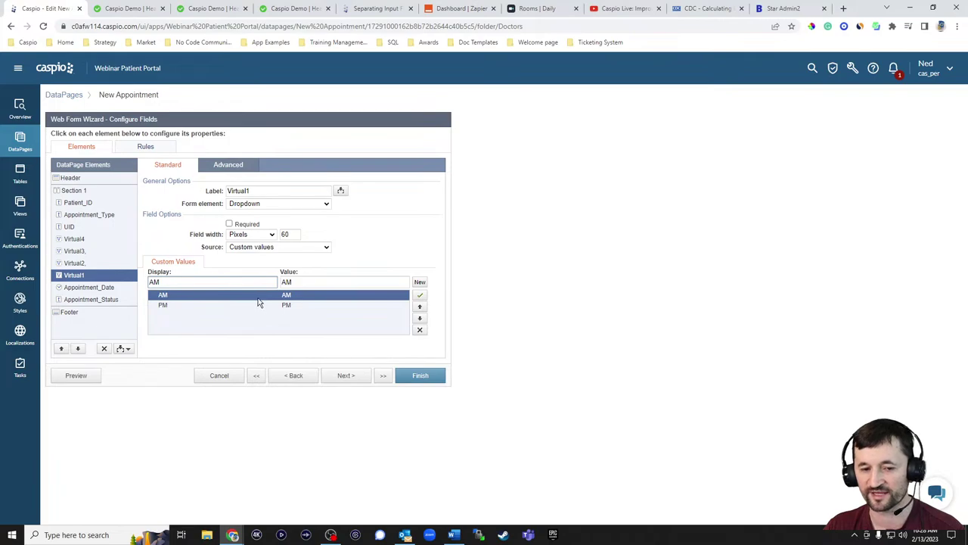
pyautogui.click(97, 287)
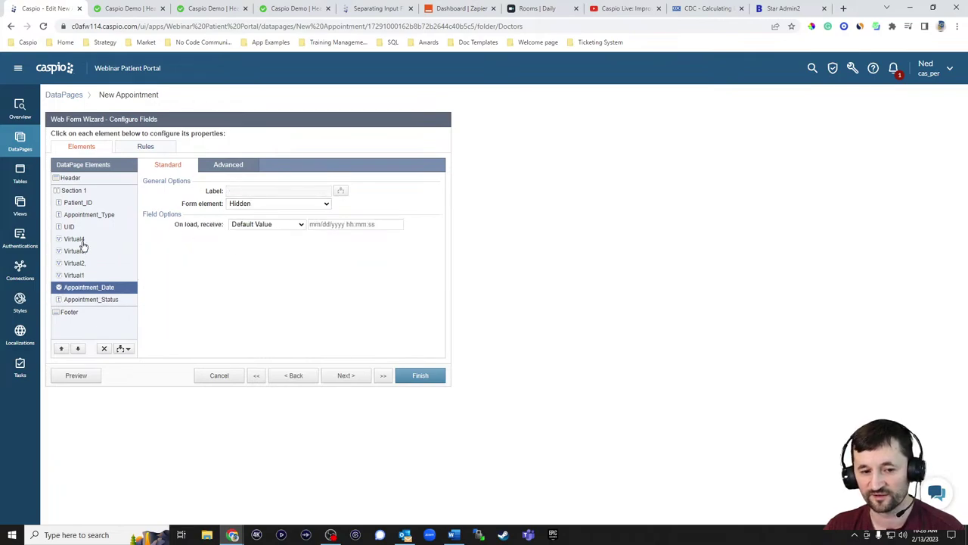
# Review the New Appointment Footer's script from its beginning, where the virtual date and time fields are combined
pyautogui.click(68, 312)
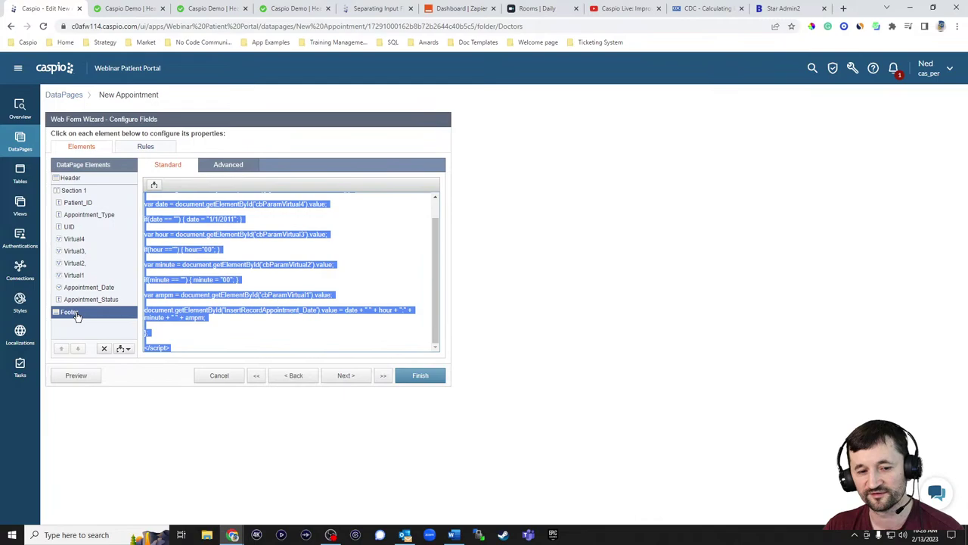
pyautogui.click(391, 283)
pyautogui.scroll(1, 396, 281)
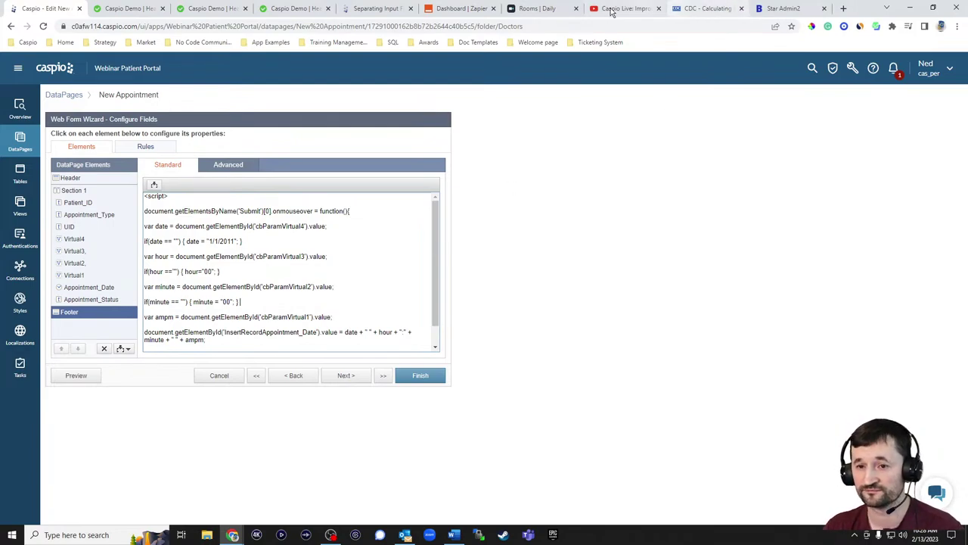
# Switch to the Caspio help article on separate Date/Time input fields and examine its English (US) 12-hour clock JavaScript
pyautogui.click(384, 9)
pyautogui.scroll(-9, 880, 344)
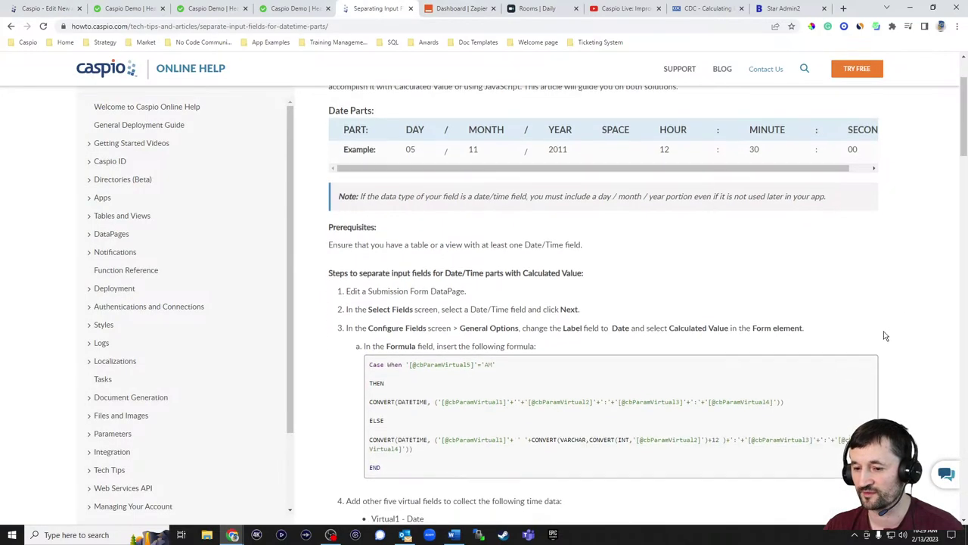
pyautogui.scroll(-15, 880, 346)
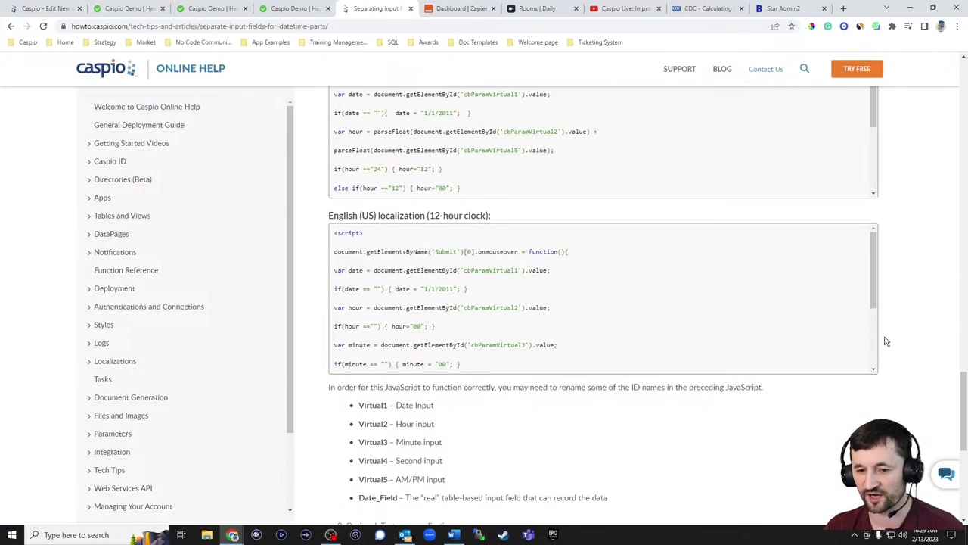
pyautogui.scroll(2, 887, 341)
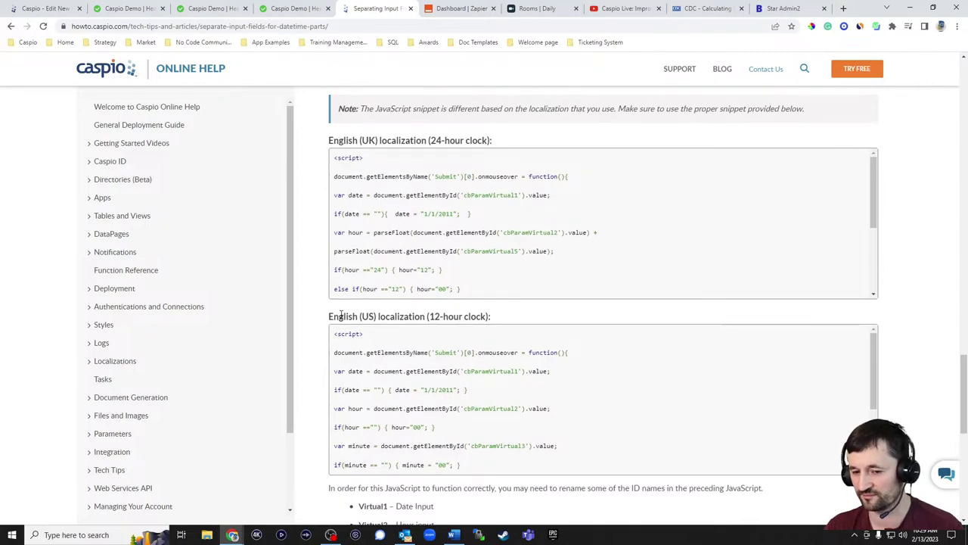
pyautogui.moveTo(469, 464)
pyautogui.mouseDown()
pyautogui.moveTo(336, 350)
pyautogui.moveTo(485, 468)
pyautogui.mouseUp()
pyautogui.scroll(-2, 461, 417)
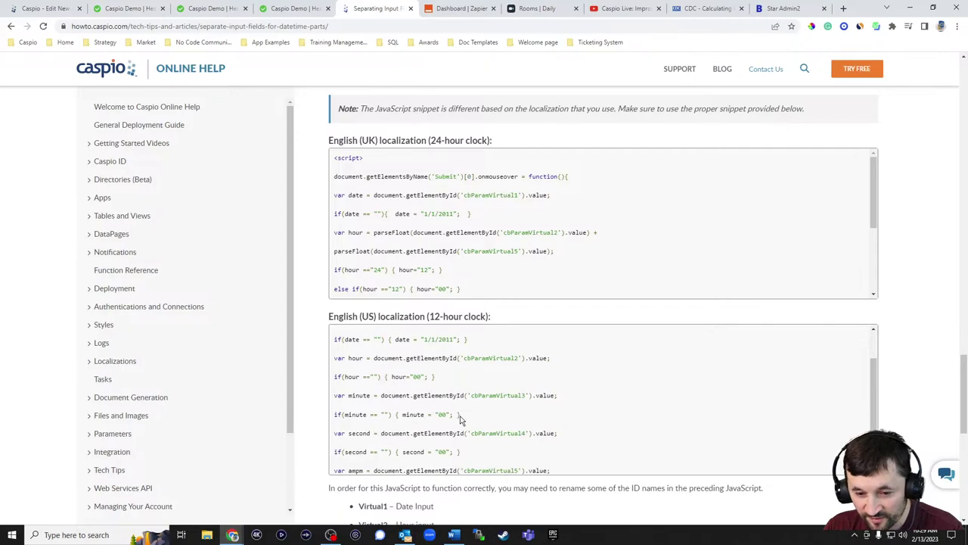
# Review the English (US) 12-hour clock script, highlighting the lines that handle seconds
pyautogui.scroll(-1, 467, 415)
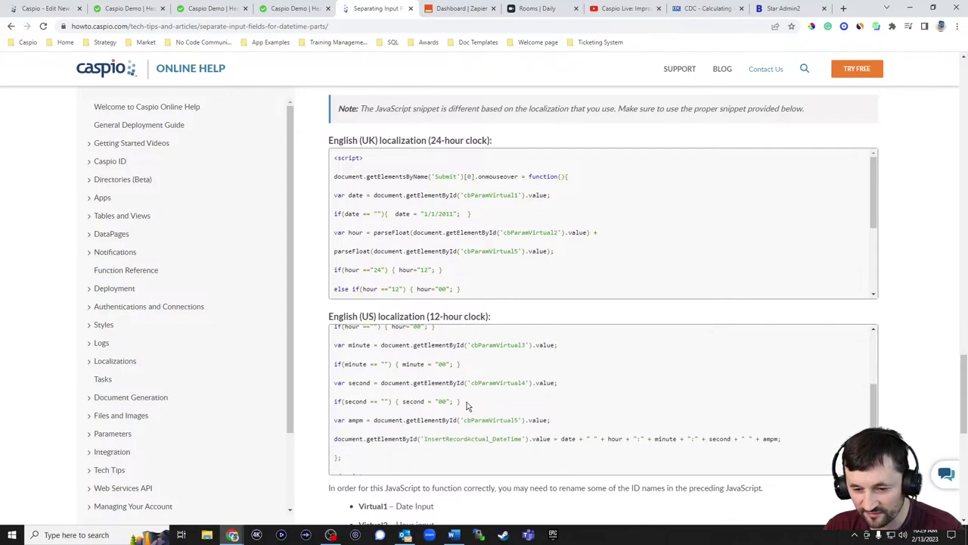
pyautogui.moveTo(462, 399); pyautogui.dragTo(340, 383)
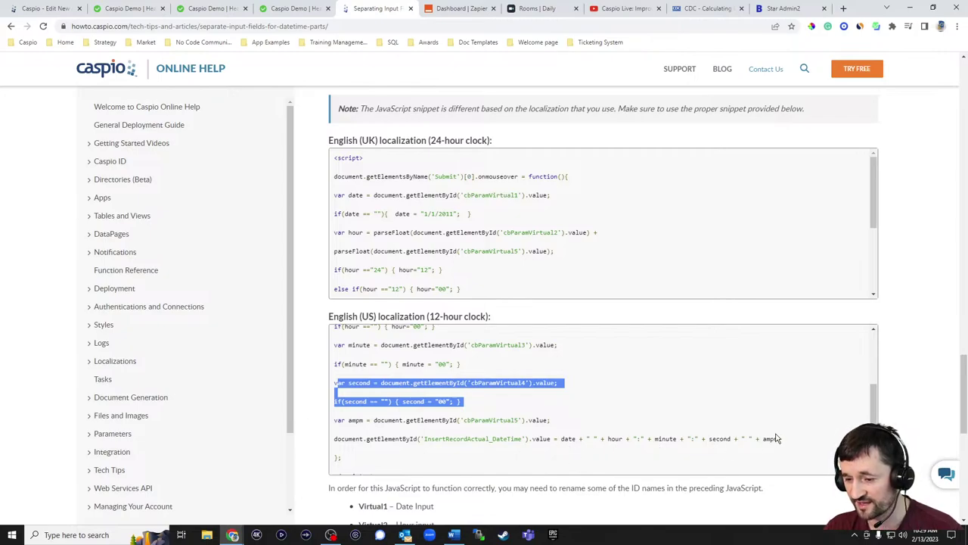
pyautogui.scroll(-1, 791, 427)
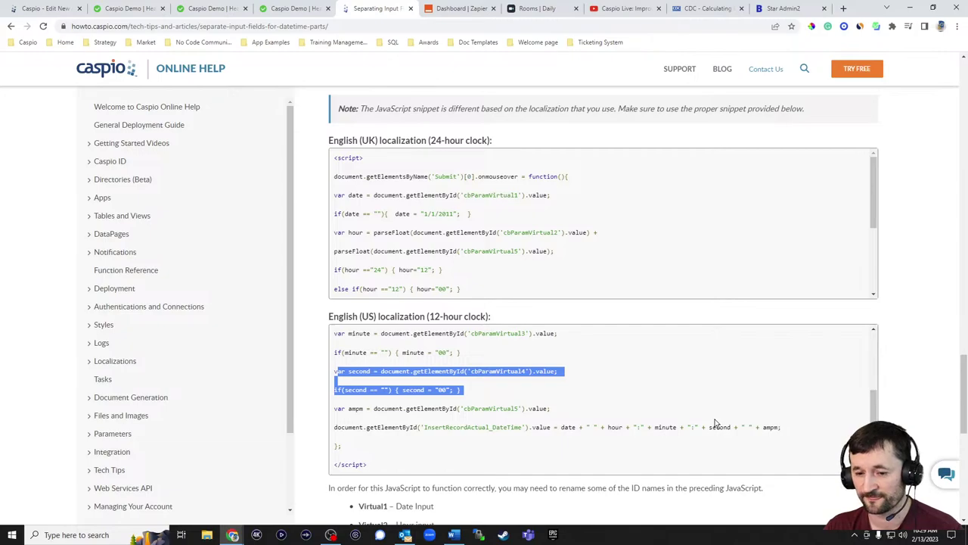
pyautogui.scroll(3, 719, 417)
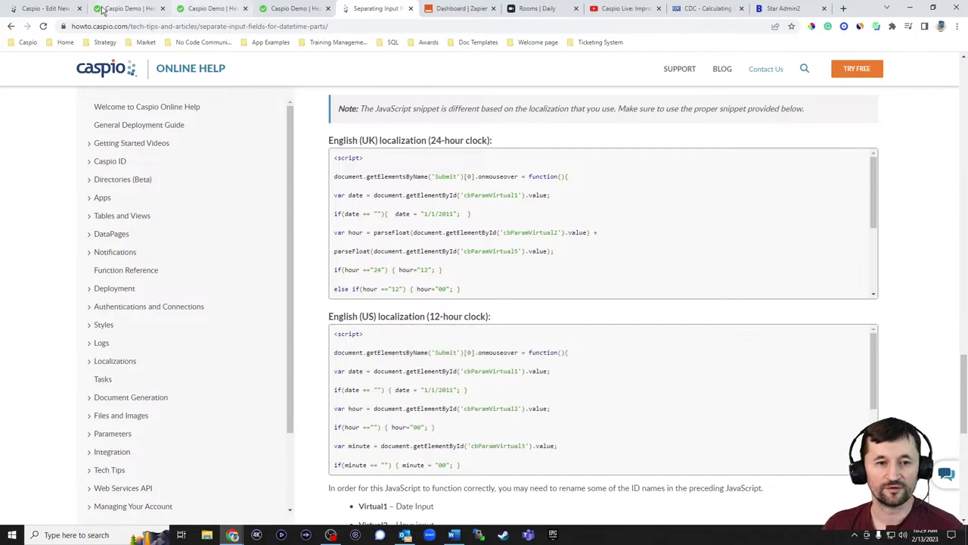
# Switch to the Medical portal, close the New Appointment form and look over the Patients list
pyautogui.click(57, 9)
pyautogui.click(192, 8)
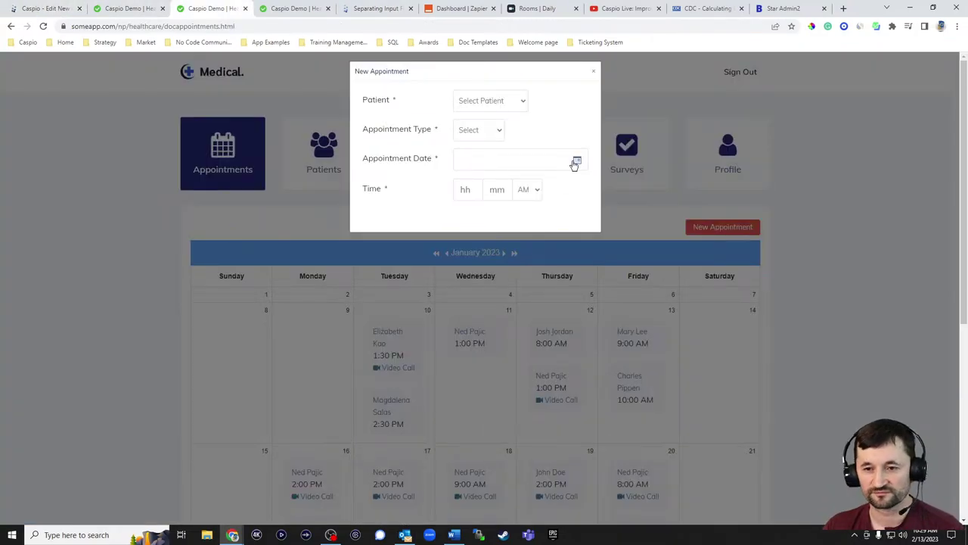
pyautogui.click(595, 75)
pyautogui.click(328, 144)
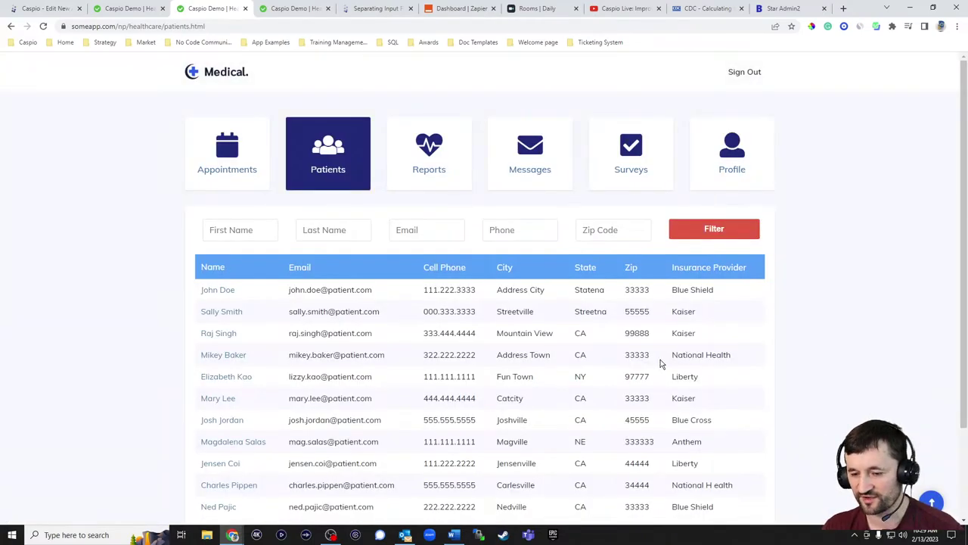
pyautogui.scroll(-2, 666, 363)
pyautogui.scroll(2, 668, 363)
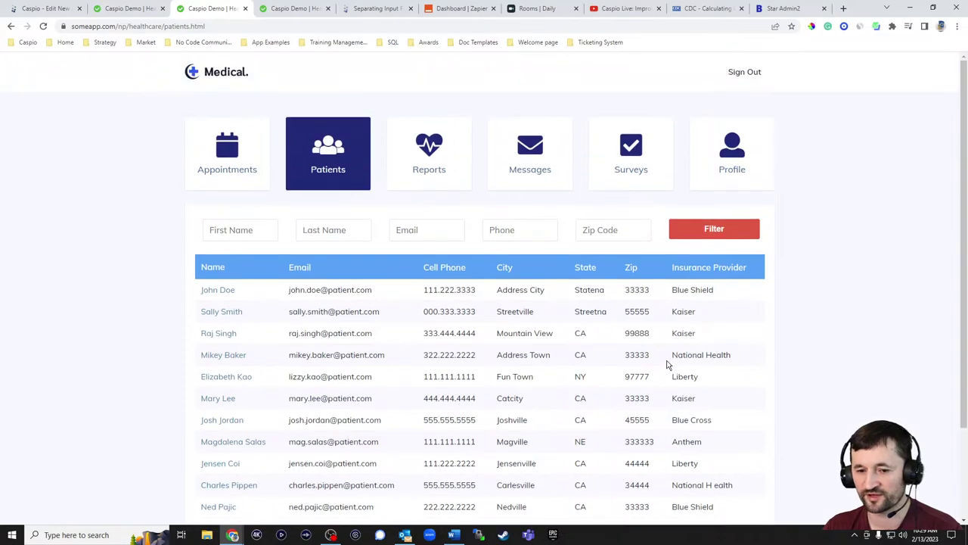
# Switch to Caspio and leave the New Appointment DataPage wizard without saving
pyautogui.click(47, 9)
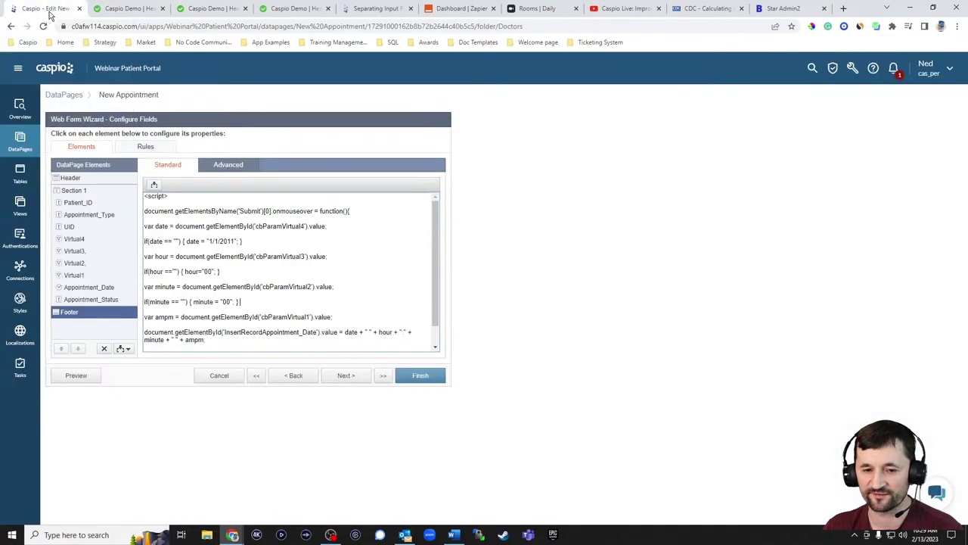
pyautogui.click(219, 375)
pyautogui.click(539, 262)
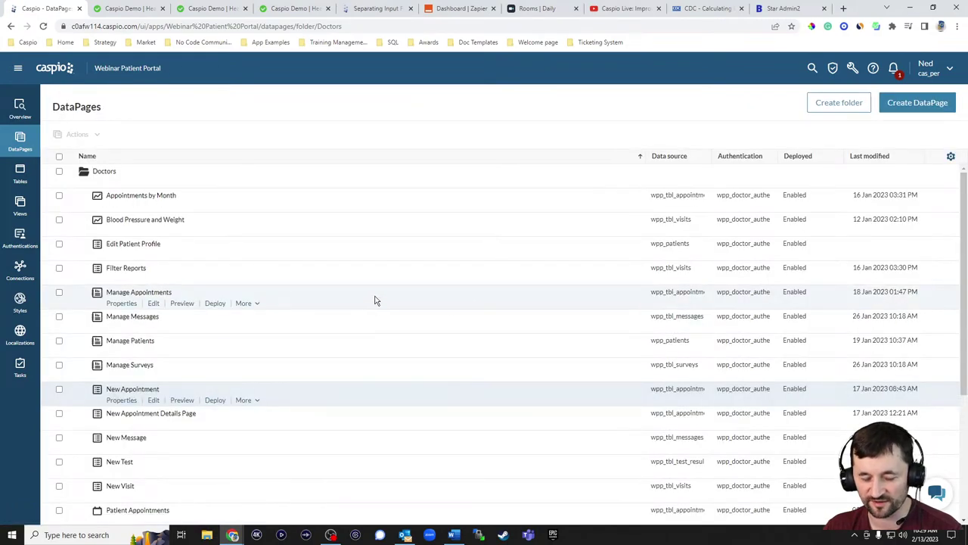
# Open the Manage Patients DataPage for editing and review its settings up to the search field configuration
pyautogui.scroll(-1, 374, 299)
pyautogui.scroll(-1, 375, 299)
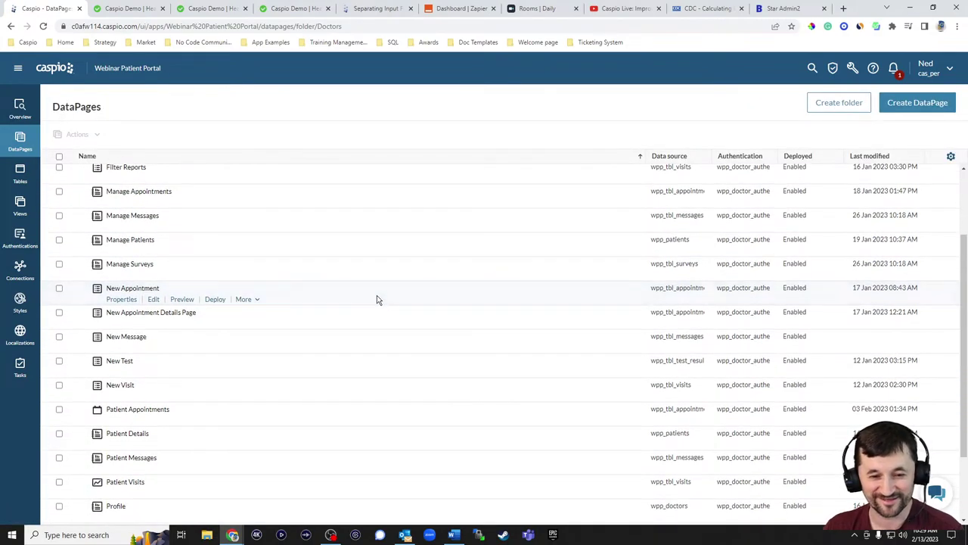
pyautogui.click(153, 252)
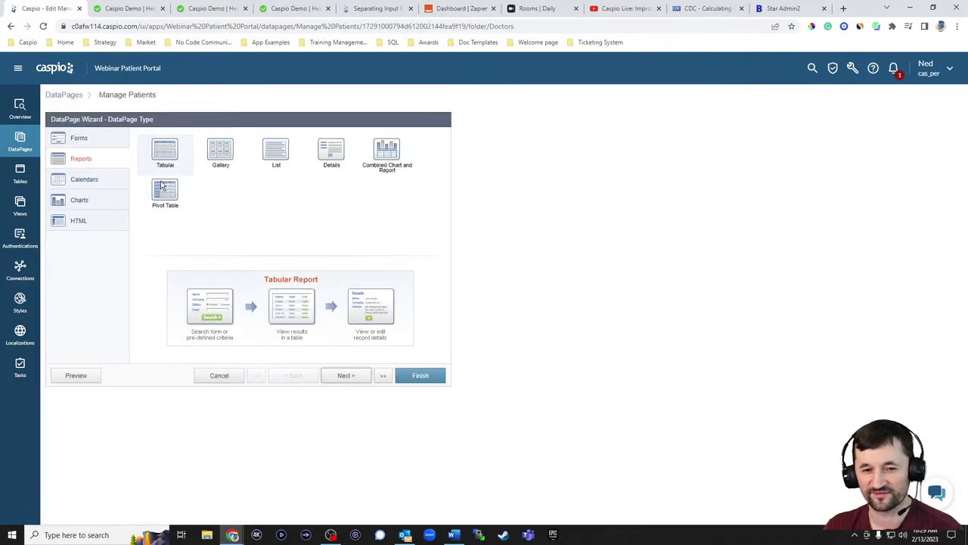
pyautogui.click(330, 375)
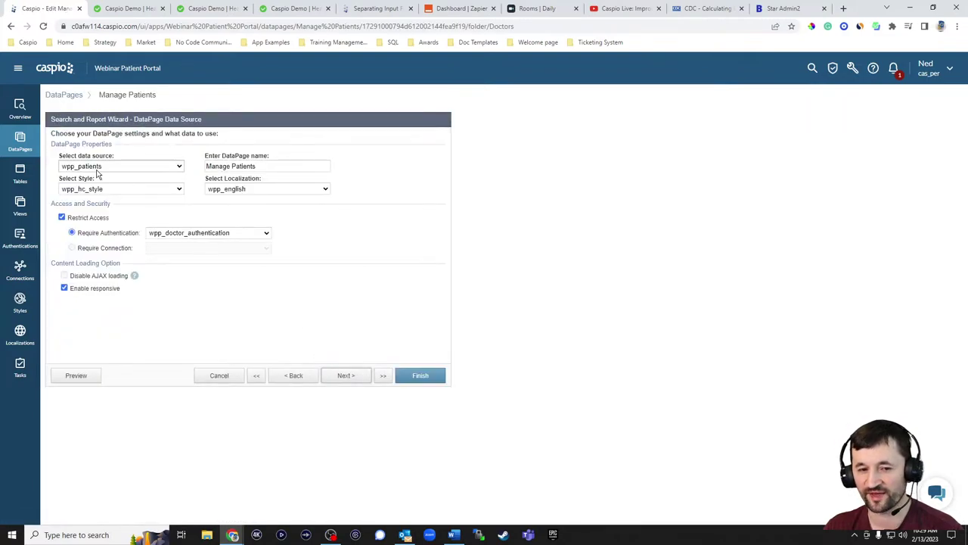
pyautogui.click(345, 375)
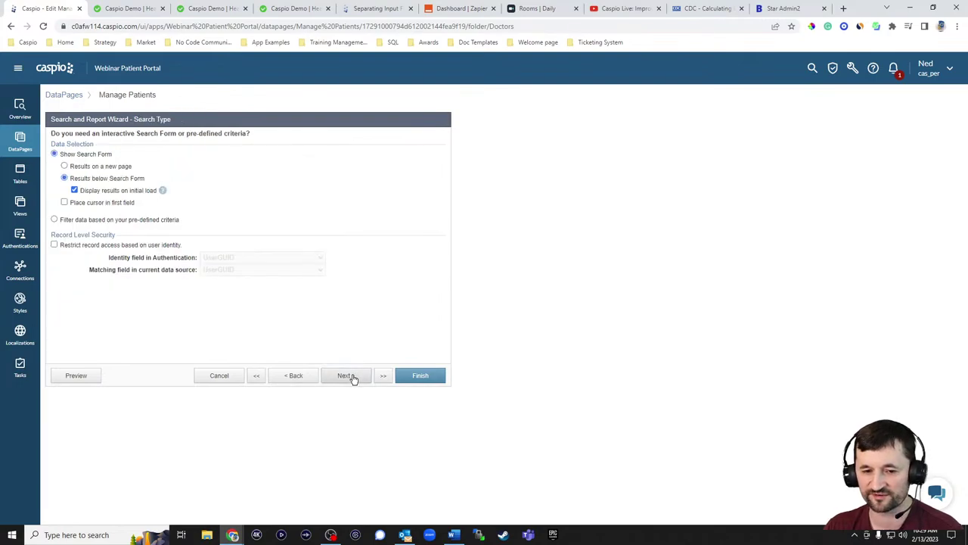
pyautogui.click(345, 375)
pyautogui.click(347, 376)
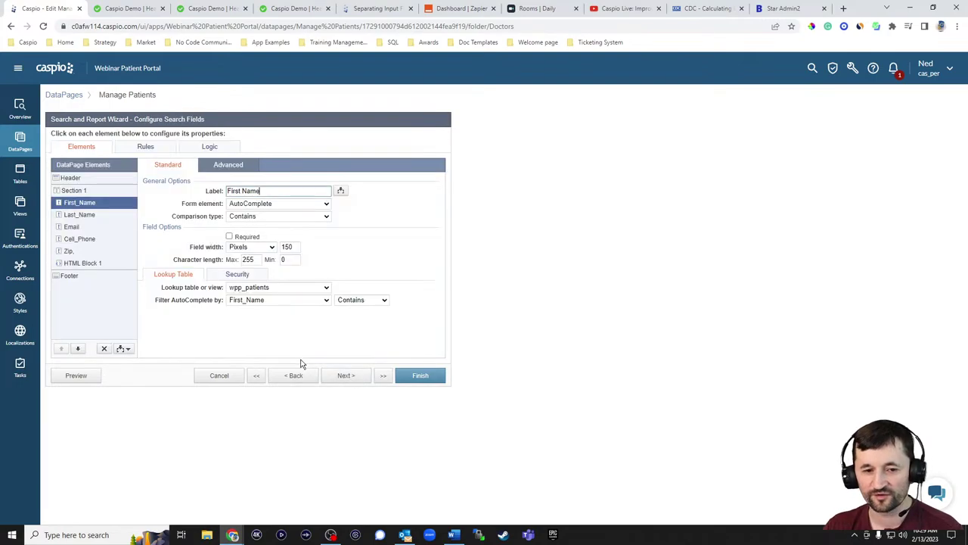
# Advance to the results page field configuration and examine the patient details link in HTML Block 1
pyautogui.click(347, 375)
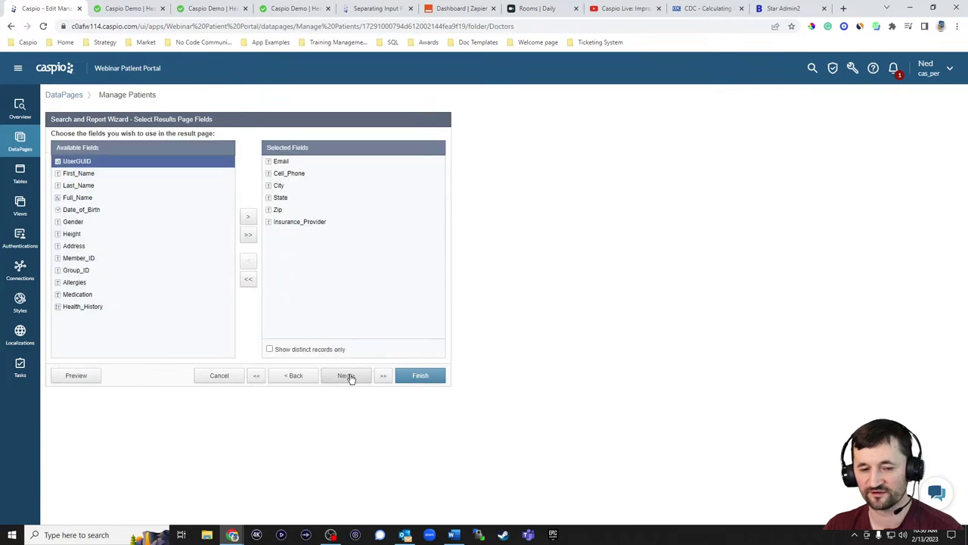
pyautogui.click(345, 376)
pyautogui.click(346, 376)
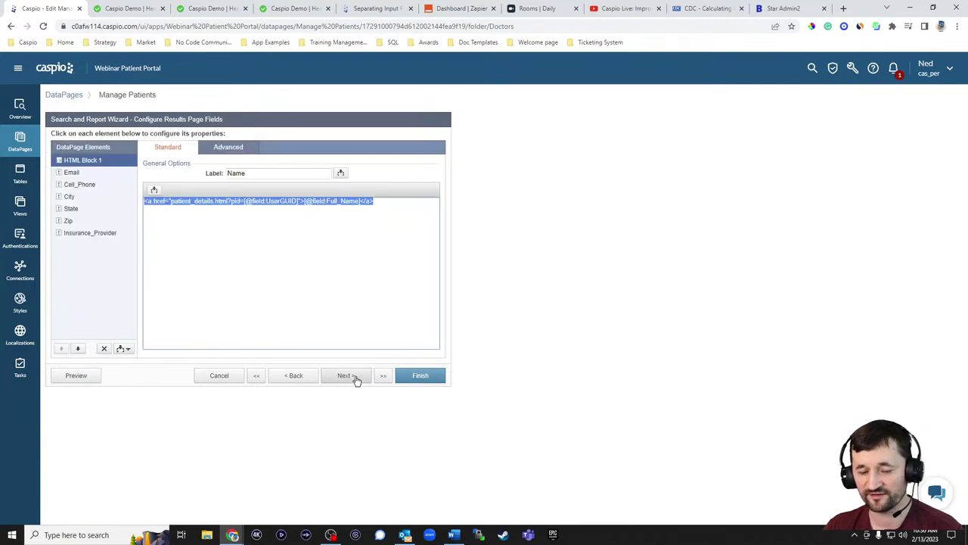
pyautogui.click(187, 226)
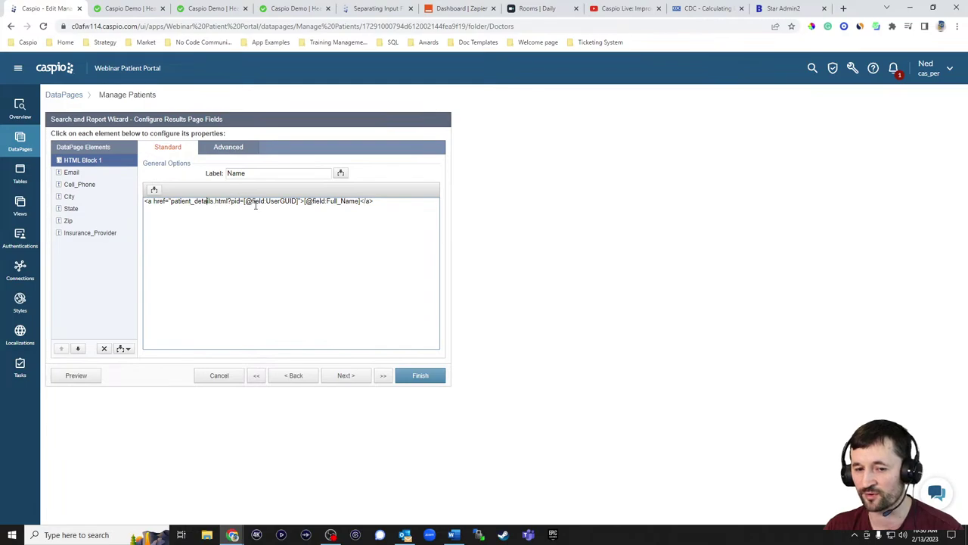
# Switch to the Medical portal, open the first listed patient's details and look through the whole page
pyautogui.click(214, 8)
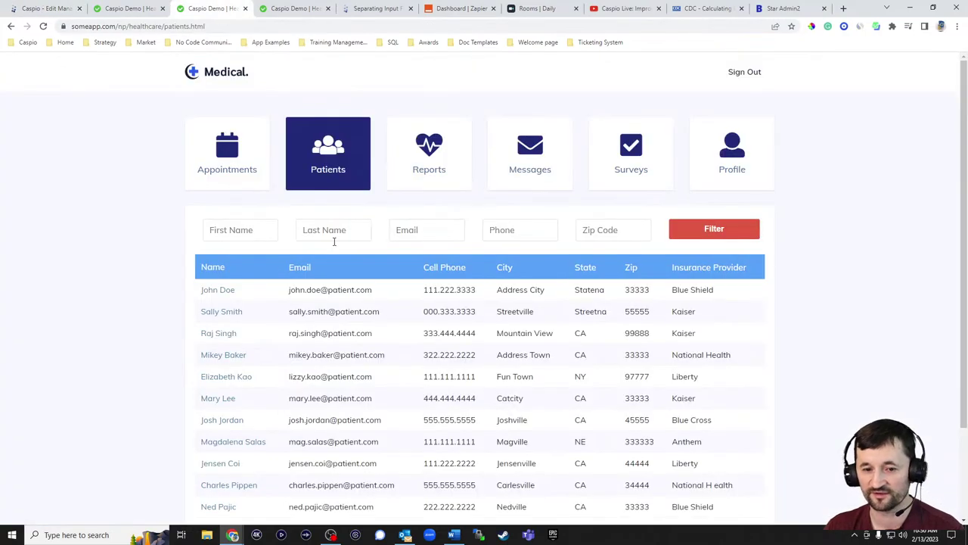
pyautogui.click(226, 295)
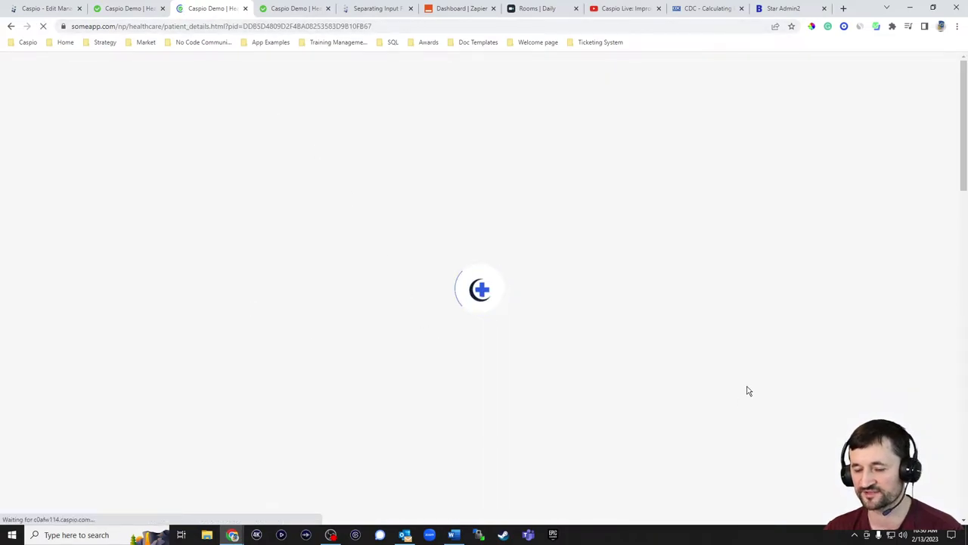
pyautogui.scroll(-8, 778, 292)
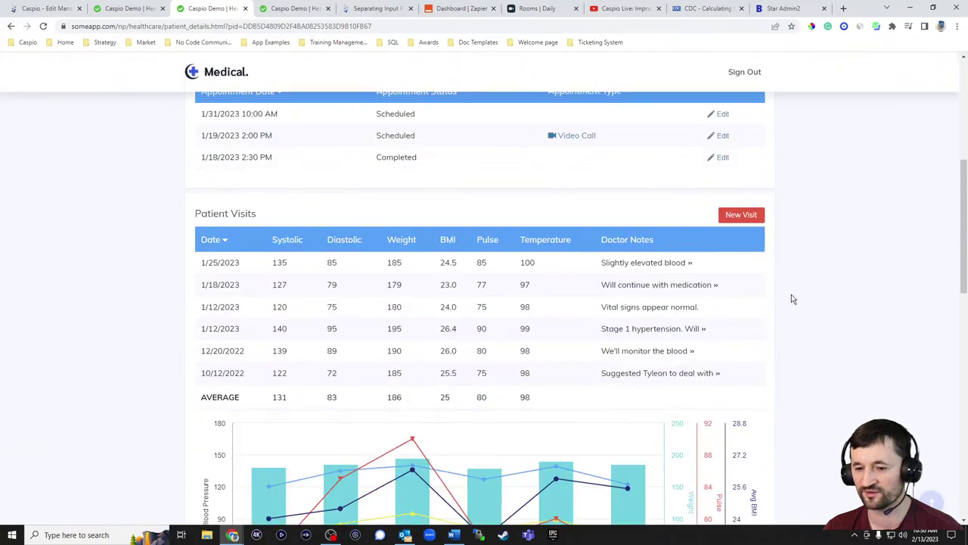
pyautogui.scroll(-3, 802, 314)
pyautogui.scroll(10, 813, 307)
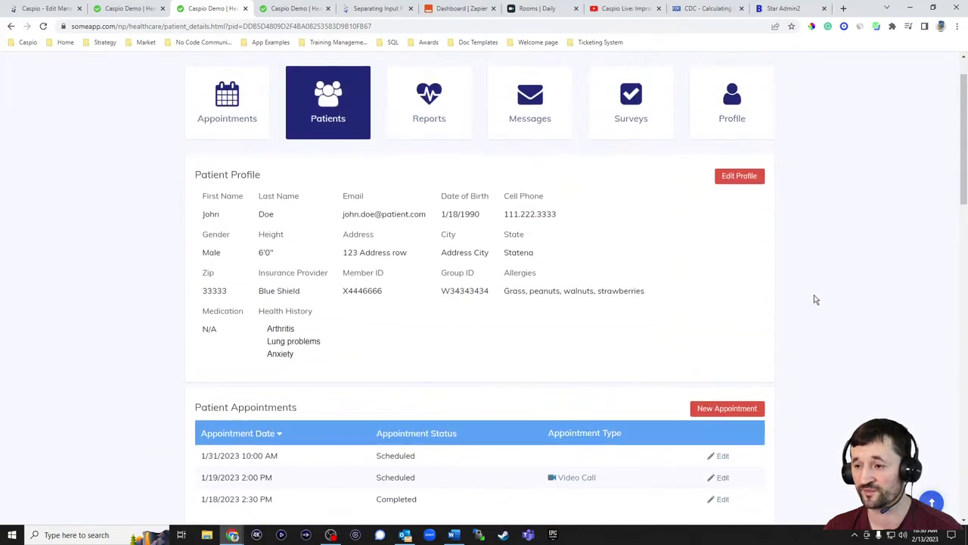
# Return to Caspio and leave the Manage Patients DataPage wizard without saving
pyautogui.click(55, 10)
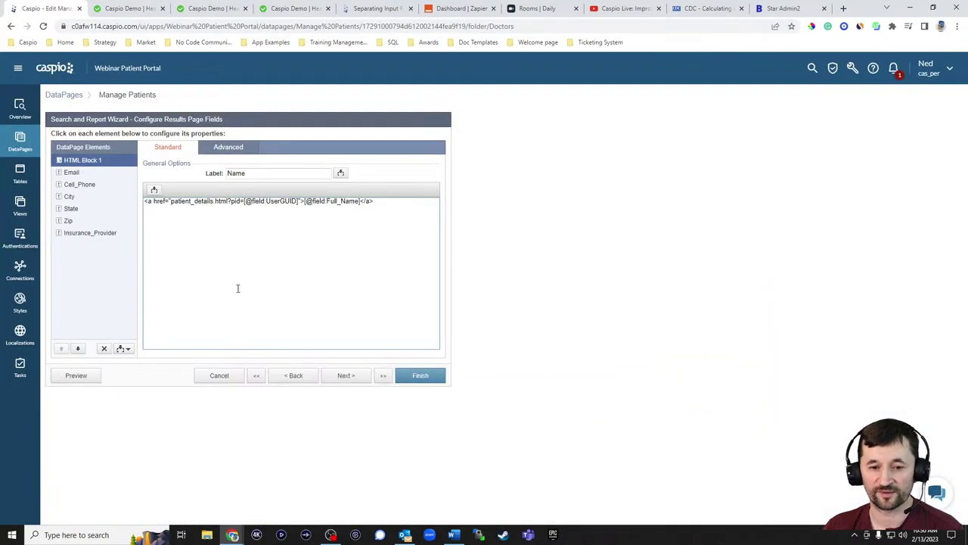
pyautogui.click(219, 375)
pyautogui.click(538, 267)
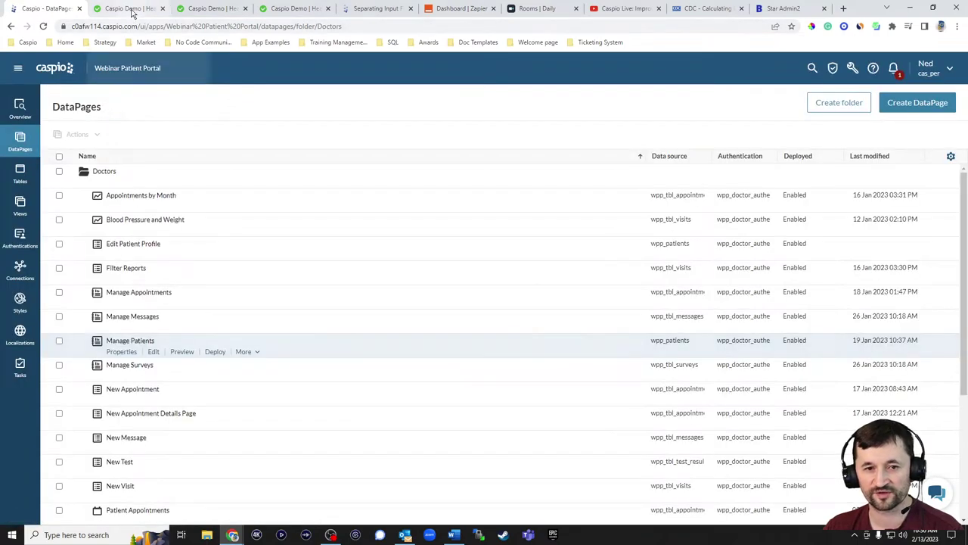
# Switch to the Medical portal, view the patient's Edit Profile form and close it
pyautogui.click(214, 10)
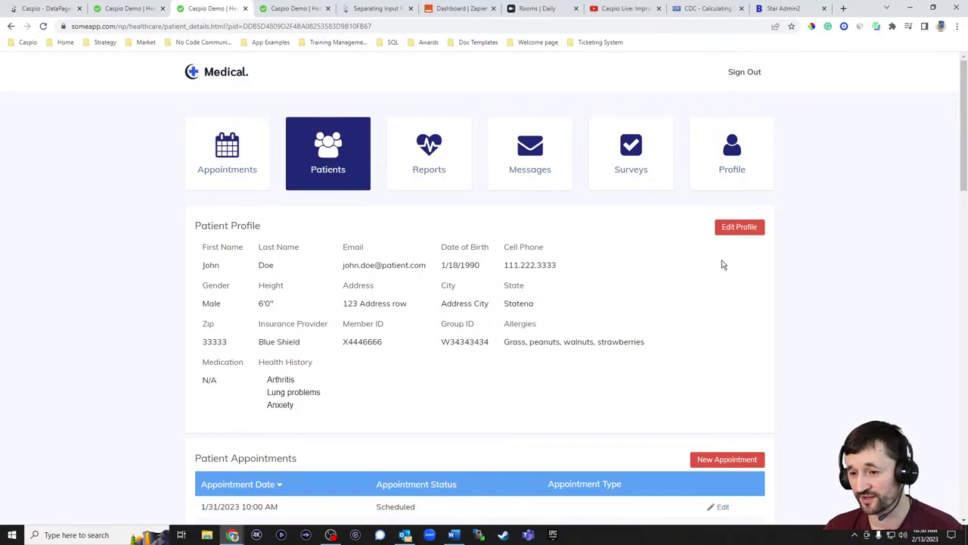
pyautogui.click(737, 233)
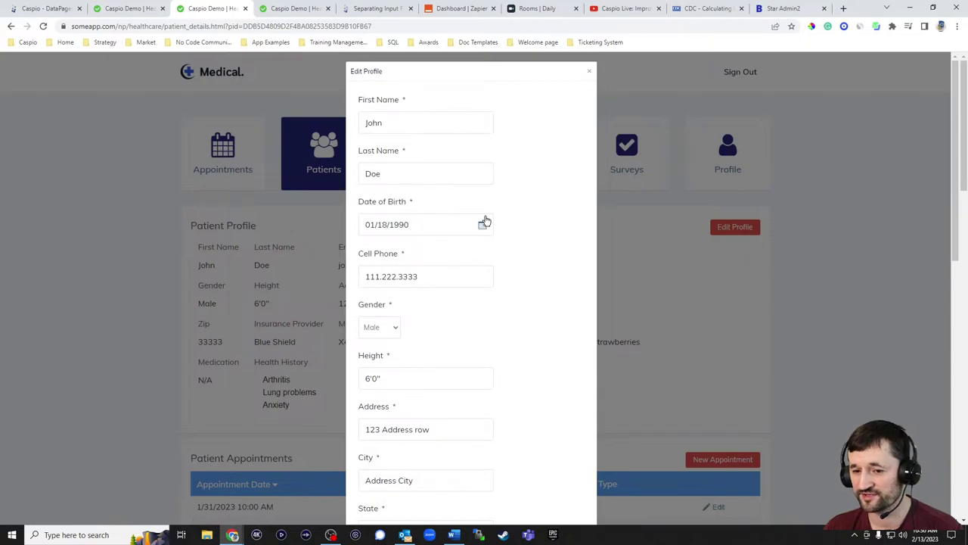
pyautogui.click(589, 71)
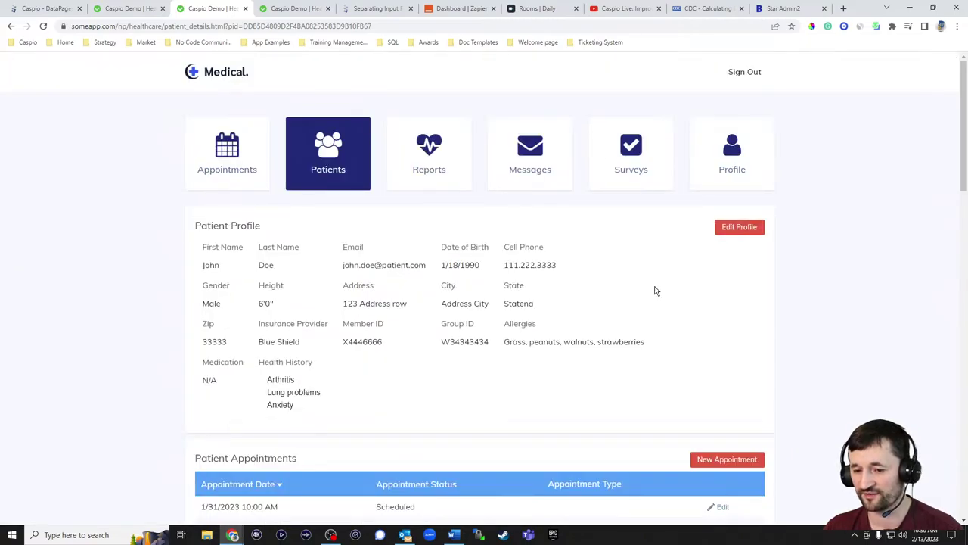
# View the New Appointment form from the Patient Appointments section and close it
pyautogui.scroll(-2, 655, 291)
pyautogui.click(706, 309)
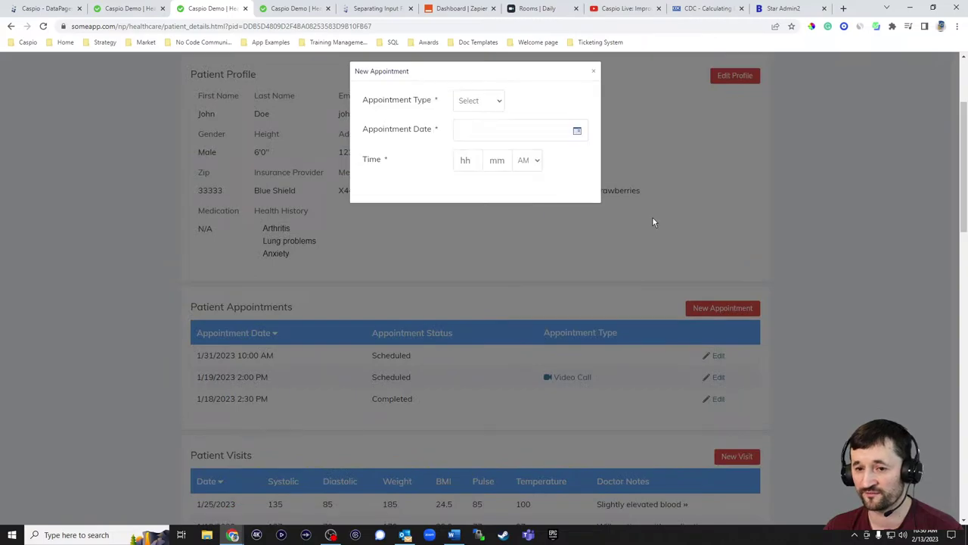
pyautogui.click(594, 74)
# Examine the Patient Visits table with its averages and the combined chart beneath it
pyautogui.scroll(-5, 791, 220)
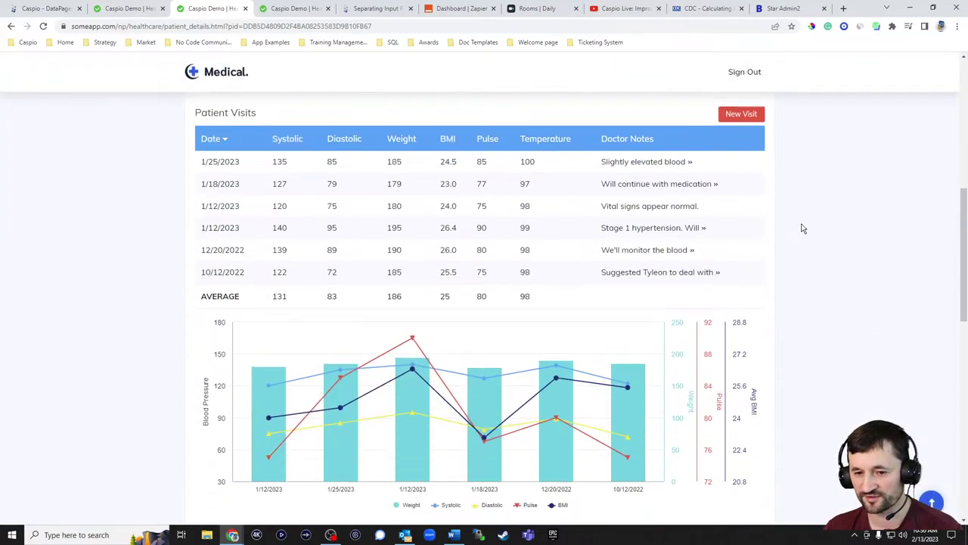
pyautogui.scroll(-1, 814, 238)
pyautogui.scroll(1, 817, 238)
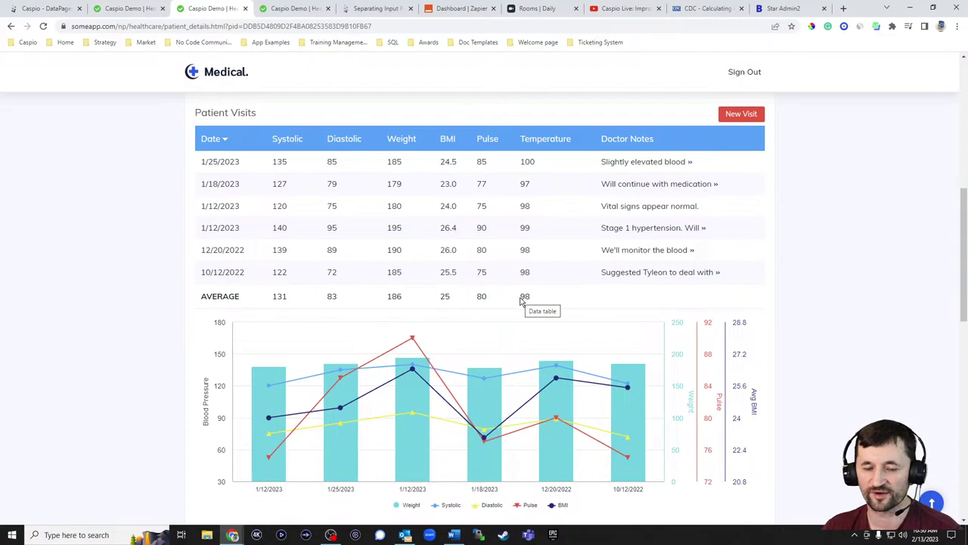
# Switch to Caspio and look through the Doctors folder for the DataPage behind the patient visits report
pyautogui.click(62, 12)
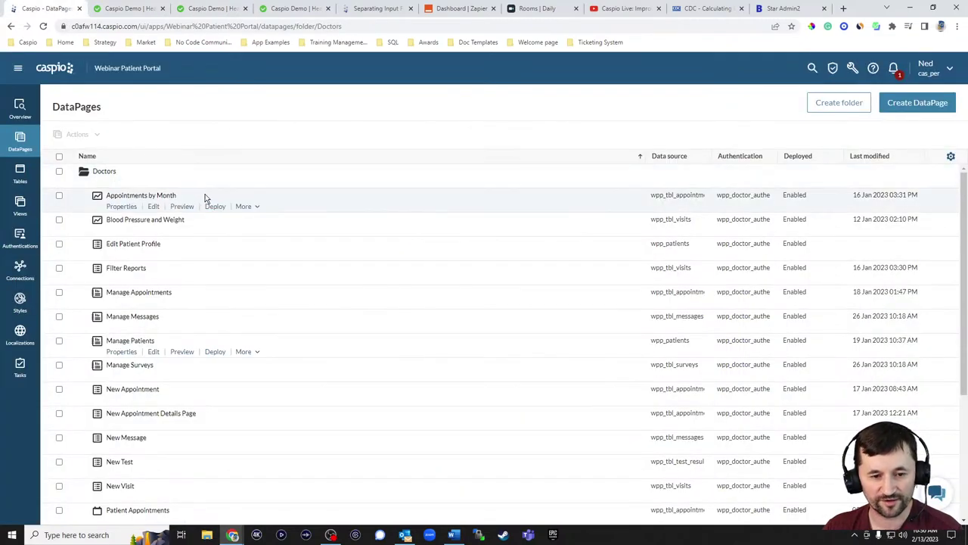
pyautogui.scroll(-2, 235, 212)
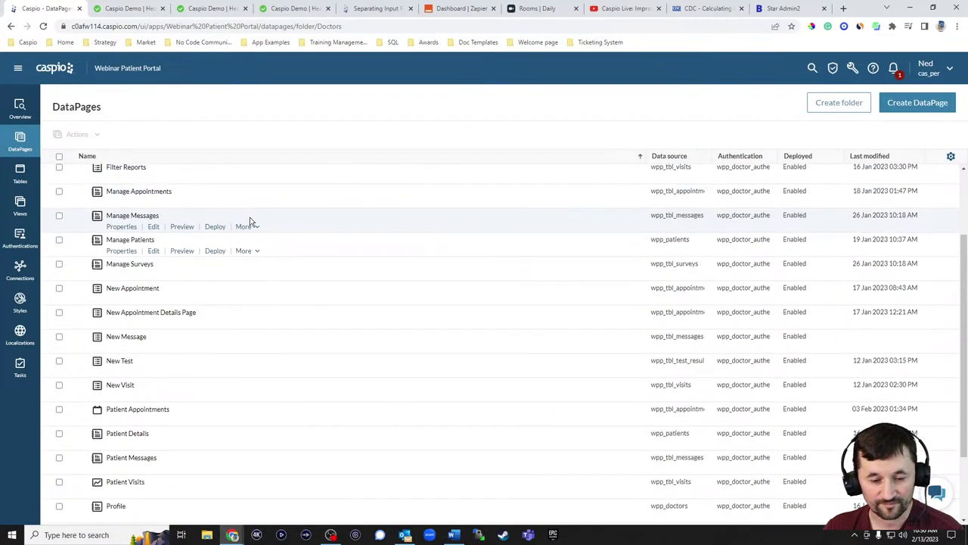
pyautogui.scroll(-2, 268, 227)
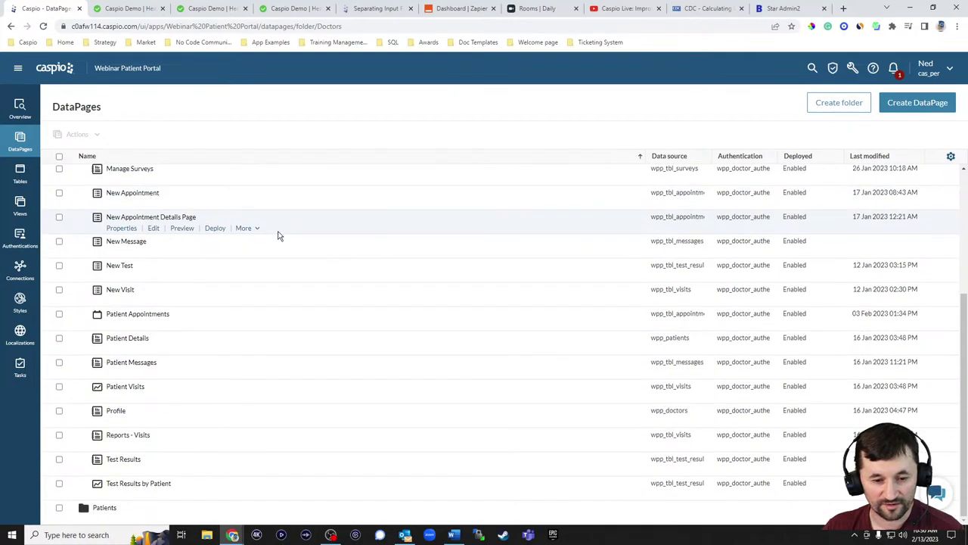
pyautogui.click(155, 447)
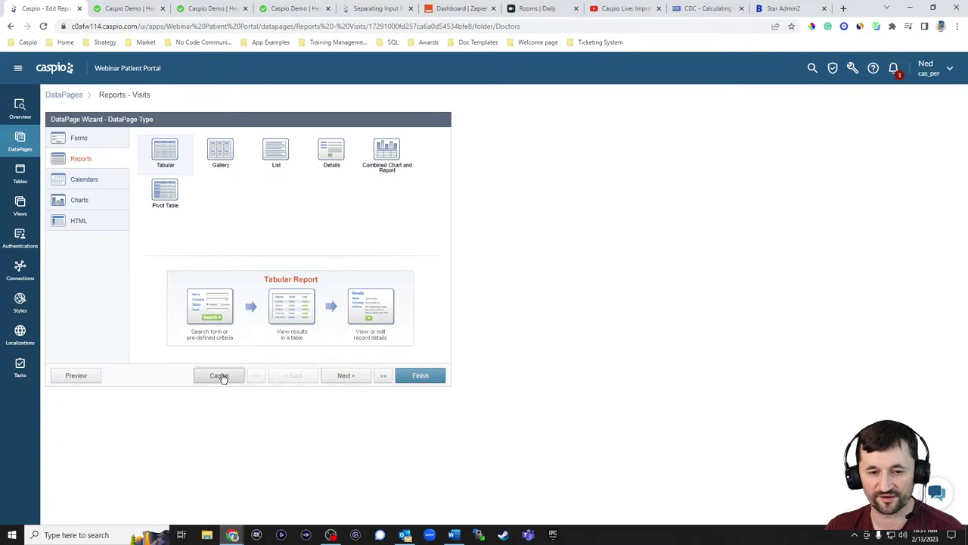
pyautogui.click(220, 376)
pyautogui.click(539, 263)
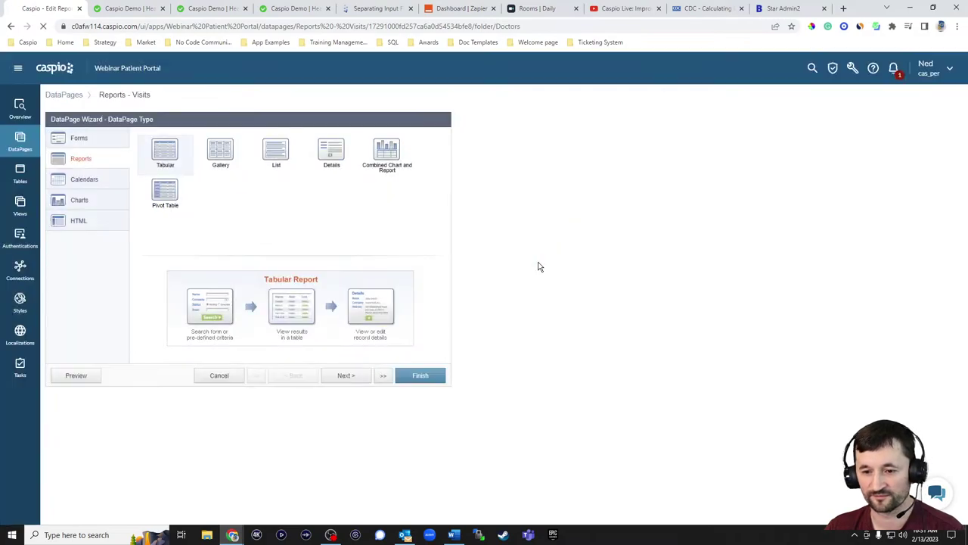
# Open the Patient Visits DataPage from the Doctors folder for editing and advance to its data source settings
pyautogui.scroll(-1, 242, 361)
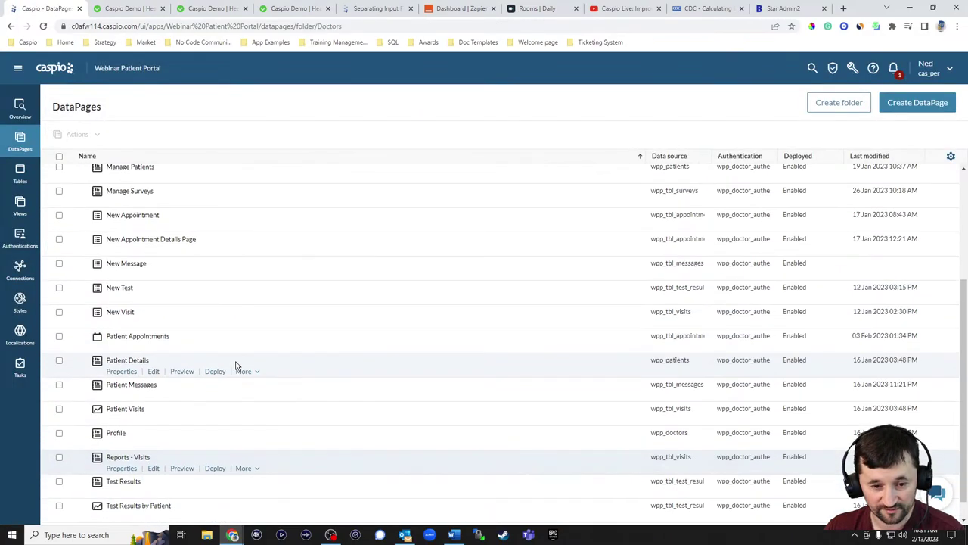
pyautogui.click(153, 421)
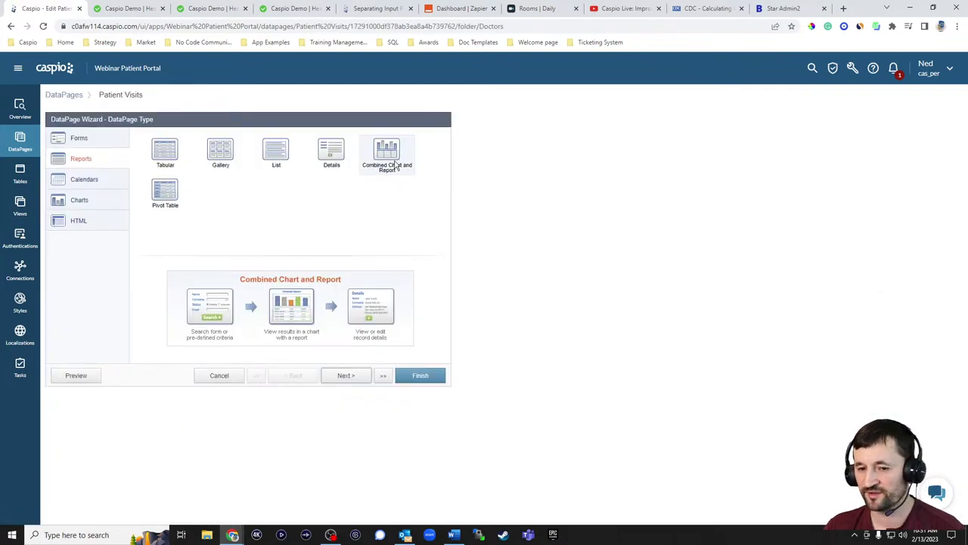
pyautogui.click(347, 378)
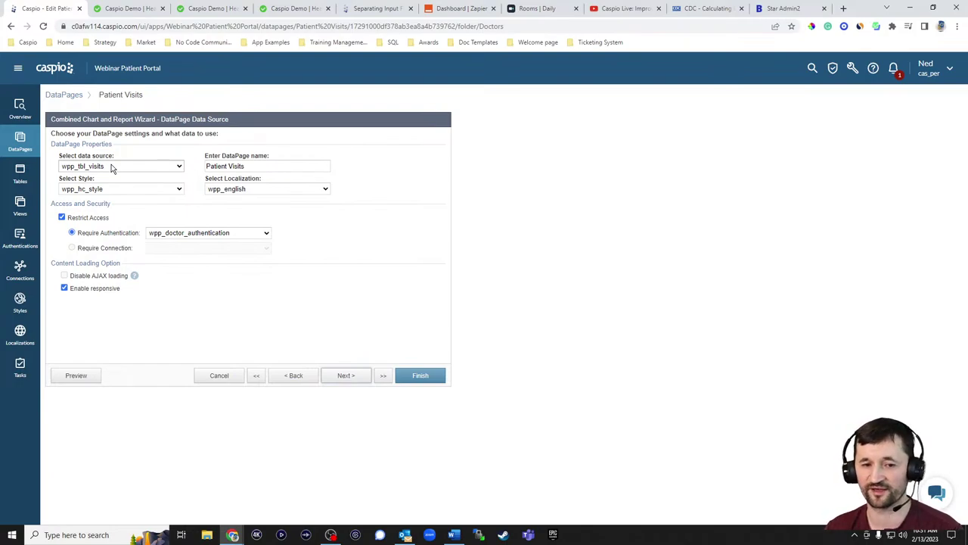
# Advance through the search type and filtering fields, and view the filter criteria configured for Patient_ID
pyautogui.click(346, 374)
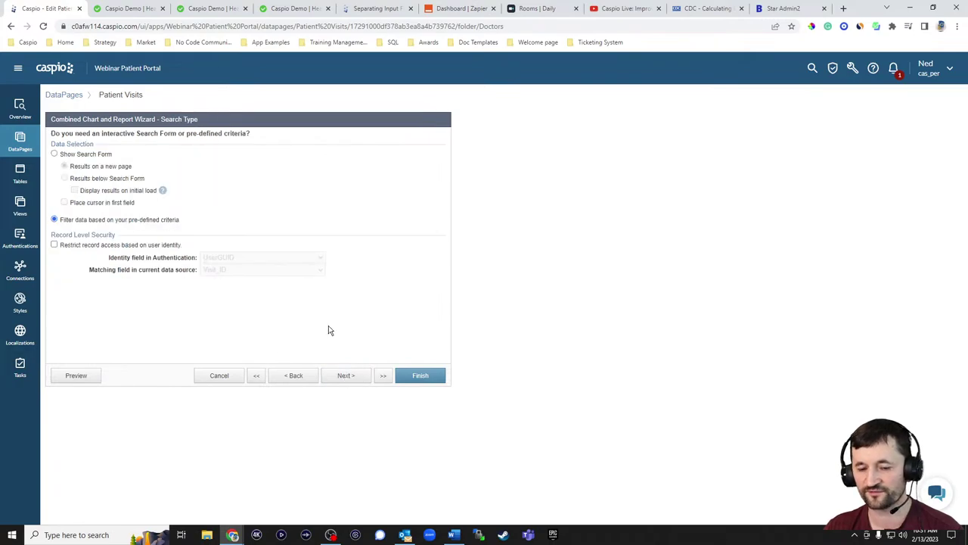
pyautogui.click(347, 376)
pyautogui.click(348, 374)
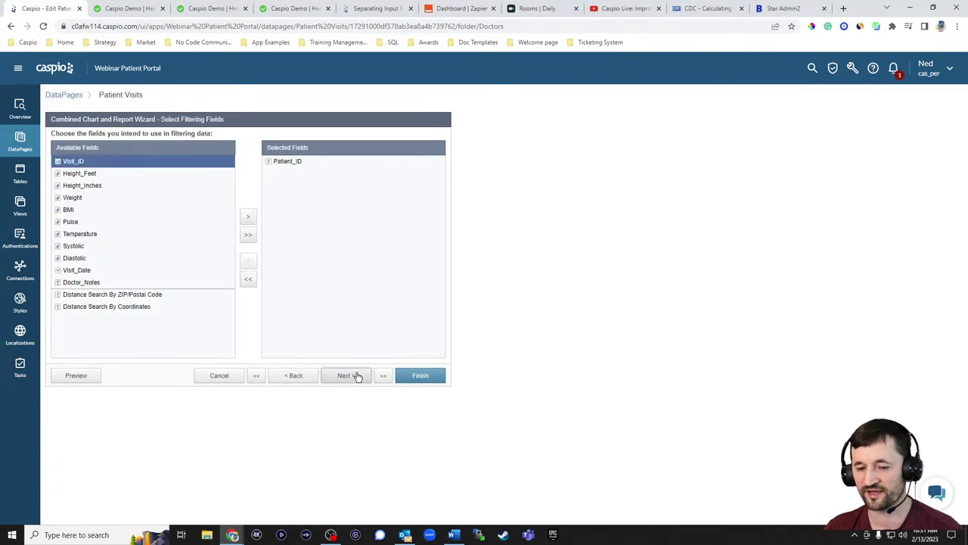
pyautogui.click(235, 203)
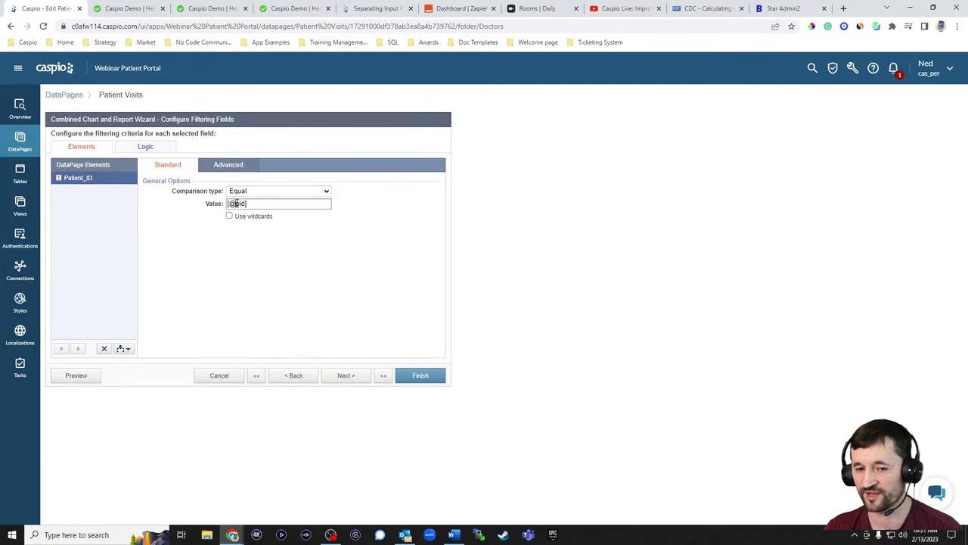
pyautogui.click(347, 376)
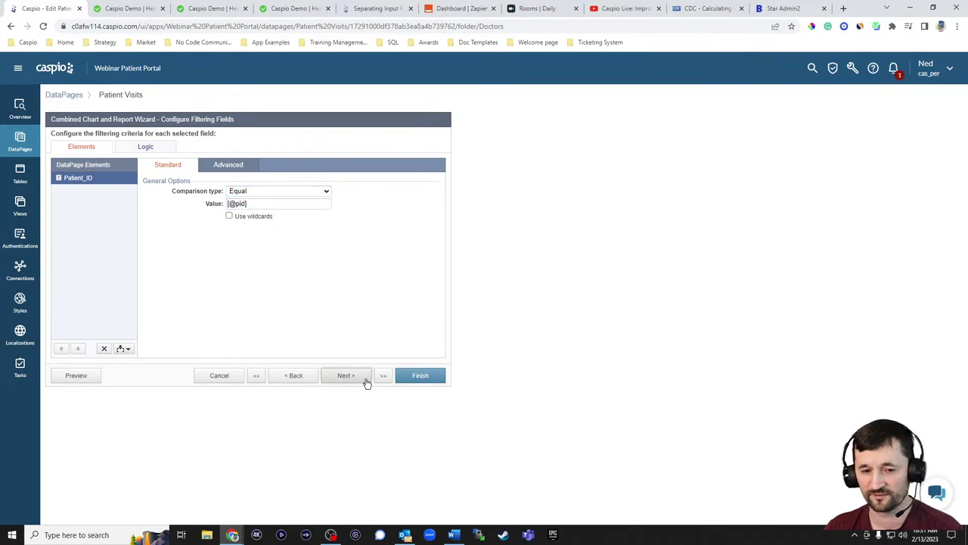
# Inspect the results page fields and Aggregate 1 settings, and compare them with the averages row of the live Patient Visits table
pyautogui.click(347, 376)
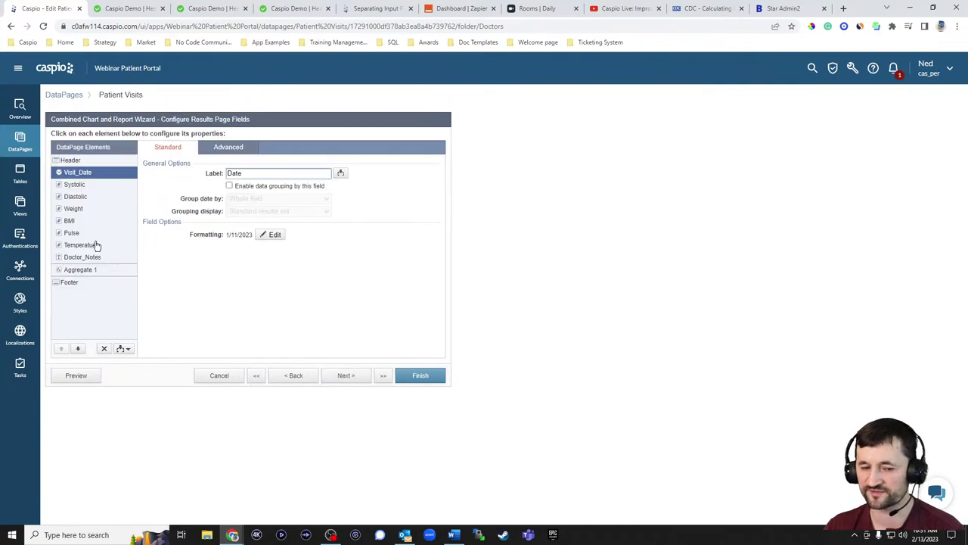
pyautogui.click(127, 349)
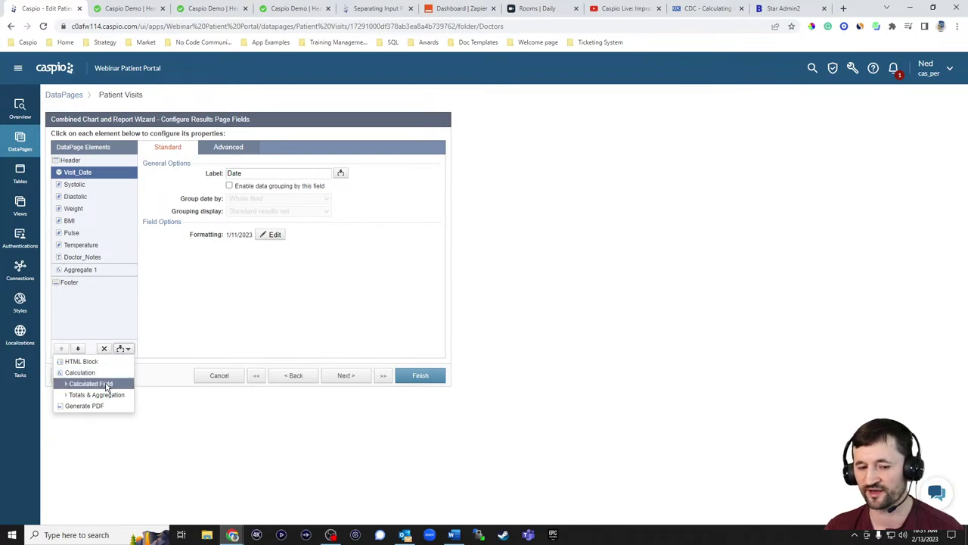
pyautogui.click(104, 273)
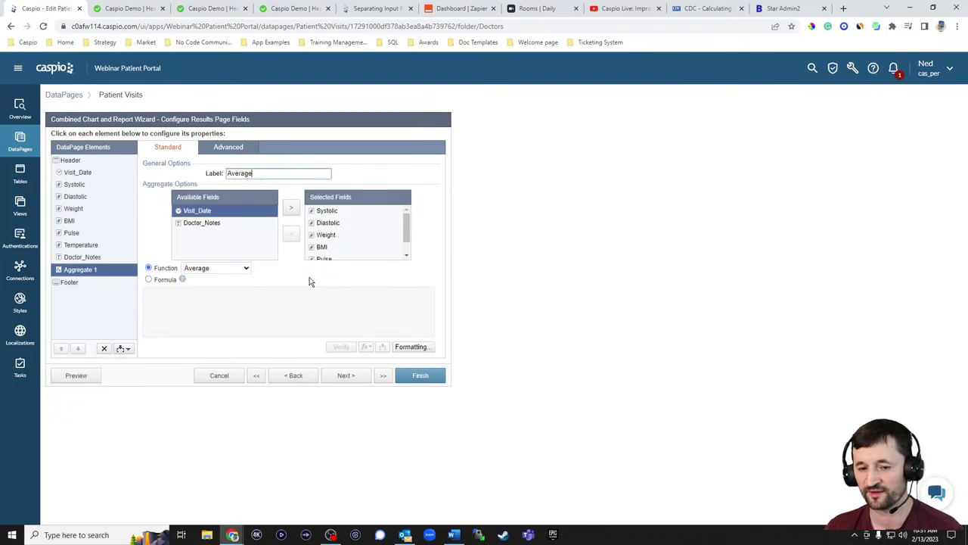
pyautogui.moveTo(405, 225)
pyautogui.mouseDown()
pyautogui.moveTo(407, 241)
pyautogui.moveTo(404, 225)
pyautogui.mouseUp()
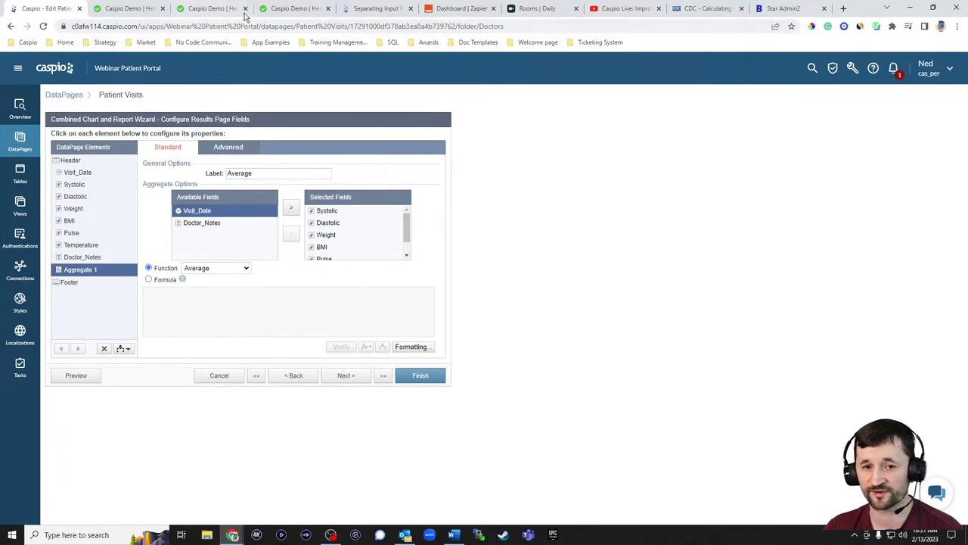
pyautogui.click(215, 10)
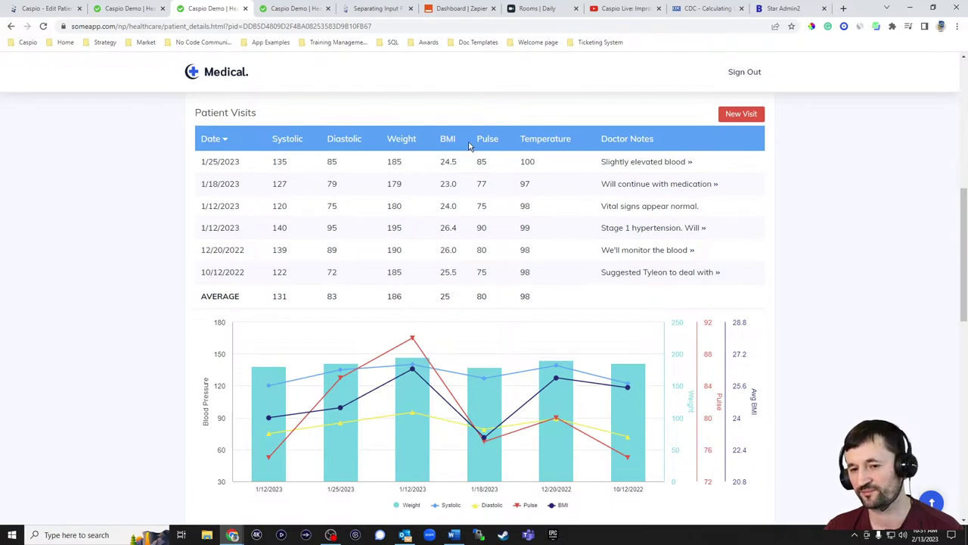
pyautogui.moveTo(274, 297); pyautogui.dragTo(457, 300)
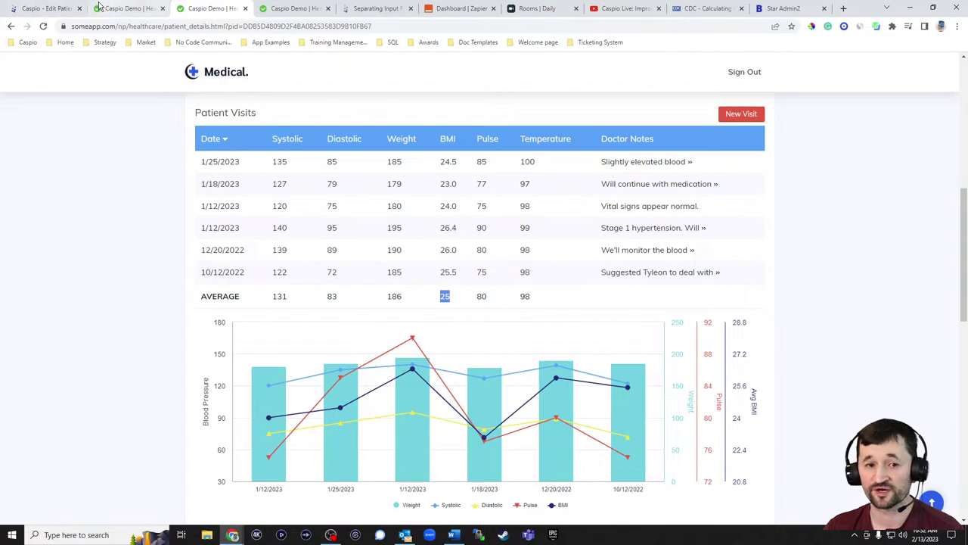
# Return to Caspio and view the advanced options of the Doctor_Notes field
pyautogui.click(72, 9)
pyautogui.click(85, 258)
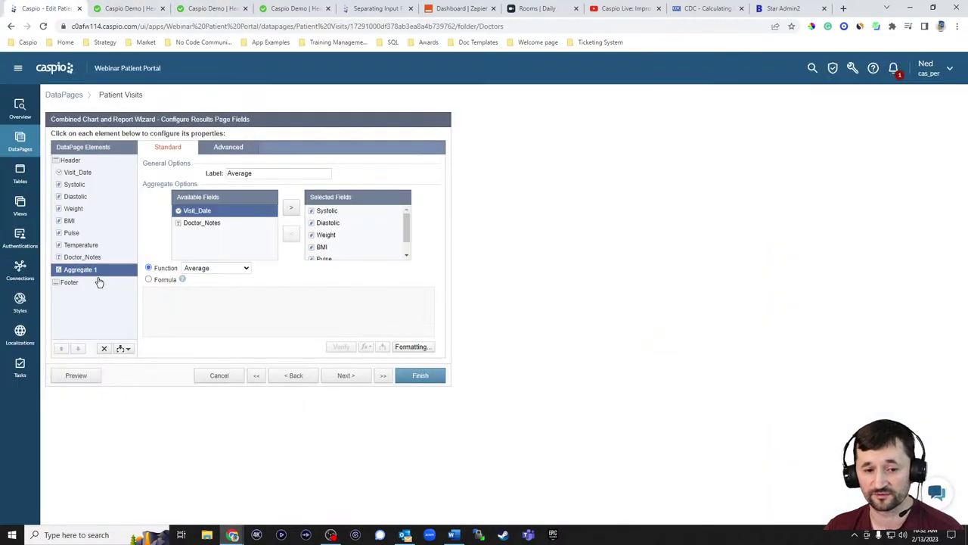
pyautogui.click(228, 148)
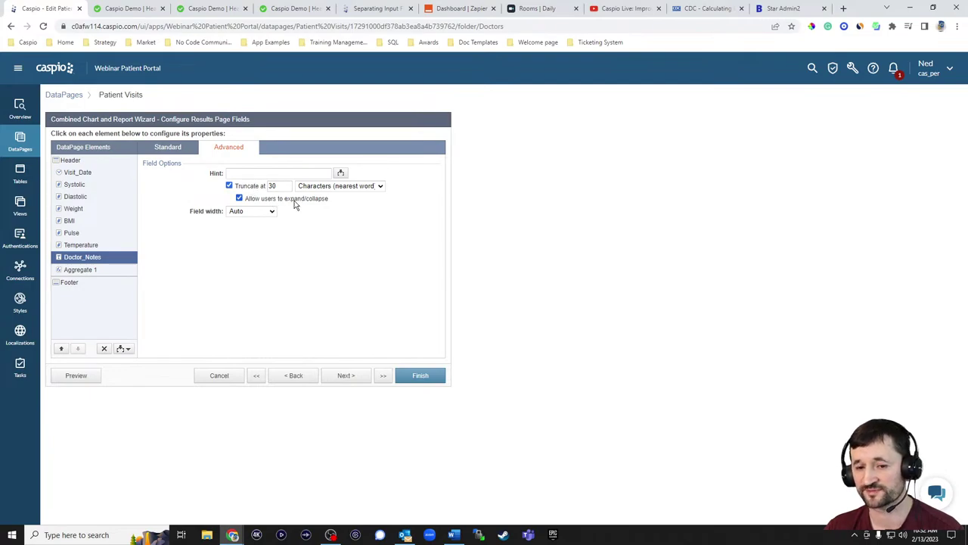
# Switch to the Medical portal, expand the 1/18/2023 doctor note in the visits table and collapse it again
pyautogui.click(215, 9)
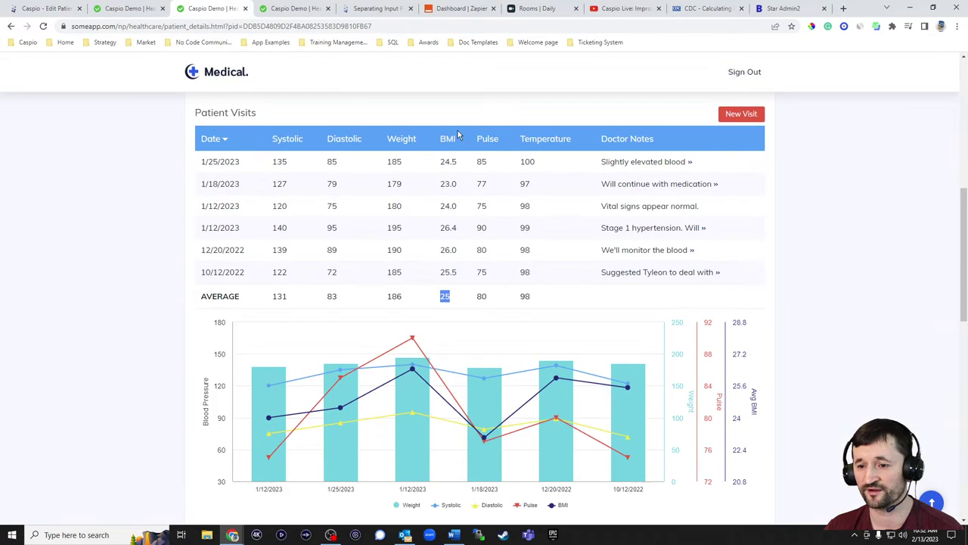
pyautogui.click(716, 184)
pyautogui.click(551, 195)
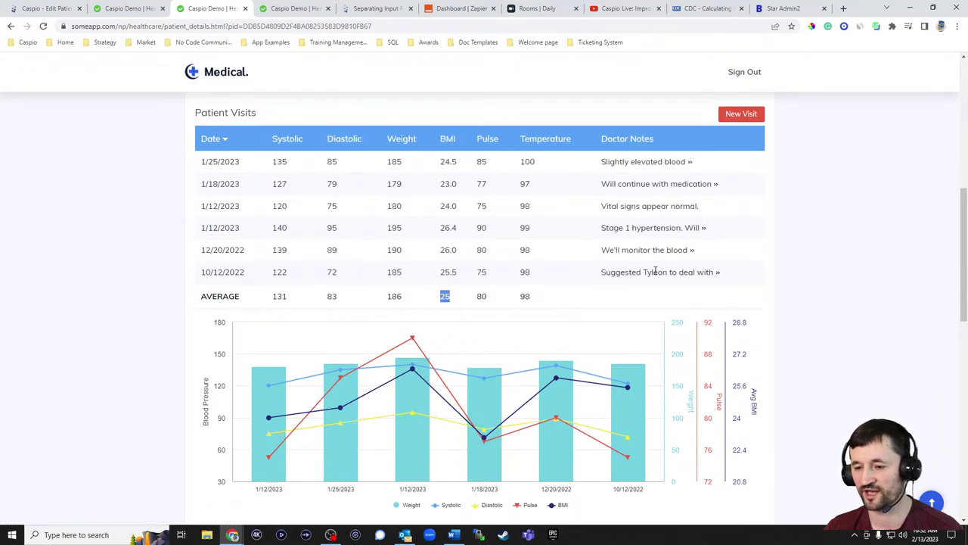
# Return to Caspio, advance past the chart type to the chart options, and view the element types that can be added
pyautogui.click(46, 9)
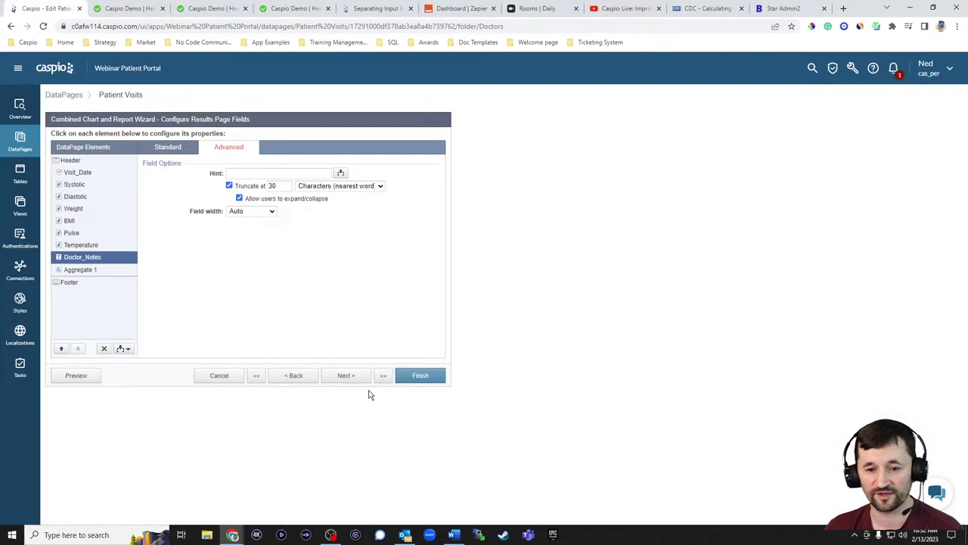
pyautogui.click(348, 376)
pyautogui.click(348, 376)
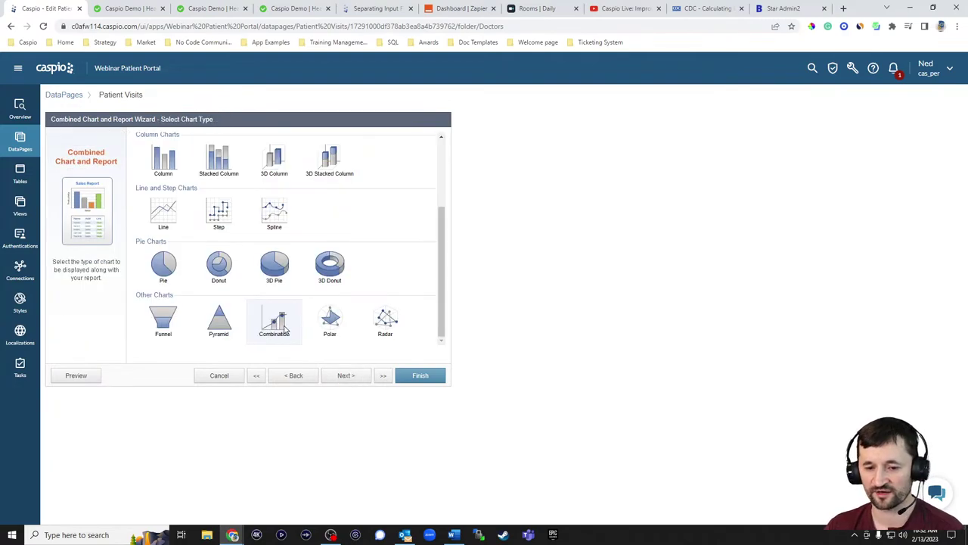
pyautogui.click(350, 376)
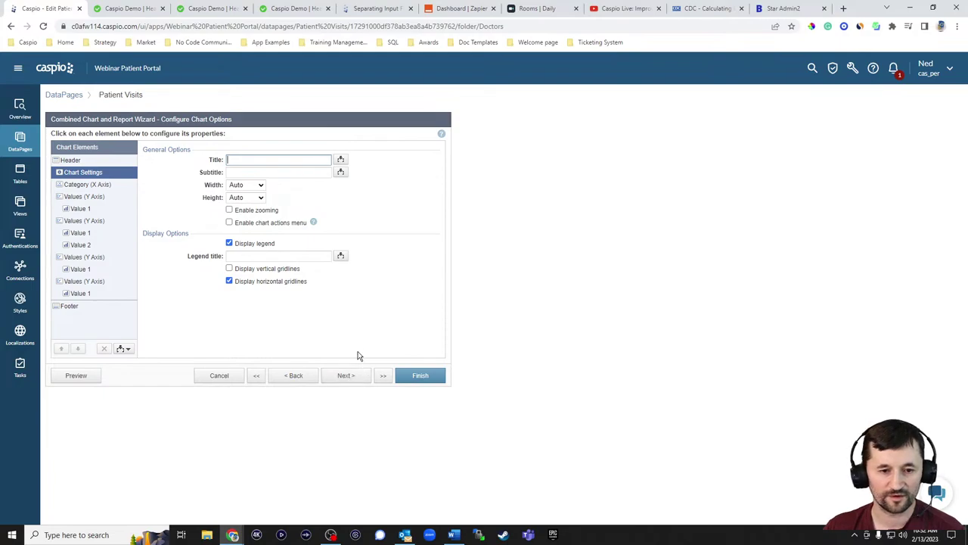
pyautogui.click(123, 349)
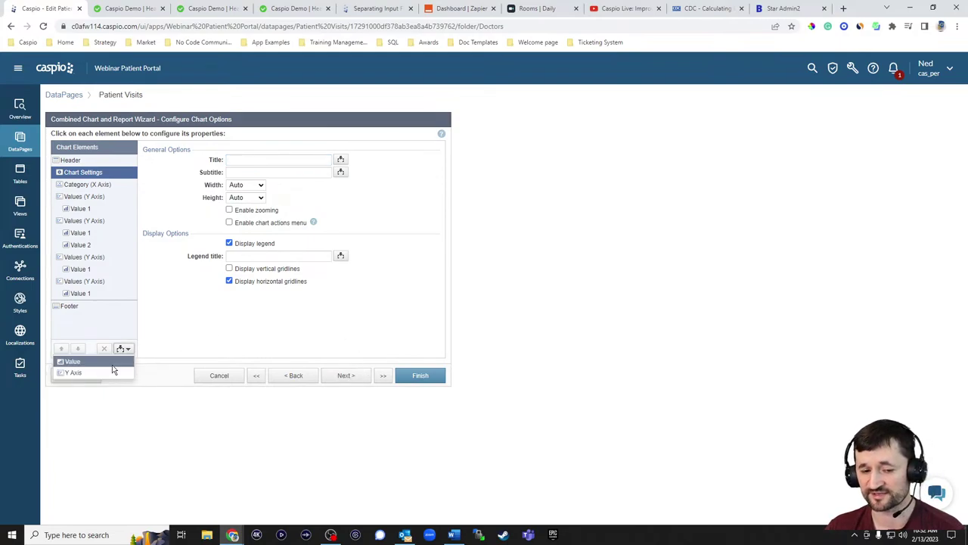
pyautogui.click(165, 332)
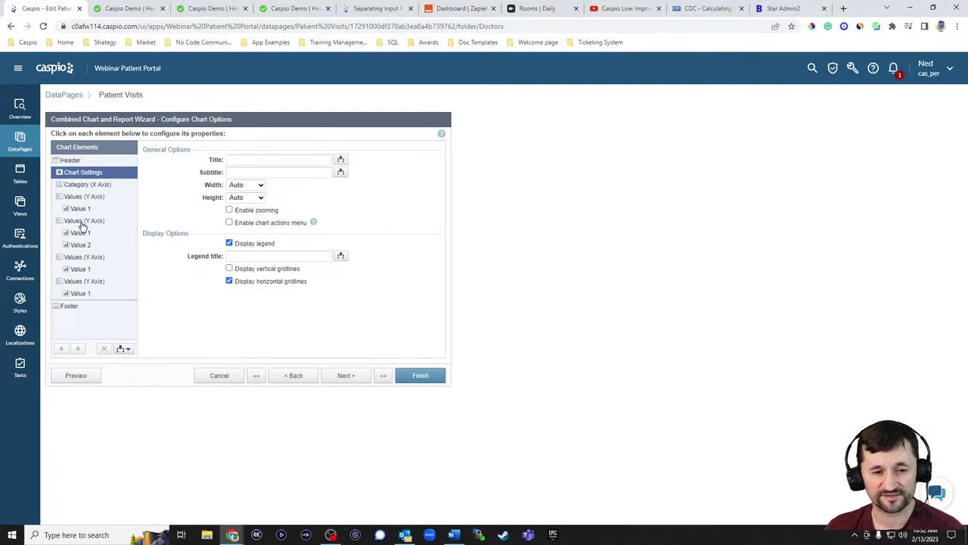
# Check the axes of the live visits chart, then inspect the first Y axis and its value in Caspio
pyautogui.click(203, 11)
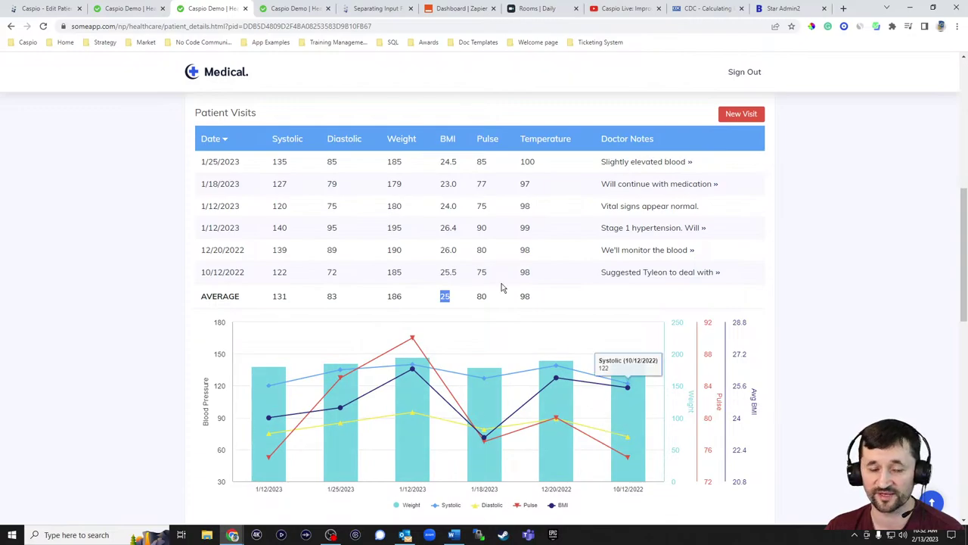
pyautogui.click(55, 15)
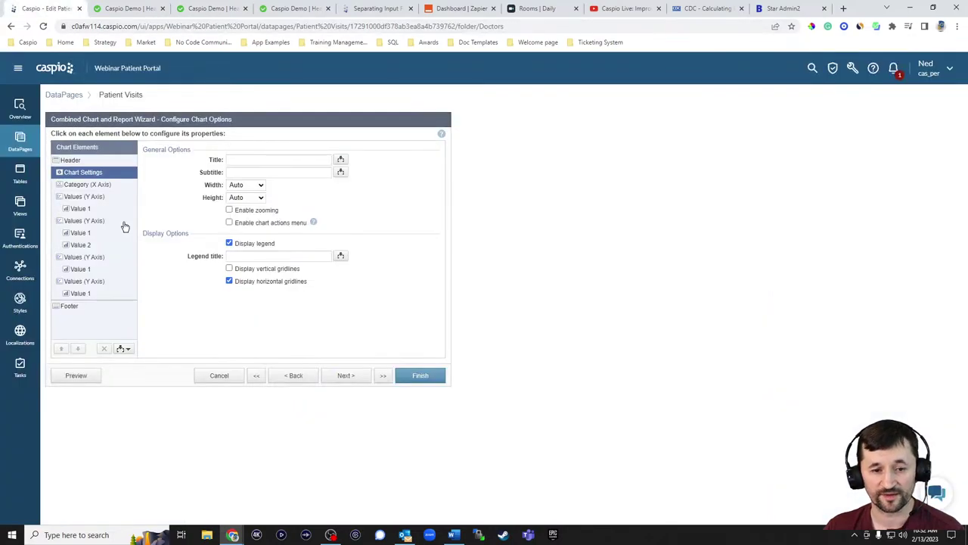
pyautogui.click(83, 200)
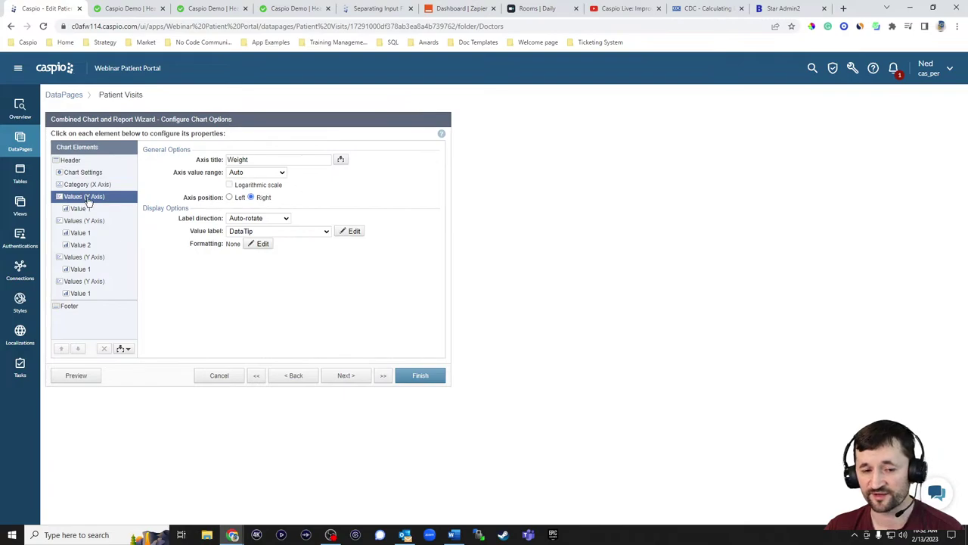
pyautogui.click(95, 210)
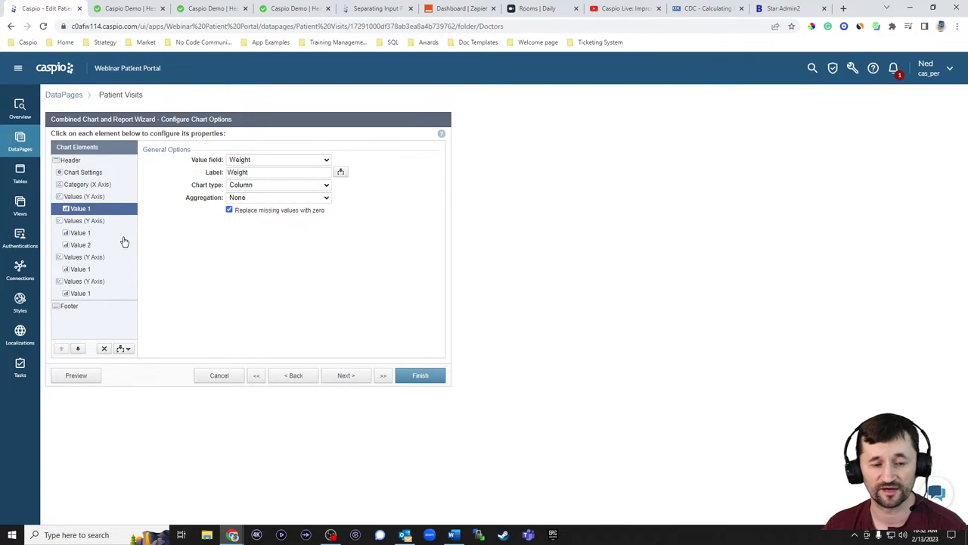
# Inspect the Blood Pressure axis with its Systolic and Diastolic values, and the settings of the Pulse and Avg BMI axes
pyautogui.click(82, 220)
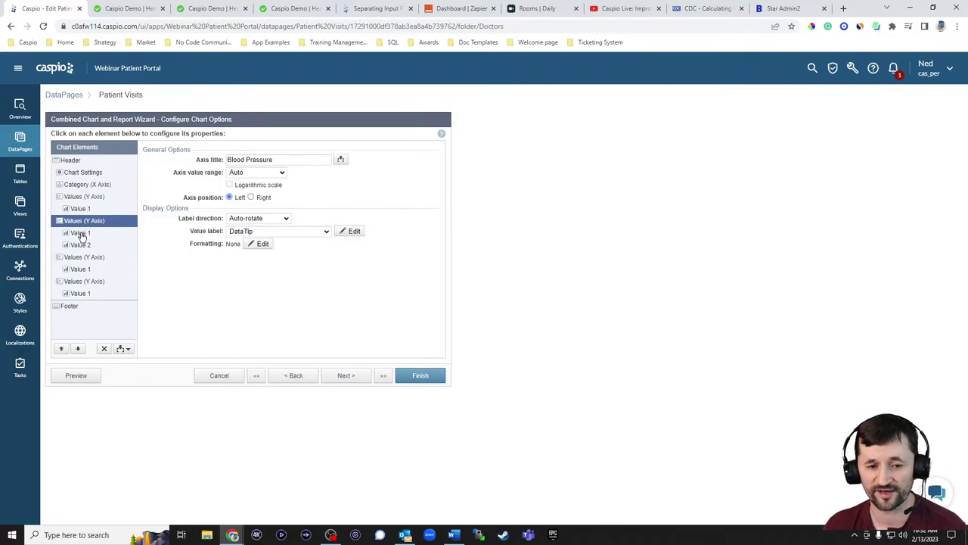
pyautogui.click(81, 234)
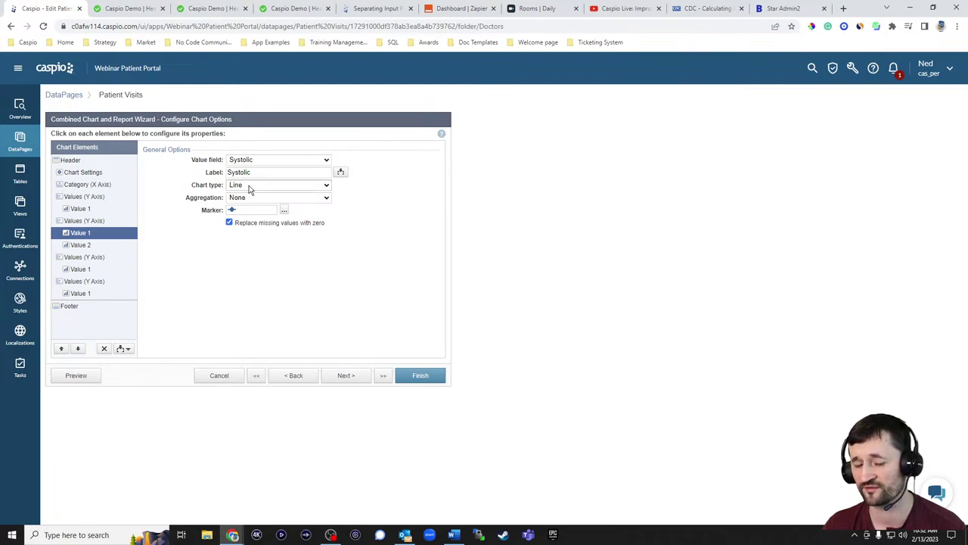
pyautogui.click(92, 246)
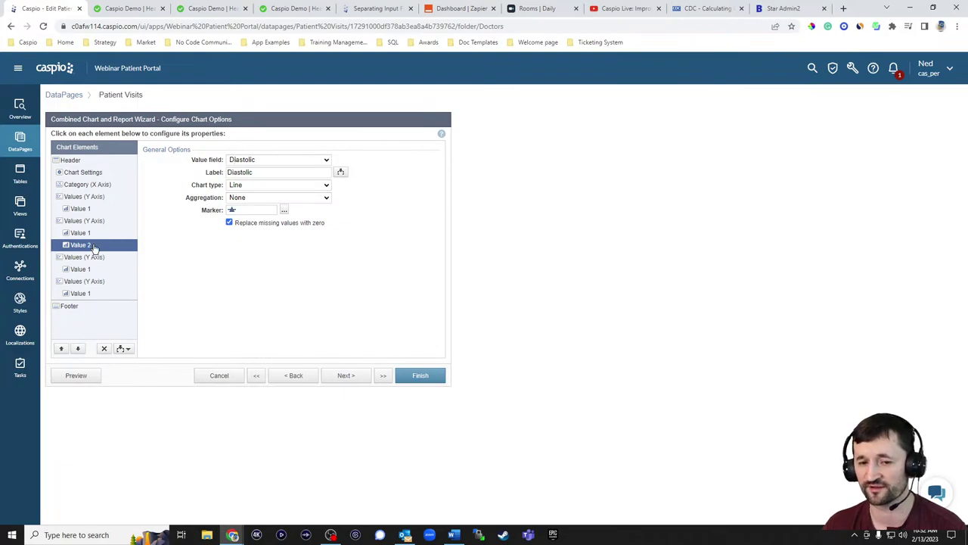
pyautogui.click(84, 258)
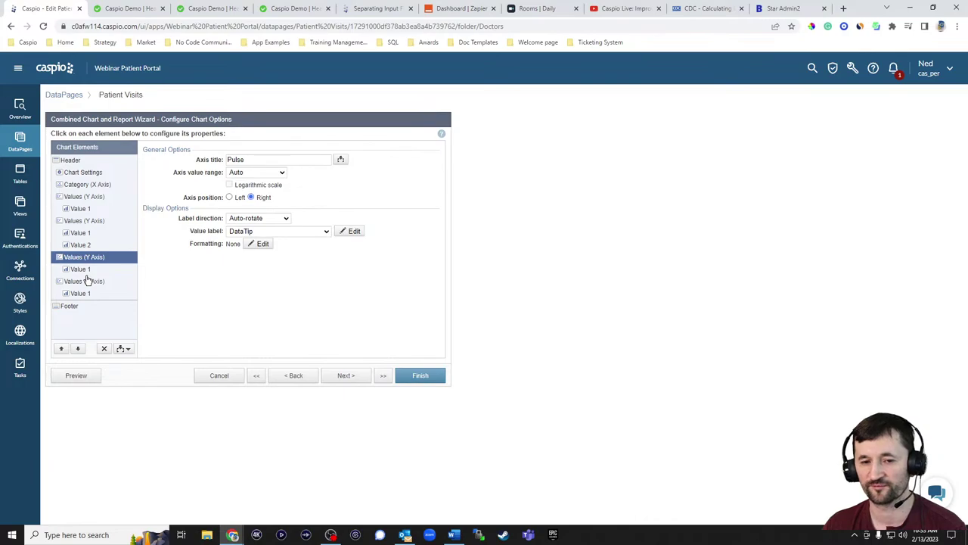
pyautogui.click(85, 280)
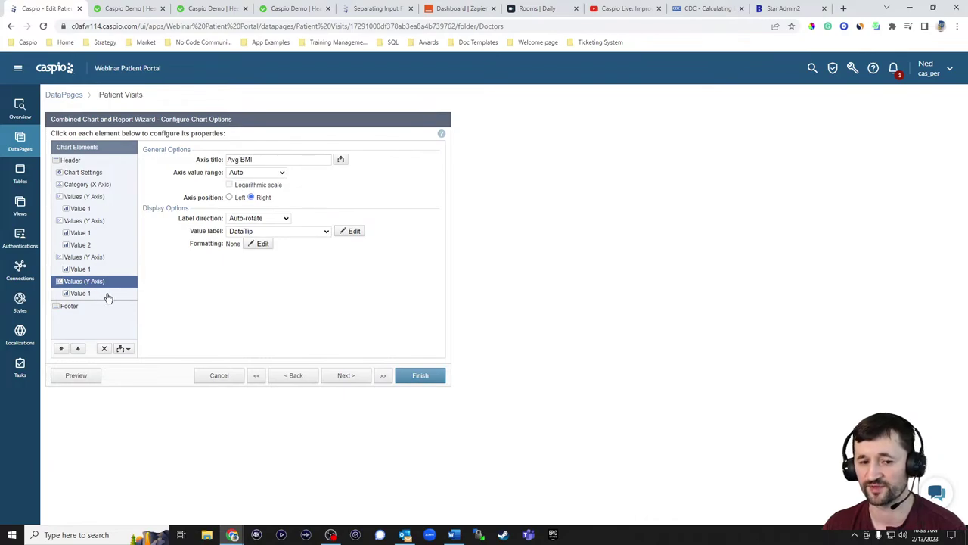
# View the marker choices for the BMI value, close them, and switch back to the visits chart in the Medical portal
pyautogui.click(98, 295)
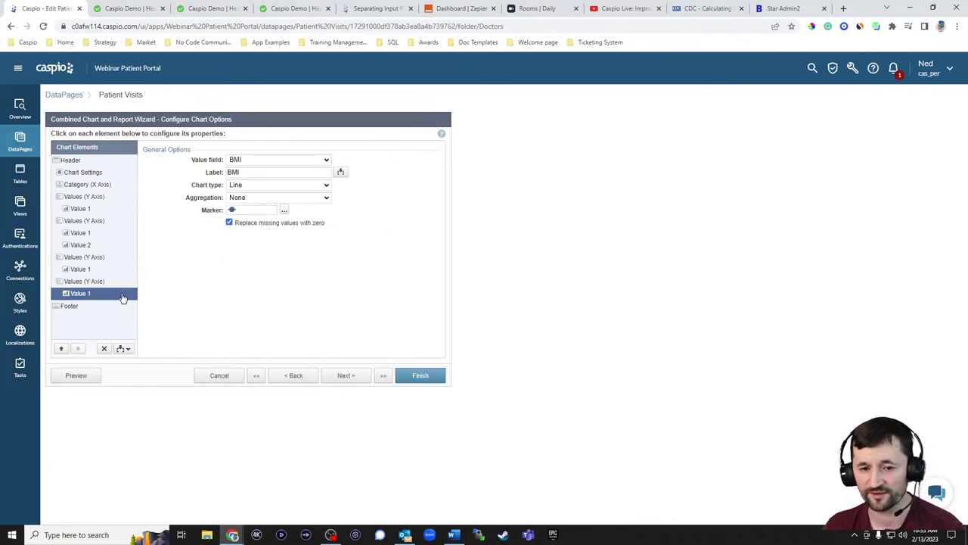
pyautogui.click(284, 211)
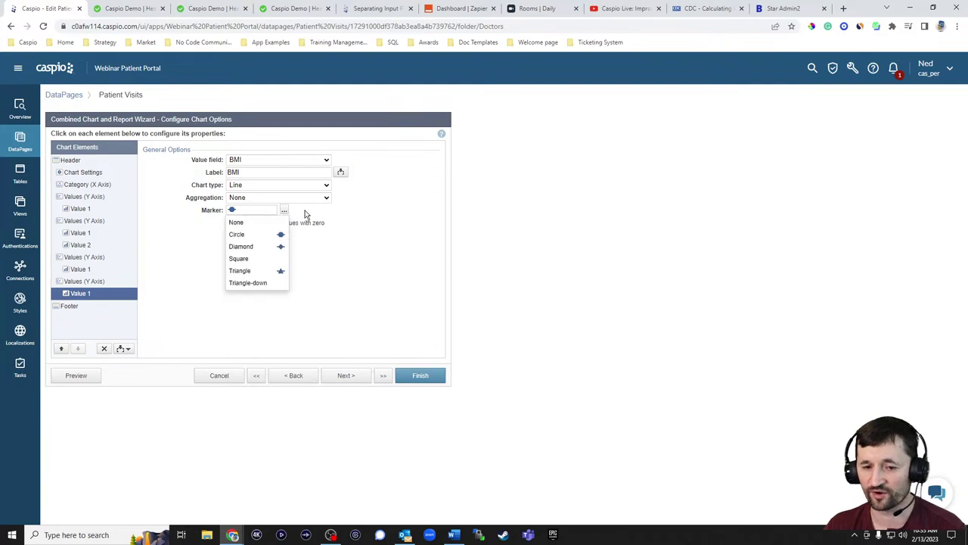
pyautogui.click(378, 280)
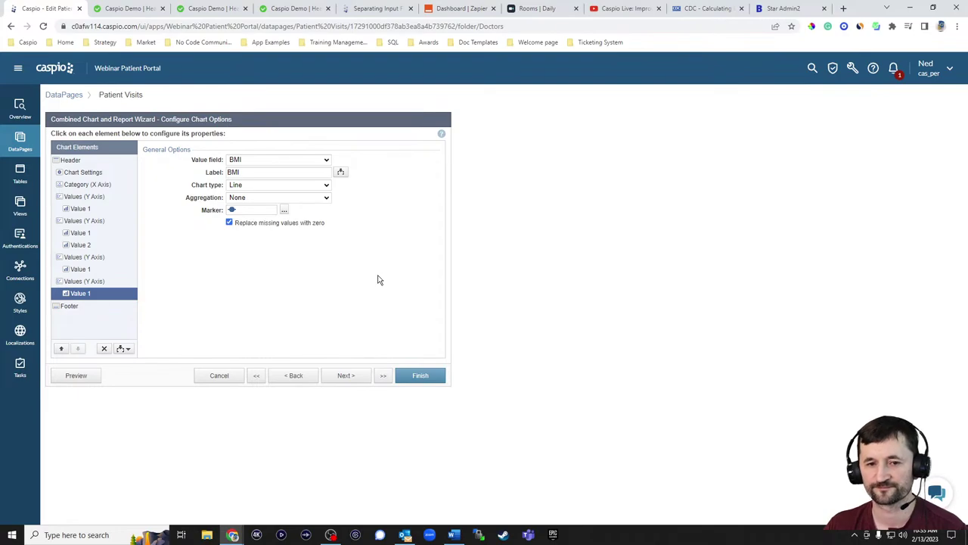
pyautogui.click(214, 8)
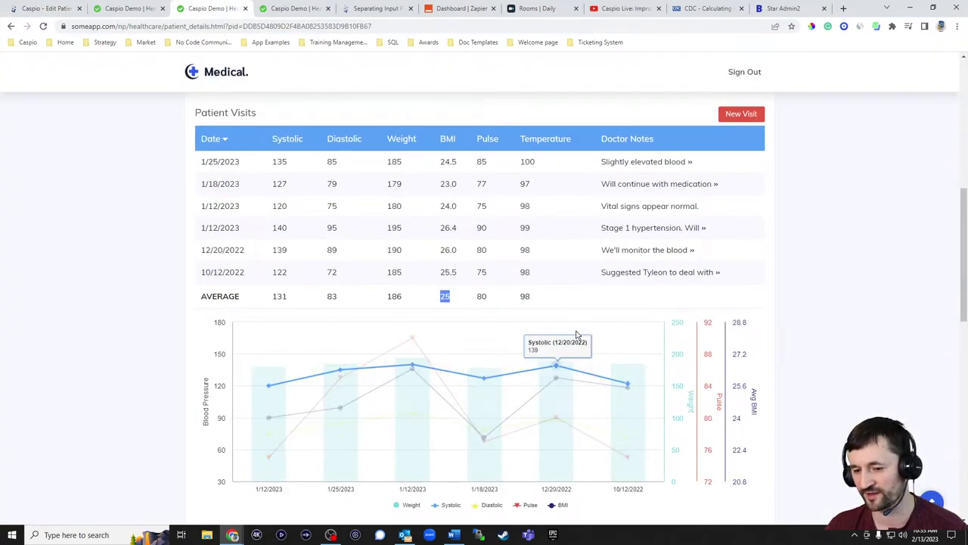
# In Caspio, set the Patient Visits chart position to Above table, save the DataPage, and reload the patient details page in the Medical portal
pyautogui.click(40, 9)
pyautogui.click(350, 376)
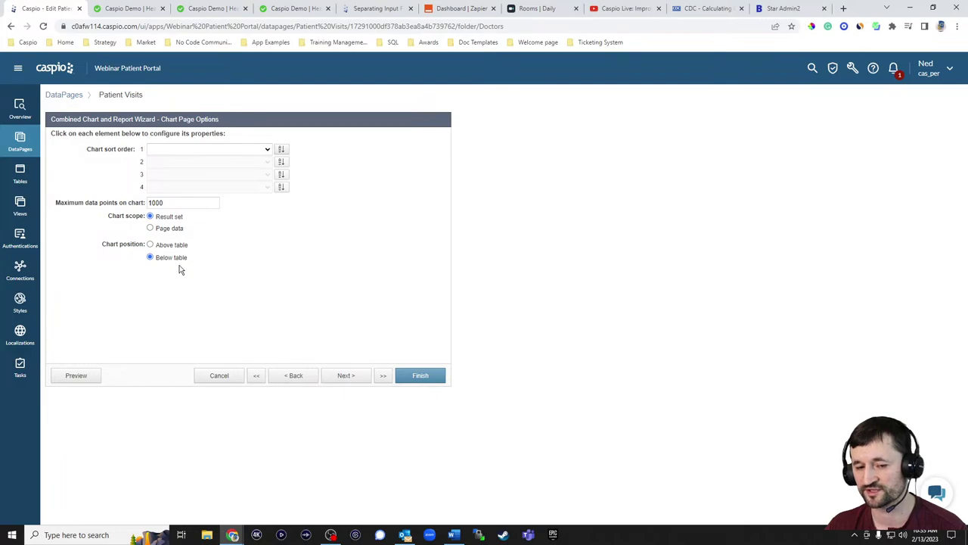
pyautogui.click(419, 375)
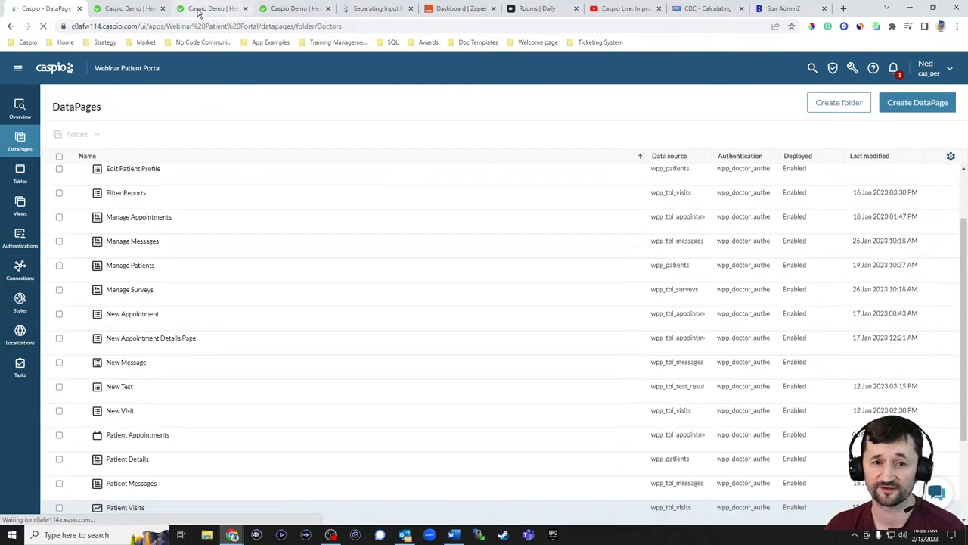
pyautogui.click(212, 8)
pyautogui.click(43, 26)
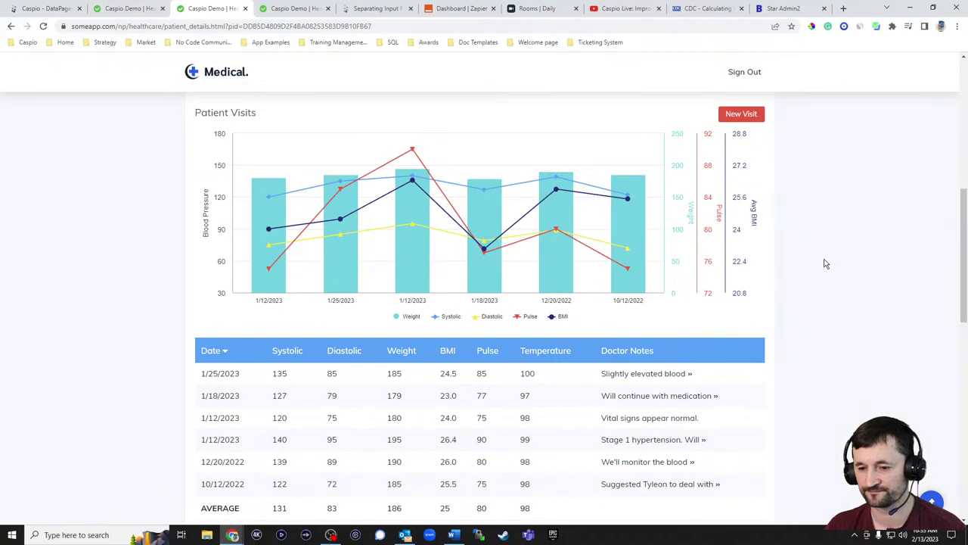
# Examine the layout of the patient details page, from the visits chart, test results and messages to the patient profile
pyautogui.scroll(5, 834, 261)
pyautogui.scroll(-6, 854, 268)
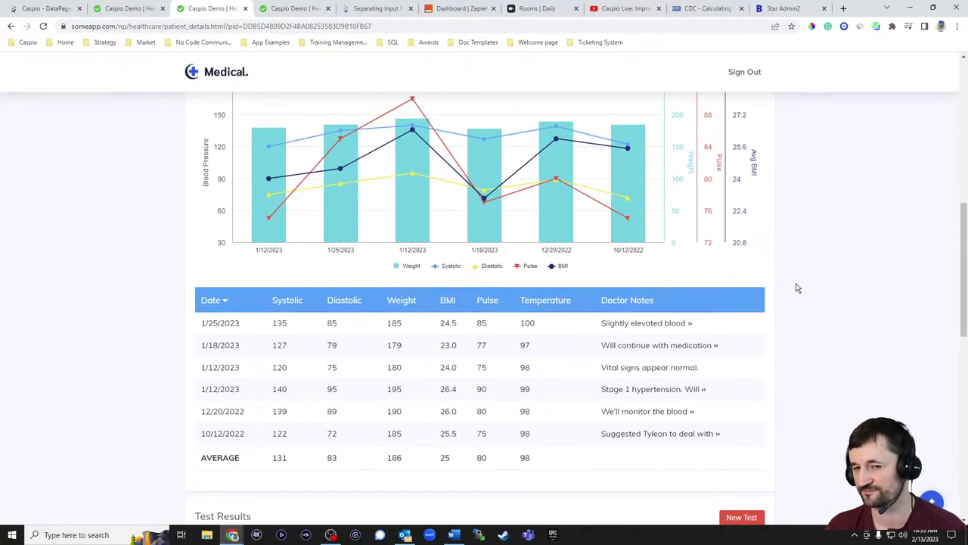
pyautogui.scroll(-5, 817, 233)
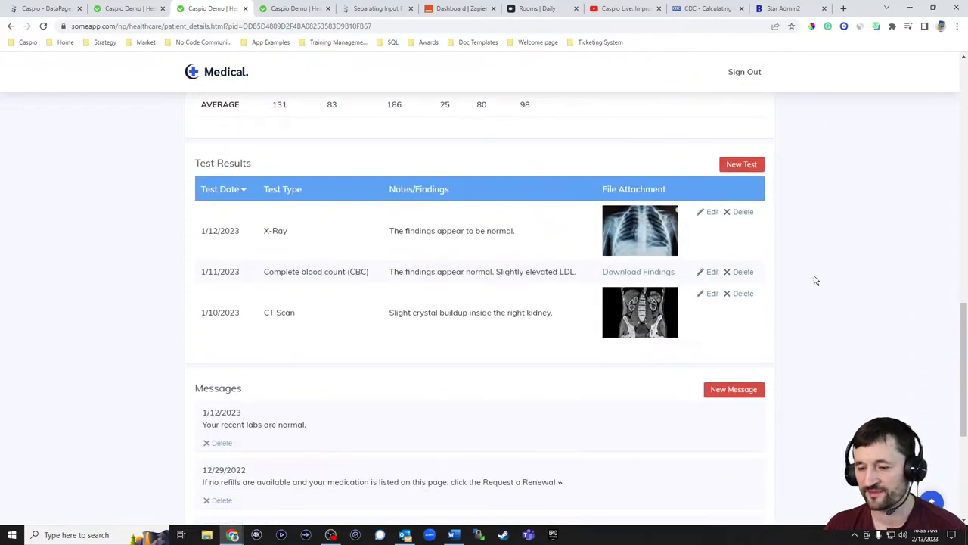
pyautogui.scroll(-4, 812, 335)
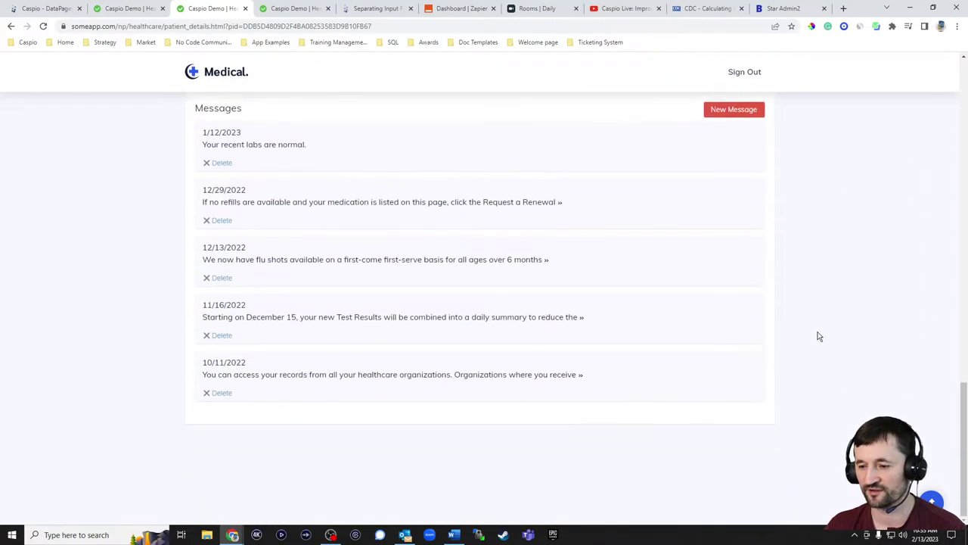
pyautogui.scroll(2, 819, 335)
pyautogui.scroll(3, 820, 335)
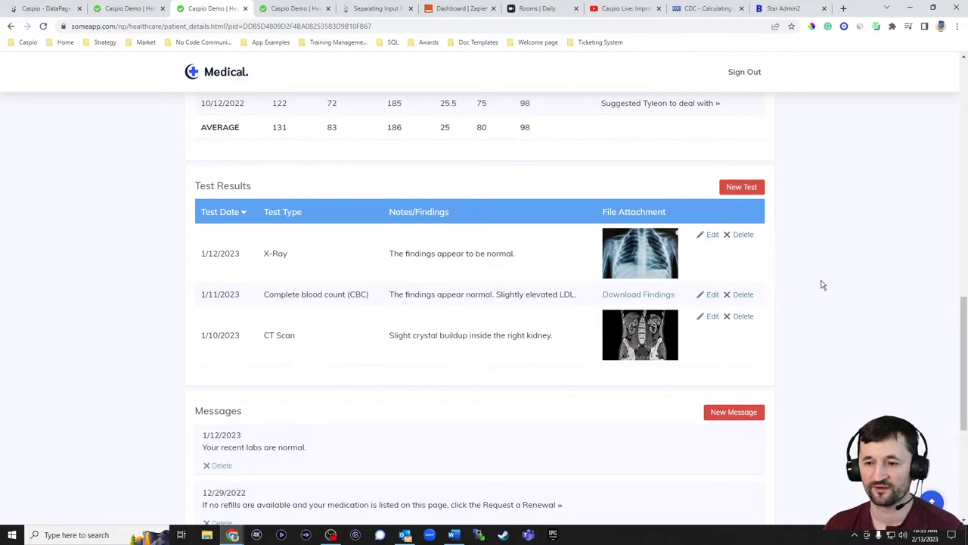
pyautogui.scroll(10, 823, 285)
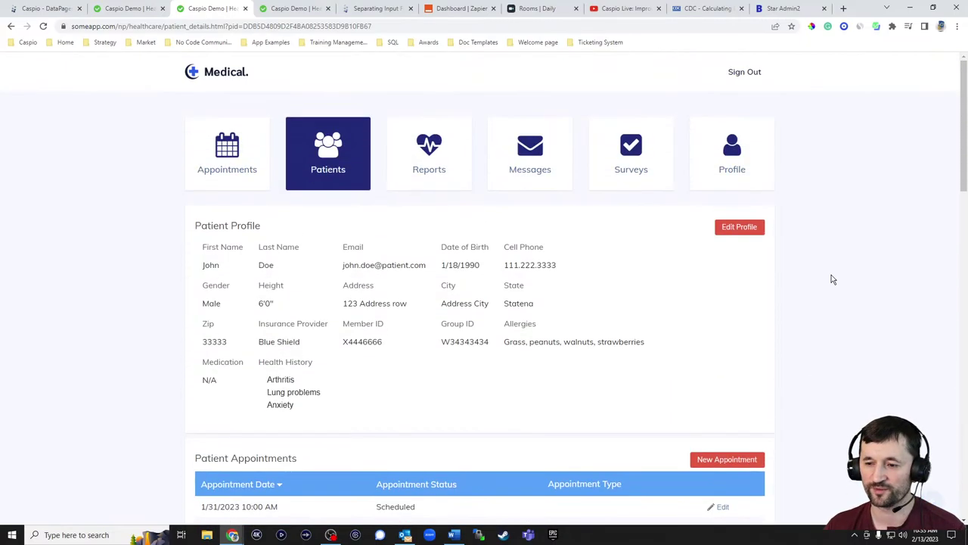
pyautogui.scroll(-1, 831, 279)
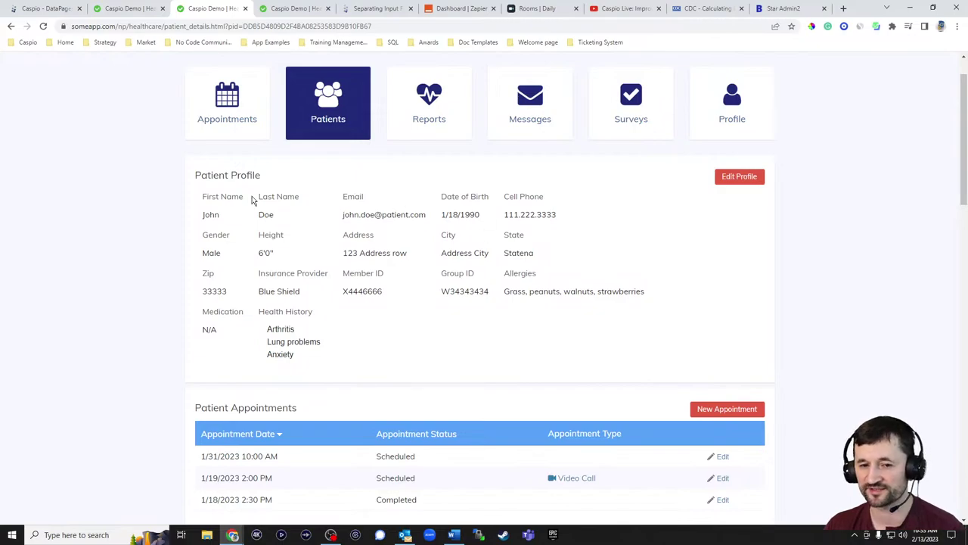
# Return to Caspio, open the Patient Details DataPage for editing, and advance to its details page fields
pyautogui.click(41, 9)
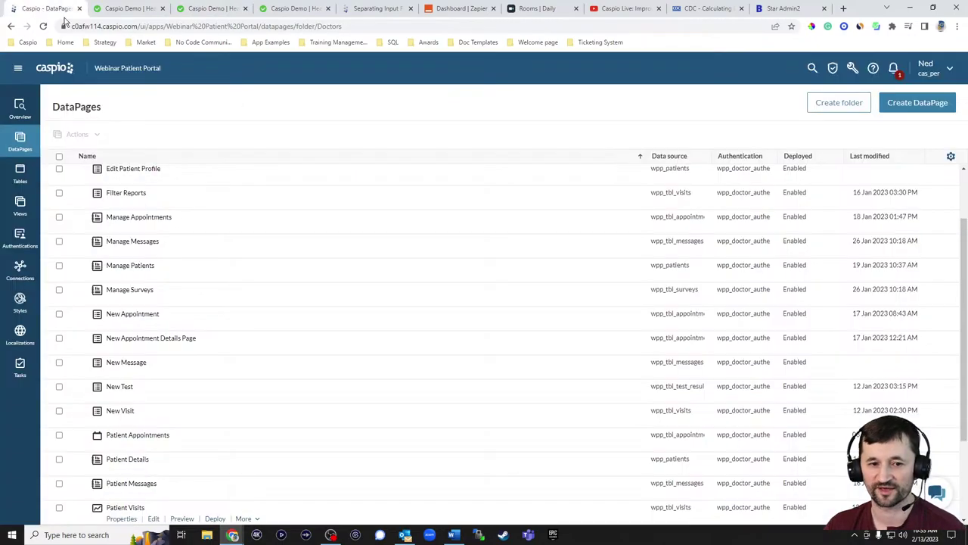
pyautogui.scroll(2, 205, 259)
pyautogui.scroll(-3, 209, 260)
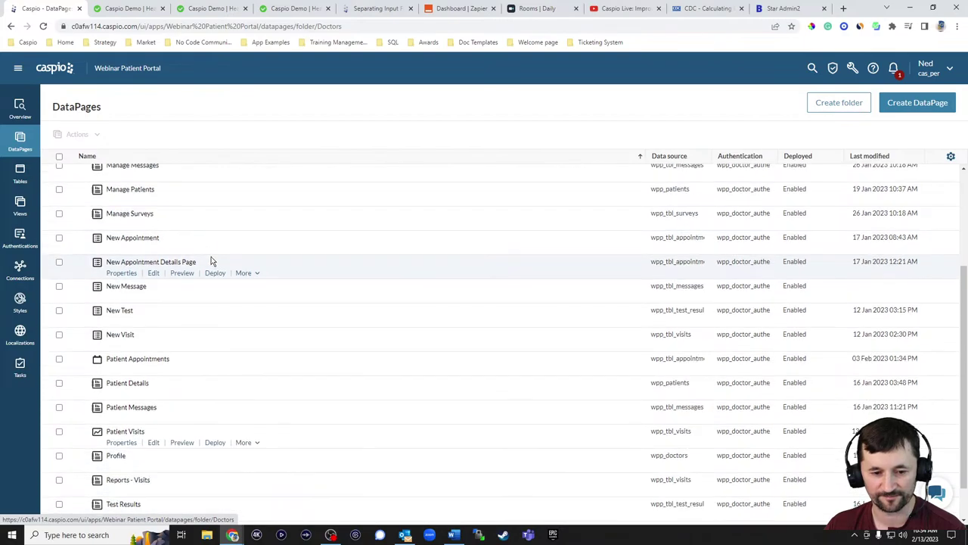
pyautogui.scroll(-2, 200, 369)
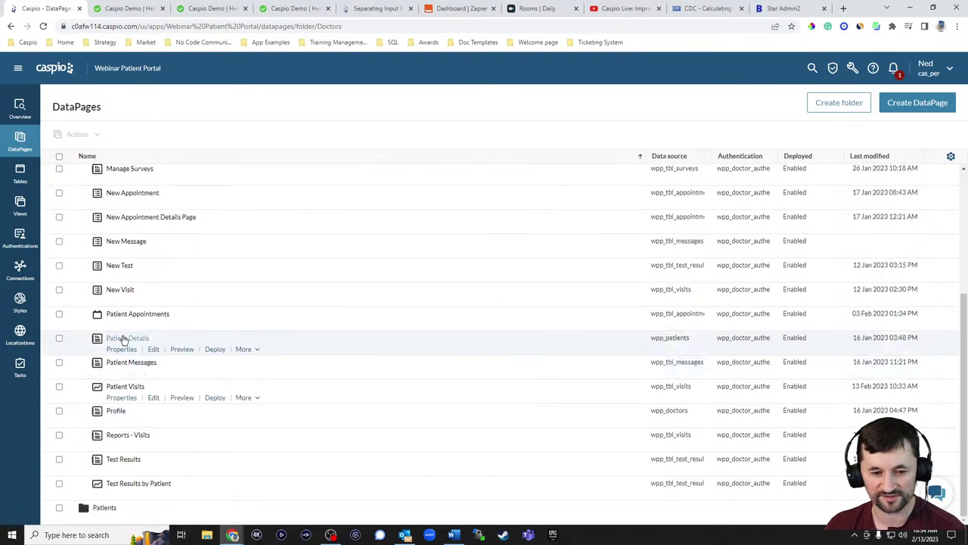
pyautogui.click(155, 349)
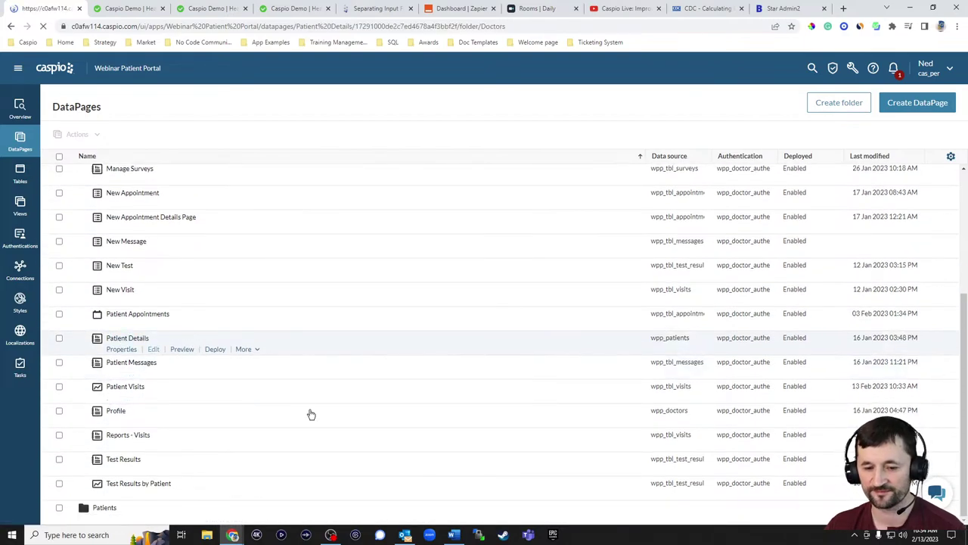
pyautogui.click(346, 376)
pyautogui.click(346, 376)
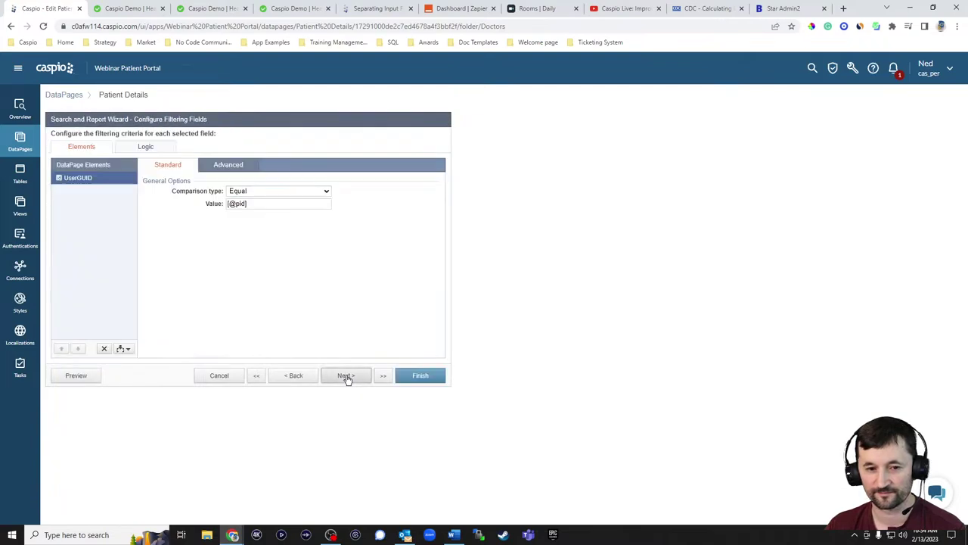
pyautogui.click(346, 376)
# Inspect the header code behind the Patient Profile heading and its Edit Profile button
pyautogui.click(71, 177)
pyautogui.click(239, 262)
pyautogui.hotkey('ctrl', 'a')
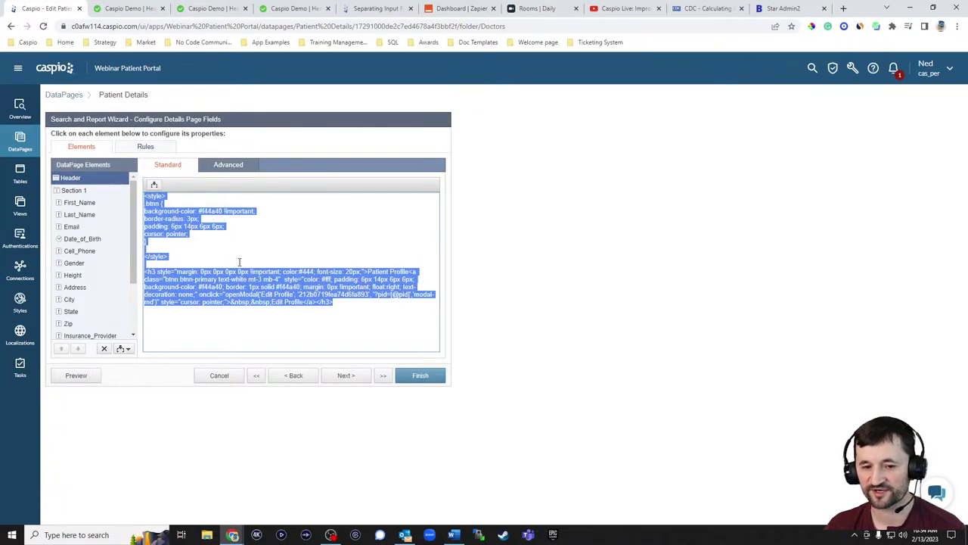
pyautogui.click(239, 262)
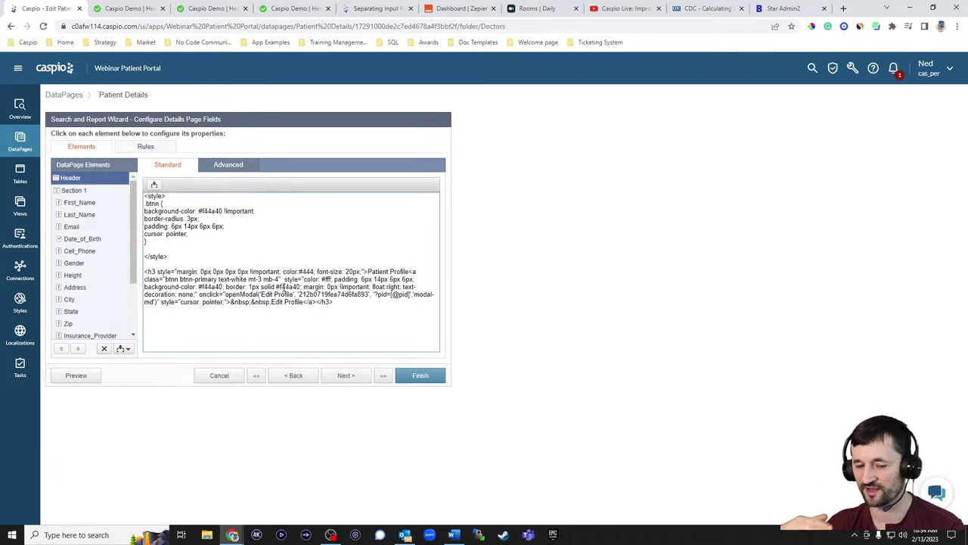
# Inspect the modal code in the footer of the Patient Details DataPage
pyautogui.scroll(-3, 115, 259)
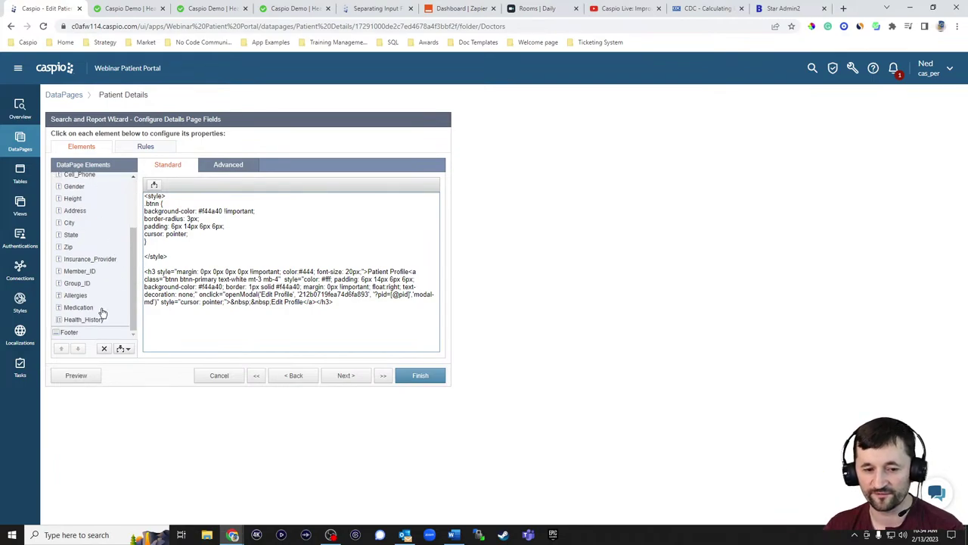
pyautogui.click(67, 332)
pyautogui.click(252, 310)
pyautogui.hotkey('ctrl', 'a')
pyautogui.click(253, 310)
pyautogui.scroll(3, 254, 310)
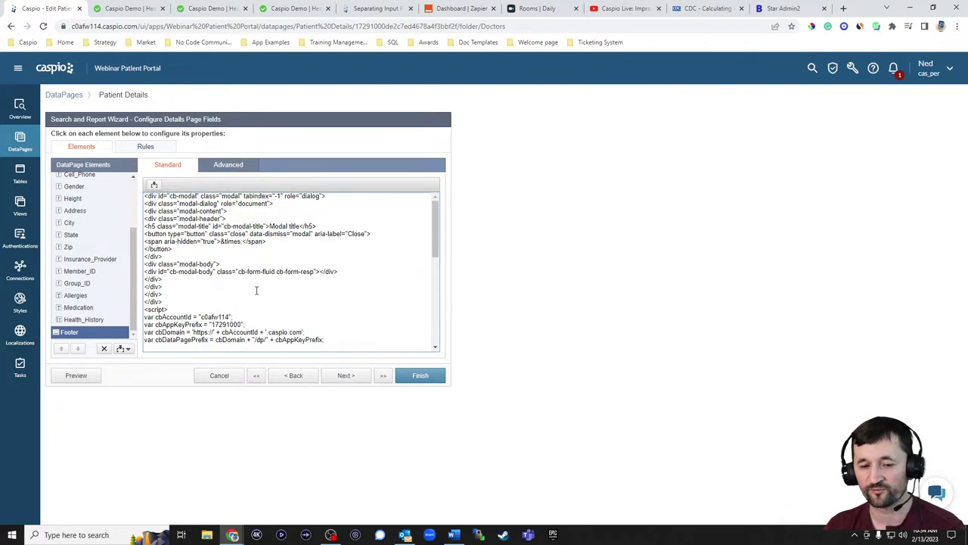
# Switch to the Medical portal and compare the action buttons of the page sections, including Edit Profile
pyautogui.click(211, 8)
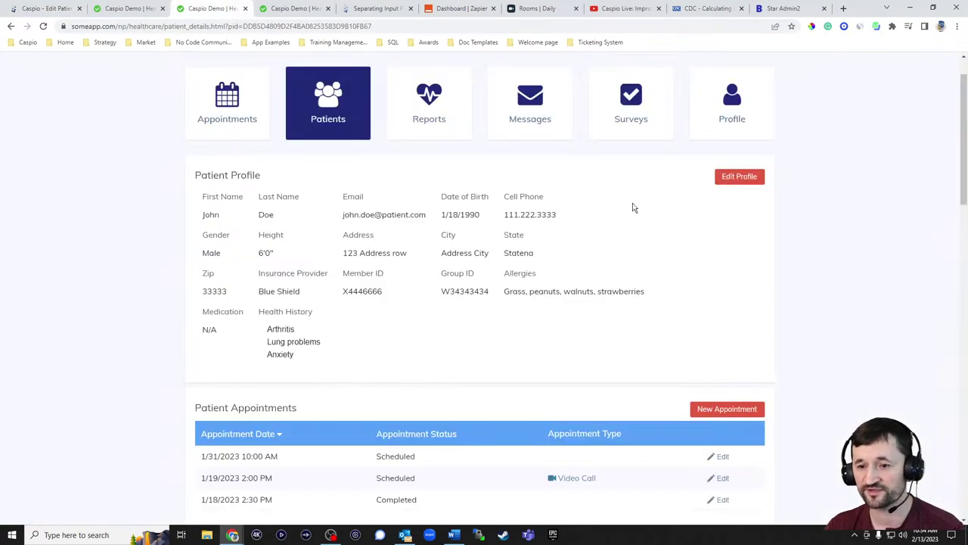
pyautogui.scroll(-12, 775, 248)
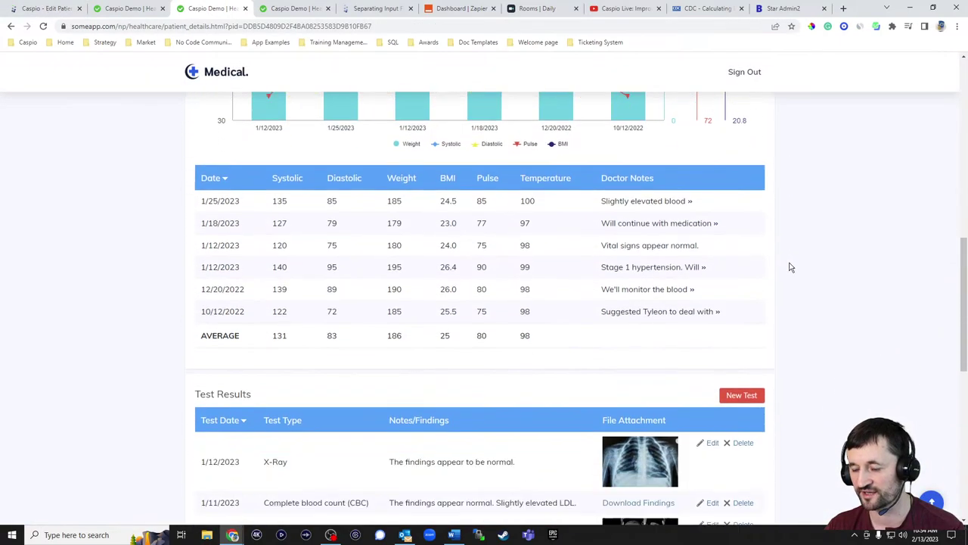
pyautogui.scroll(-3, 796, 271)
pyautogui.scroll(15, 798, 269)
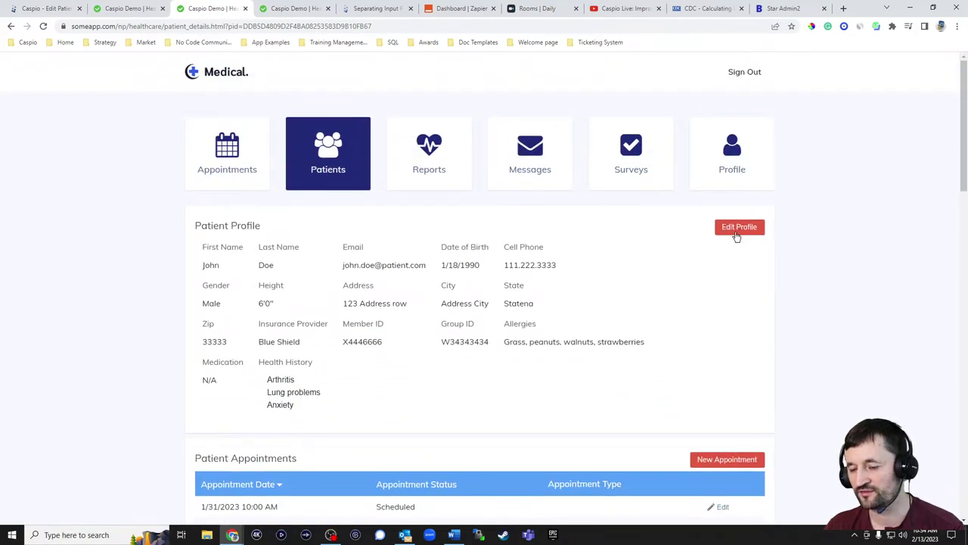
# Leave the Patient Details wizard in Caspio without saving, and view the Patient Appointments section in the Medical portal
pyautogui.click(52, 8)
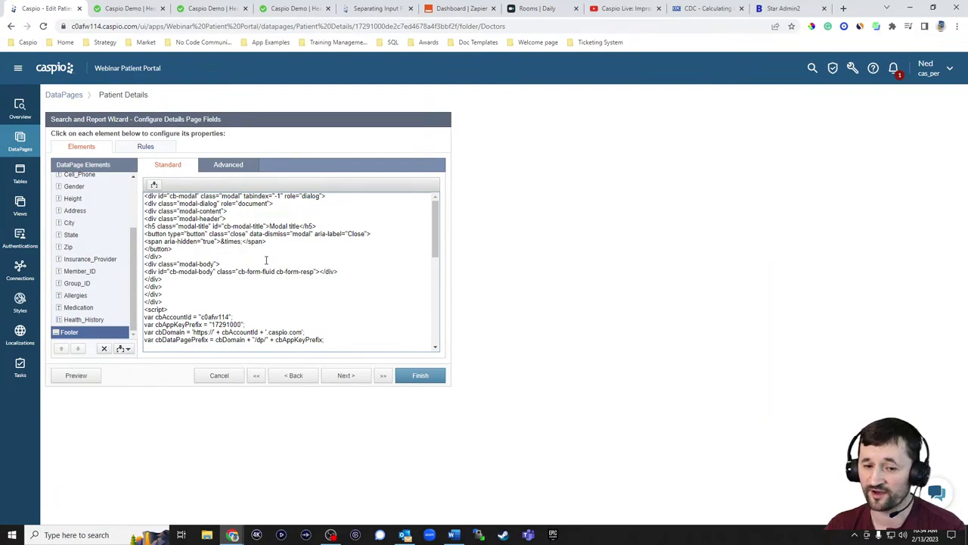
pyautogui.click(239, 378)
pyautogui.click(532, 266)
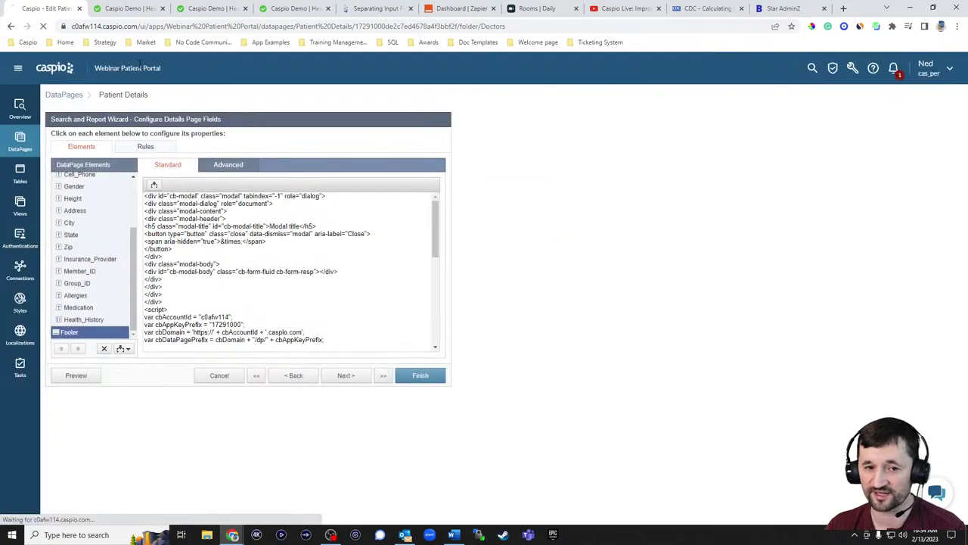
pyautogui.click(214, 11)
pyautogui.scroll(-3, 638, 330)
pyautogui.scroll(-1, 614, 328)
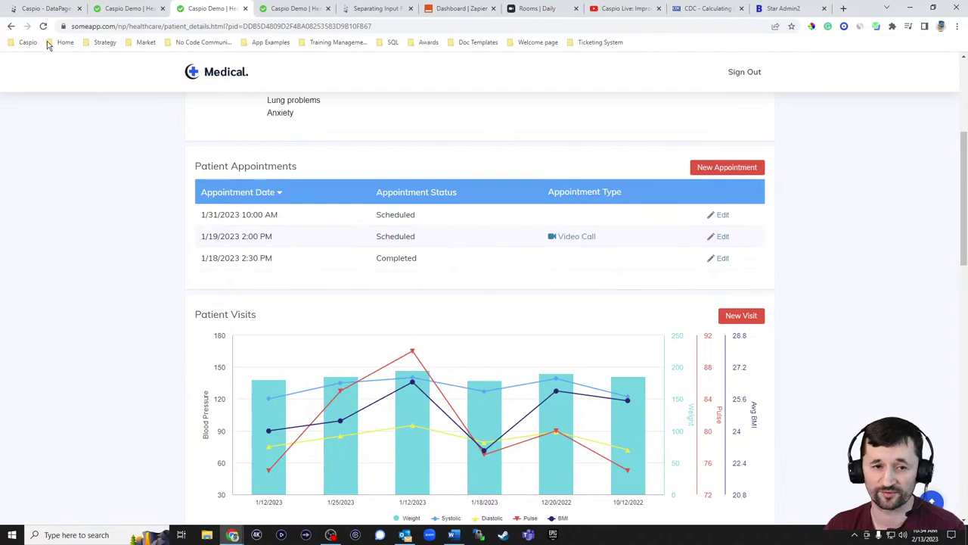
# Back in Caspio, find the Manage Appointments DataPage in the list and open it for editing
pyautogui.click(47, 11)
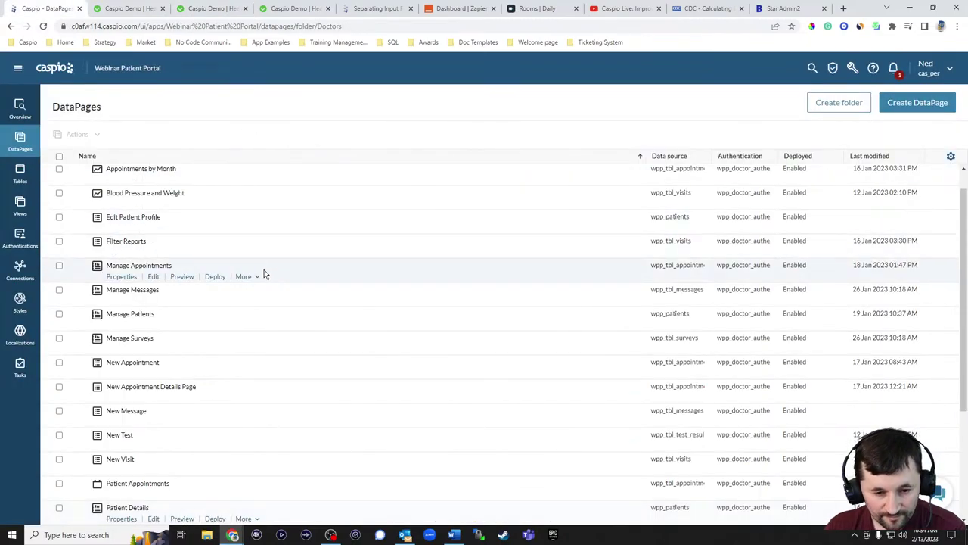
pyautogui.scroll(-3, 265, 275)
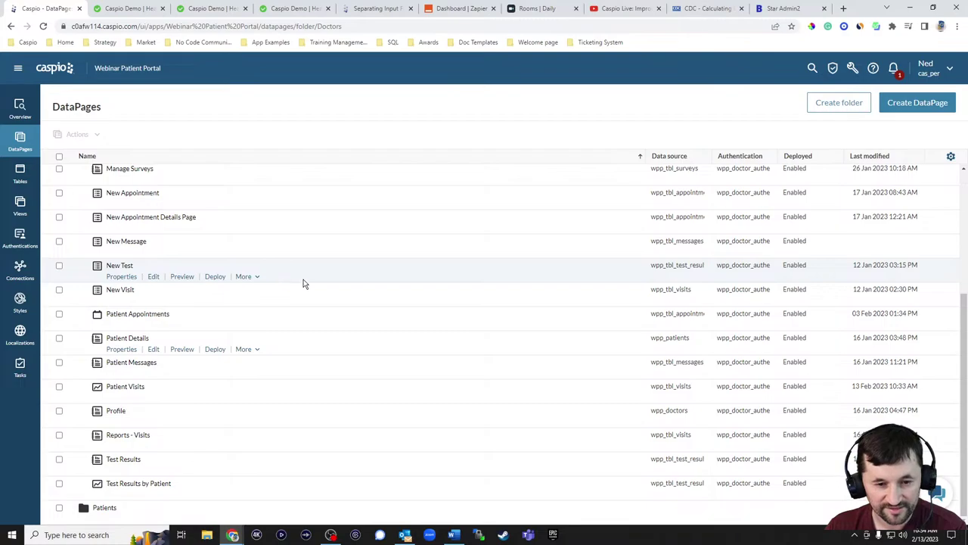
pyautogui.scroll(1, 304, 283)
pyautogui.scroll(1, 304, 283)
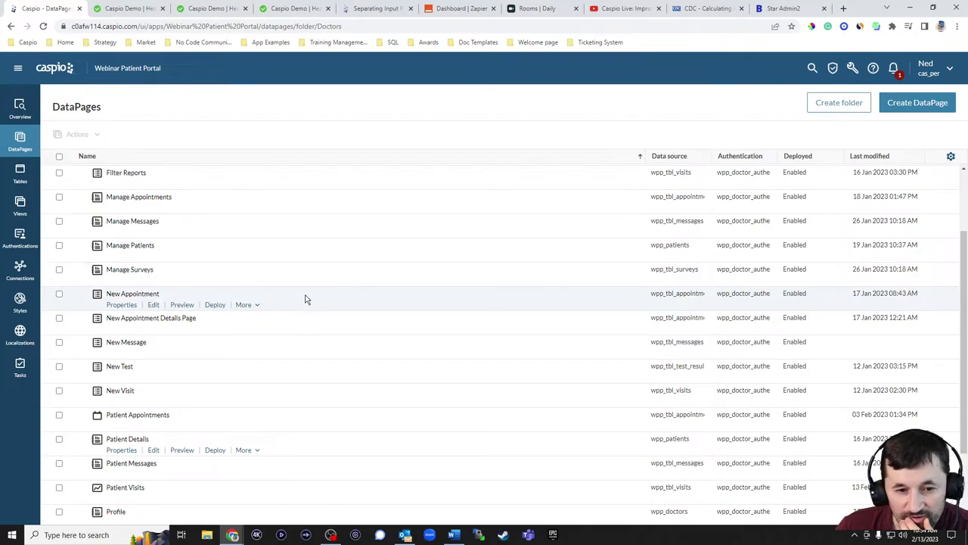
pyautogui.scroll(1, 304, 297)
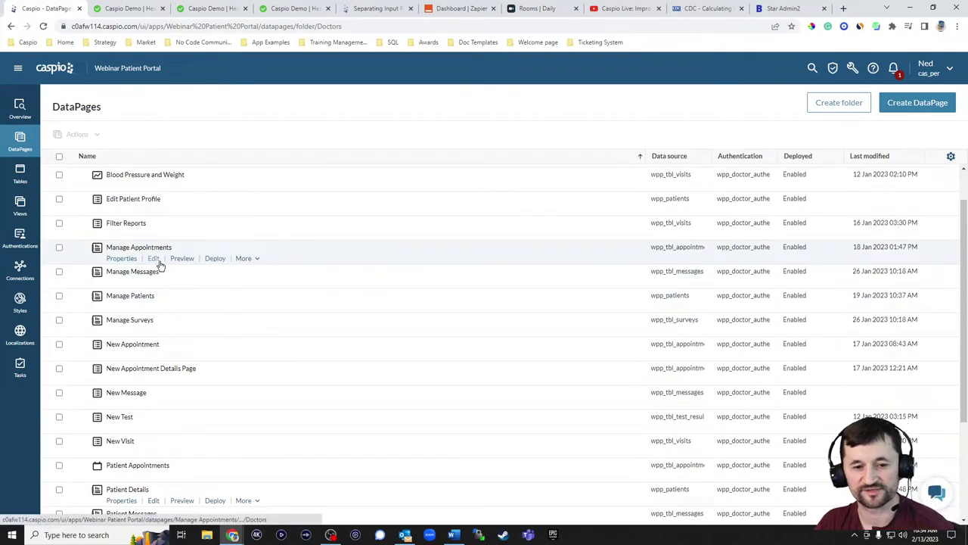
pyautogui.click(152, 260)
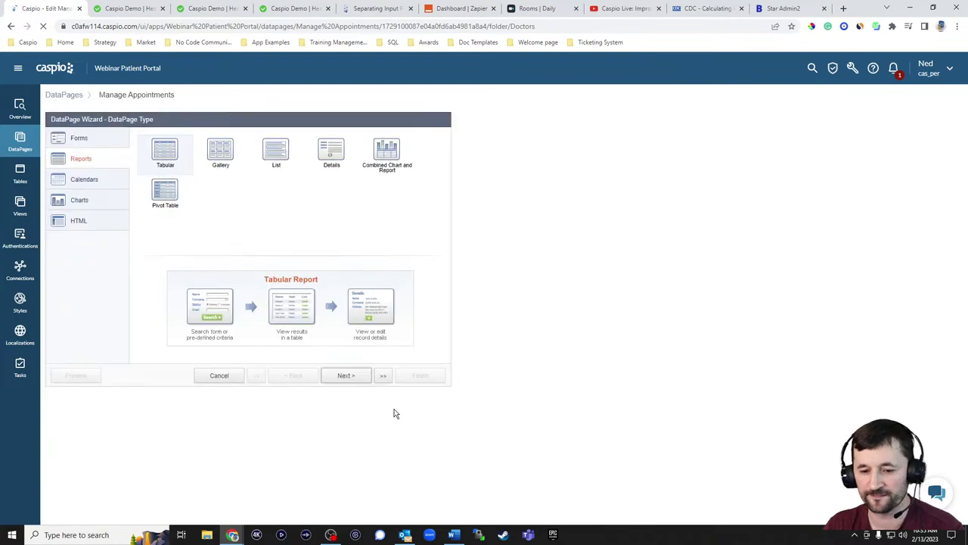
# Advance the Manage Appointments wizard past the Patient_ID filter to the results page fields
pyautogui.click(349, 376)
pyautogui.click(350, 382)
pyautogui.click(350, 380)
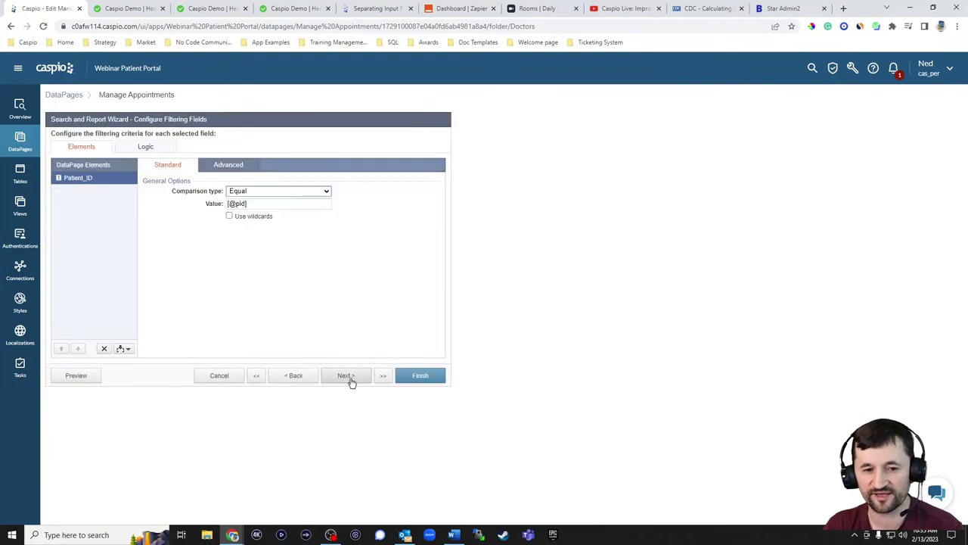
pyautogui.click(350, 379)
pyautogui.click(352, 378)
pyautogui.click(352, 378)
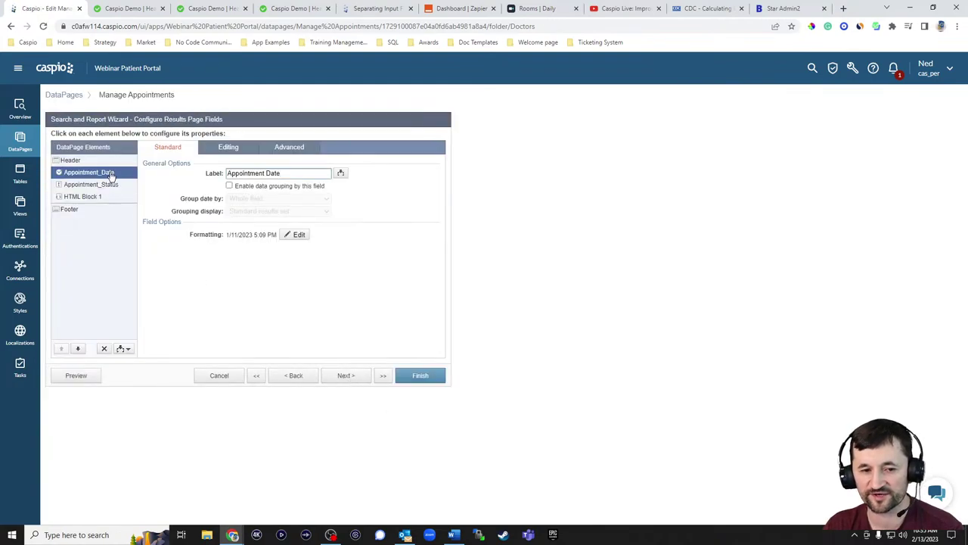
# Inspect the header and footer of the Manage Appointments results page
pyautogui.click(99, 161)
pyautogui.click(294, 264)
pyautogui.click(68, 214)
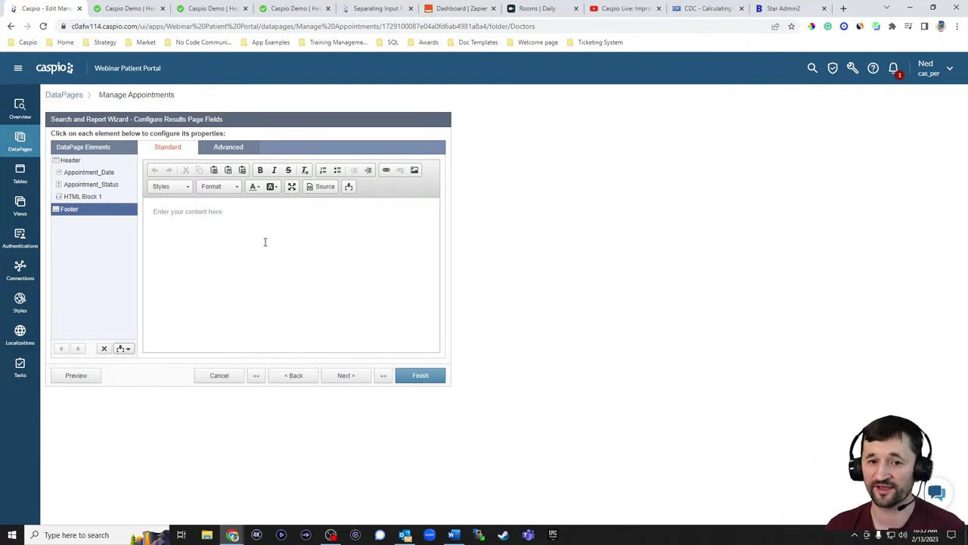
# In the Medical portal, open the New Appointment form from the patient page, view its fields, and close it
pyautogui.click(214, 8)
pyautogui.scroll(5, 696, 264)
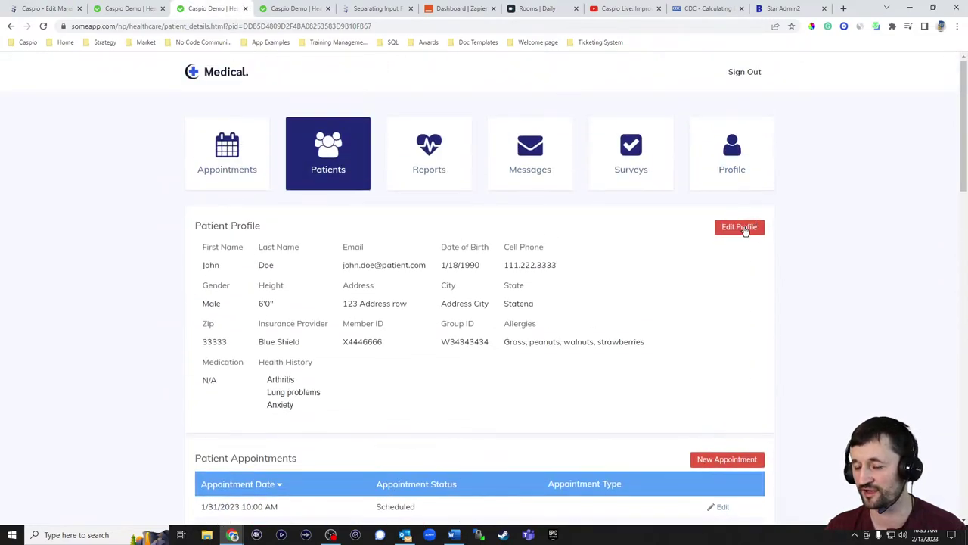
pyautogui.scroll(-2, 789, 244)
pyautogui.click(740, 306)
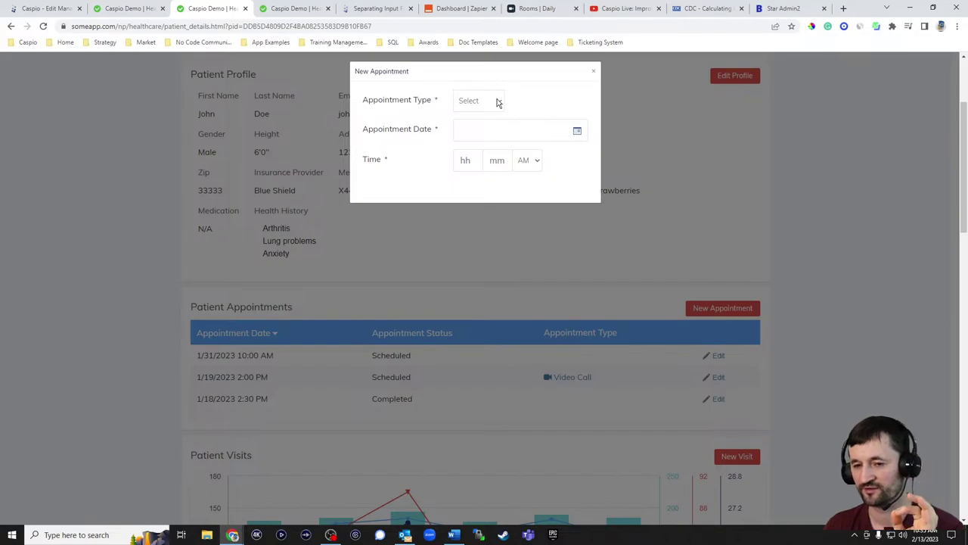
pyautogui.click(593, 72)
pyautogui.scroll(2, 795, 302)
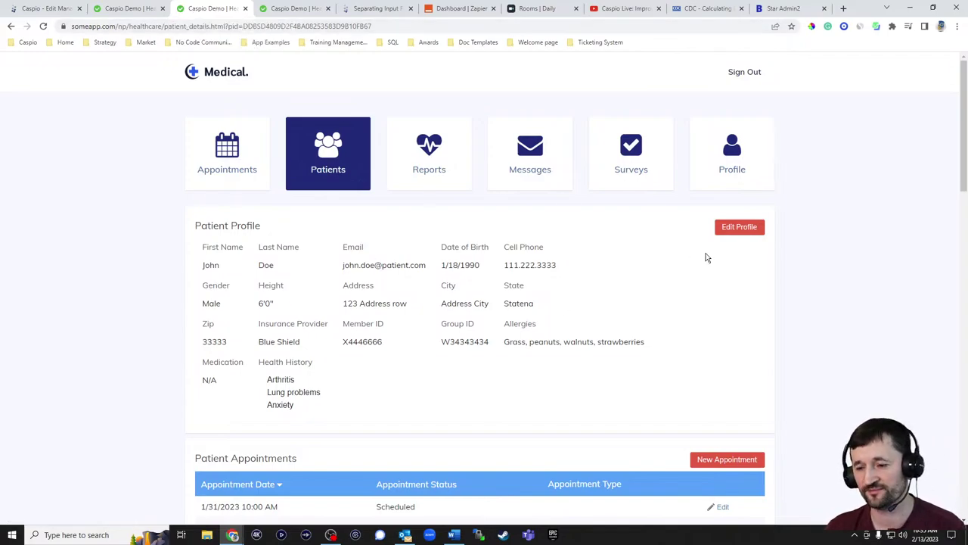
# Open the patient's Edit Profile form from the Patient Profile section, view its fields, and close it
pyautogui.click(741, 229)
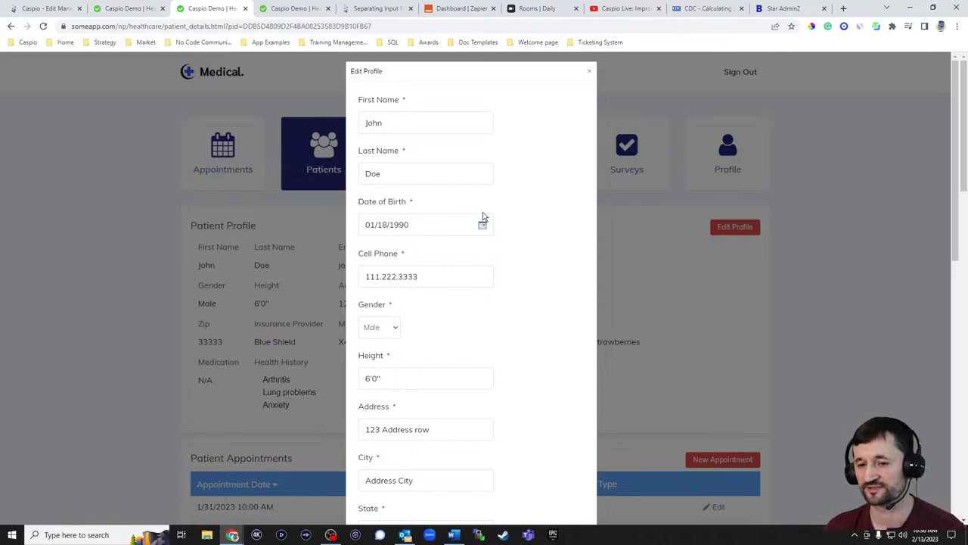
pyautogui.click(589, 71)
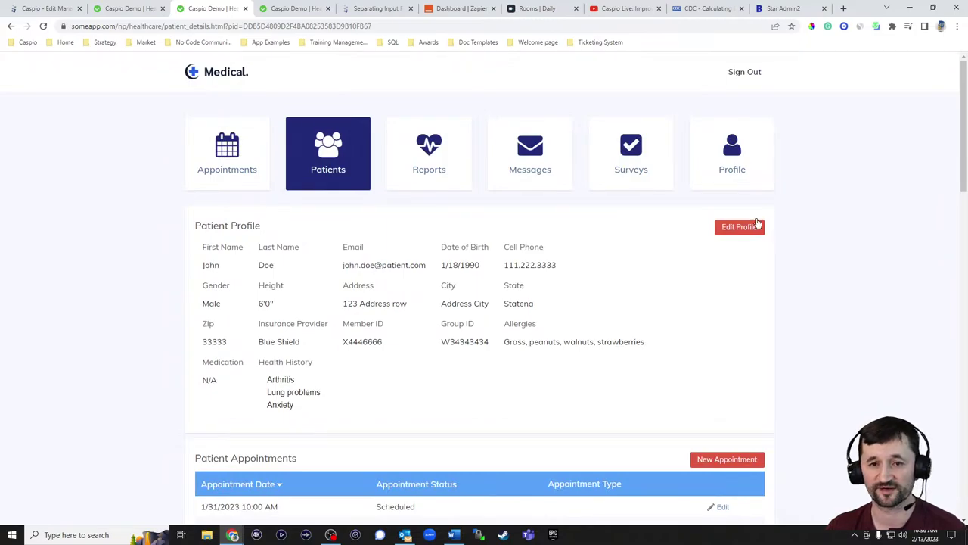
# Open the portal's Reports page and examine its filters, its two charts and the visits table grouped by patient
pyautogui.click(427, 156)
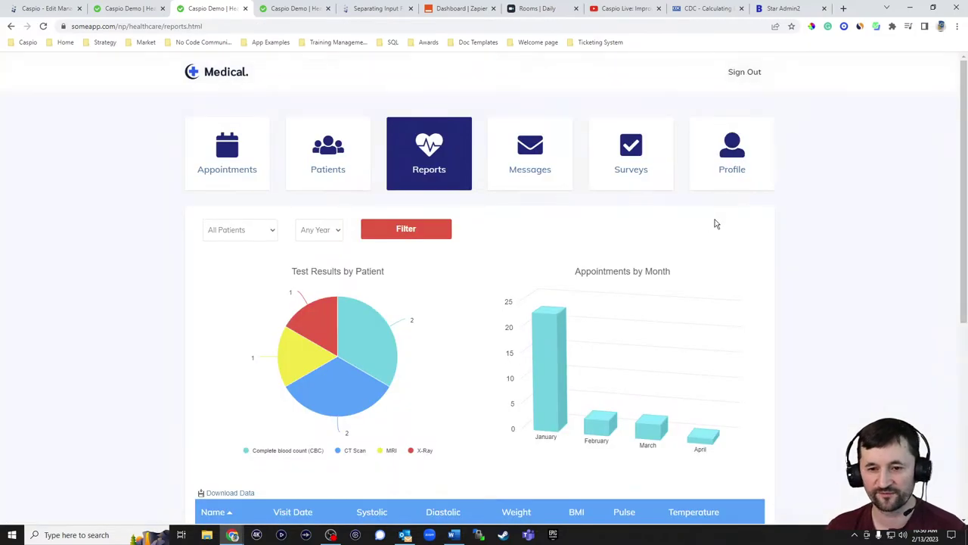
pyautogui.scroll(-2, 782, 238)
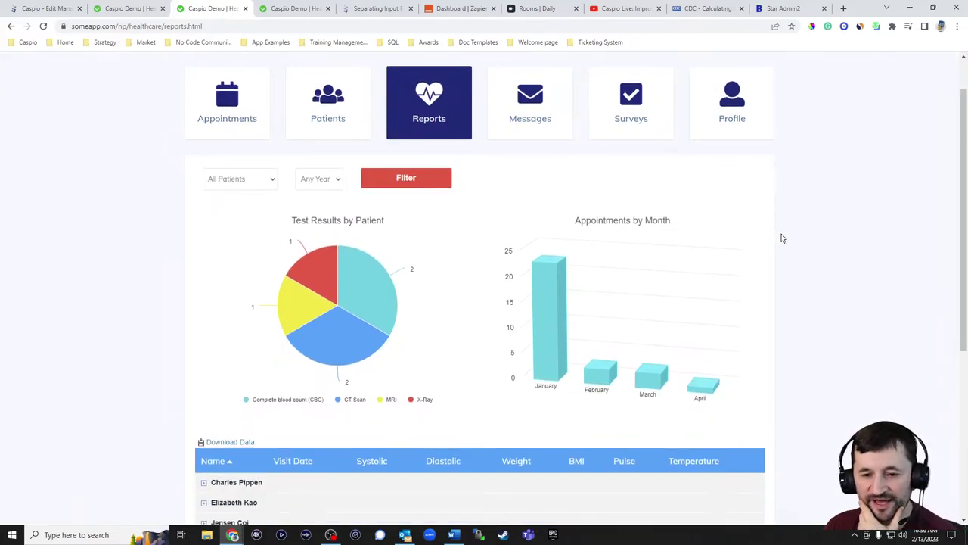
pyautogui.scroll(-2, 786, 239)
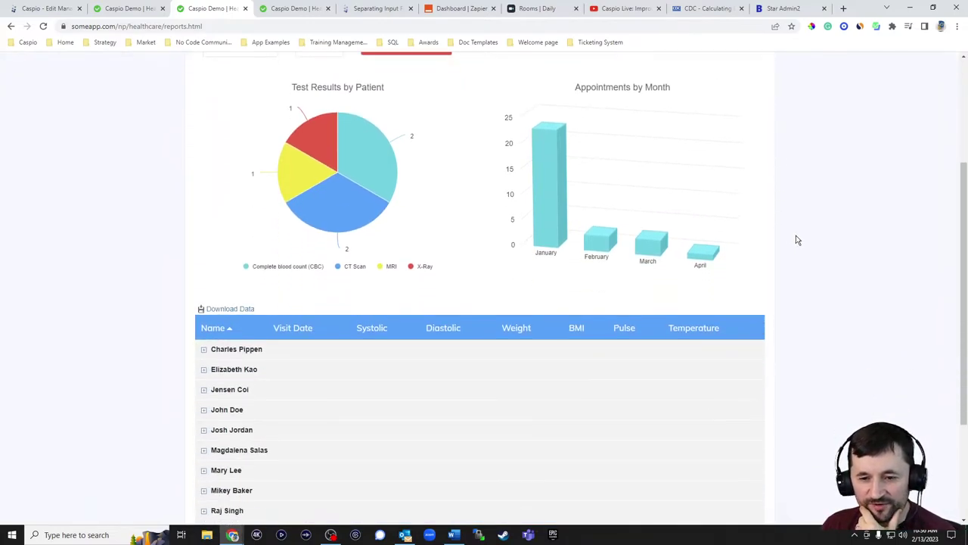
pyautogui.scroll(3, 797, 239)
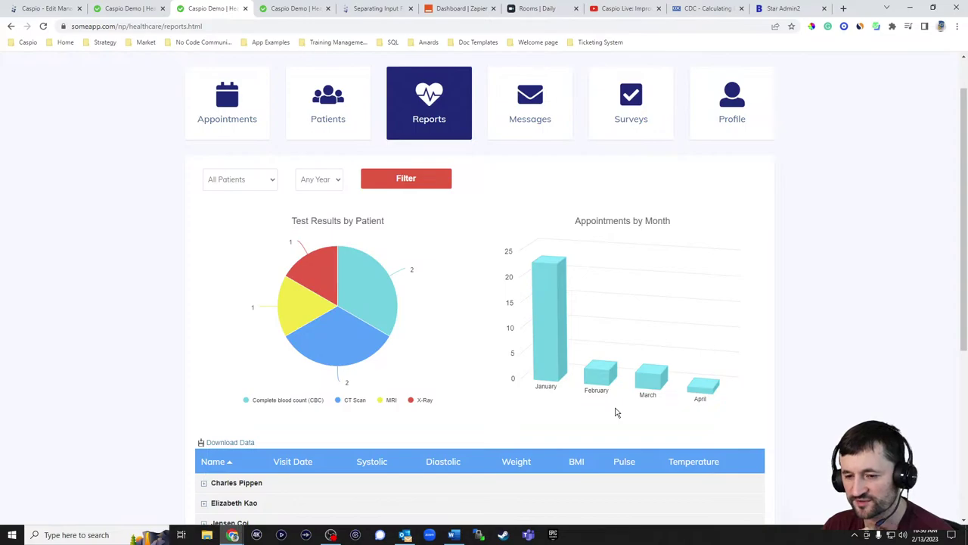
pyautogui.scroll(-4, 862, 355)
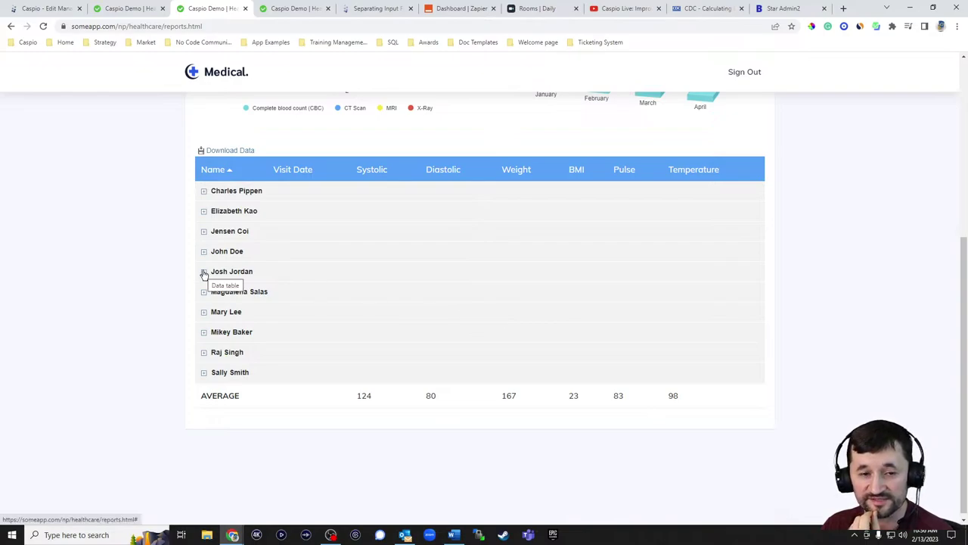
# Return to Caspio and leave the Manage Appointments wizard without saving
pyautogui.click(45, 9)
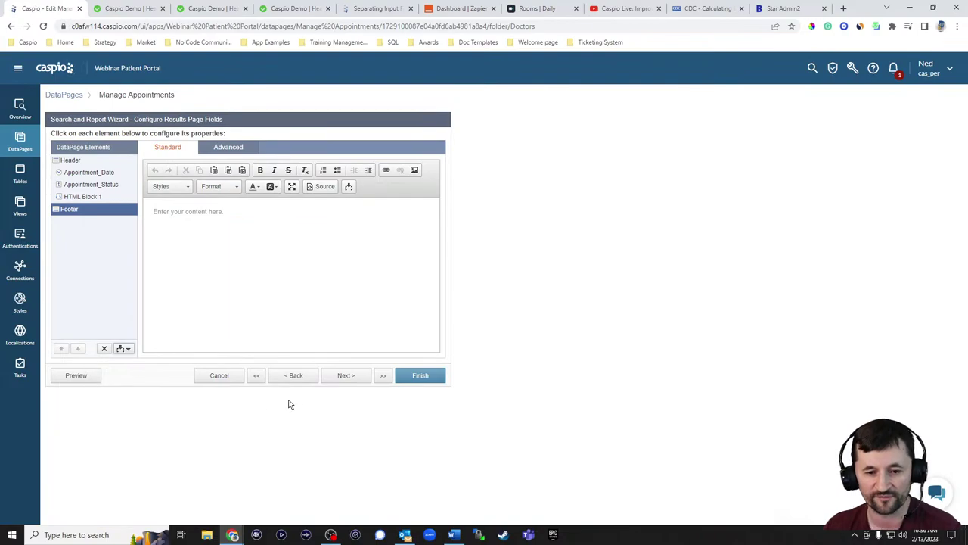
pyautogui.click(219, 375)
pyautogui.click(538, 263)
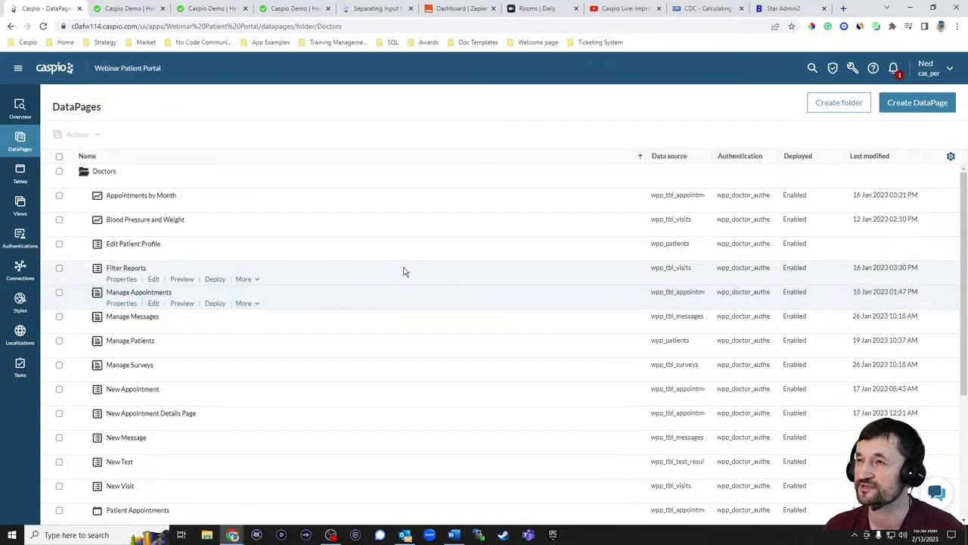
# Find the Reports - Visits DataPage in the Doctors folder and open it for editing
pyautogui.scroll(-3, 403, 287)
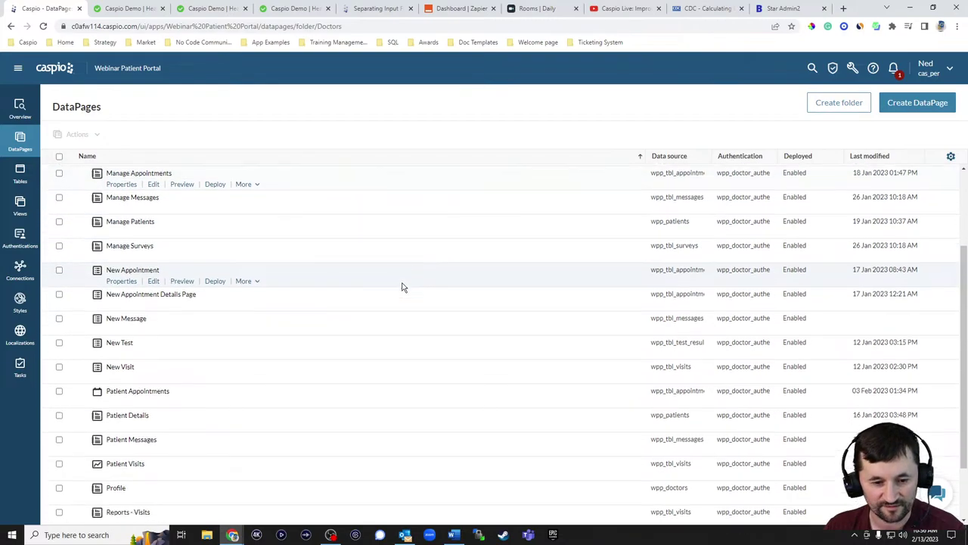
pyautogui.scroll(-1, 403, 287)
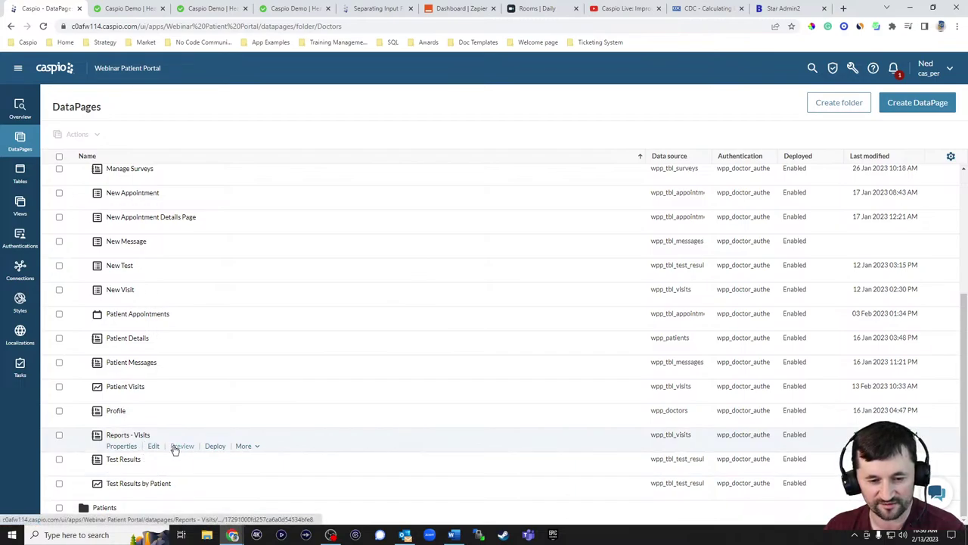
pyautogui.click(179, 446)
pyautogui.click(597, 394)
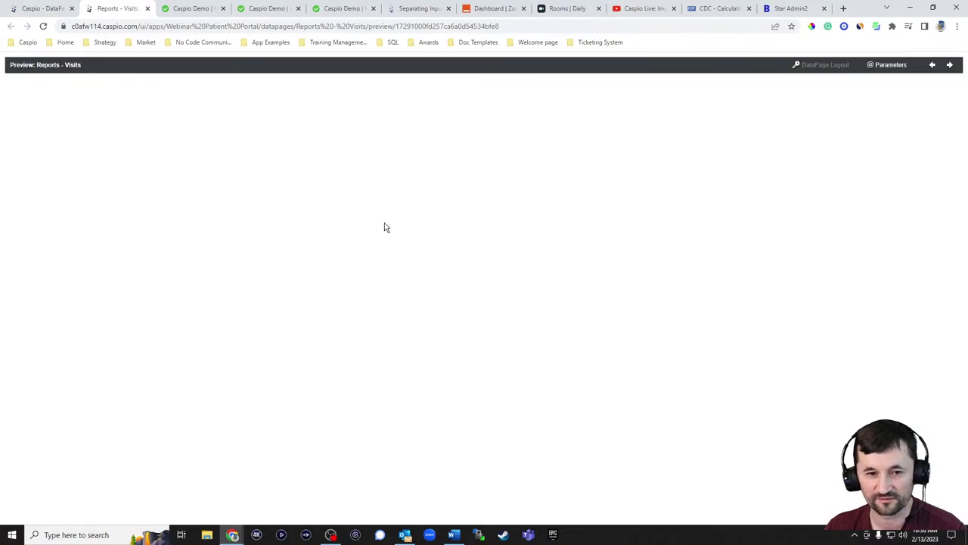
pyautogui.click(147, 9)
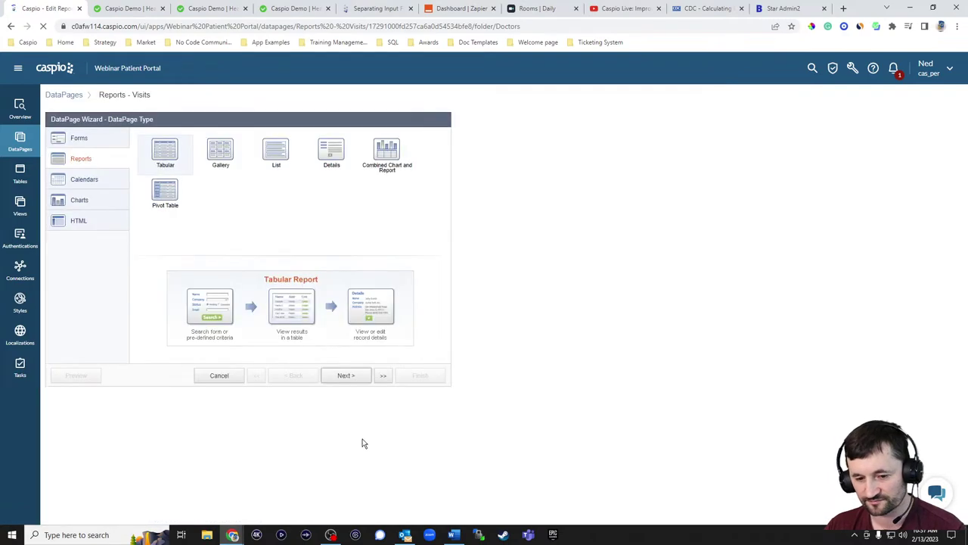
# Review the data source and search type of Reports - Visits, and advance to the selection of filtering fields
pyautogui.click(348, 375)
pyautogui.click(348, 375)
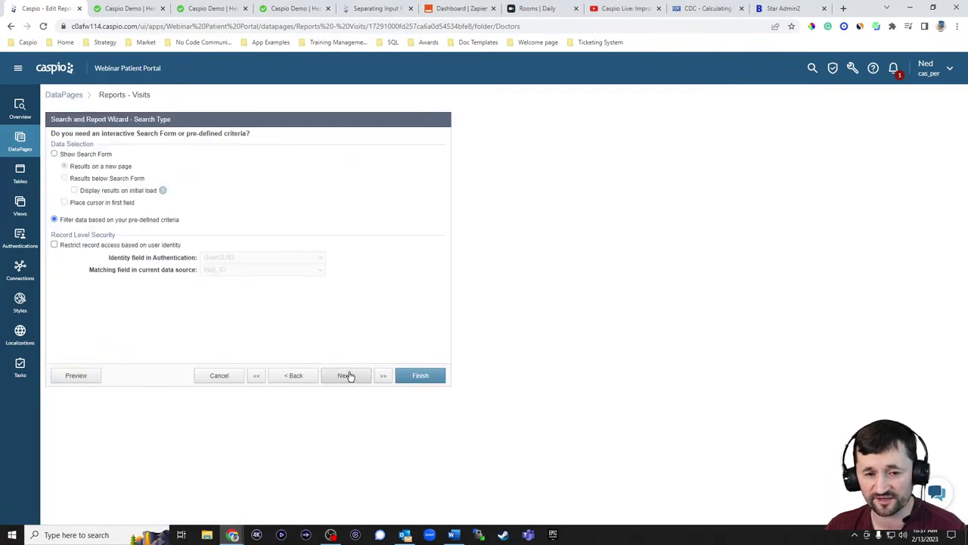
pyautogui.click(310, 375)
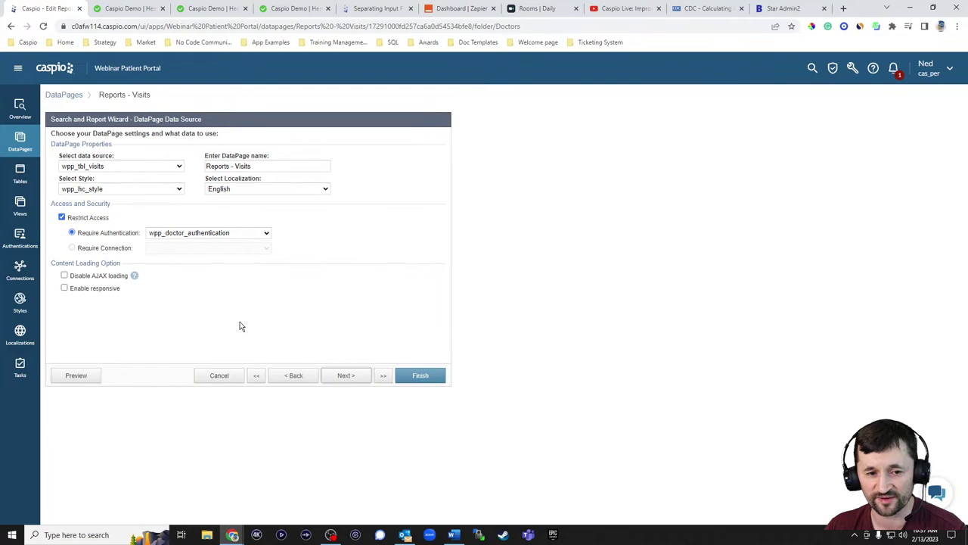
pyautogui.click(352, 374)
pyautogui.click(352, 376)
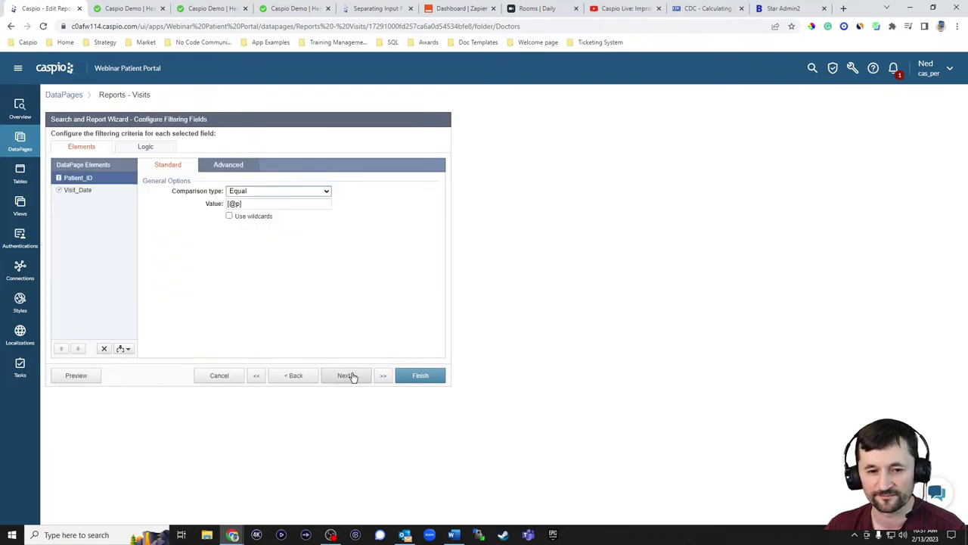
pyautogui.click(299, 375)
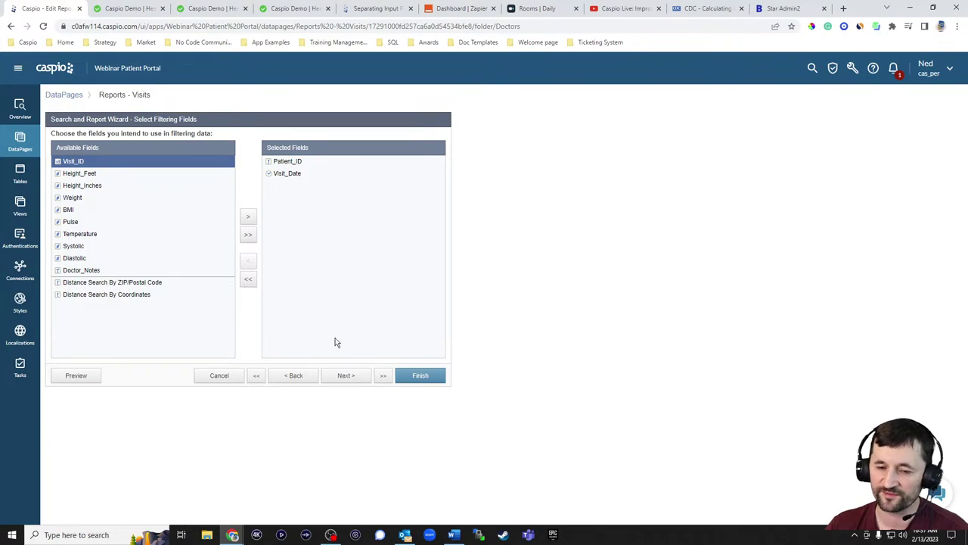
# On the Medical portal's Reports page, view the options of the year filter and leave it at Any Year
pyautogui.click(204, 11)
pyautogui.scroll(5, 324, 155)
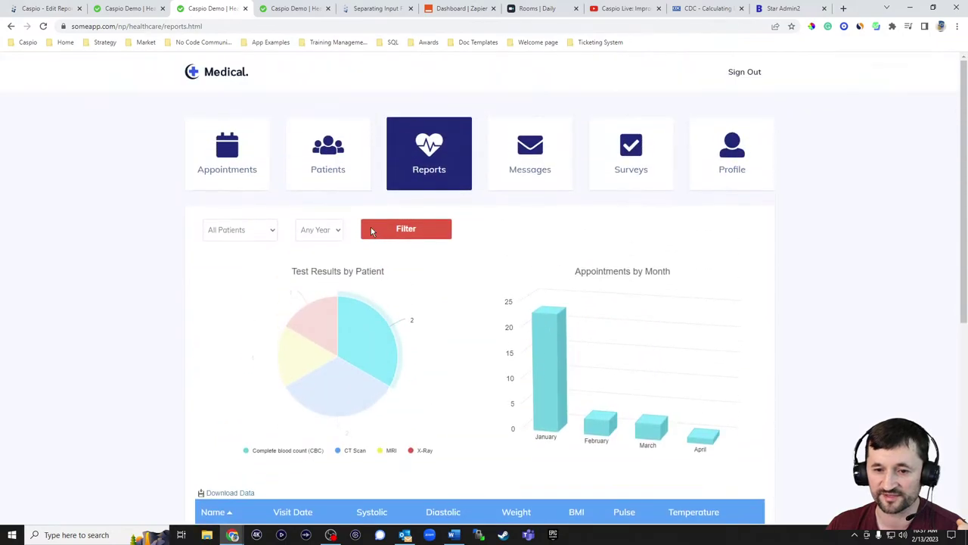
pyautogui.click(321, 232)
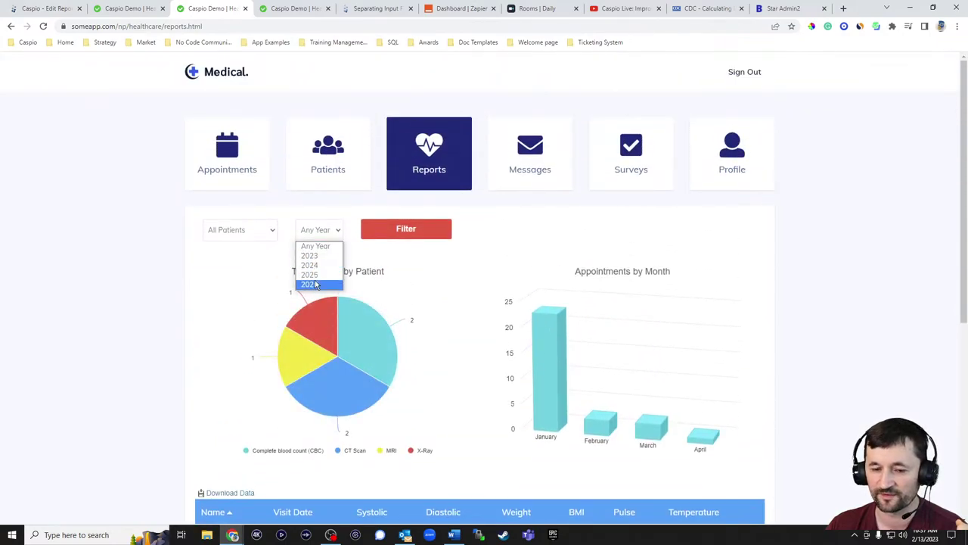
pyautogui.click(541, 219)
# Back in Caspio, inspect the Patient_ID and Visit_Date filter criteria, and advance Reports - Visits to the results page field configuration
pyautogui.click(63, 11)
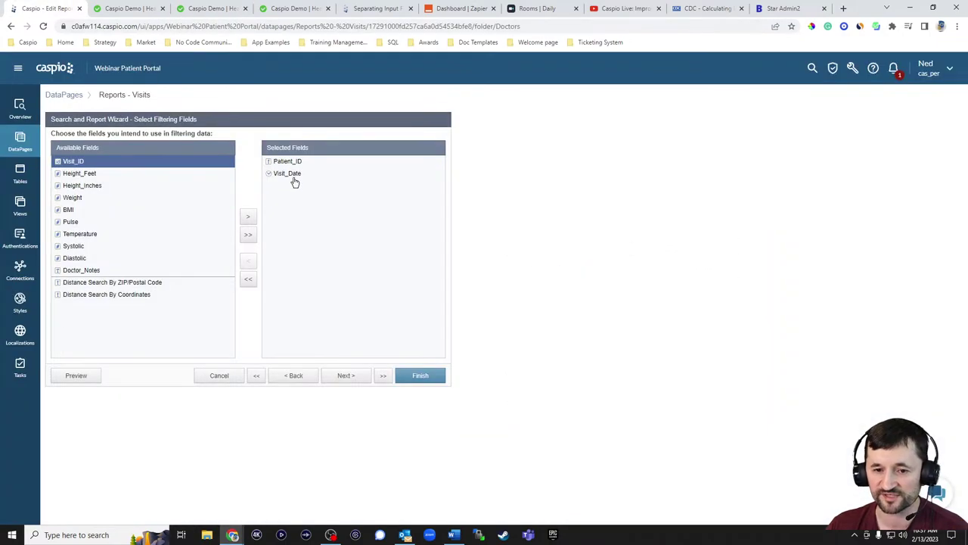
pyautogui.click(345, 377)
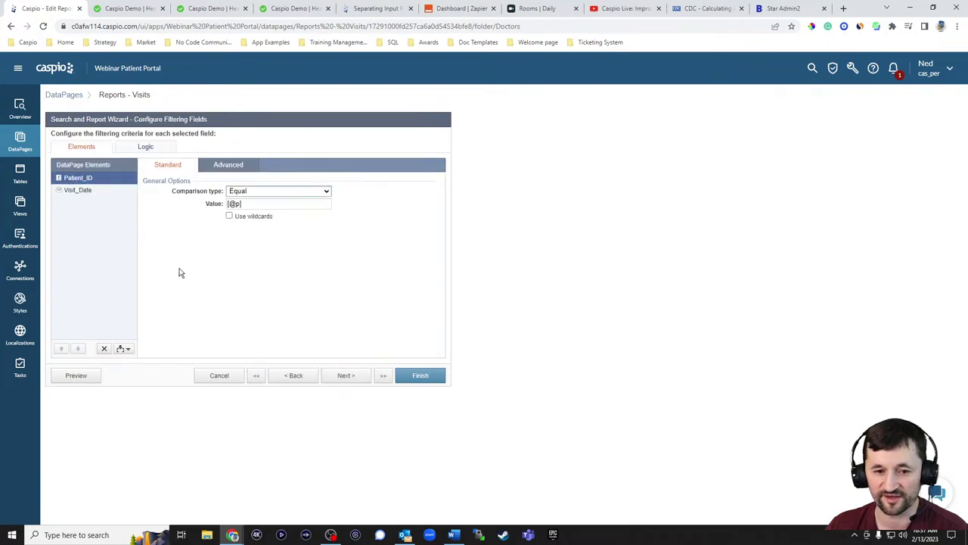
pyautogui.click(87, 192)
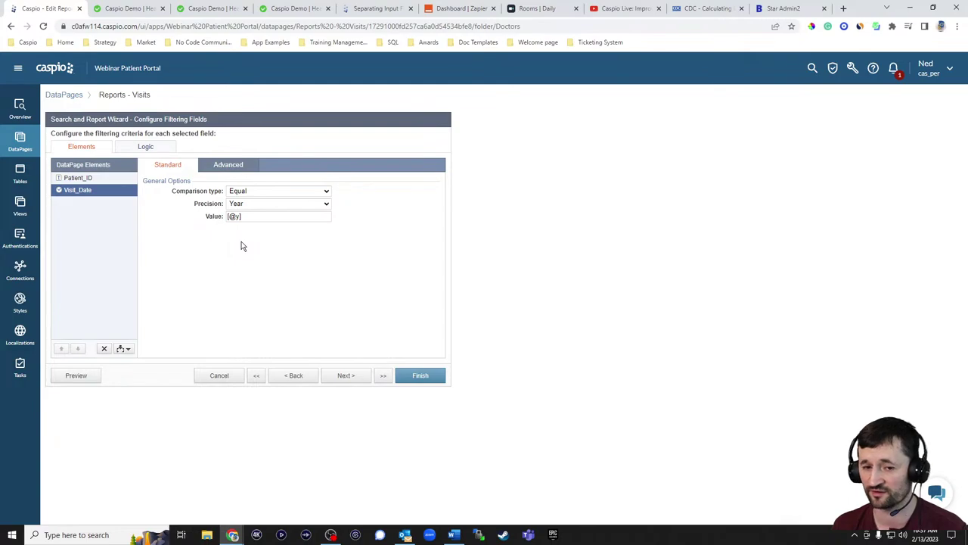
pyautogui.click(342, 375)
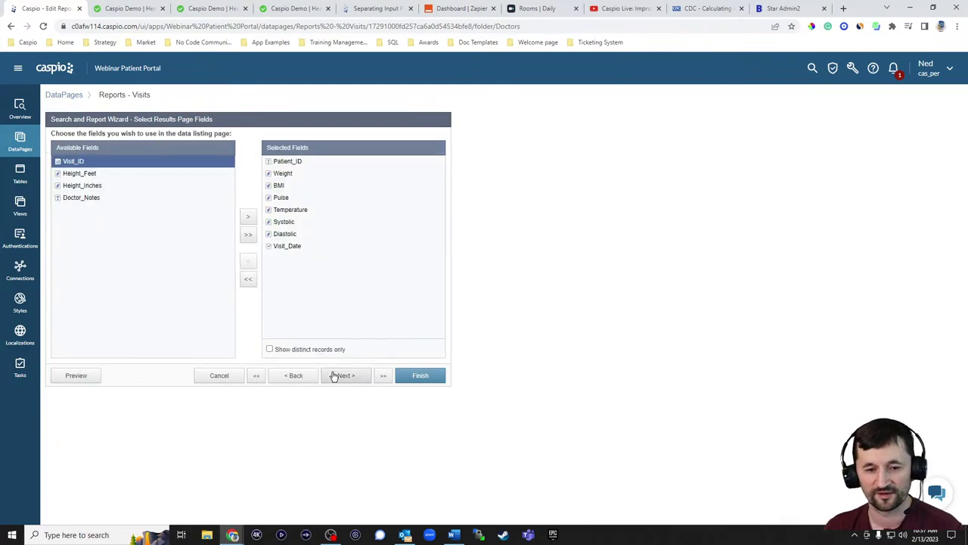
pyautogui.click(353, 379)
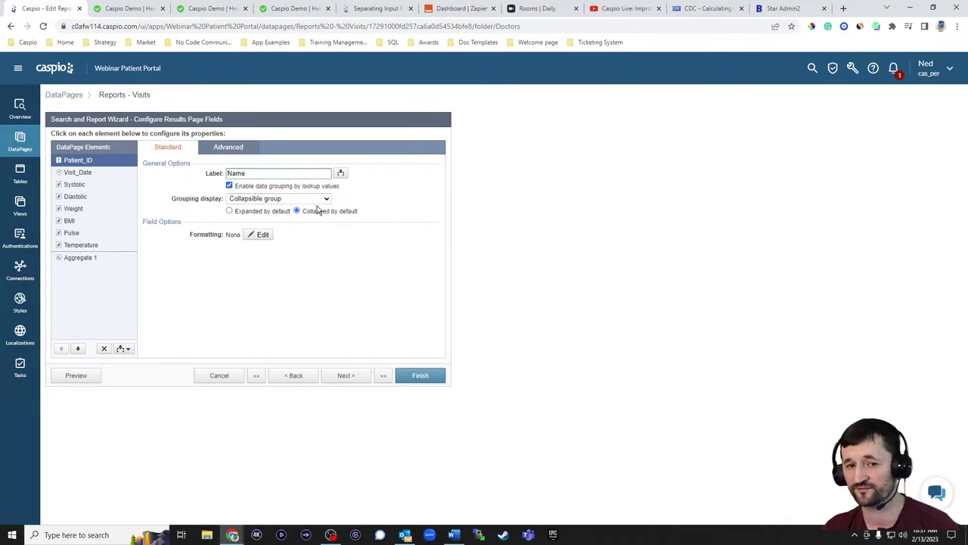
# In the Medical portal's visits table, expand and collapse two patient groups to view their visits and averages
pyautogui.hotkey('ctrl', '3')
pyautogui.scroll(-5, 461, 340)
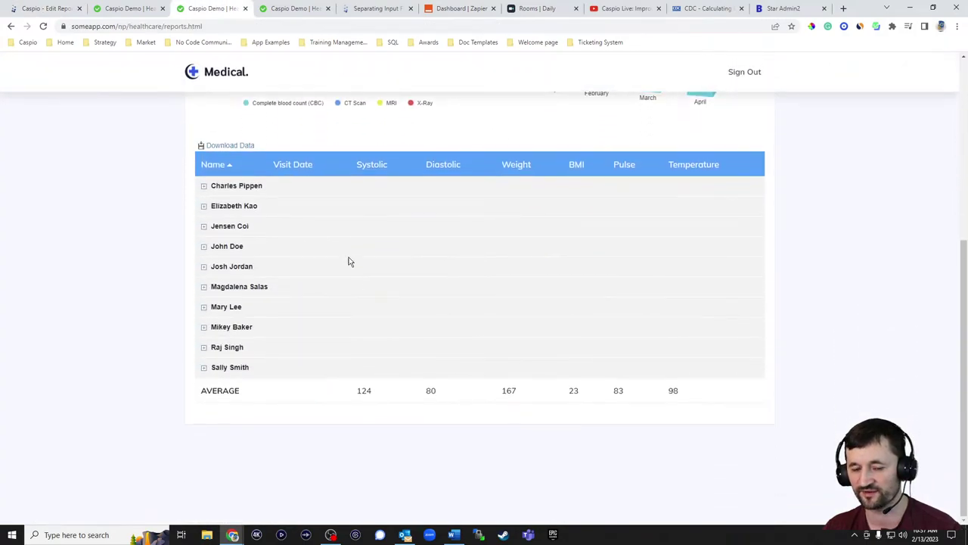
pyautogui.click(204, 248)
pyautogui.click(204, 247)
pyautogui.click(203, 226)
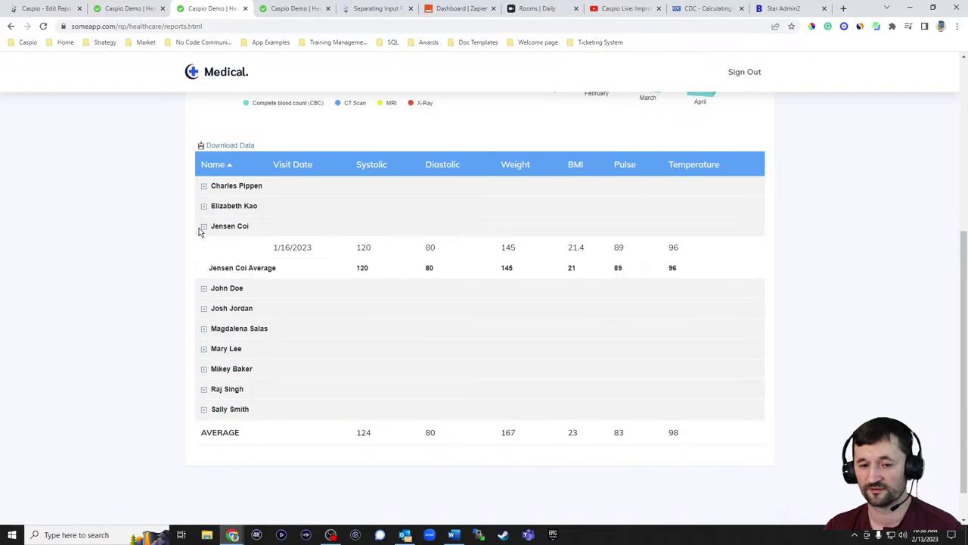
pyautogui.click(203, 226)
# Return to Caspio and leave the Reports - Visits wizard without saving
pyautogui.hotkey('ctrl', '1')
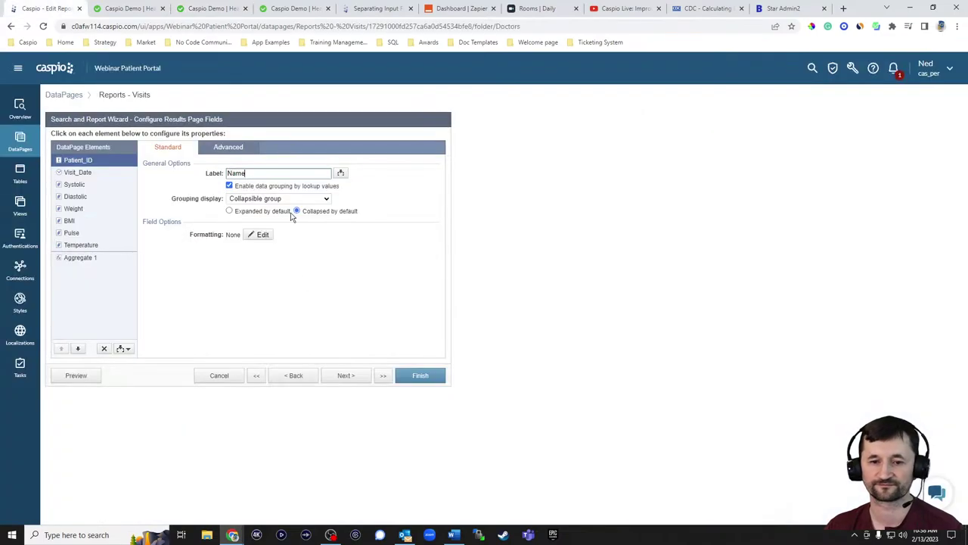
pyautogui.click(224, 376)
pyautogui.click(540, 261)
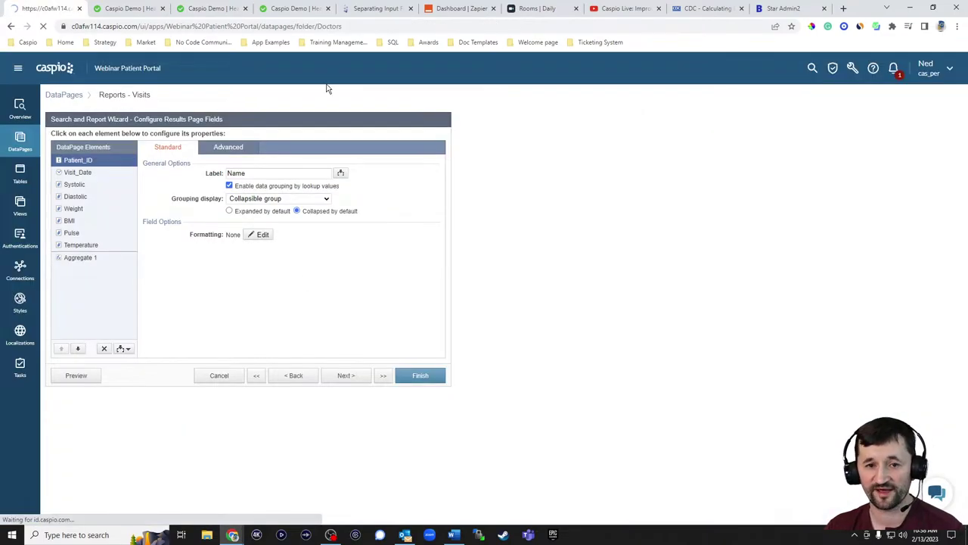
# Look over the portal's Reports page again, and open the app's Tasks list in Caspio to view the Send Survey Email task
pyautogui.click(219, 12)
pyautogui.scroll(5, 237, 169)
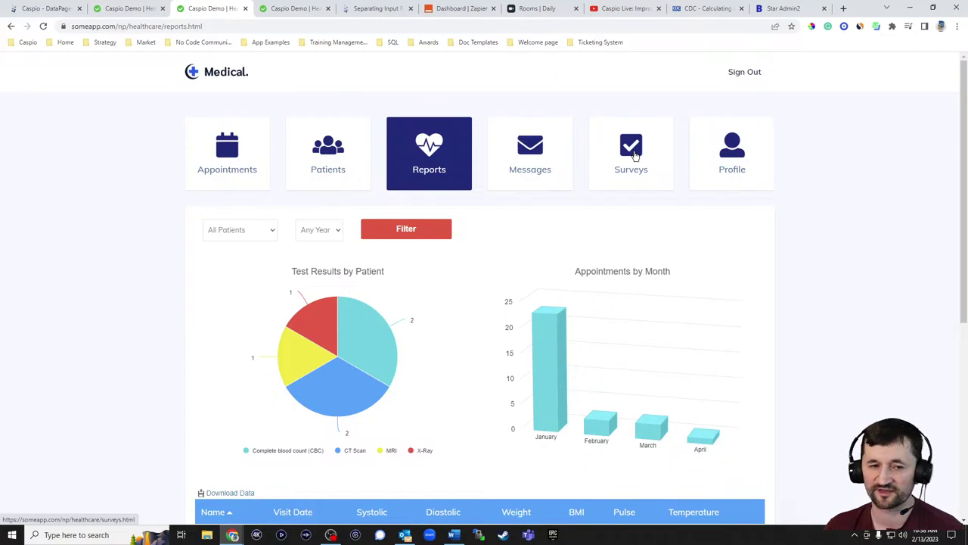
pyautogui.click(45, 9)
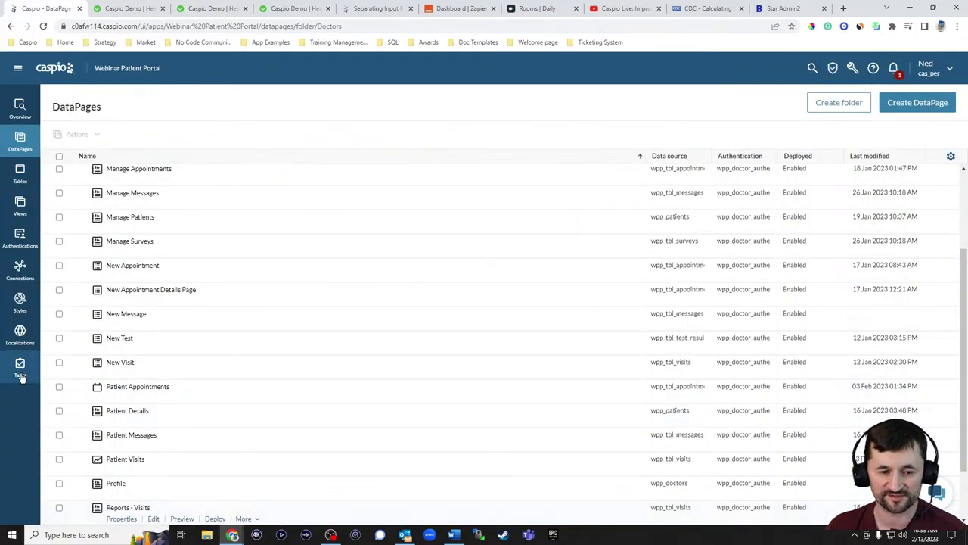
pyautogui.click(21, 374)
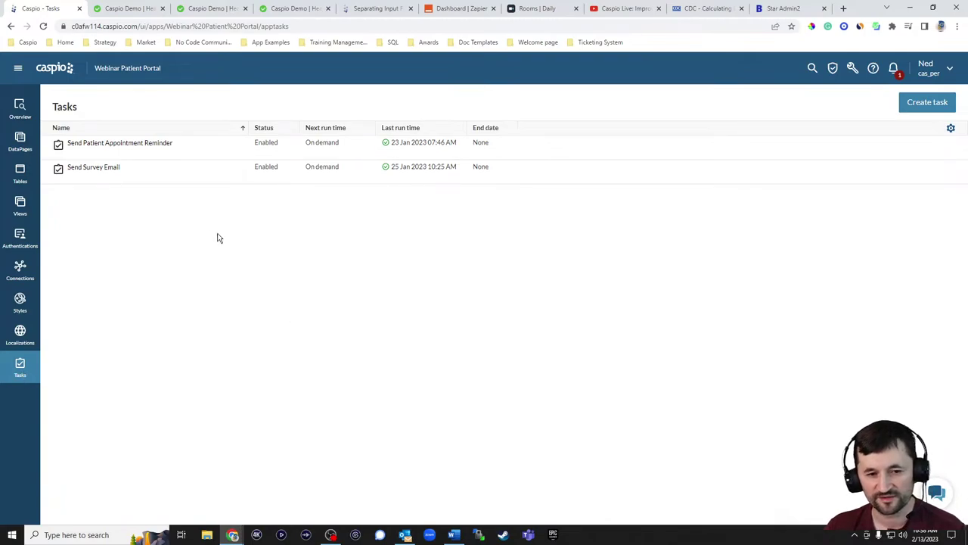
pyautogui.moveTo(108, 171)
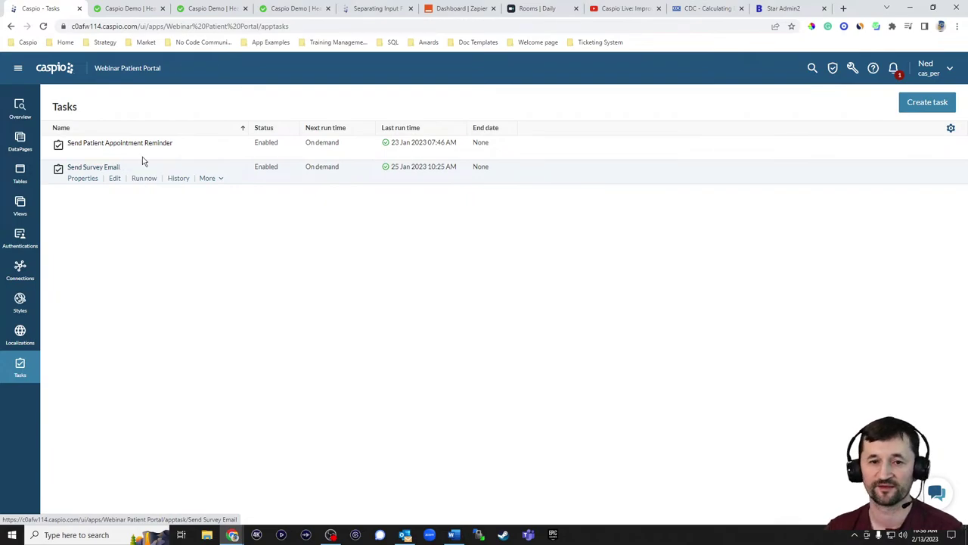
# In the Medical portal, open the first patient's details from the Patients list and view the Patient Appointments table
pyautogui.click(203, 10)
pyautogui.click(336, 173)
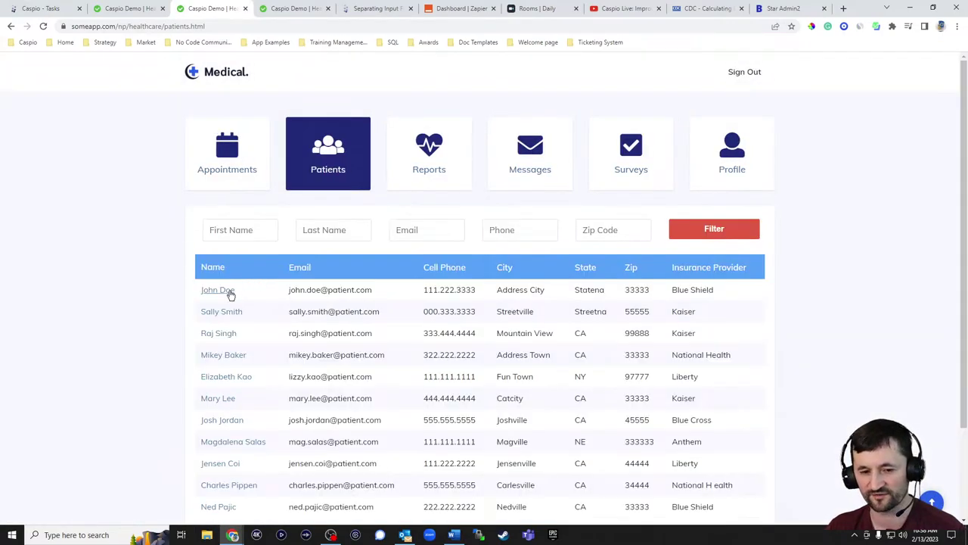
pyautogui.click(231, 292)
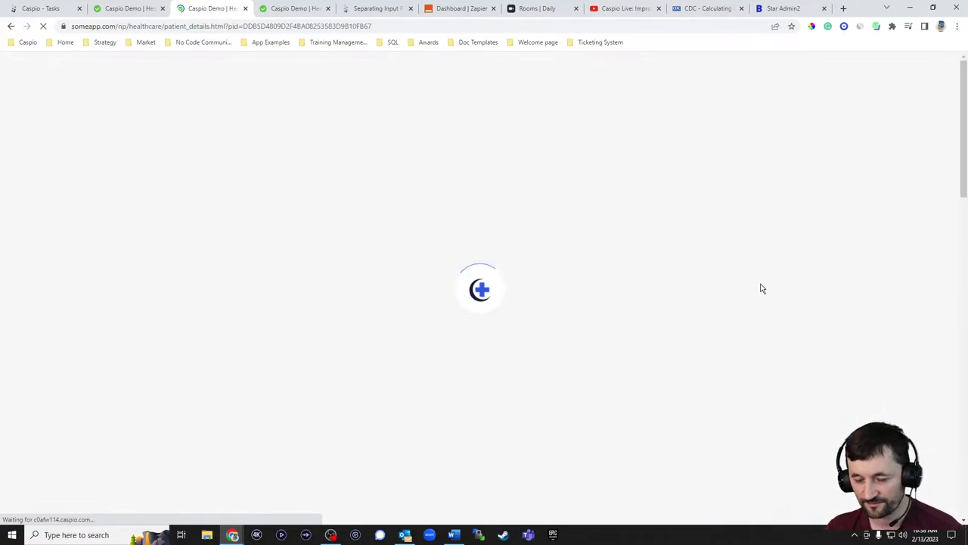
pyautogui.scroll(-4, 762, 288)
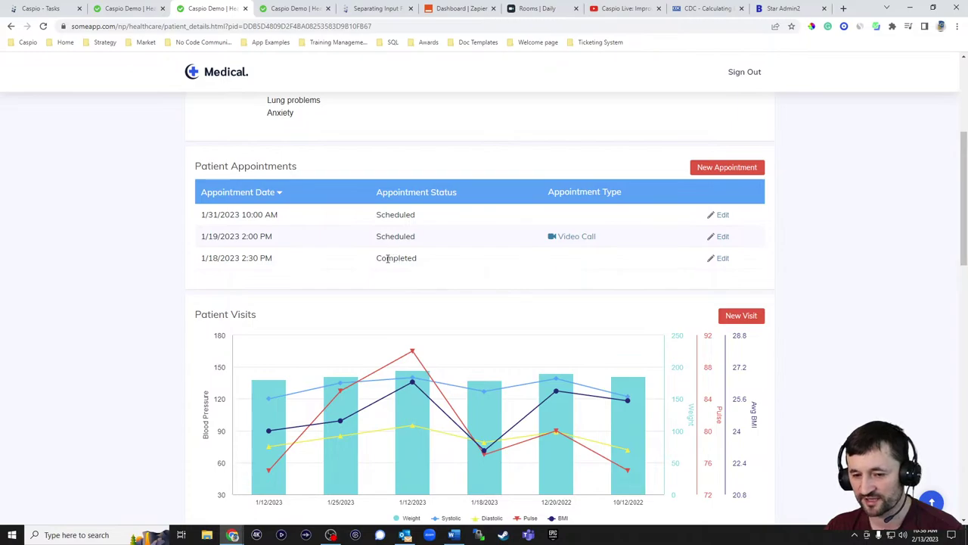
# Highlight the completed appointment's status and day in Patient Appointments, and open the Send Survey Email task for editing in Caspio
pyautogui.moveTo(377, 258); pyautogui.dragTo(424, 264)
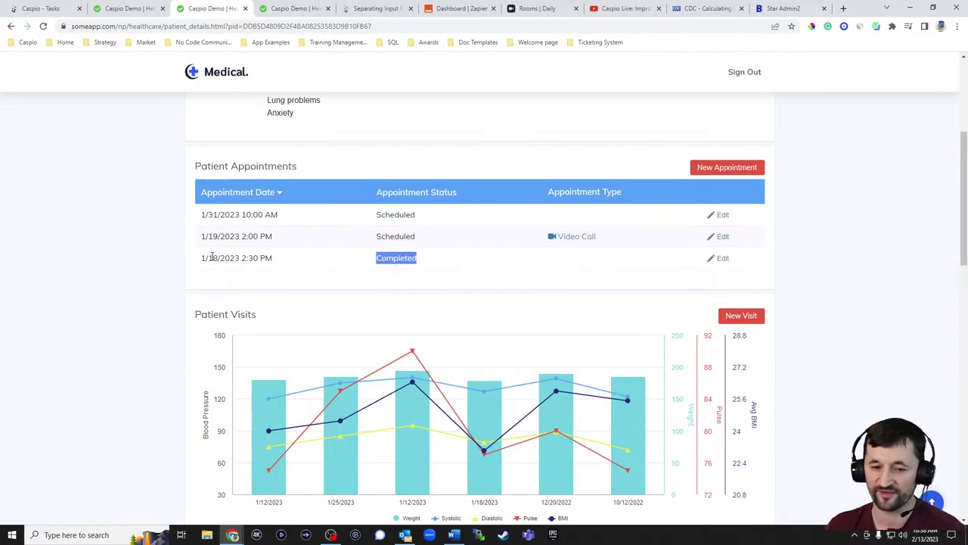
pyautogui.moveTo(213, 258); pyautogui.dragTo(219, 258)
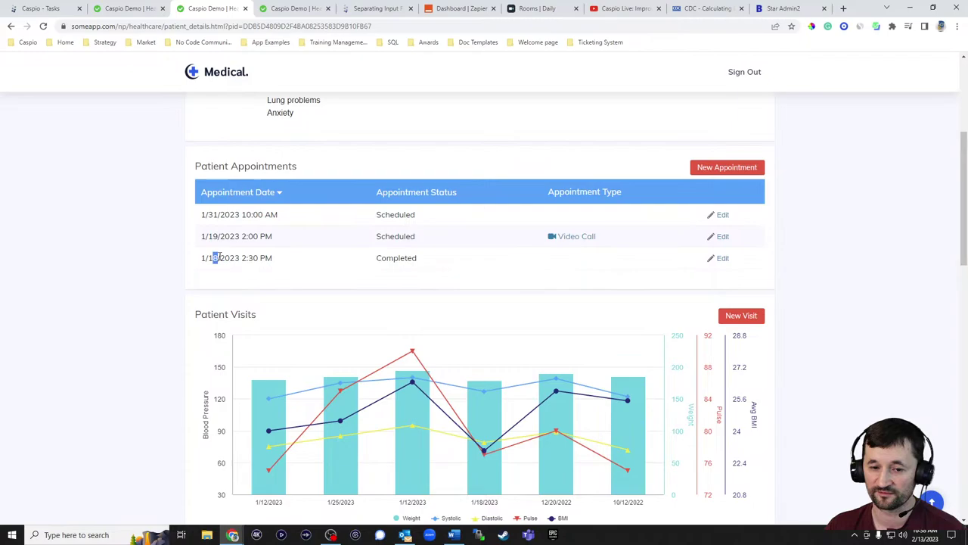
pyautogui.click(52, 9)
pyautogui.click(116, 181)
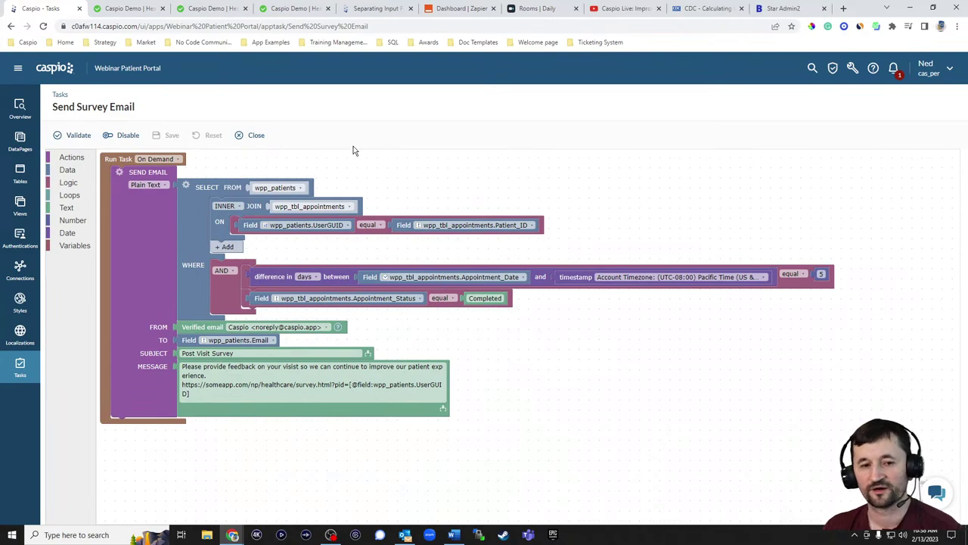
# Open the Send Survey Email task's schedule configuration, preview the Daily frequency options, and cancel without applying
pyautogui.click(154, 160)
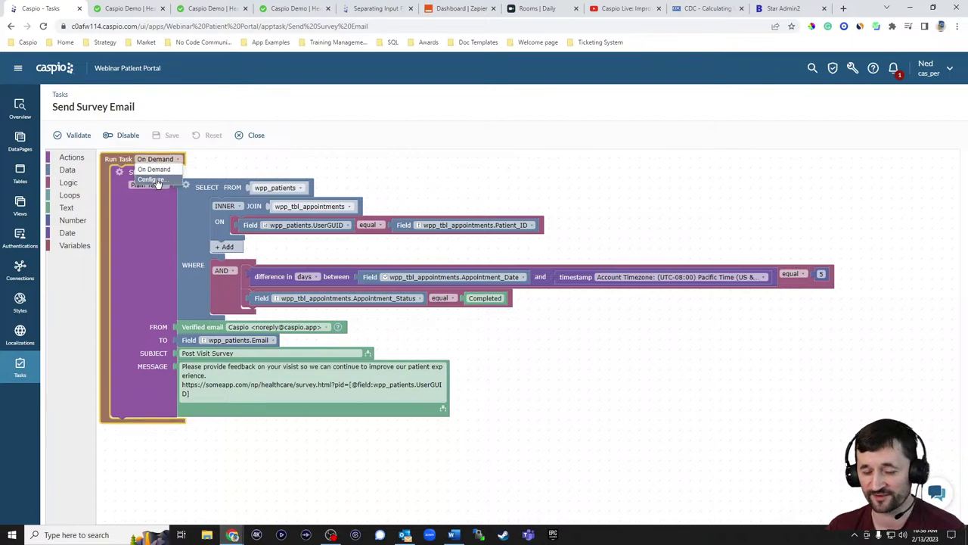
pyautogui.click(156, 180)
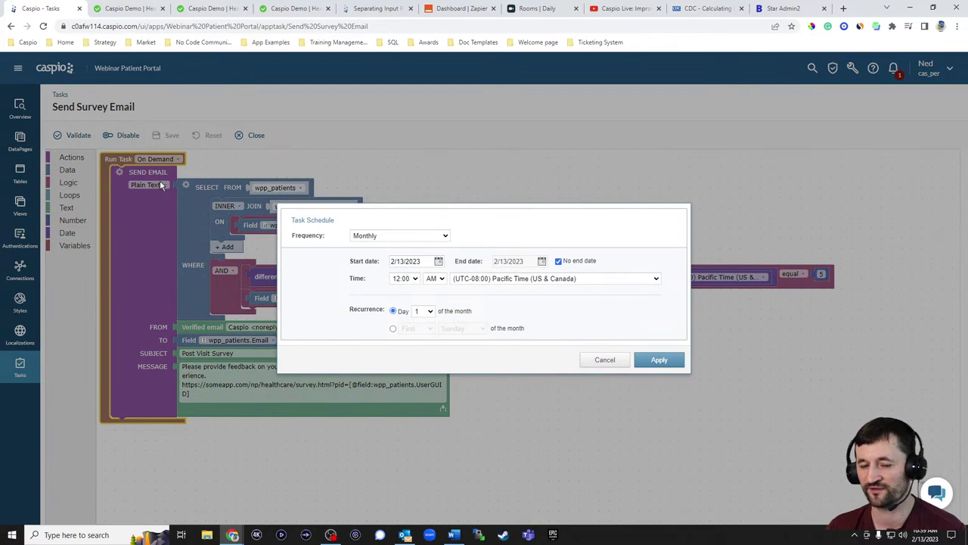
pyautogui.click(366, 235)
pyautogui.click(371, 264)
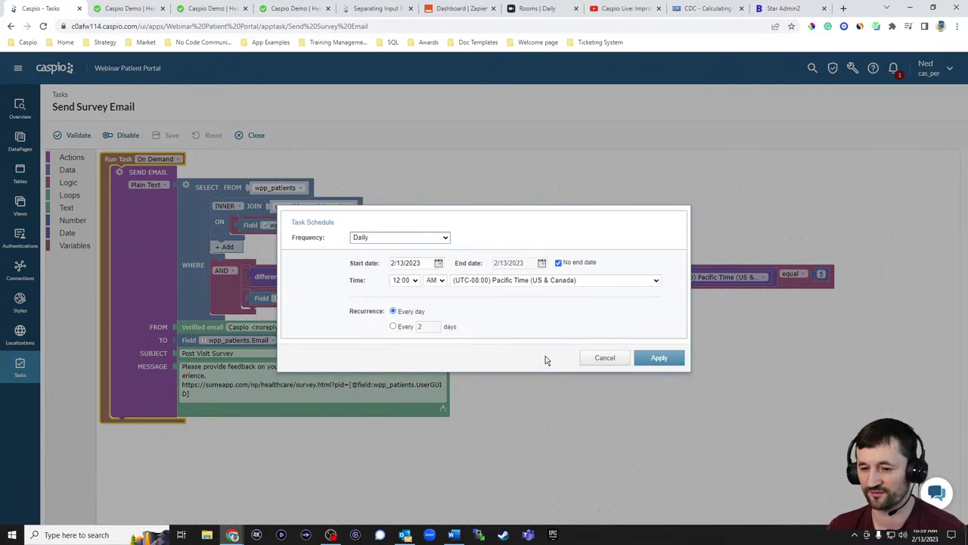
pyautogui.click(601, 359)
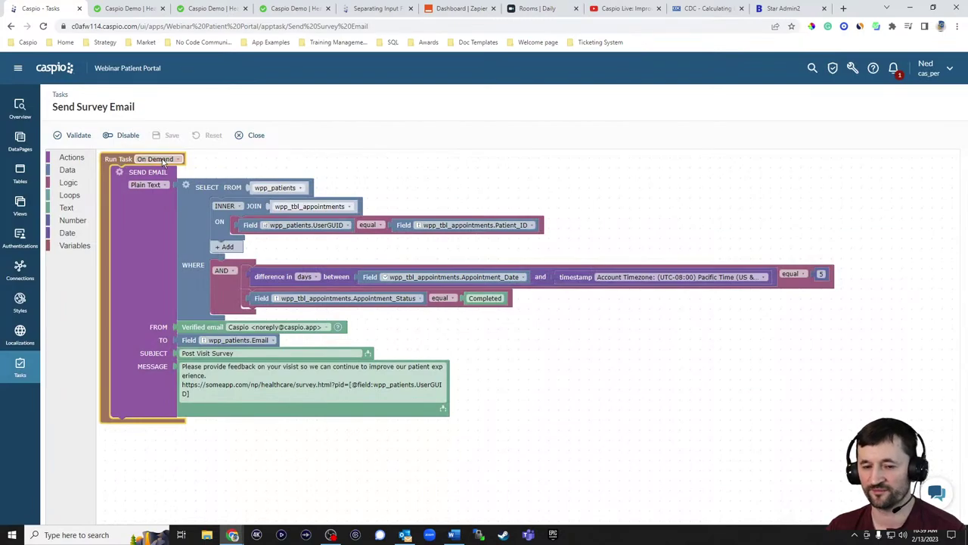
# View the available action blocks and the field choices for the survey email's recipient, keeping the current selection
pyautogui.click(69, 159)
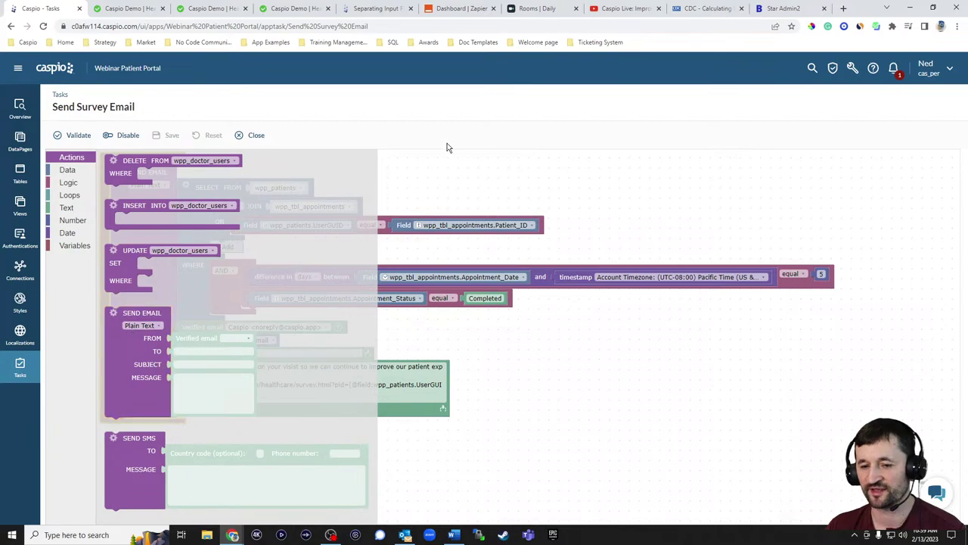
pyautogui.click(401, 181)
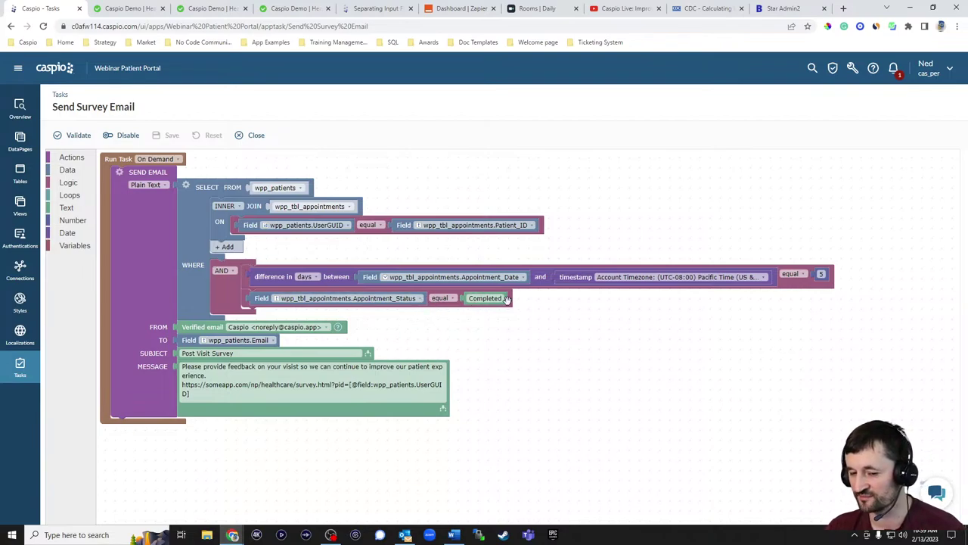
pyautogui.click(271, 340)
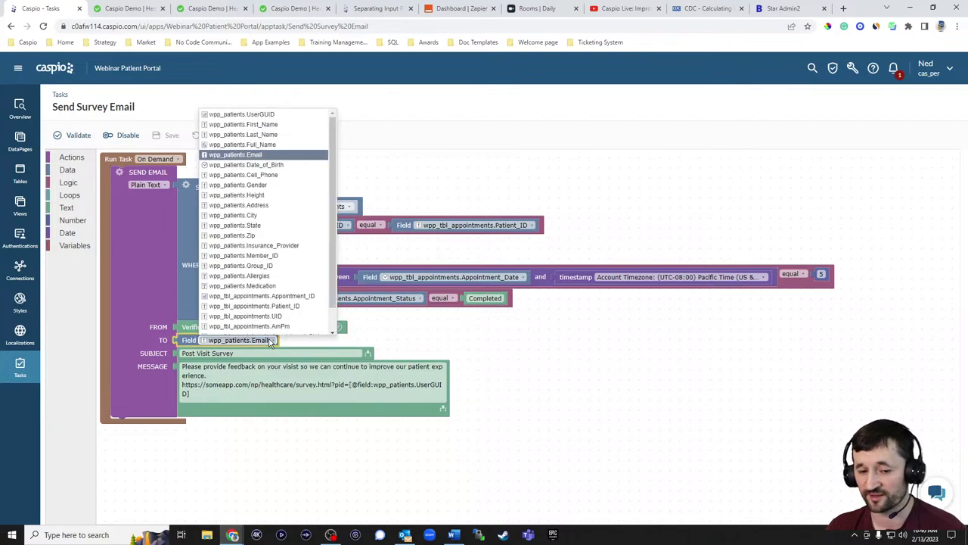
pyautogui.click(458, 363)
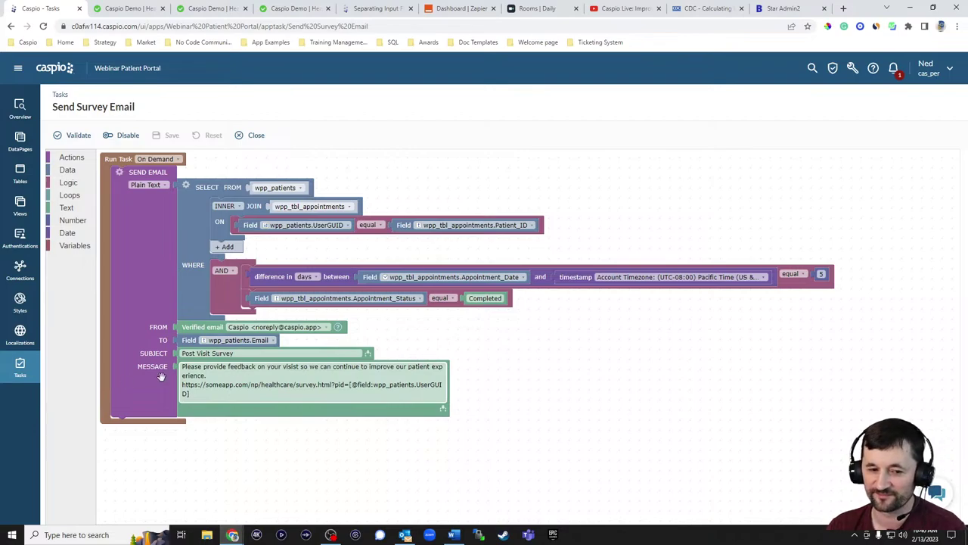
# Open the Send Patient Appointment Reminder task from the Tasks list and examine its Scheduled status condition
pyautogui.click(23, 369)
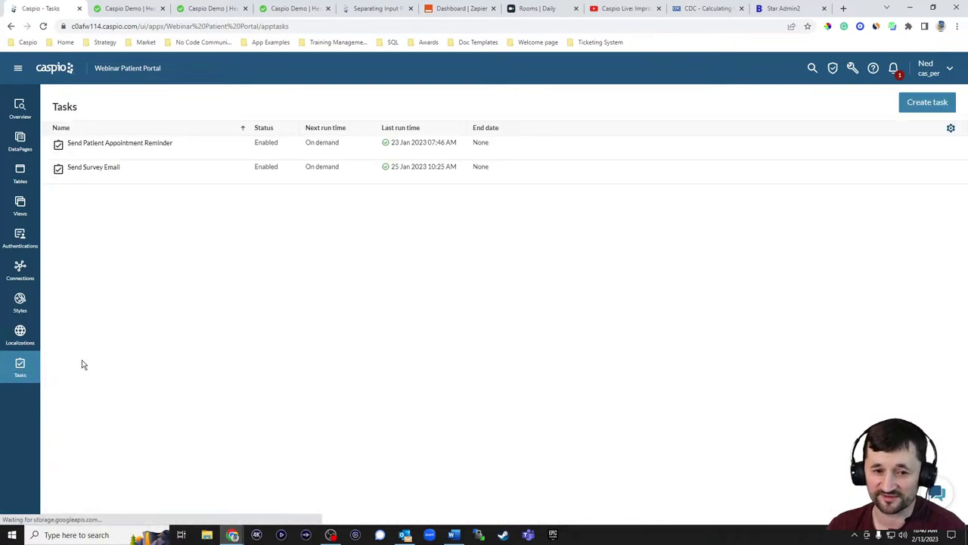
pyautogui.moveTo(97, 151)
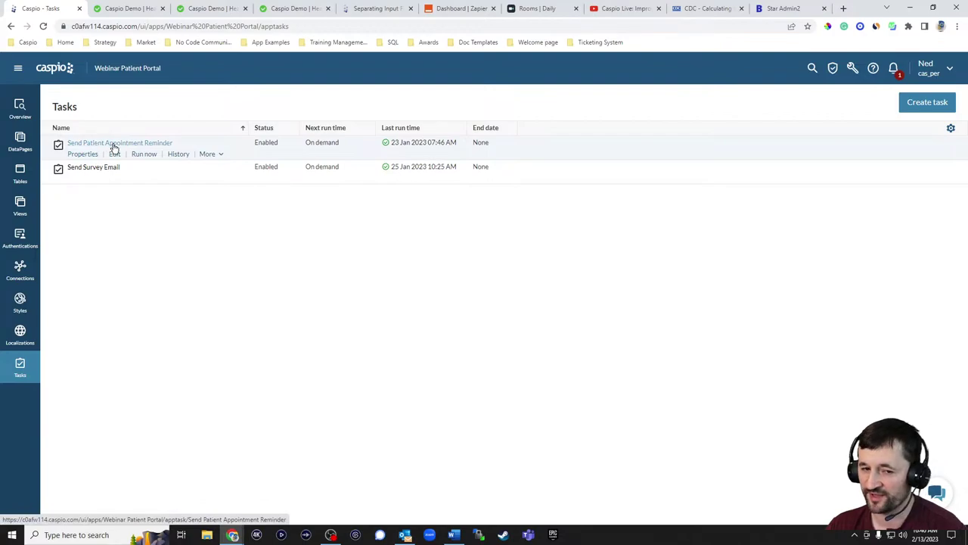
pyautogui.click(114, 154)
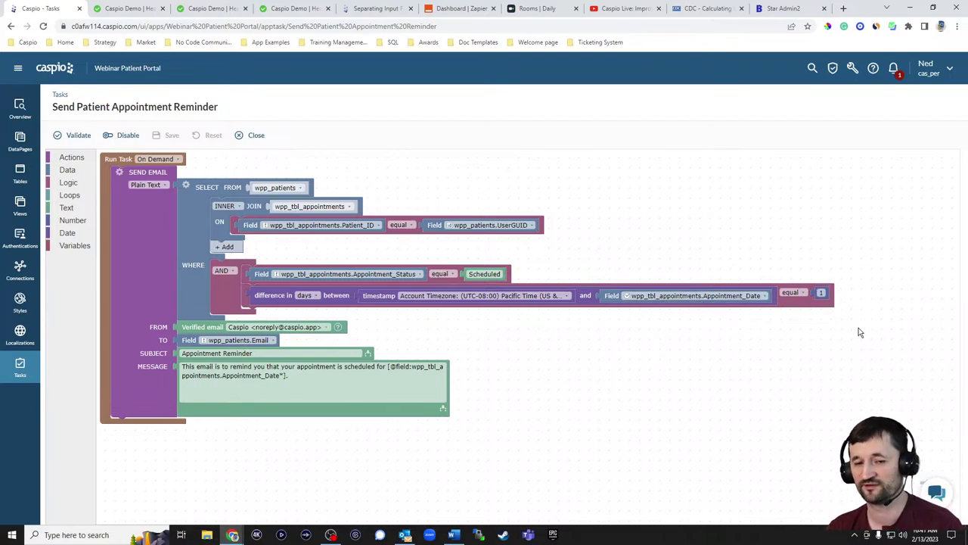
pyautogui.click(485, 274)
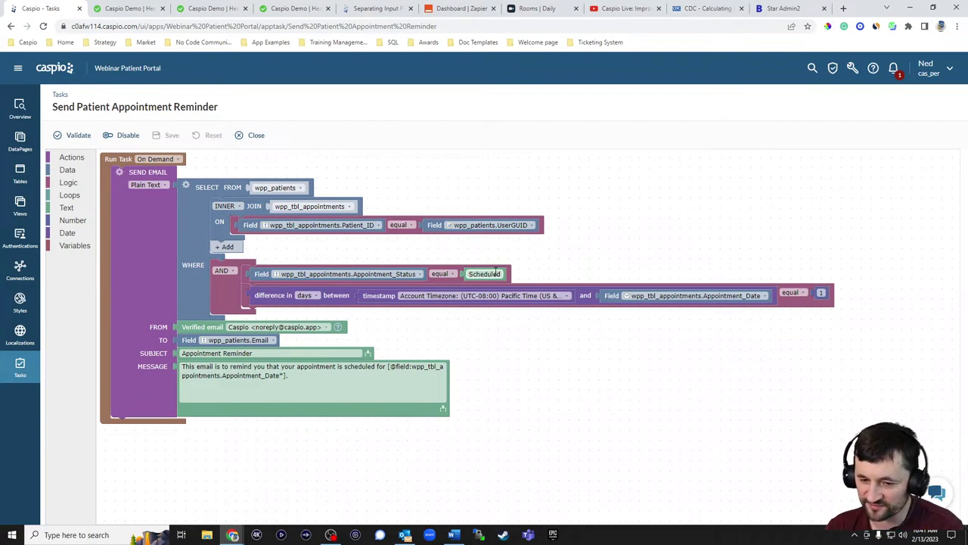
pyautogui.press('Return')
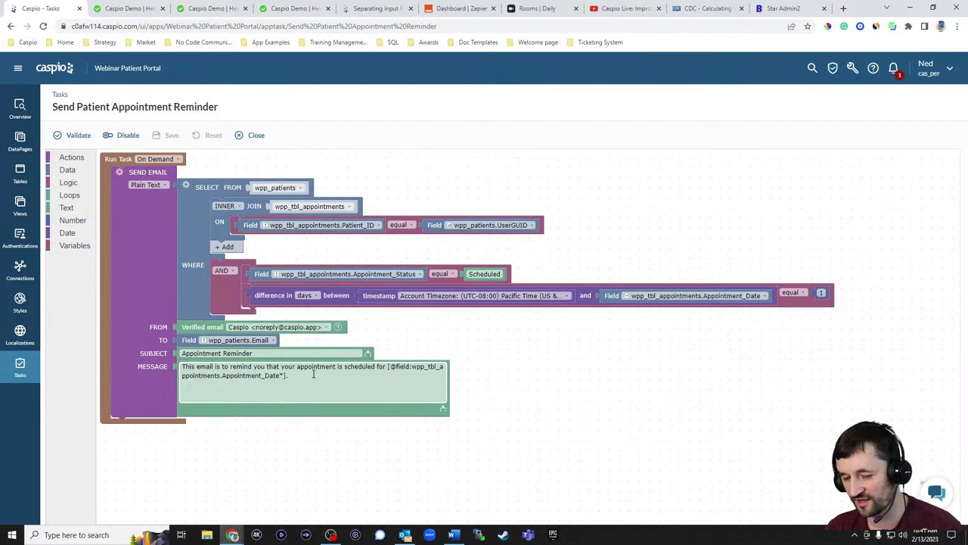
# View the data source fields that can be inserted in the reminder email's message, without inserting any
pyautogui.click(443, 409)
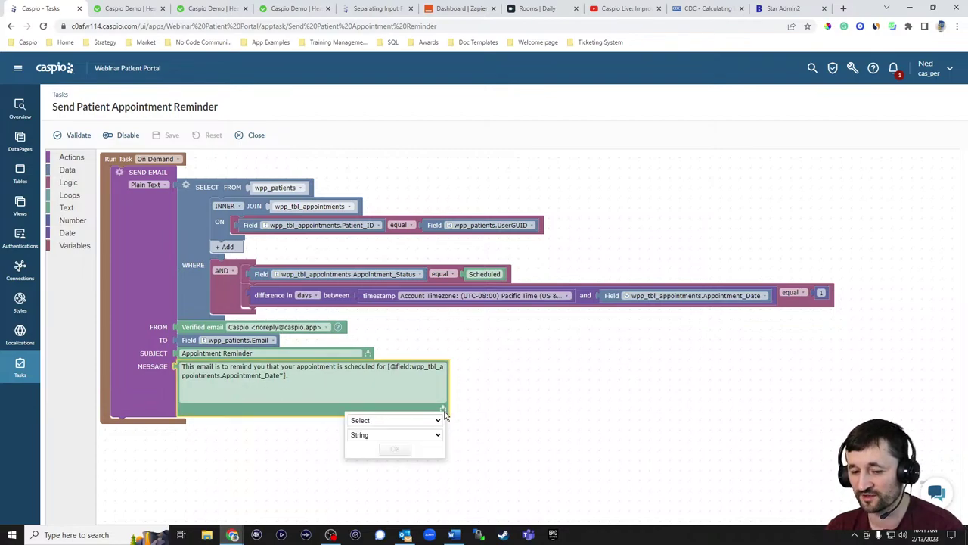
pyautogui.click(431, 421)
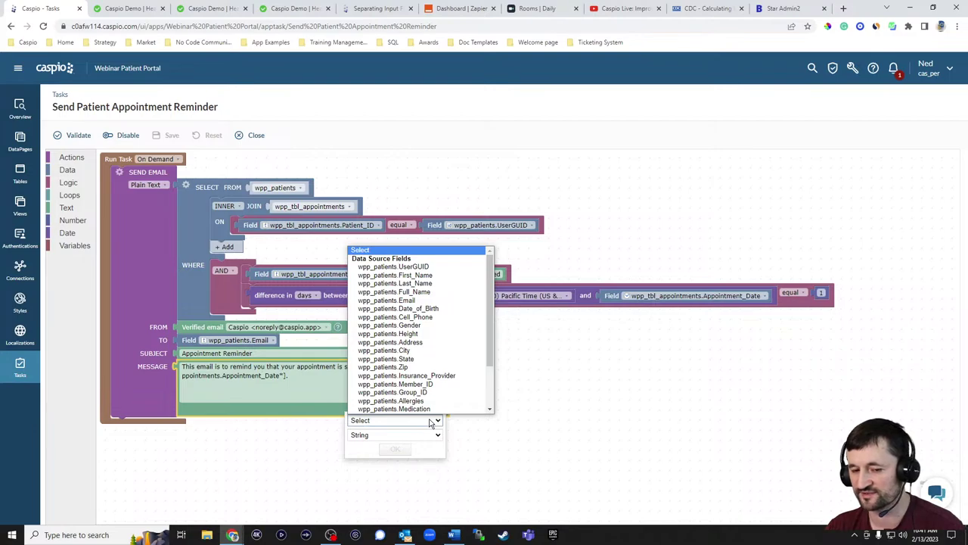
pyautogui.click(549, 411)
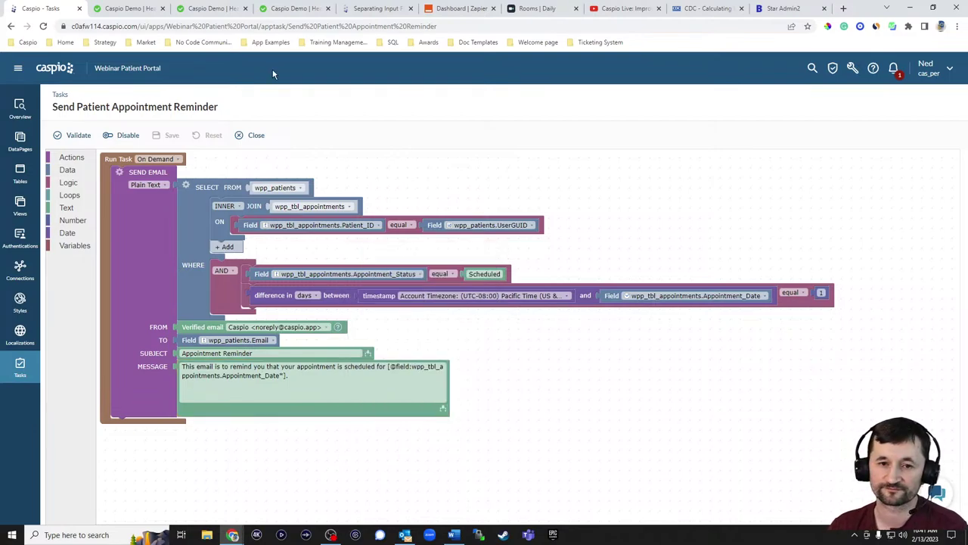
# Switch to the doctor side of the Medical portal and view the Surveys page
pyautogui.click(212, 10)
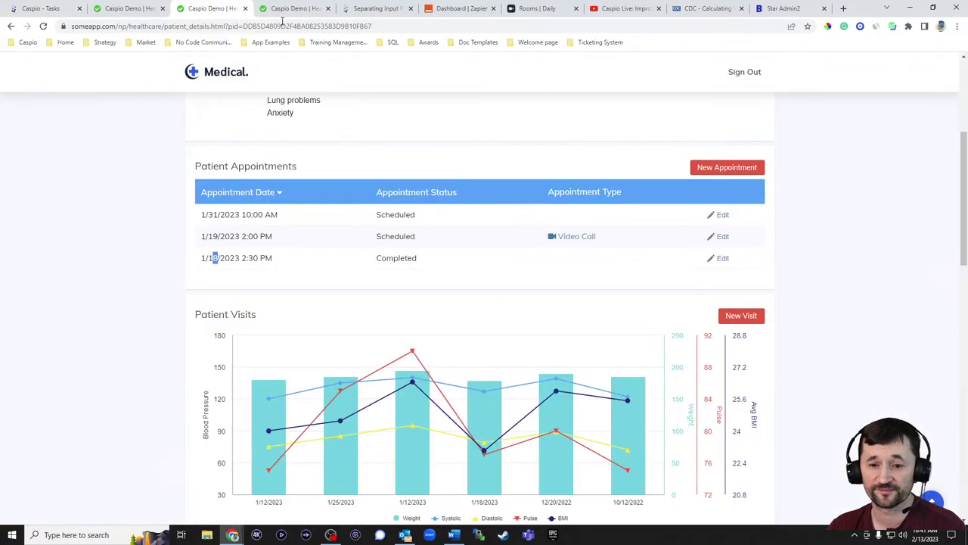
pyautogui.scroll(4, 759, 220)
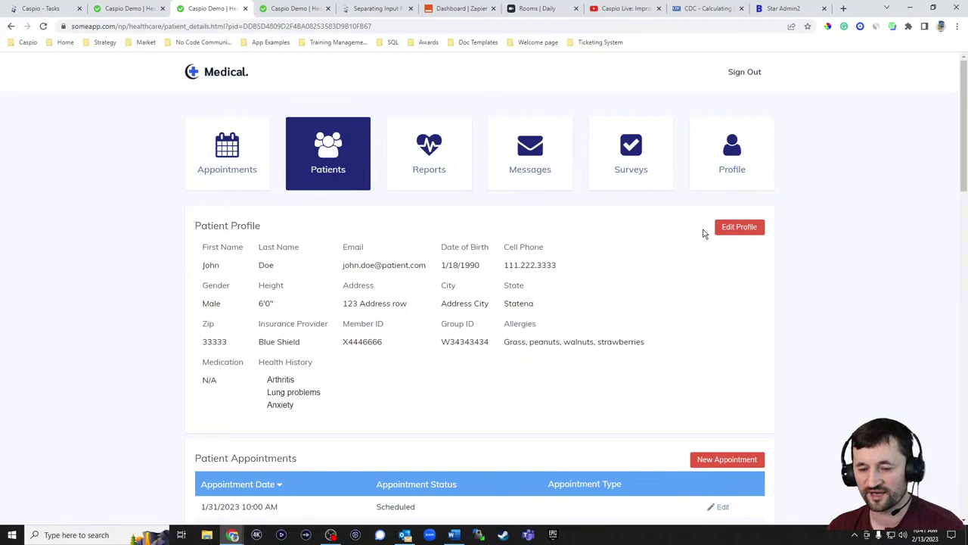
pyautogui.click(637, 160)
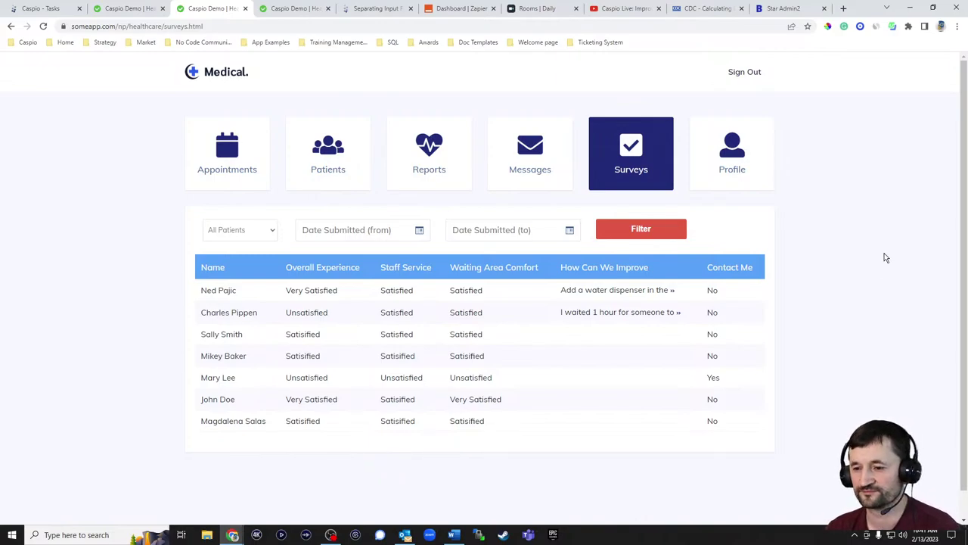
# Switch to the patient side of the Medical portal and view the Appointments calendar
pyautogui.click(290, 9)
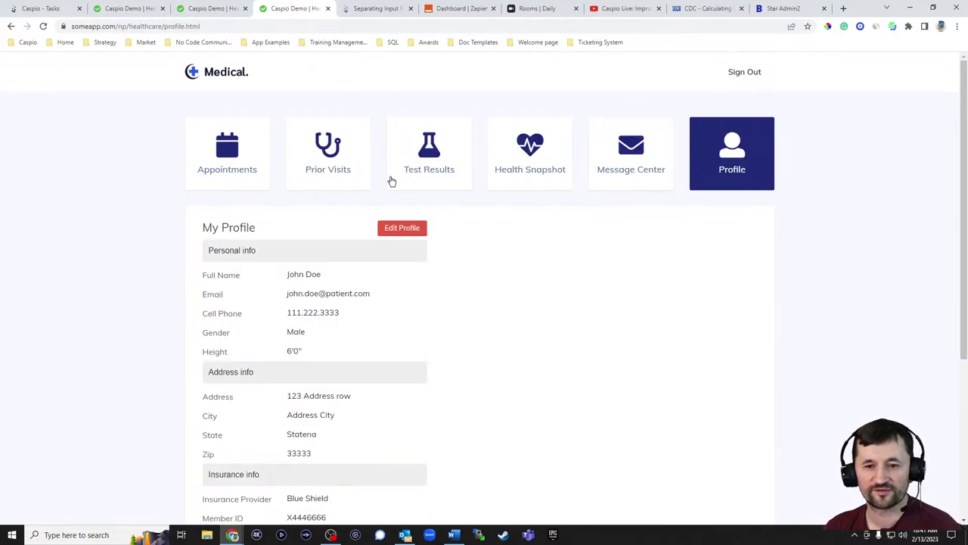
pyautogui.click(221, 153)
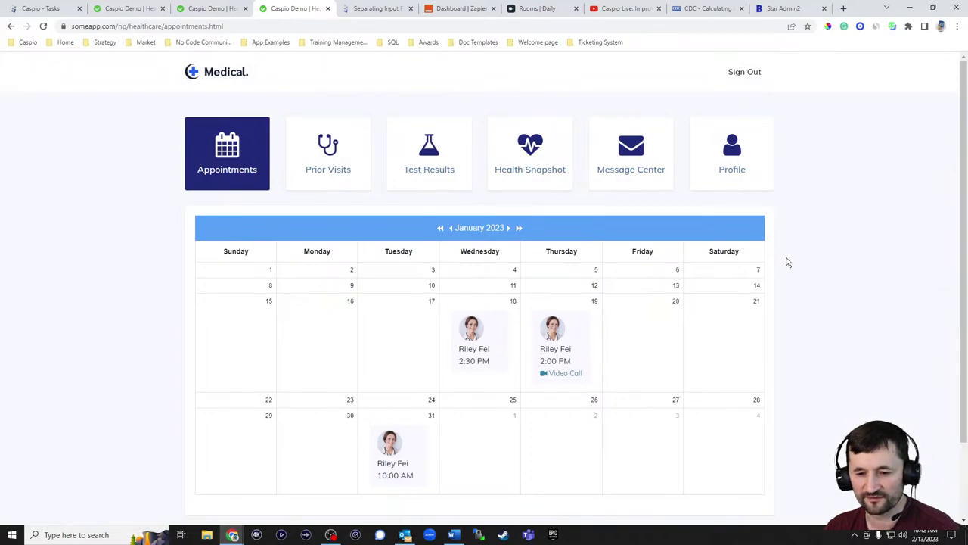
pyautogui.scroll(-1, 812, 268)
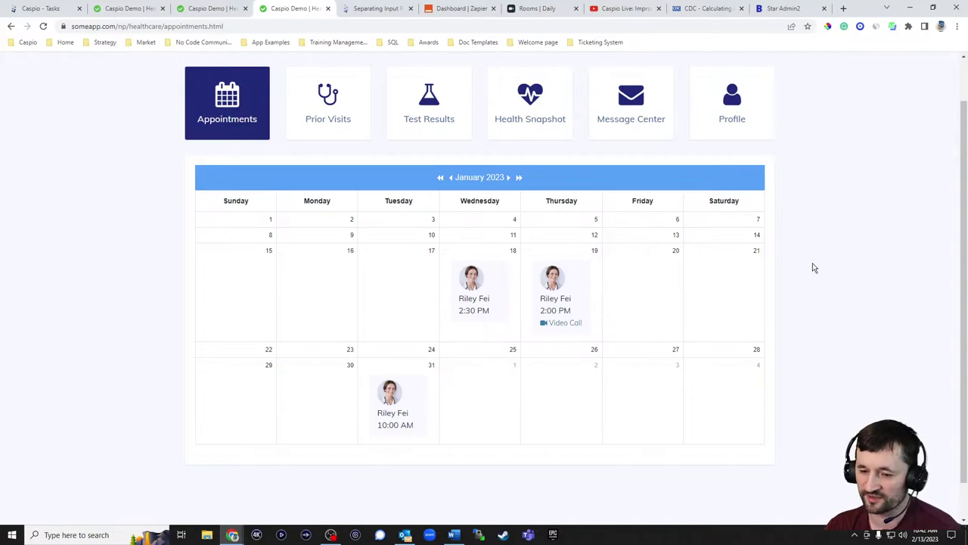
# Return to Caspio and open the My Appointments DataPage from the Patients folder for editing
pyautogui.click(53, 8)
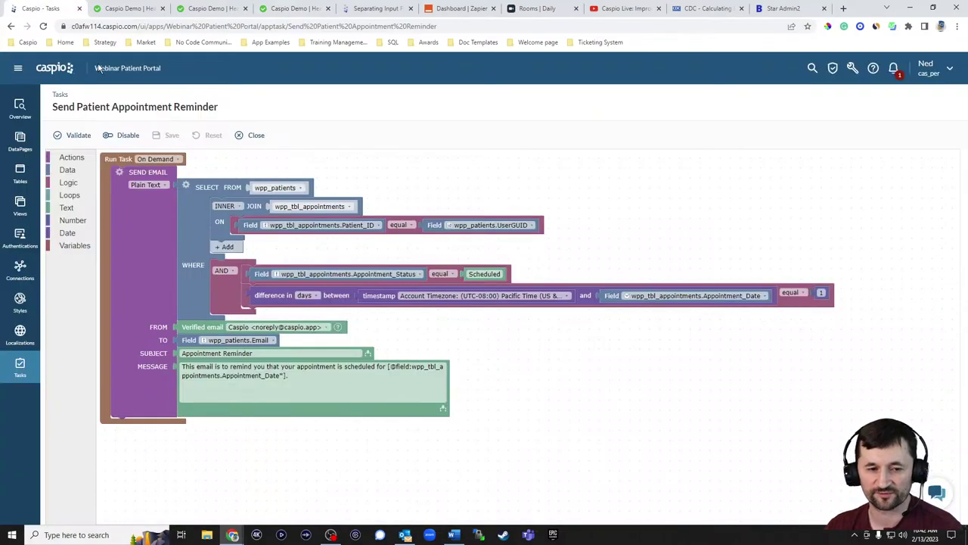
pyautogui.click(20, 140)
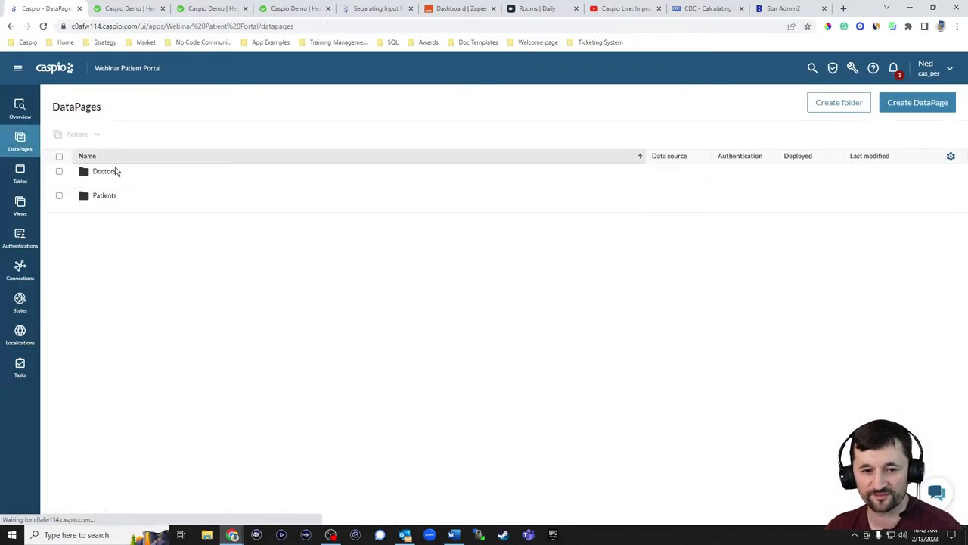
pyautogui.click(96, 206)
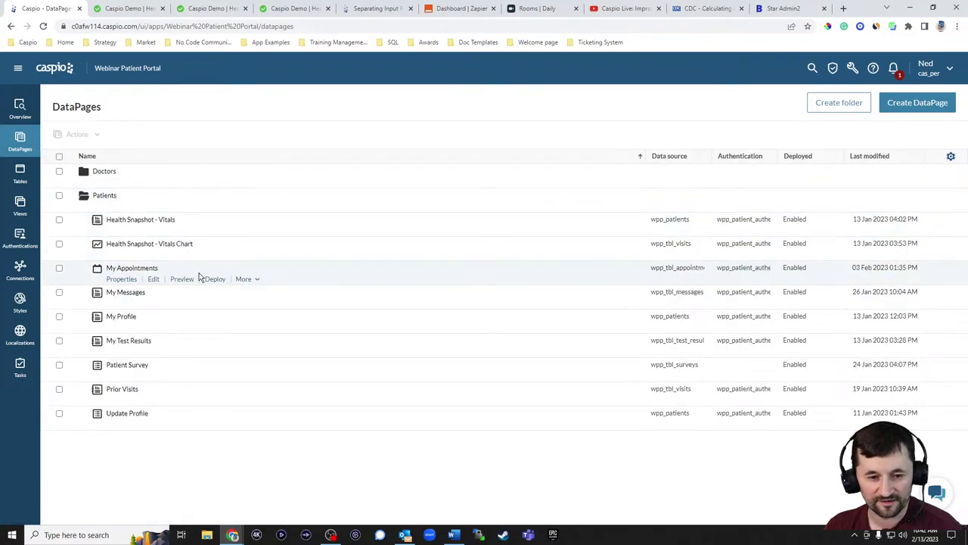
pyautogui.click(158, 280)
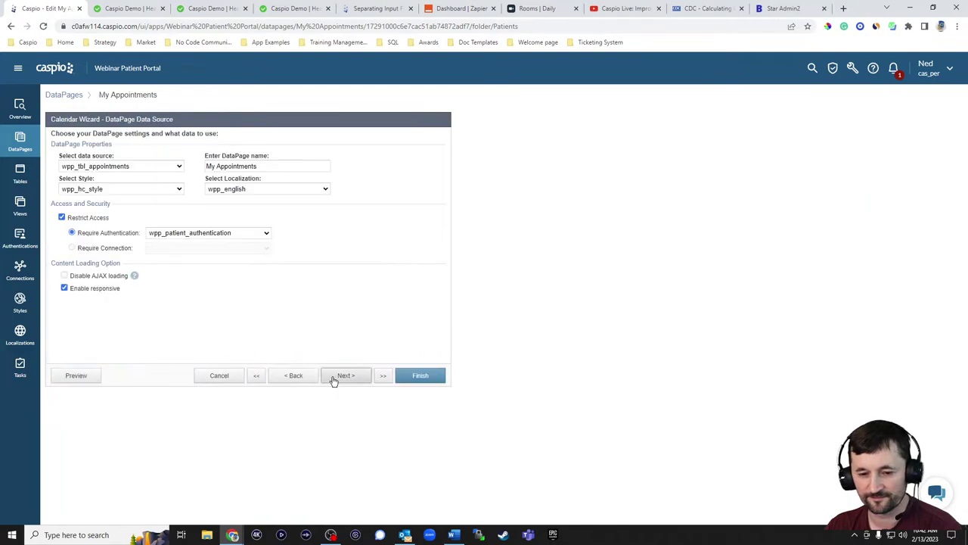
# Go through the Calendar Wizard's search type and filtering pages to reach Configure Fields for Calendar
pyautogui.click(335, 379)
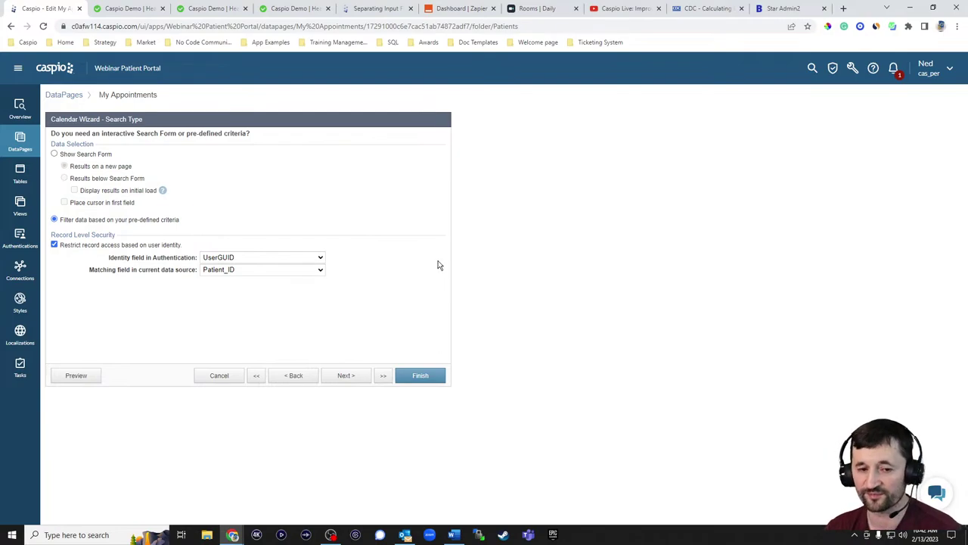
pyautogui.click(345, 376)
pyautogui.click(344, 376)
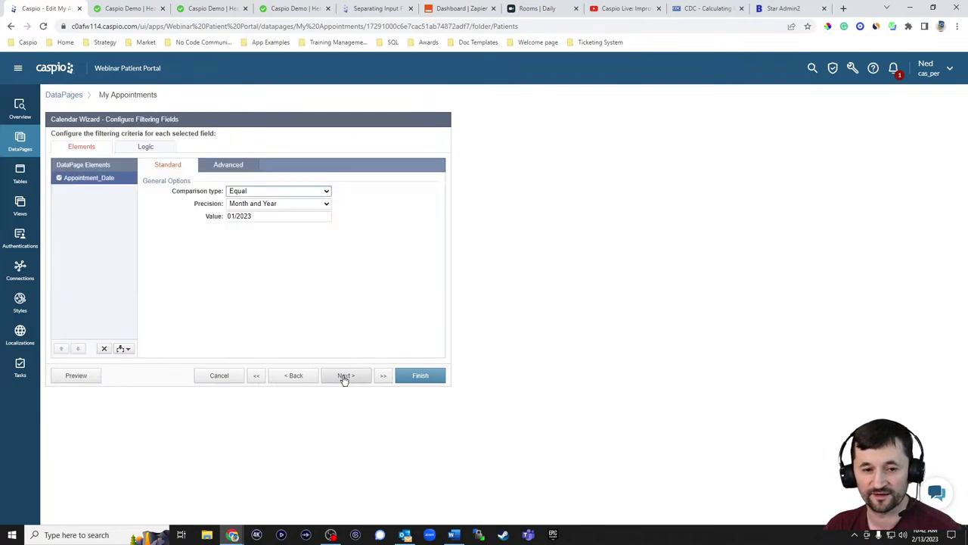
pyautogui.click(341, 376)
pyautogui.click(339, 374)
pyautogui.click(340, 374)
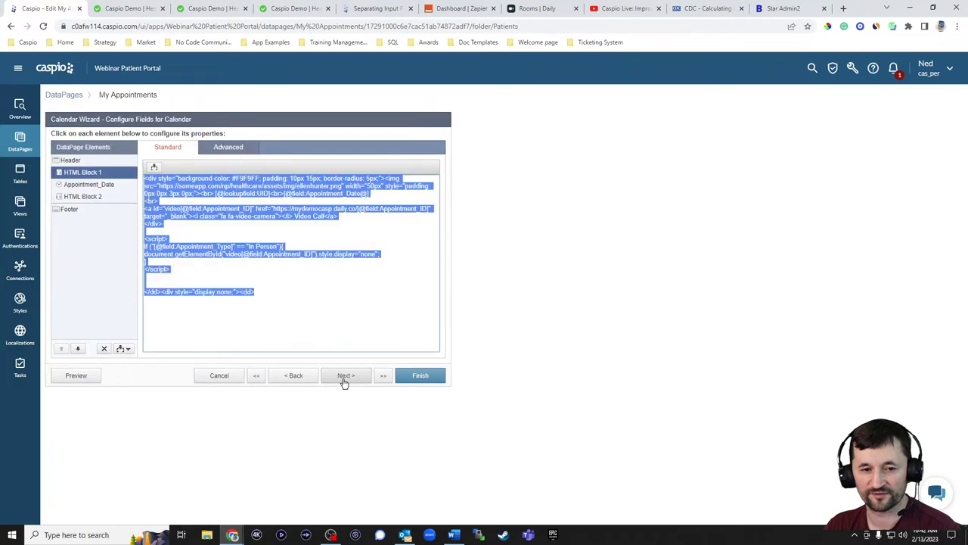
# Examine the calendar's HTML Block 1 and Header code, and return to the patient portal's Appointments calendar
pyautogui.click(322, 319)
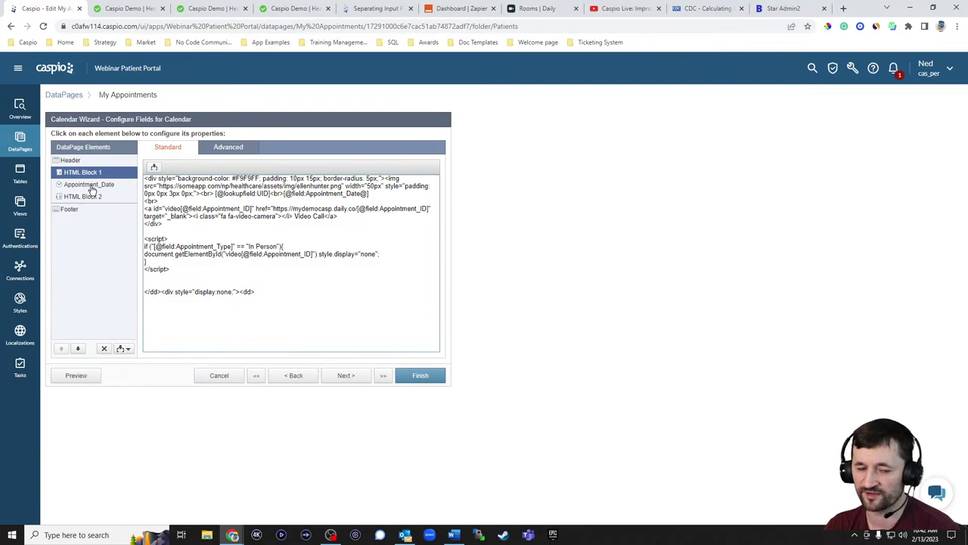
pyautogui.click(72, 161)
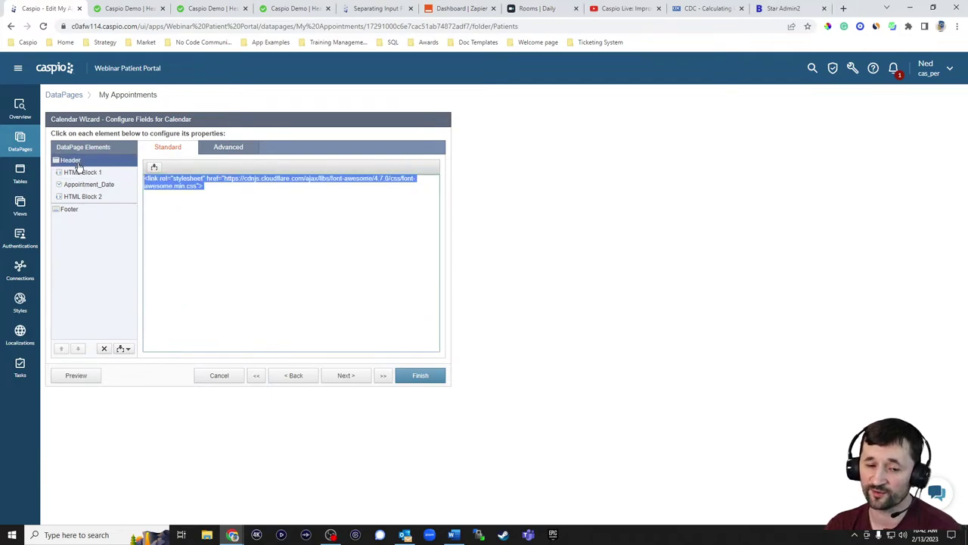
pyautogui.click(295, 9)
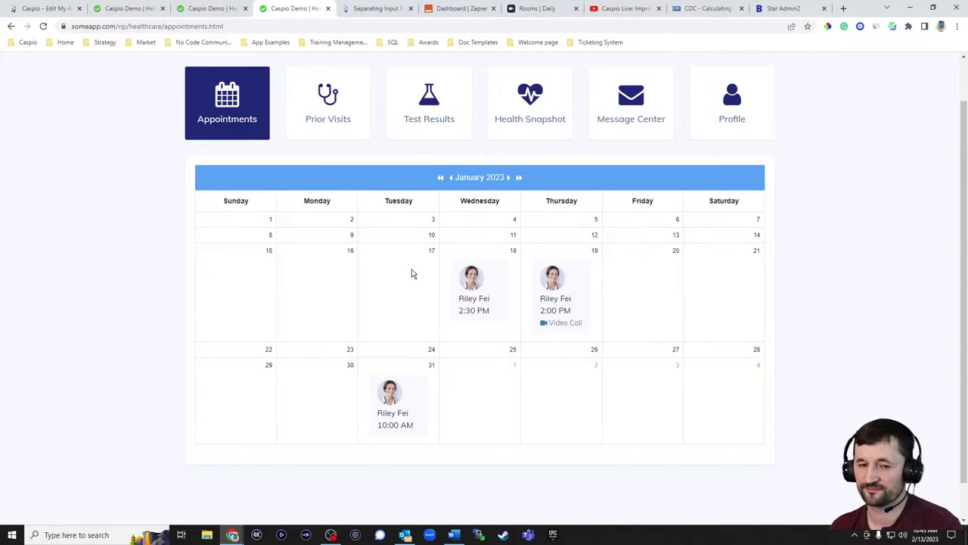
# Return to Caspio and cancel the My Appointments Calendar Wizard, confirming the exit to the DataPages list
pyautogui.click(62, 8)
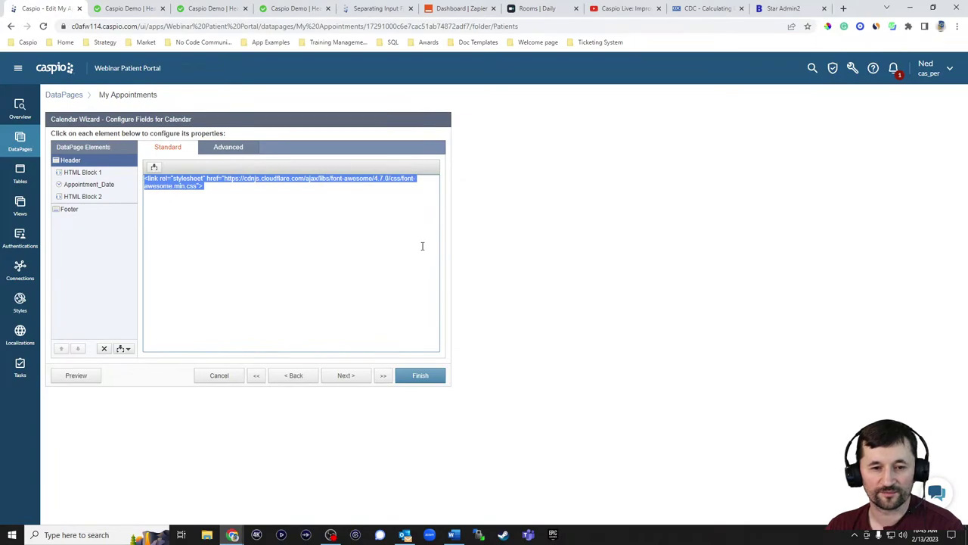
pyautogui.click(217, 377)
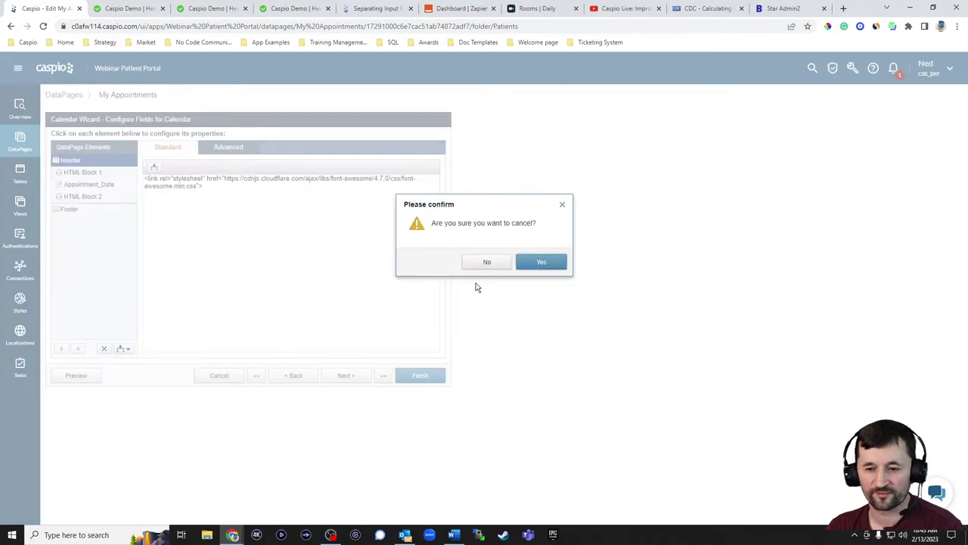
pyautogui.click(539, 261)
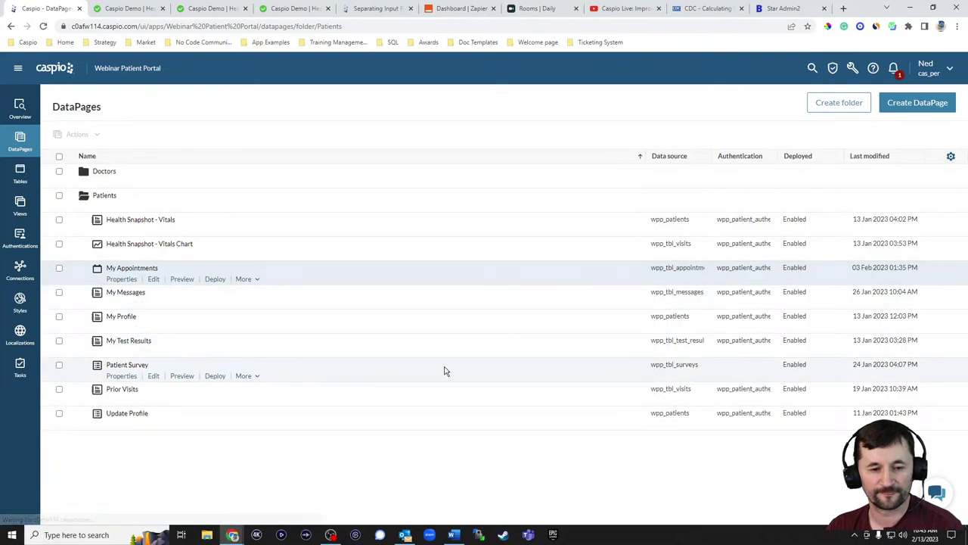
# Go back to the patient portal and view the Prior Visits, Test Results, Health Snapshot and Message Center pages
pyautogui.click(288, 10)
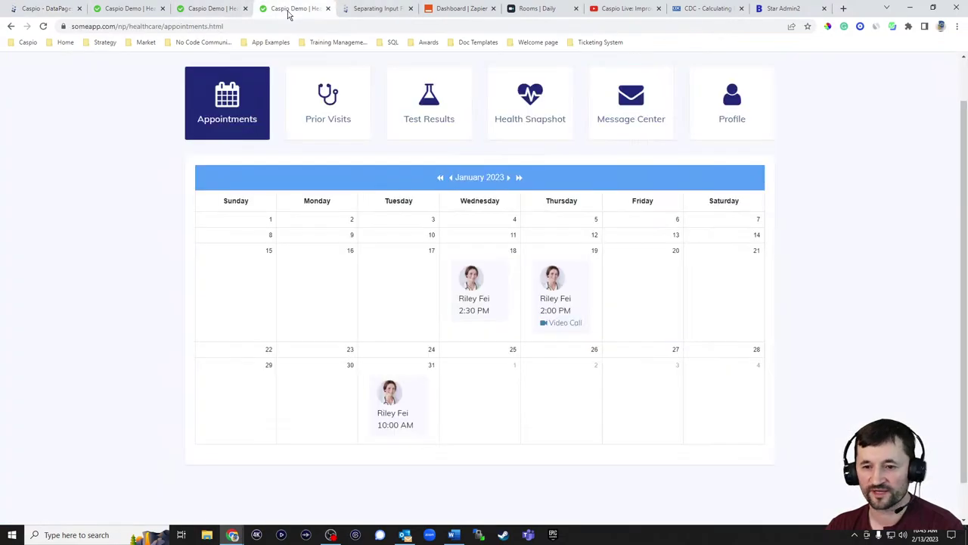
pyautogui.click(337, 118)
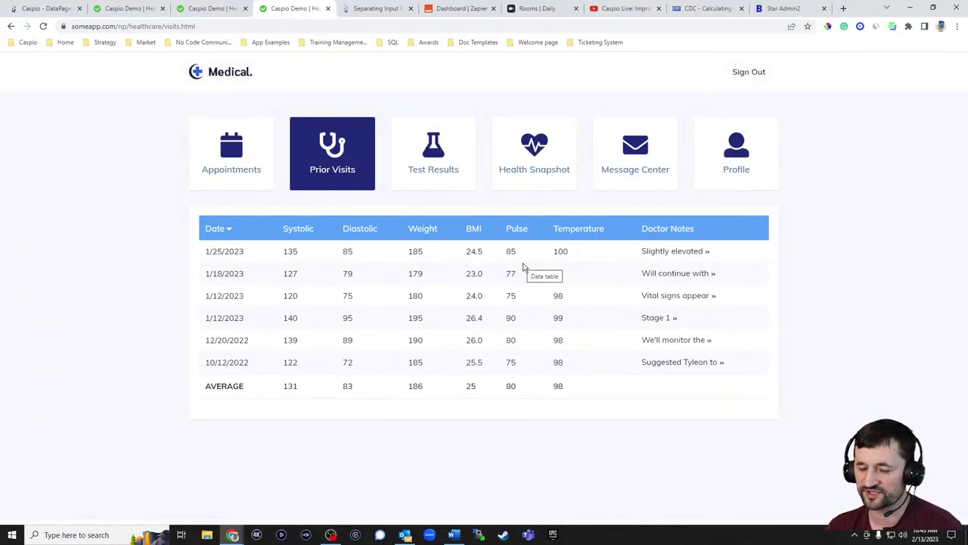
pyautogui.click(428, 161)
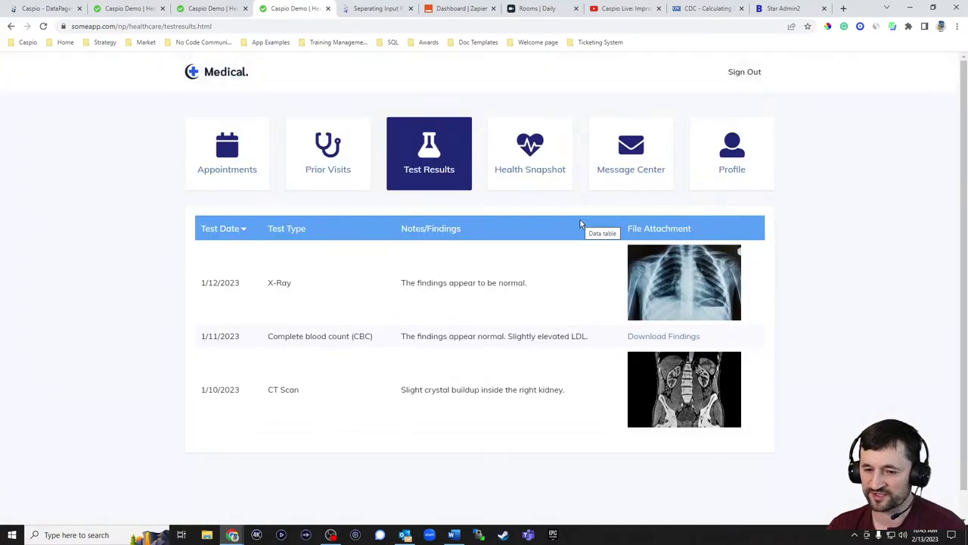
pyautogui.click(524, 168)
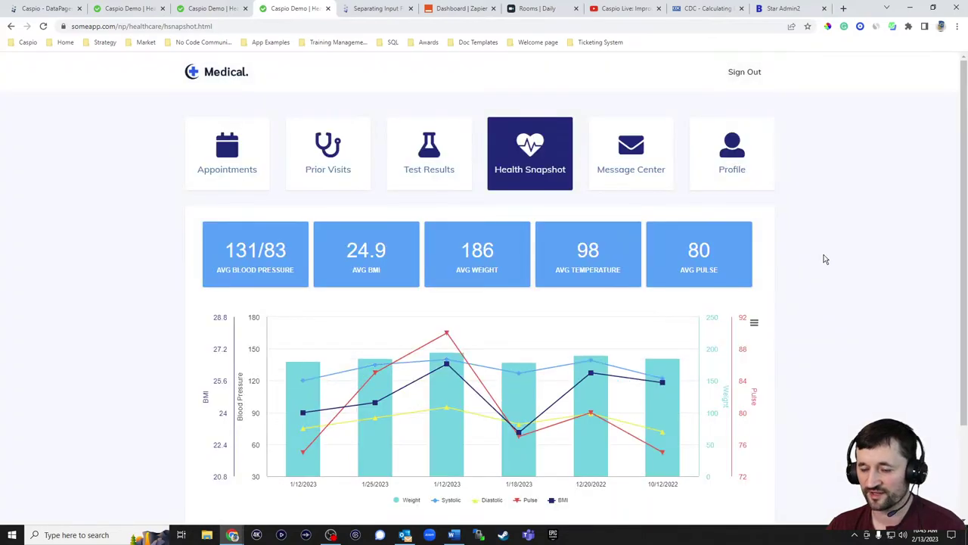
pyautogui.scroll(-1, 825, 258)
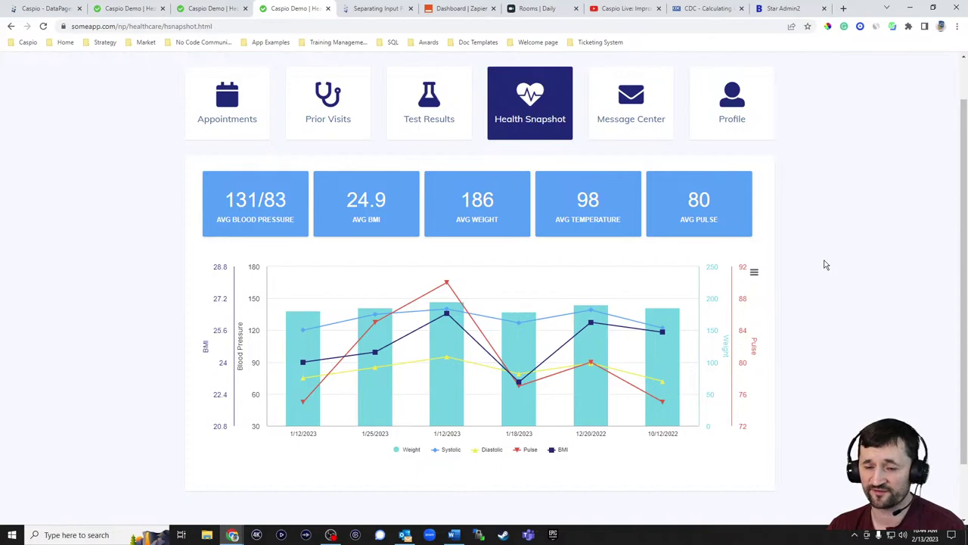
pyautogui.click(625, 102)
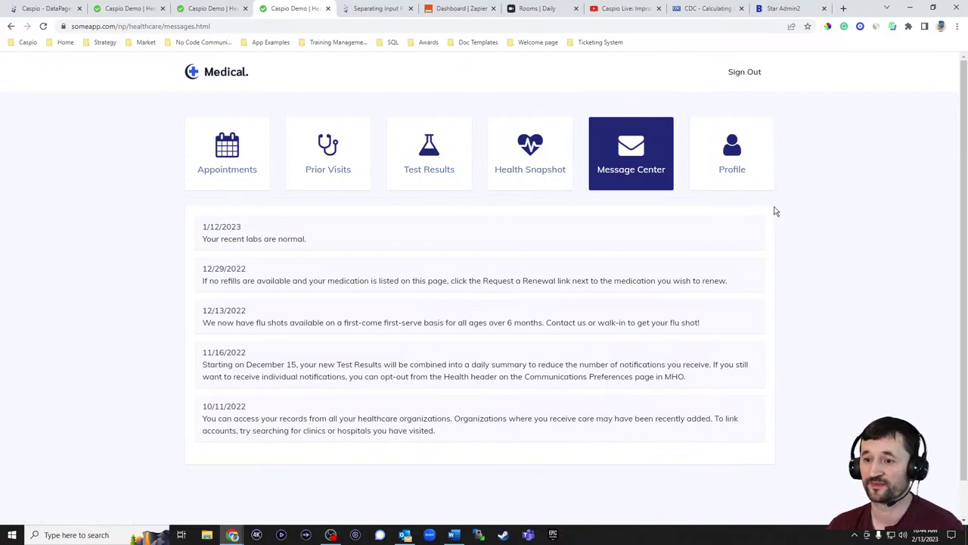
# View the patient's Profile page and its Edit Profile form, closing the form without changes
pyautogui.click(738, 161)
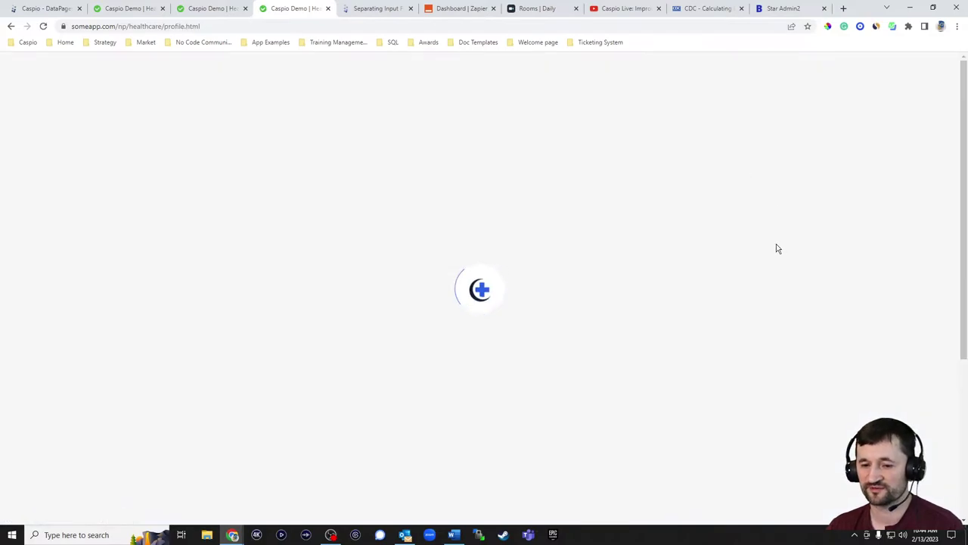
pyautogui.click(403, 229)
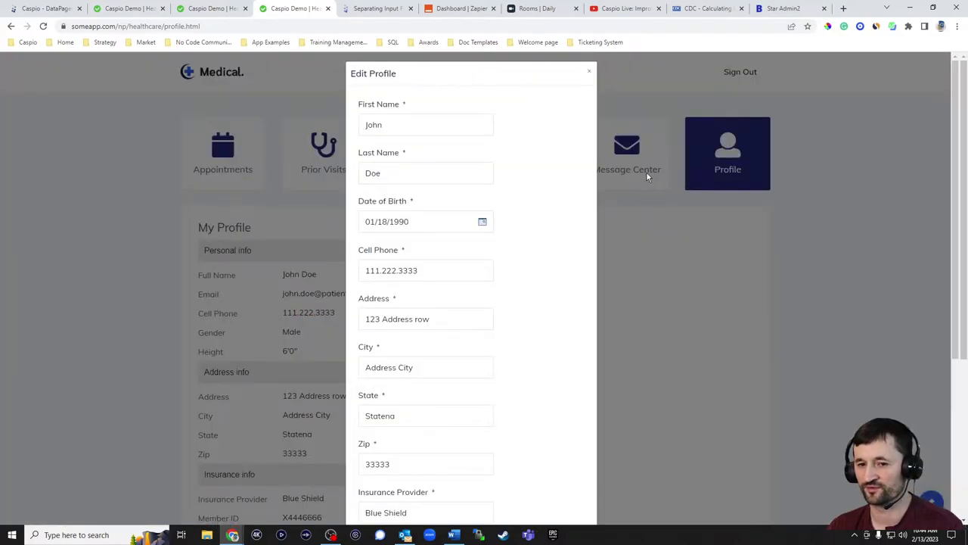
pyautogui.click(591, 72)
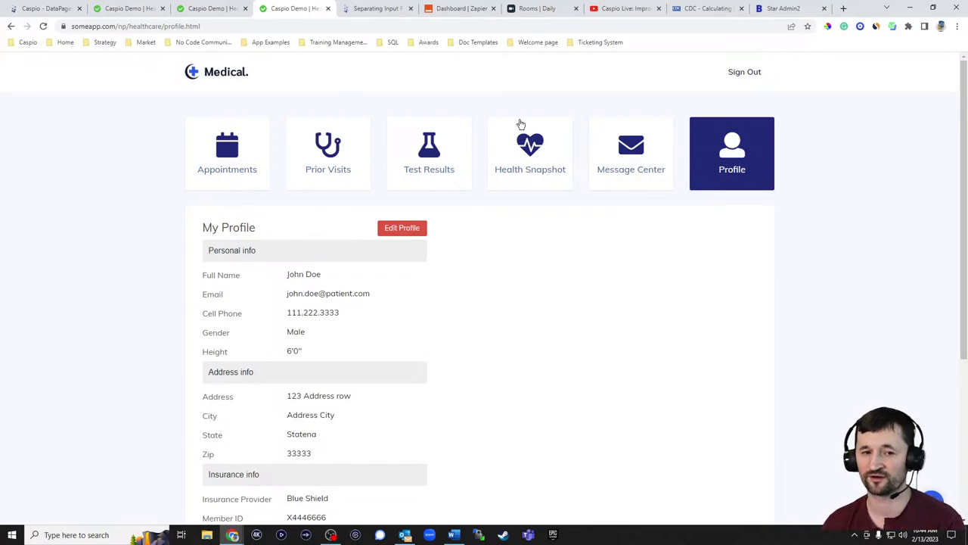
# Return to Caspio to view the Tables list, and reopen the Webinar Patient Portal from the Applications list
pyautogui.click(61, 9)
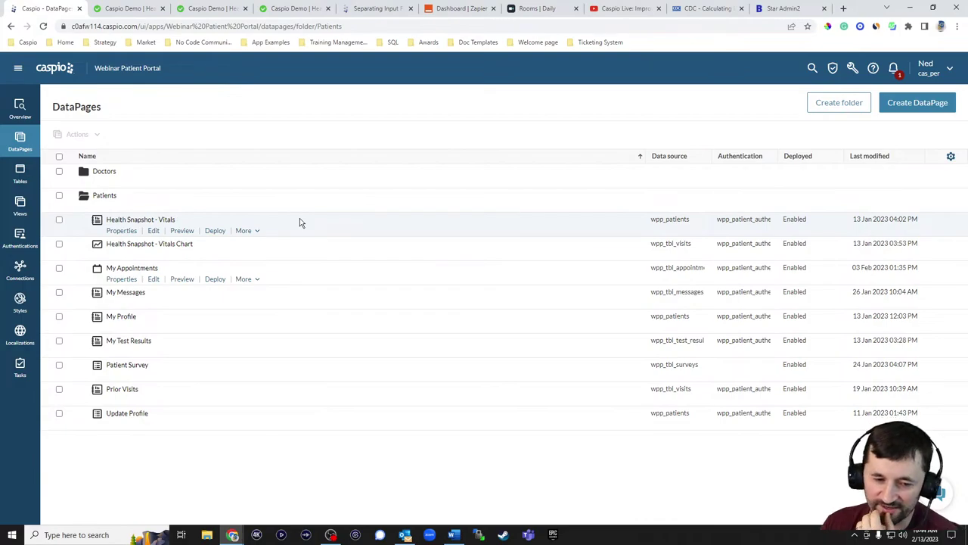
pyautogui.click(19, 174)
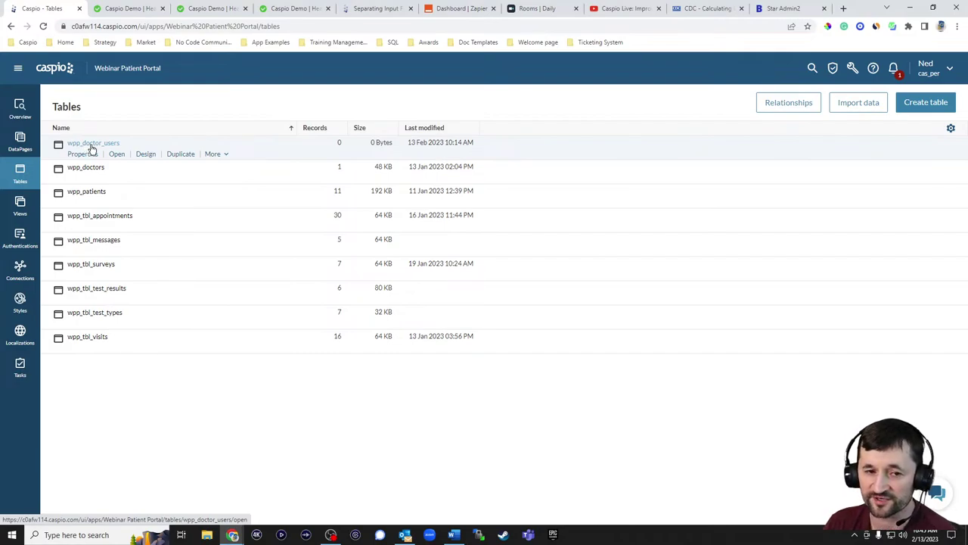
pyautogui.click(55, 69)
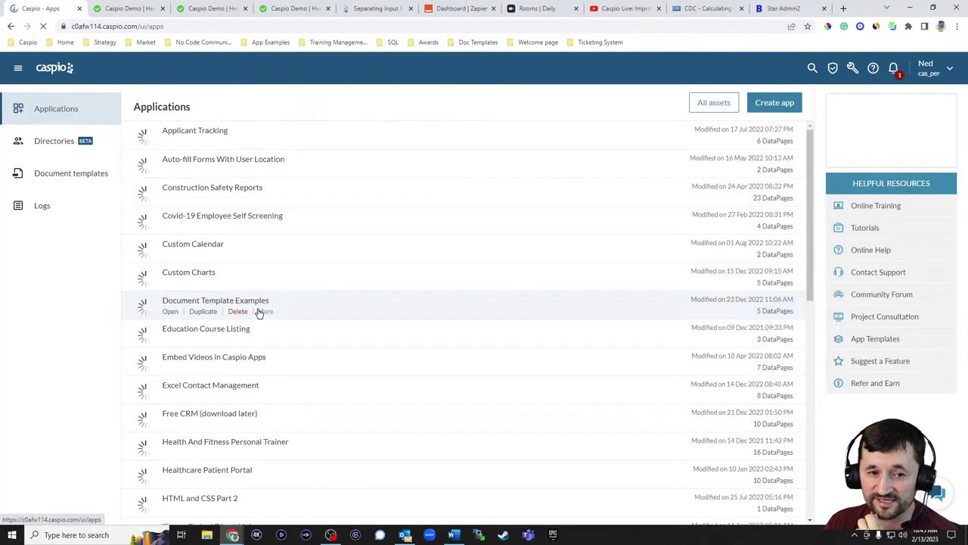
pyautogui.scroll(-8, 259, 313)
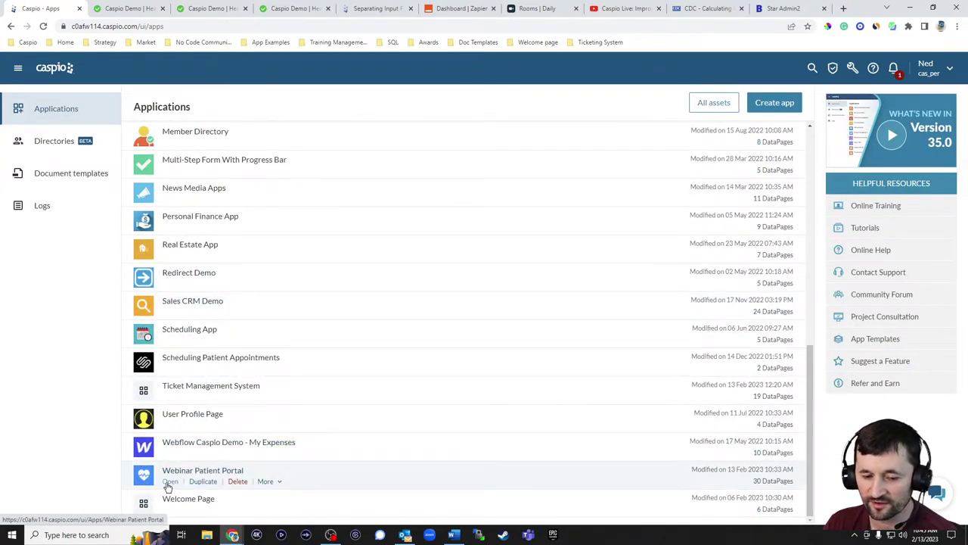
pyautogui.click(170, 482)
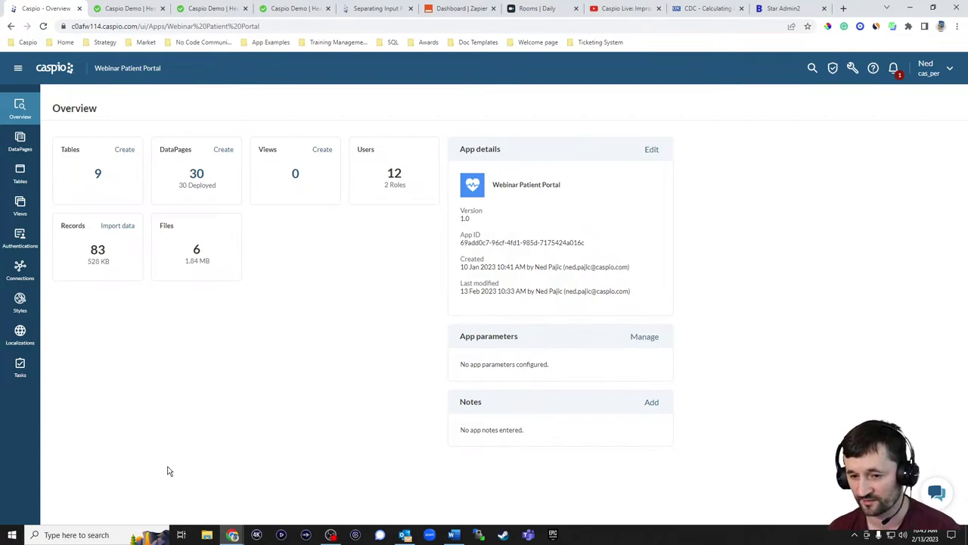
# Switch to Word, skim the Bootstrap Modal Plugin instructions in the Modal Dialog Box document, and minimize it
pyautogui.click(453, 535)
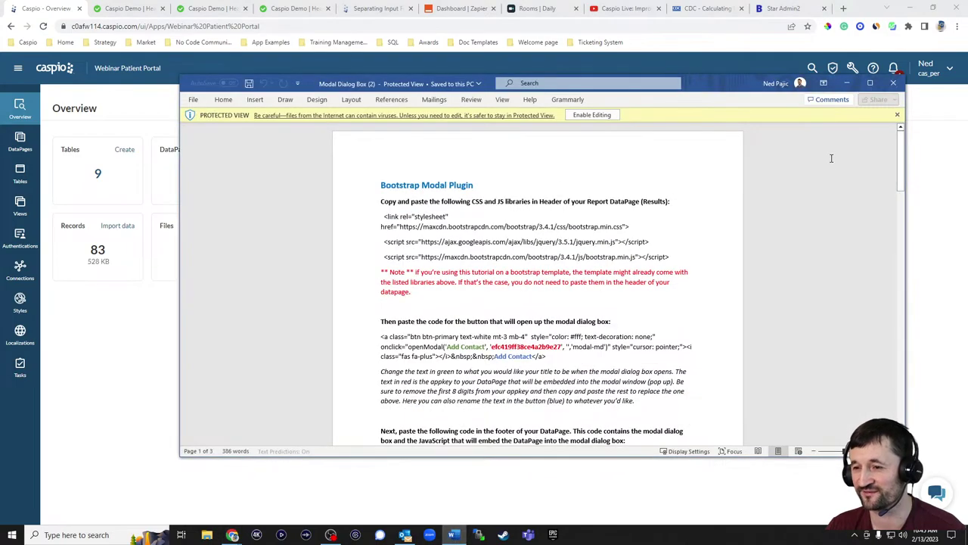
pyautogui.scroll(-1, 722, 263)
pyautogui.scroll(-3, 719, 262)
pyautogui.scroll(4, 757, 249)
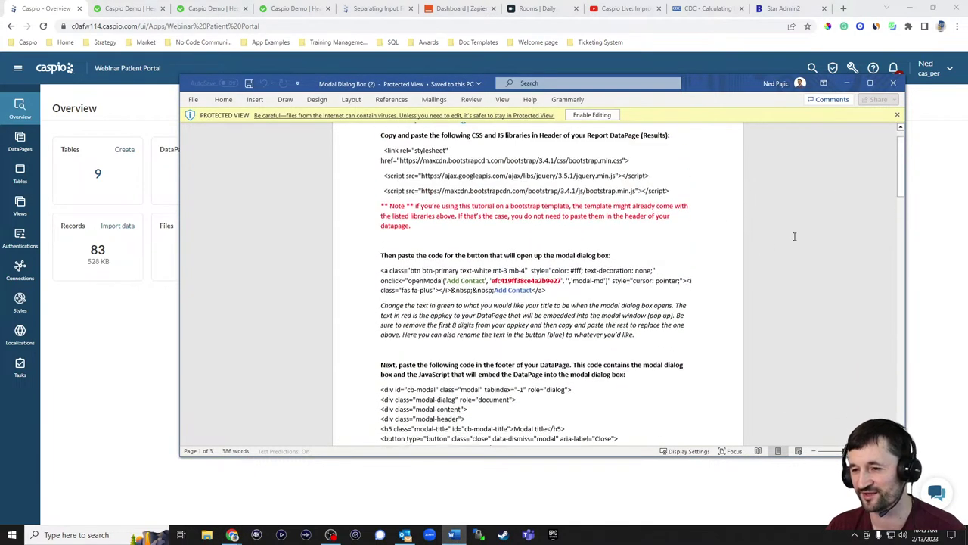
pyautogui.click(847, 82)
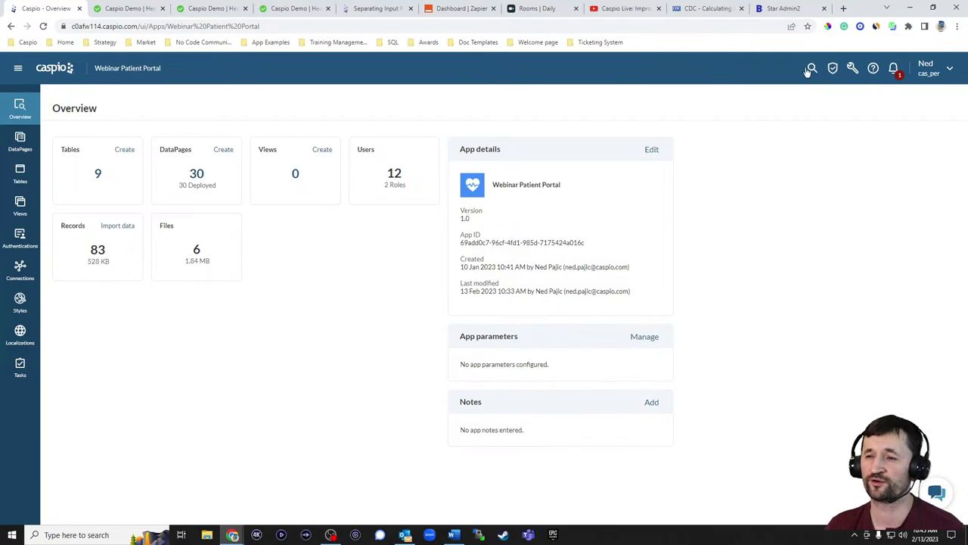
# Open the Caspio Advanced Tools site at someapp.com/np/apps/workflow/index.html in a new browser tab
pyautogui.click(844, 9)
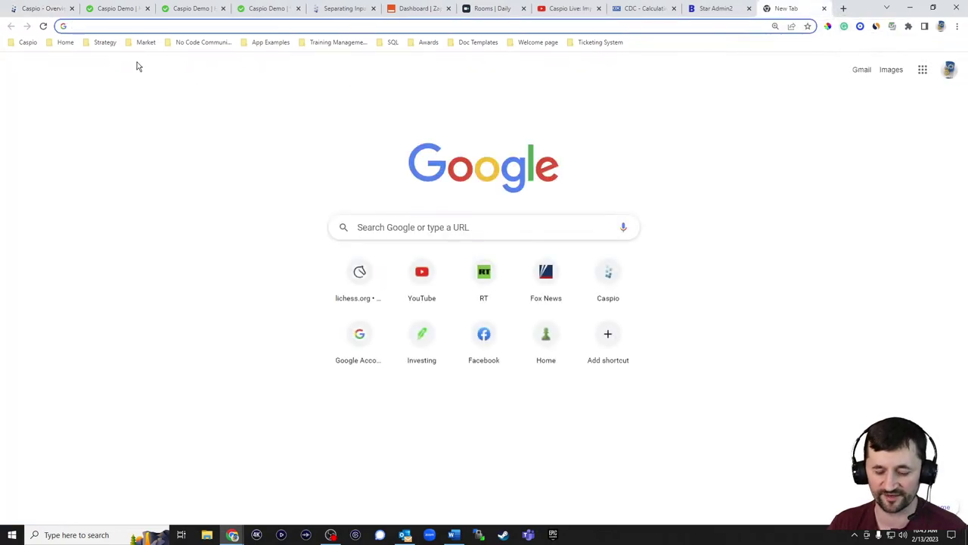
pyautogui.write('some')
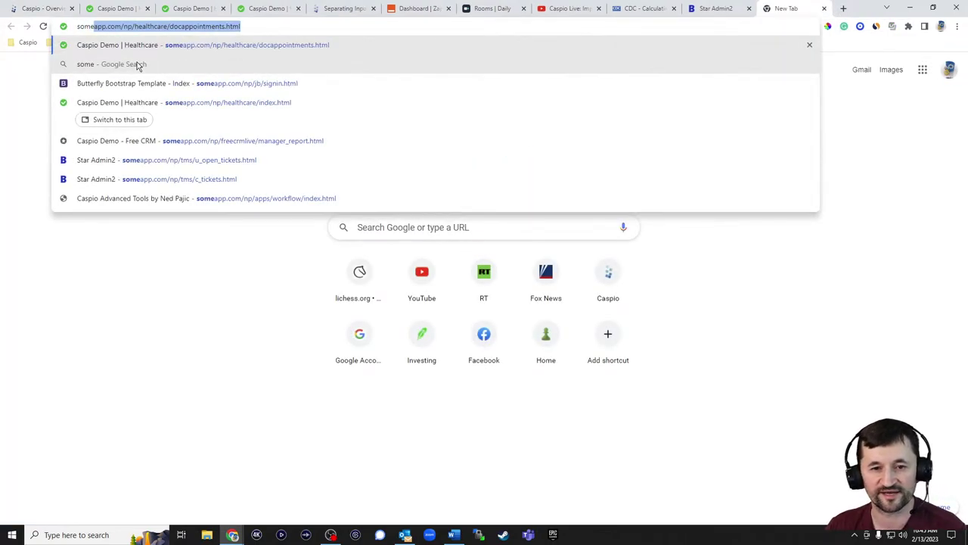
pyautogui.write('app.co')
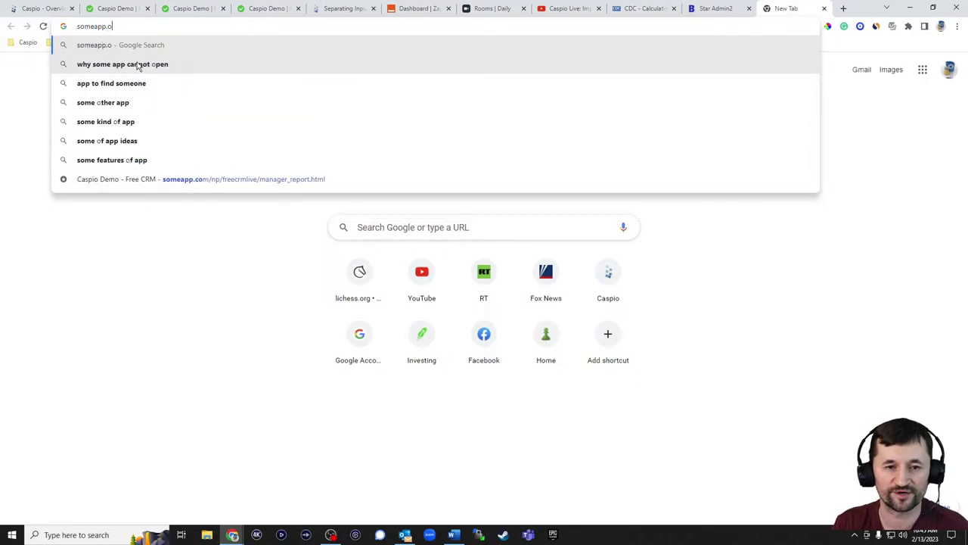
pyautogui.write('m/np/')
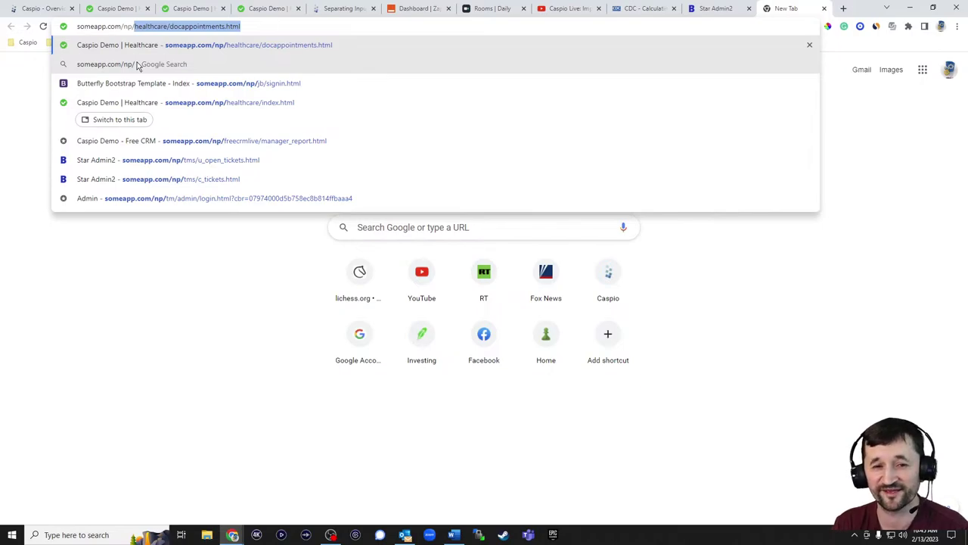
pyautogui.write('app')
pyautogui.press('Return')
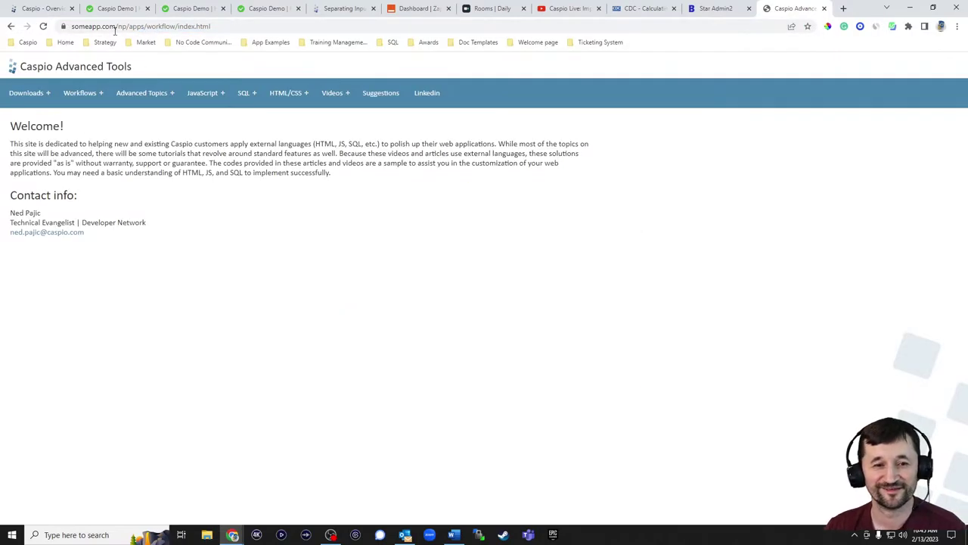
# Open the live demo of the Dashboards download and display Dashboard #6
pyautogui.moveTo(25, 106)
pyautogui.click(41, 201)
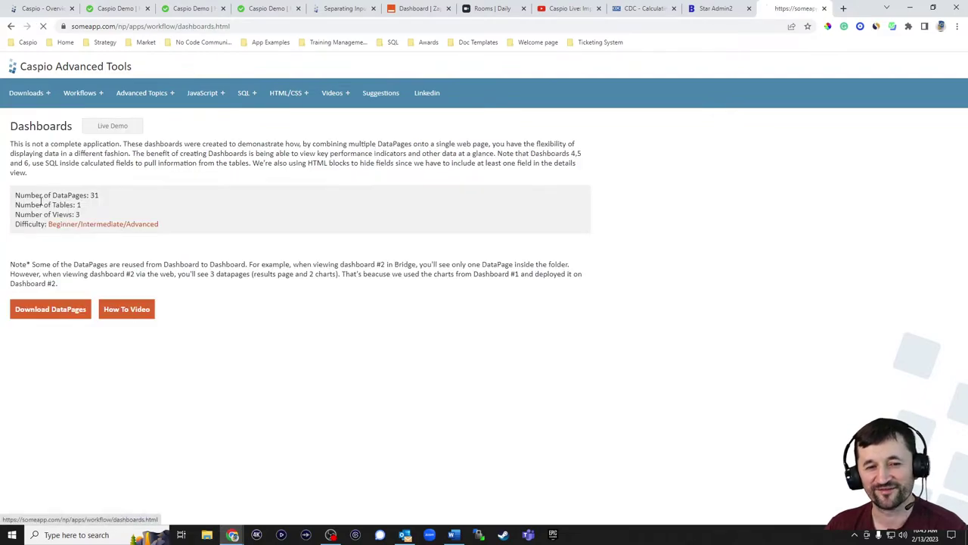
pyautogui.click(113, 126)
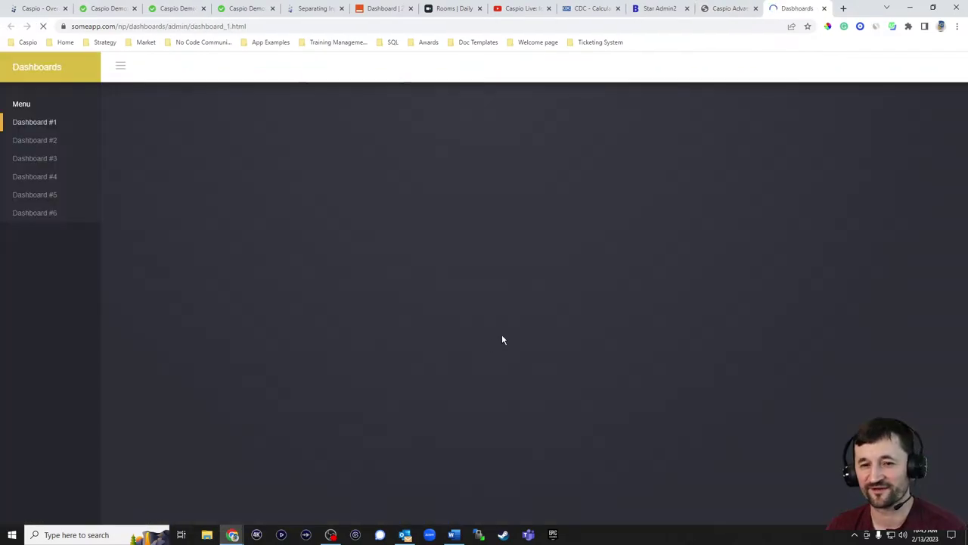
pyautogui.click(36, 214)
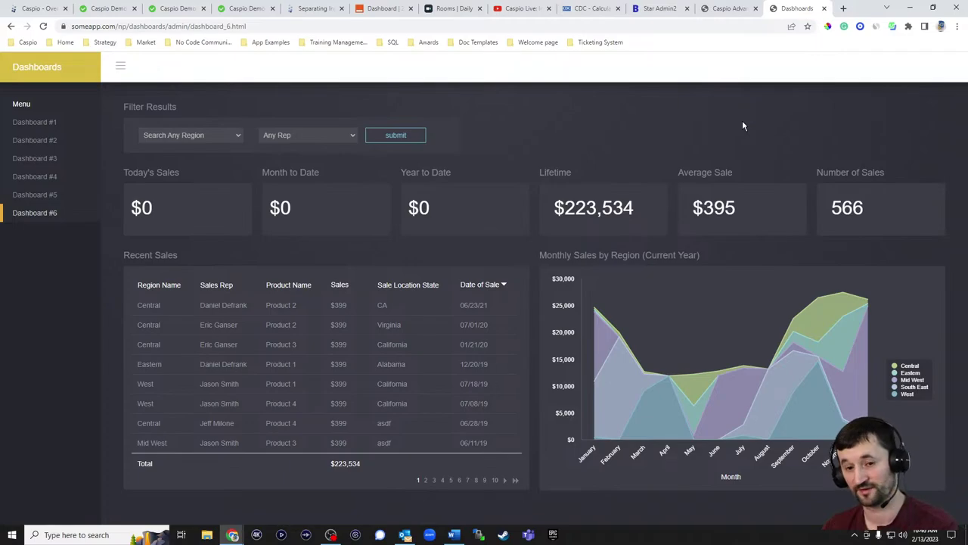
# Filter Dashboard #6 to the Central region and check the sale dates of the most recent sales
pyautogui.click(237, 137)
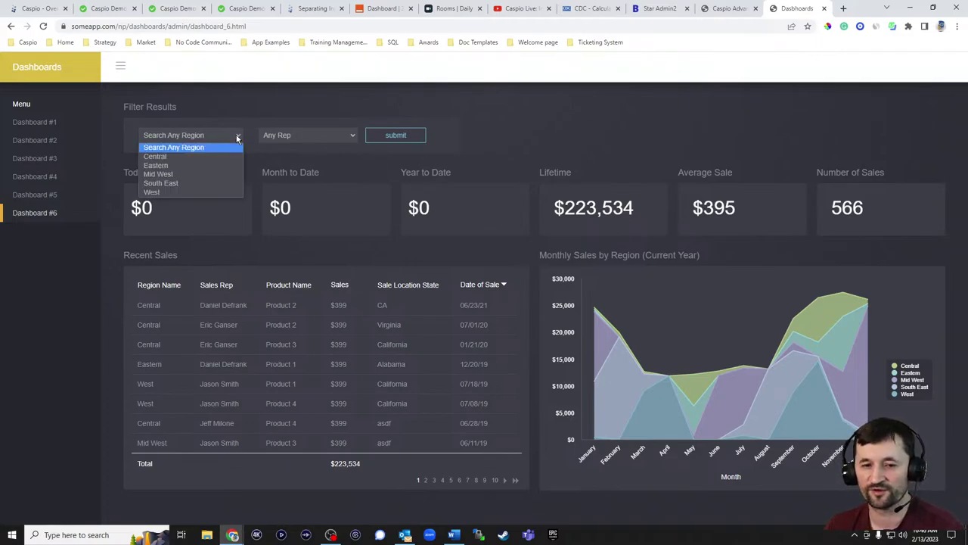
pyautogui.click(237, 136)
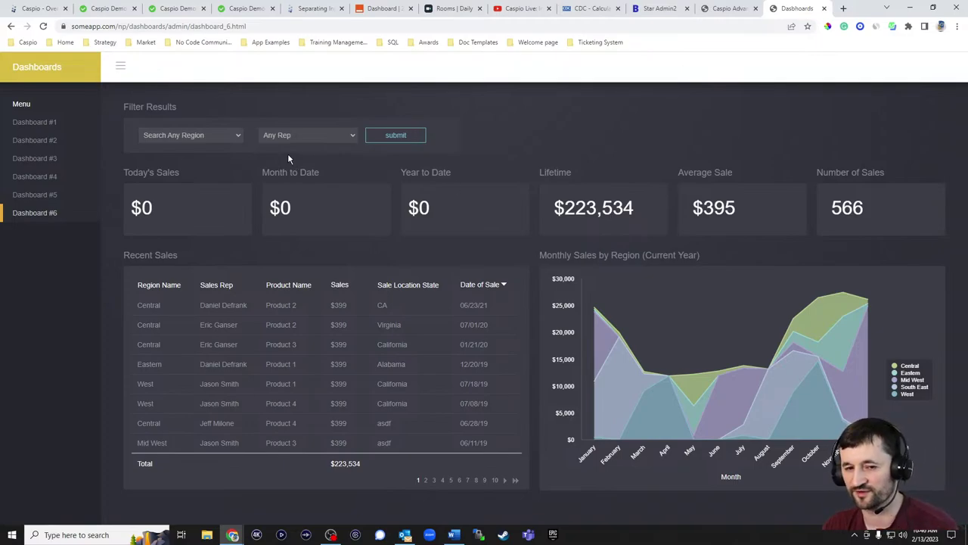
pyautogui.click(190, 135)
pyautogui.click(181, 156)
pyautogui.click(407, 135)
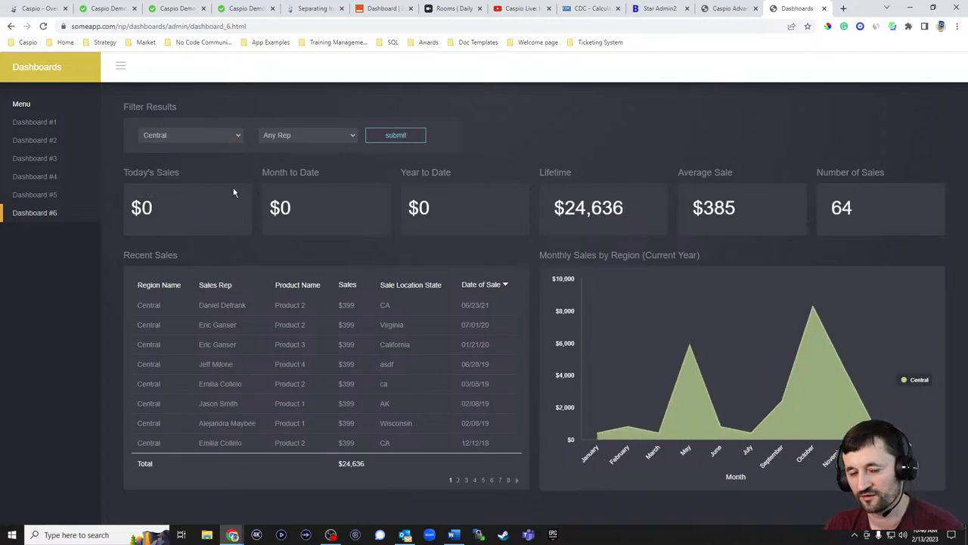
pyautogui.doubleClick(484, 324)
pyautogui.doubleClick(485, 305)
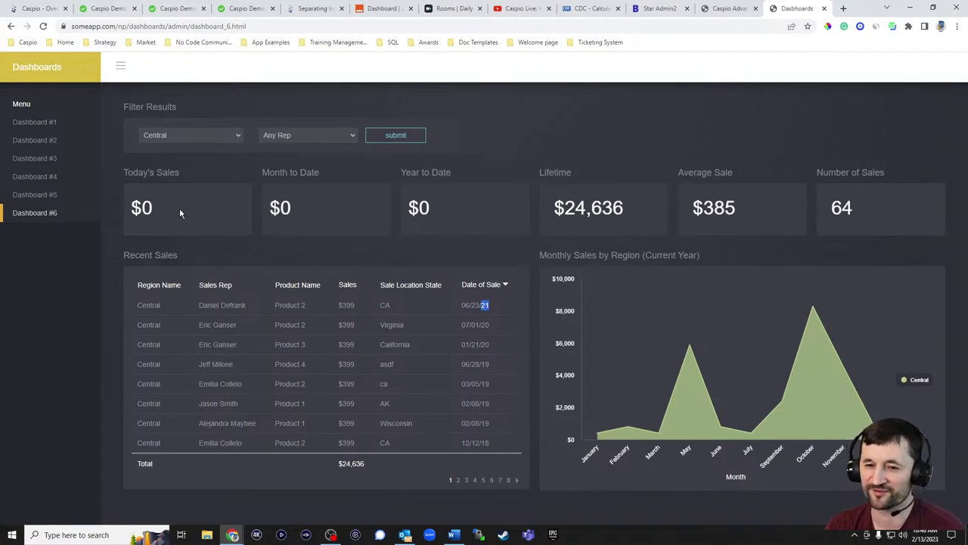
# Narrow the Central region results to a single sales rep and inspect the monthly sales chart
pyautogui.click(291, 141)
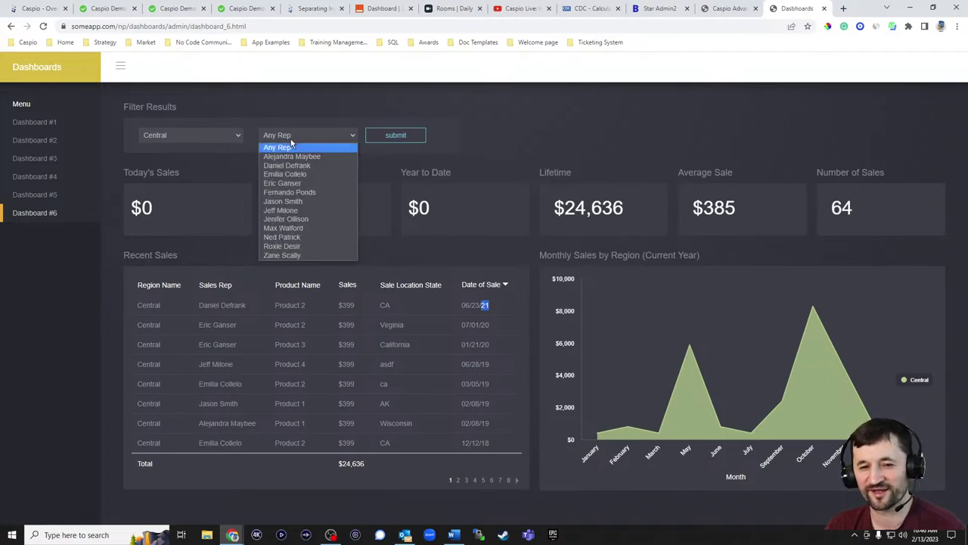
pyautogui.click(281, 201)
pyautogui.click(395, 135)
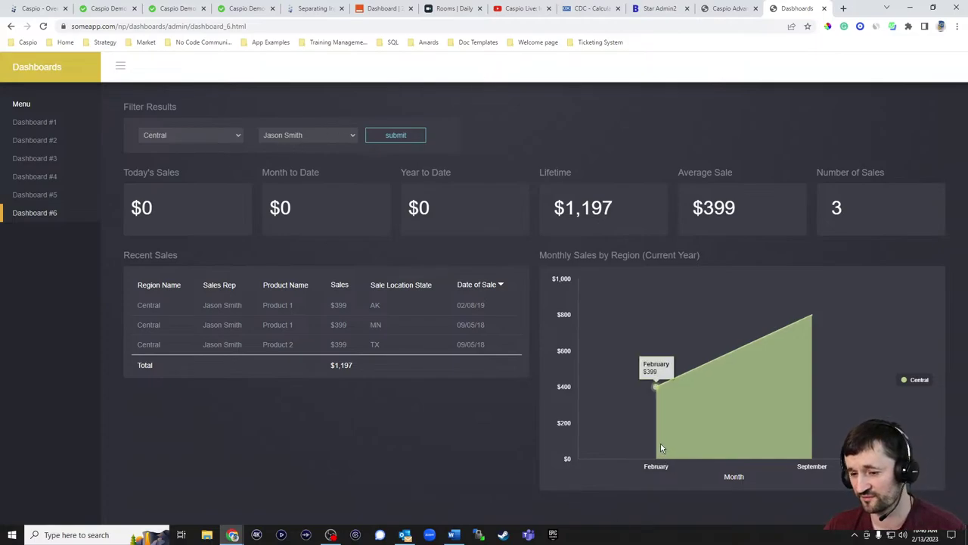
pyautogui.moveTo(767, 404)
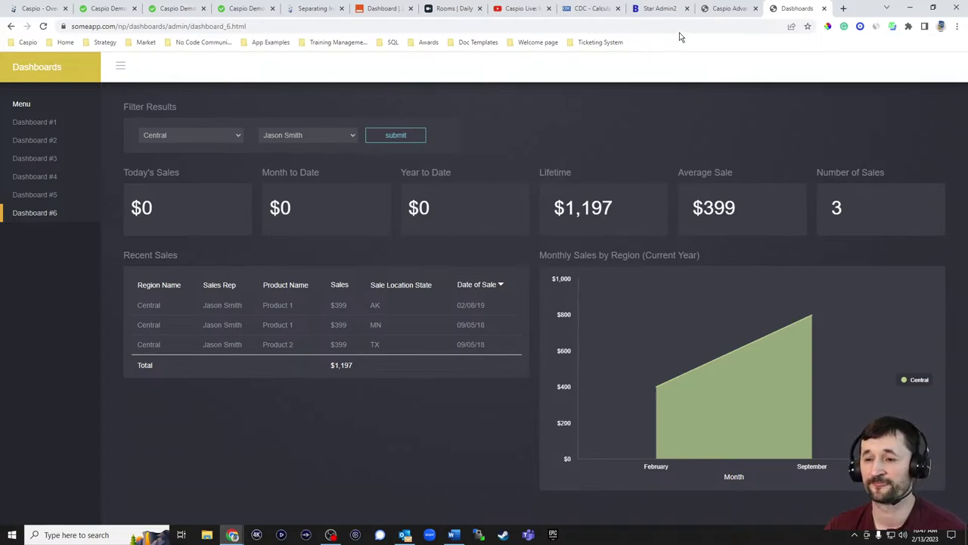
# Open the ticketing system's customer login from the bookmarks and sign in with the saved customer account
pyautogui.click(654, 11)
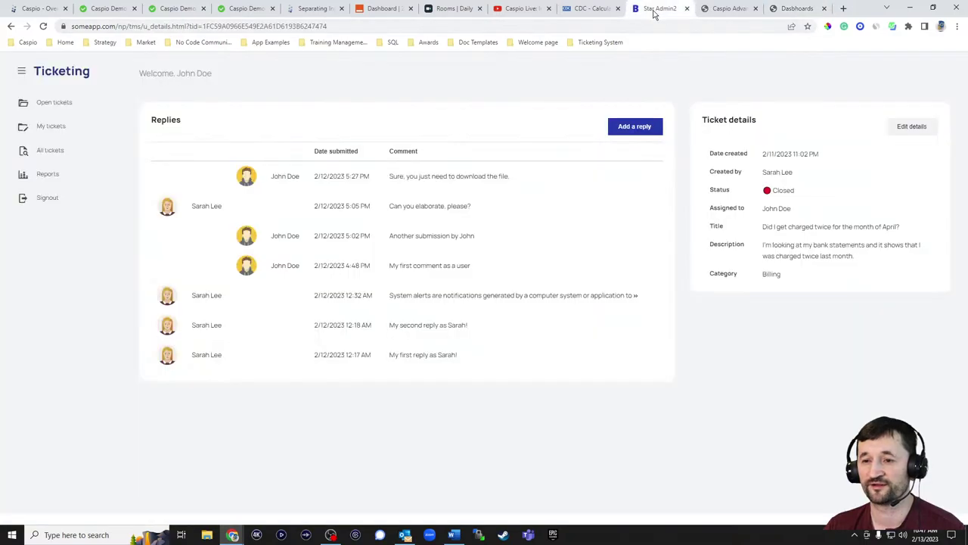
pyautogui.click(728, 11)
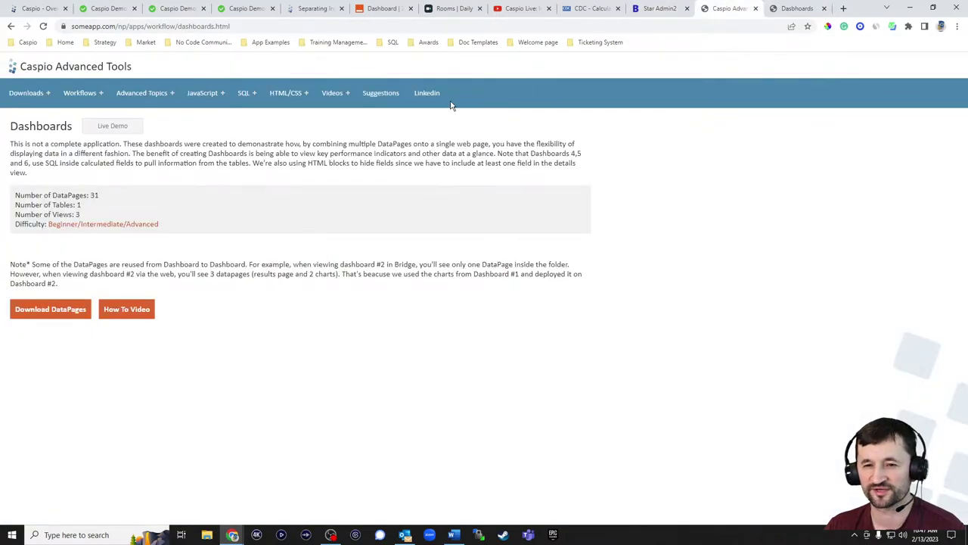
pyautogui.click(597, 43)
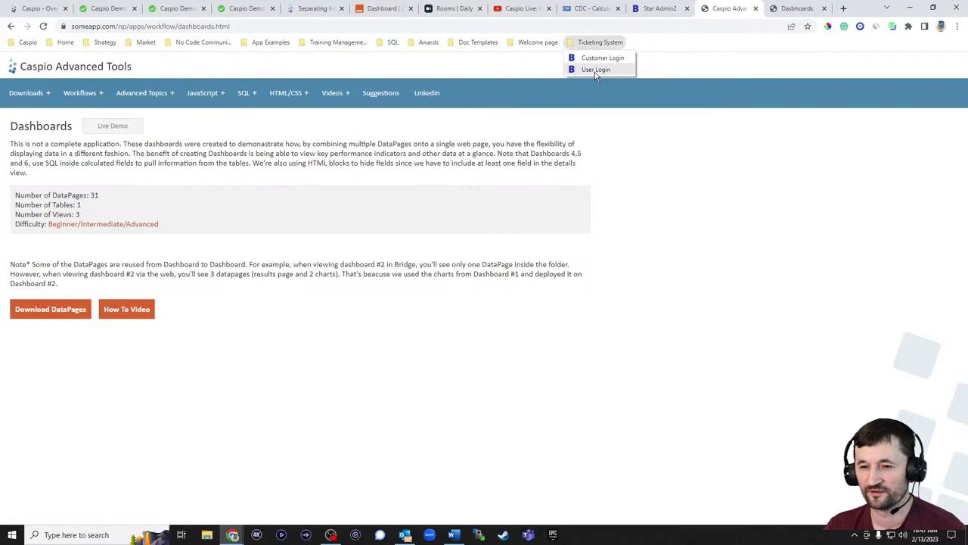
pyautogui.click(599, 59)
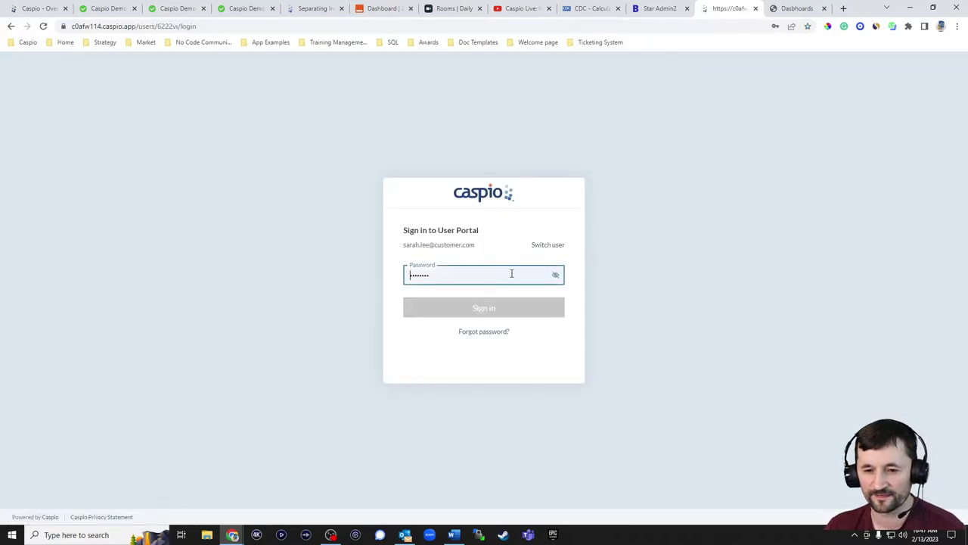
pyautogui.click(479, 316)
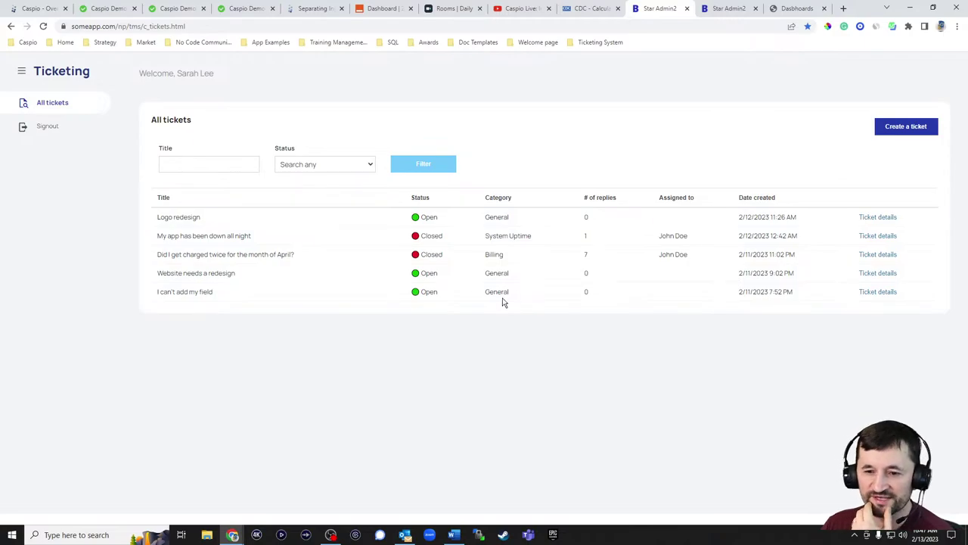
# Examine the ticket creation form and its category options, and close it without submitting a ticket
pyautogui.click(899, 127)
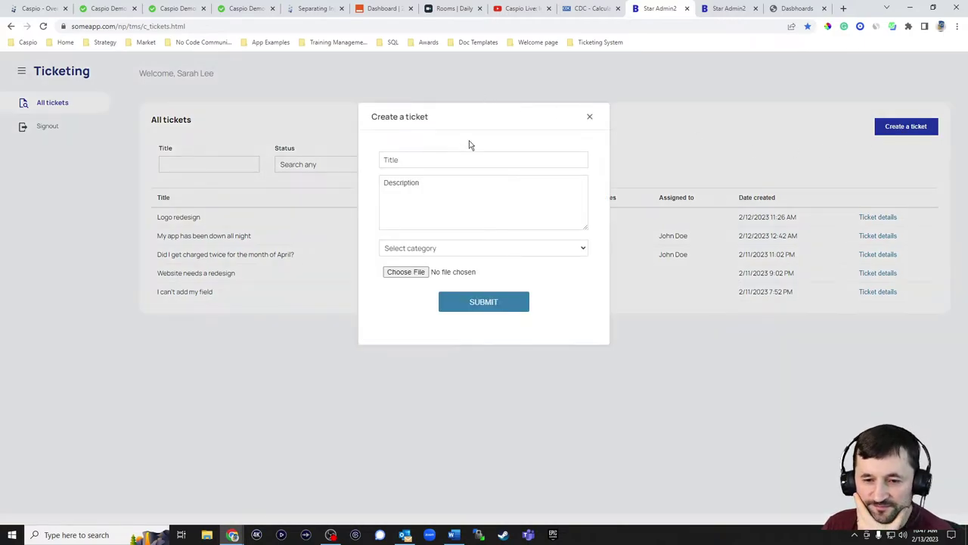
pyautogui.click(428, 249)
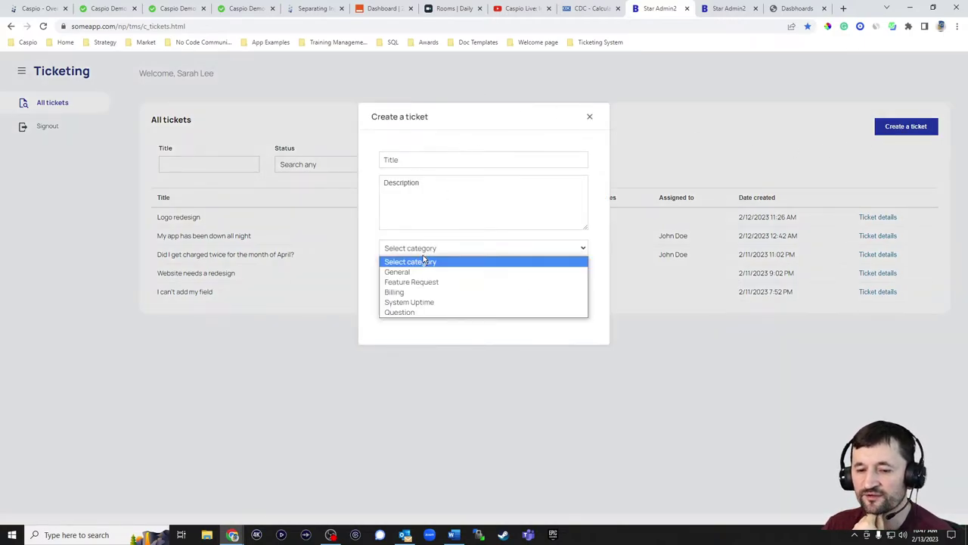
pyautogui.click(601, 214)
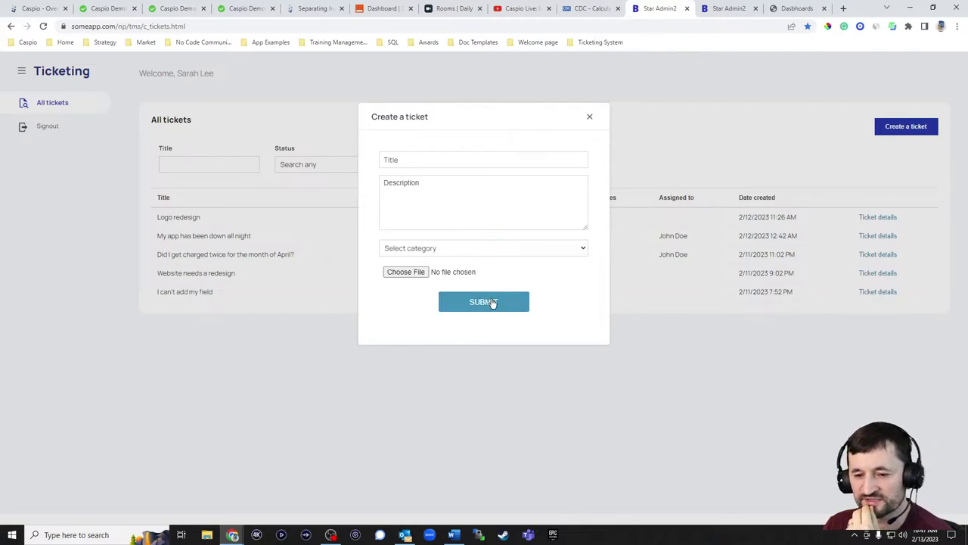
pyautogui.click(593, 117)
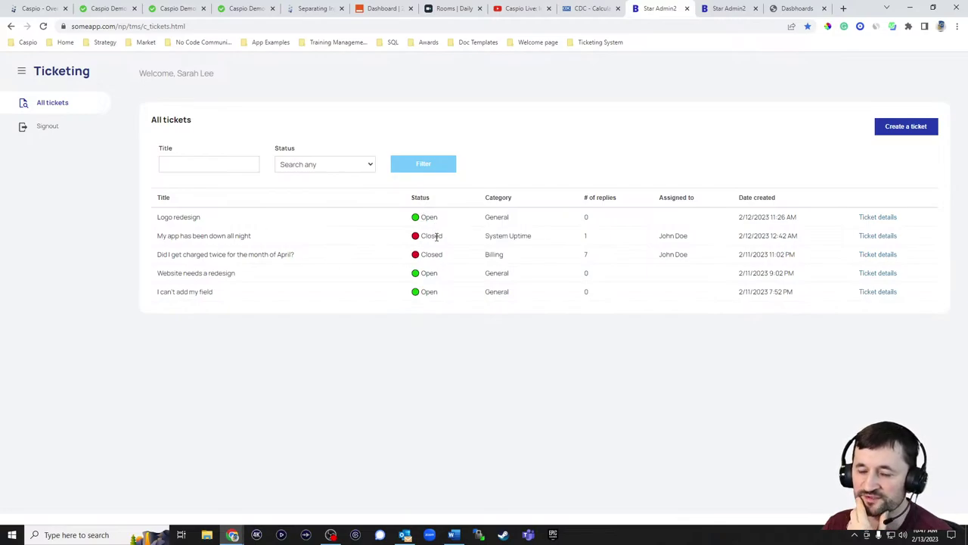
# Open the details of the ticket "Did I get charged twice for the month of April?" and review its status editing options
pyautogui.doubleClick(586, 254)
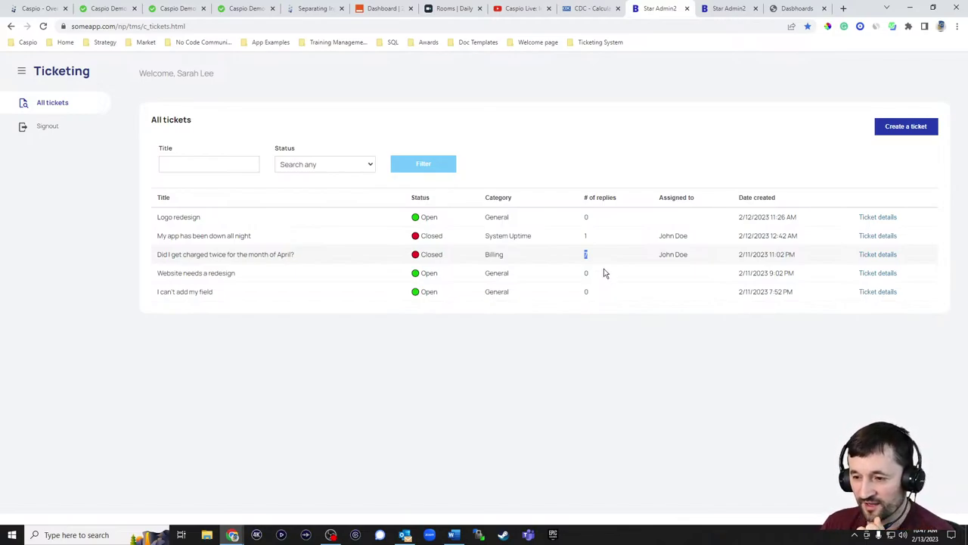
pyautogui.click(870, 255)
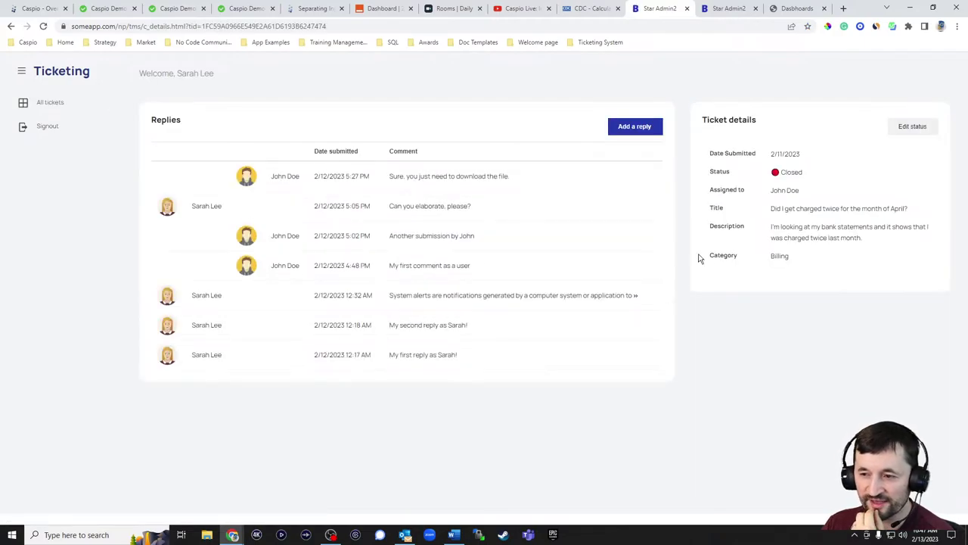
pyautogui.click(911, 127)
pyautogui.click(508, 177)
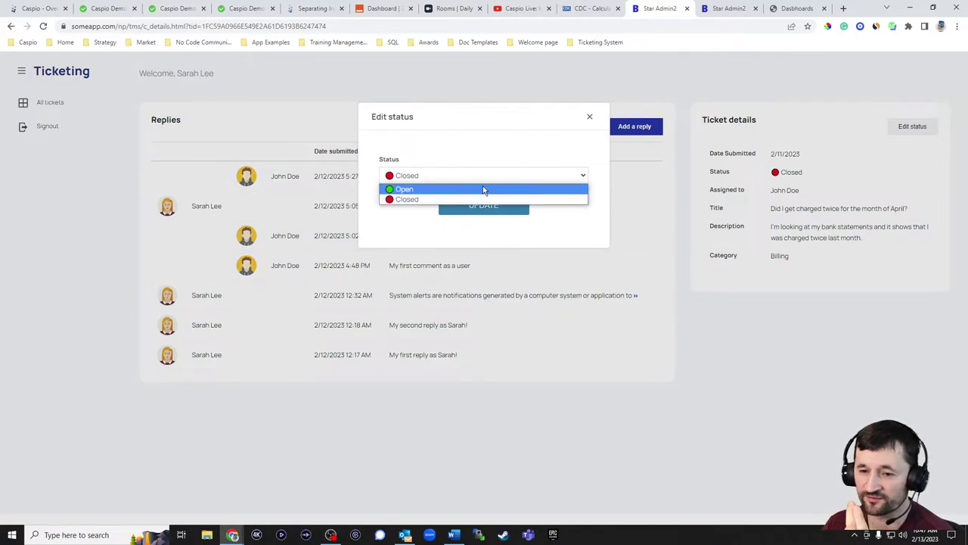
pyautogui.click(590, 117)
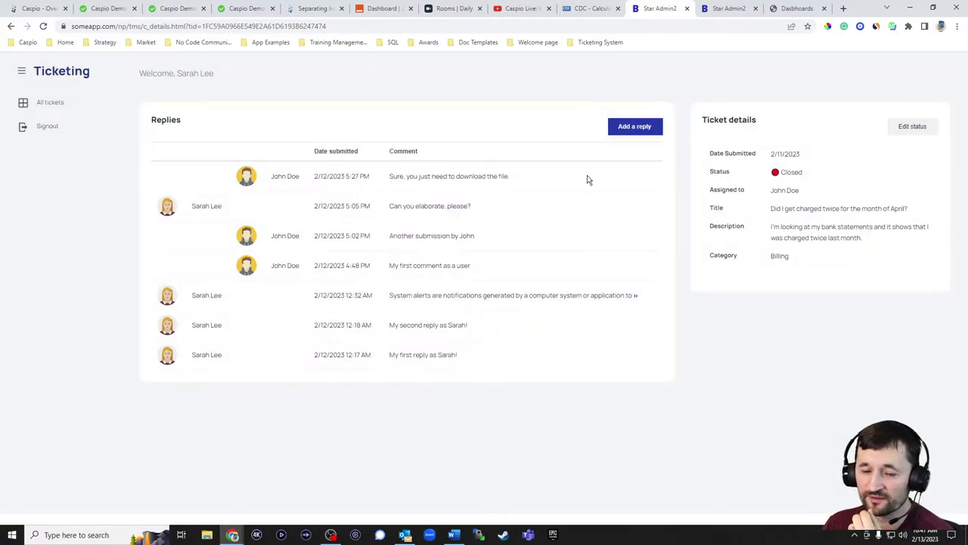
# Add and submit the reply "Hey, you forgot to provide an answer to my previous comment" on the ticket
pyautogui.click(622, 132)
pyautogui.click(439, 177)
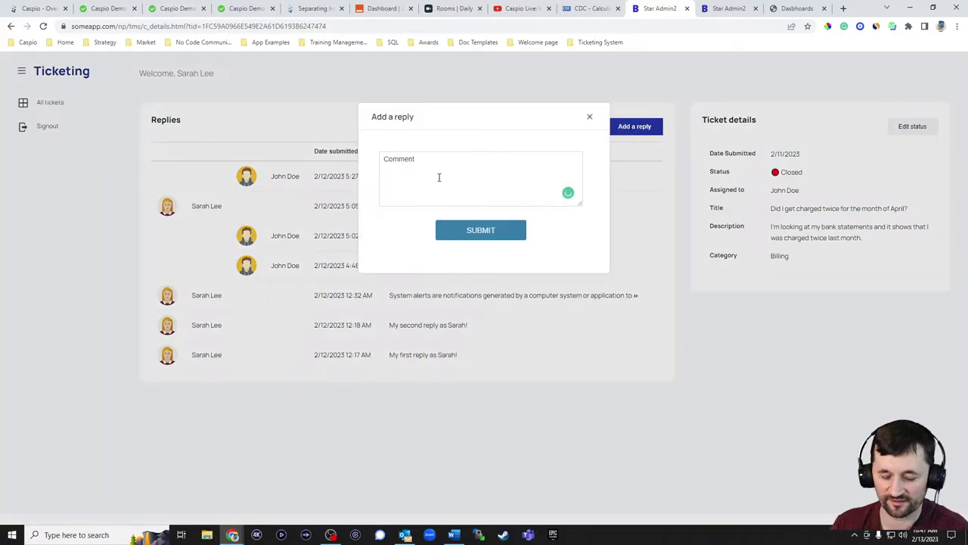
pyautogui.write('Hey, you forgot to ')
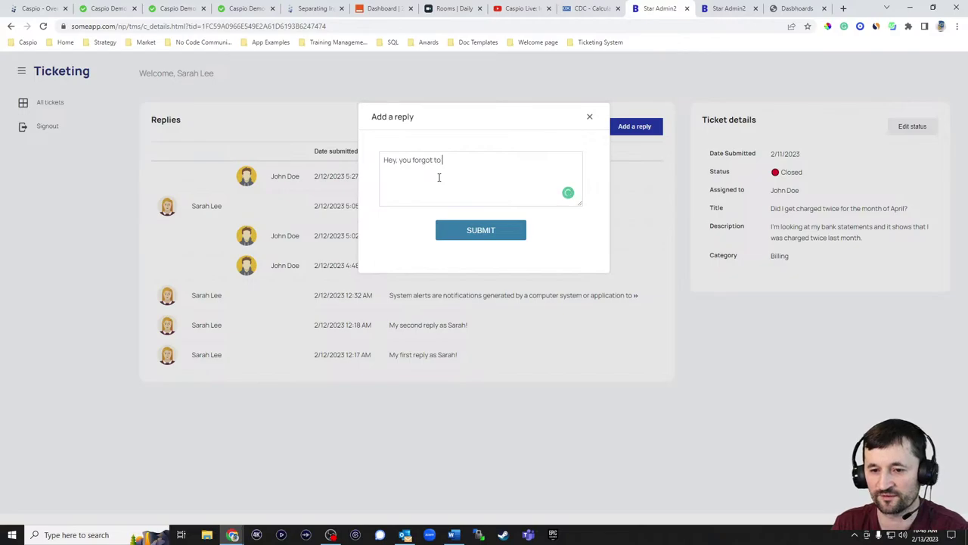
pyautogui.write('provide an answer')
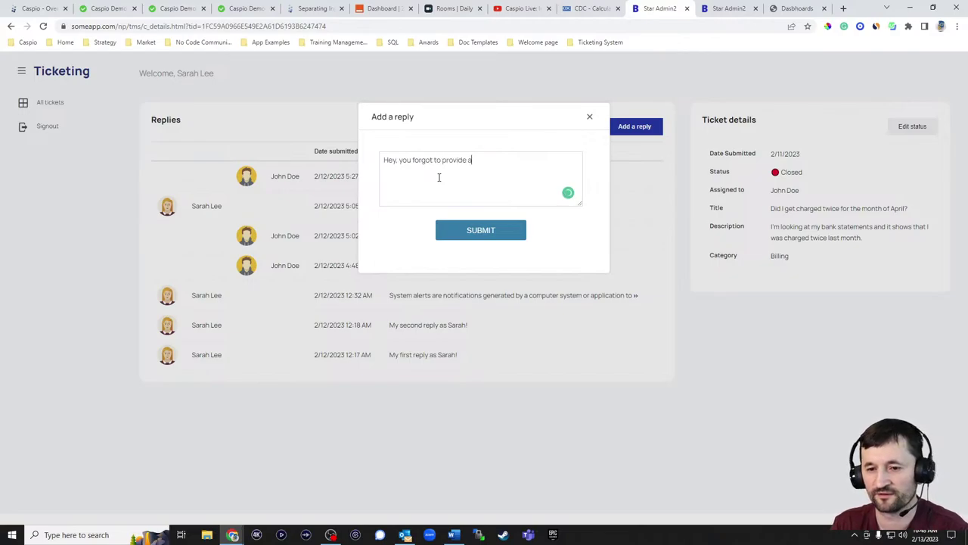
pyautogui.press('BackSpace')
pyautogui.press('BackSpace')
pyautogui.press('BackSpace')
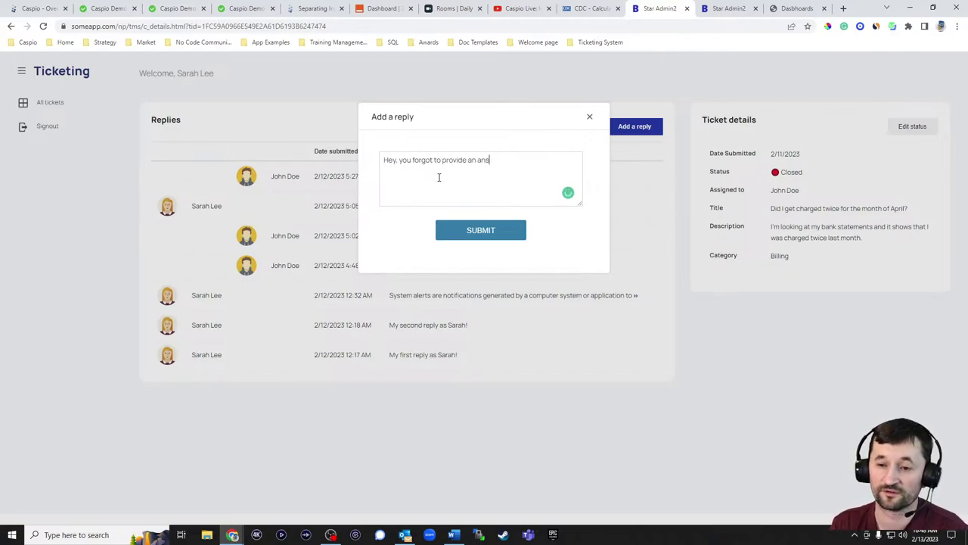
pyautogui.write('er')
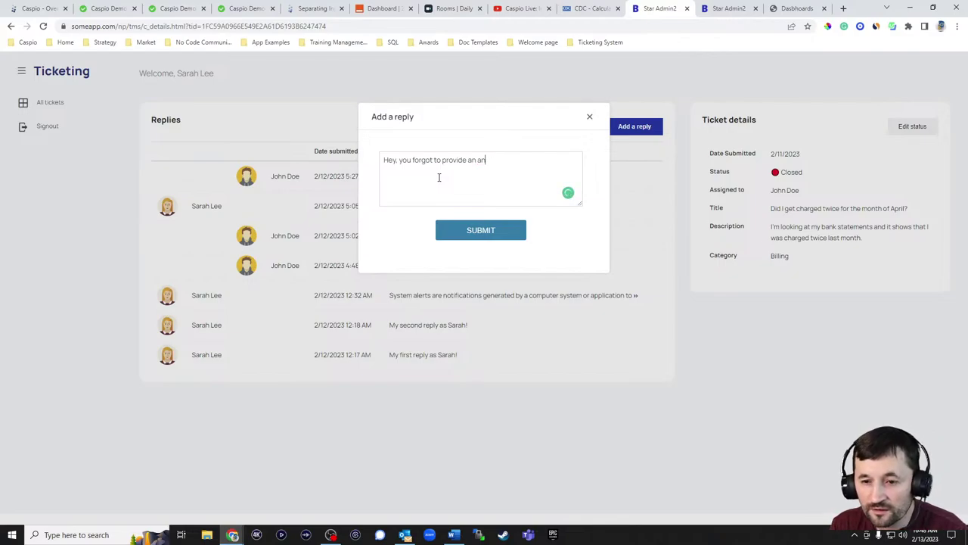
pyautogui.write('swer to my pre')
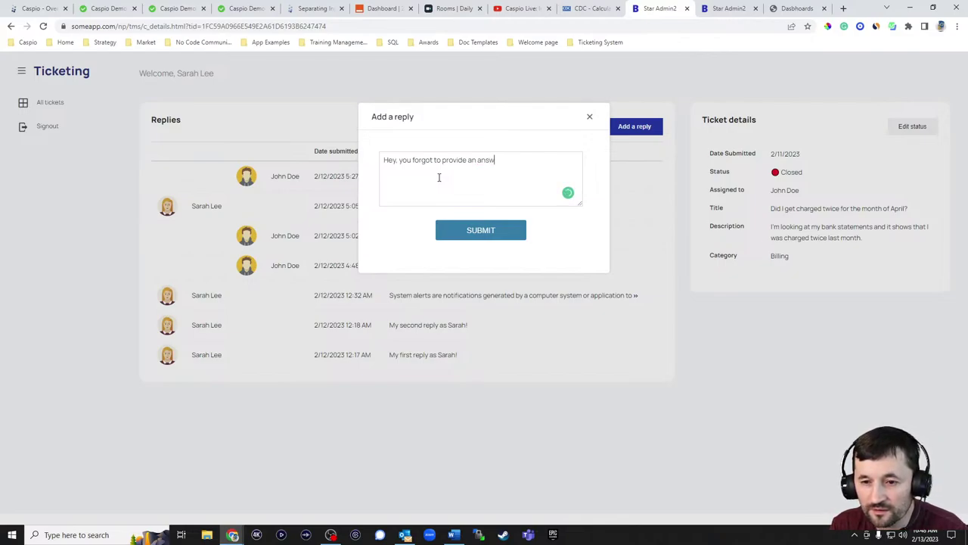
pyautogui.write('comment')
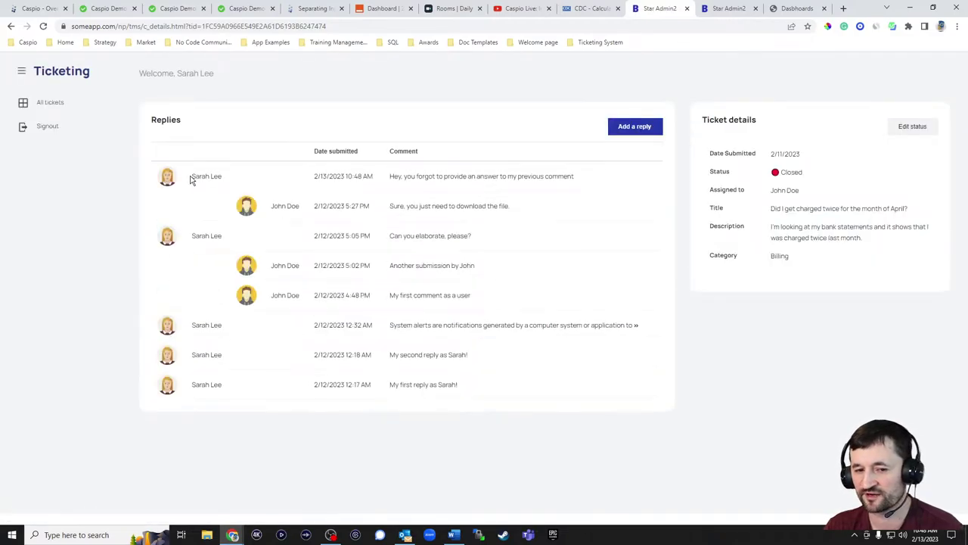
# On the employee side, find the April double-charge ticket among all tickets and inspect its newest reply and the reply form
pyautogui.click(719, 14)
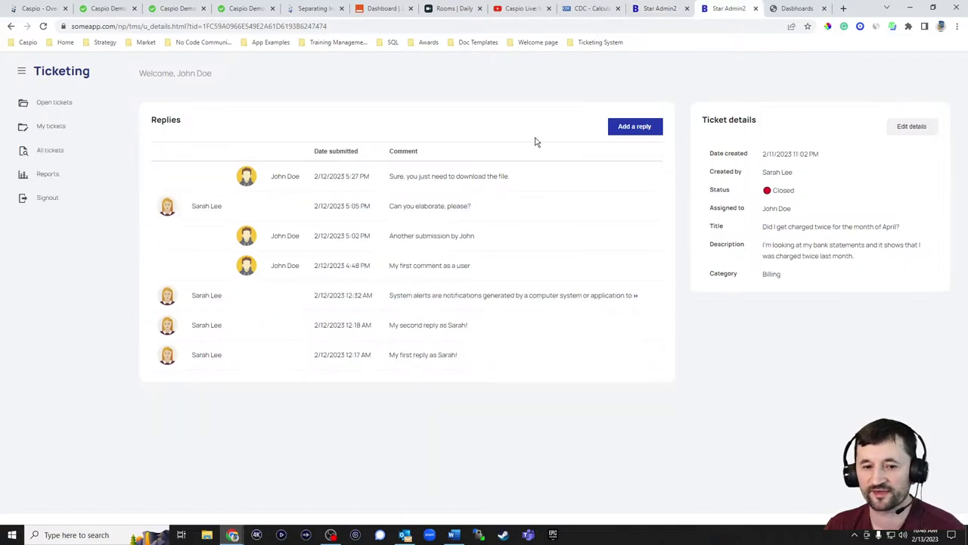
pyautogui.click(50, 151)
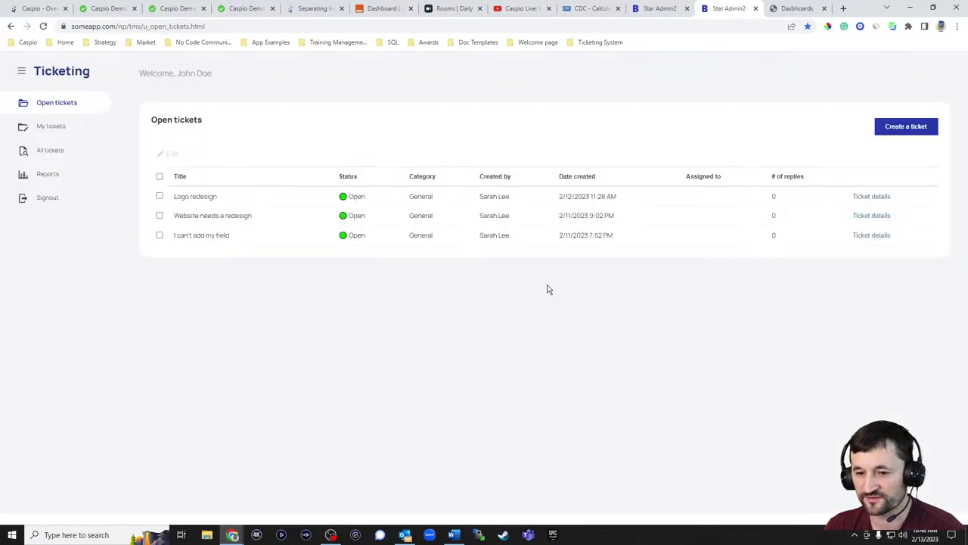
pyautogui.click(50, 150)
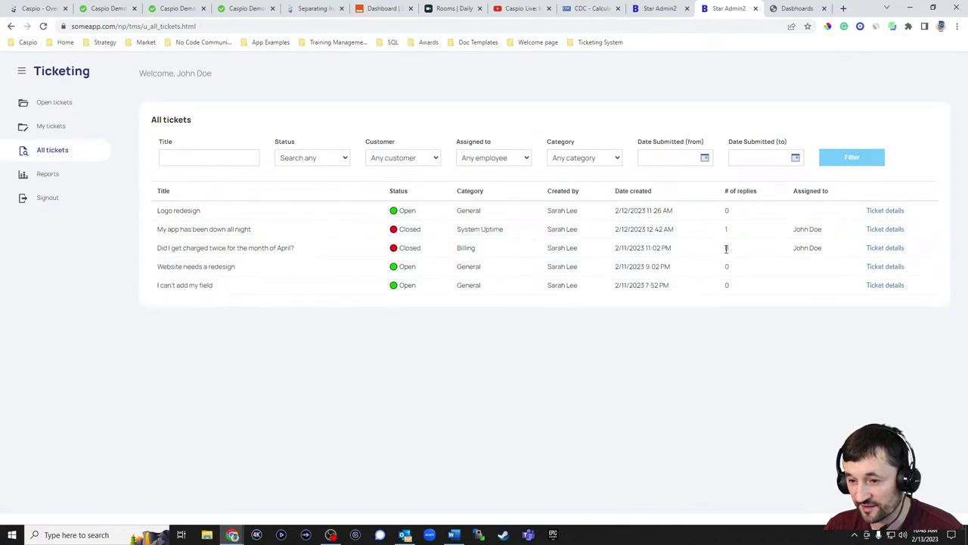
pyautogui.moveTo(724, 244); pyautogui.dragTo(730, 253)
pyautogui.click(879, 248)
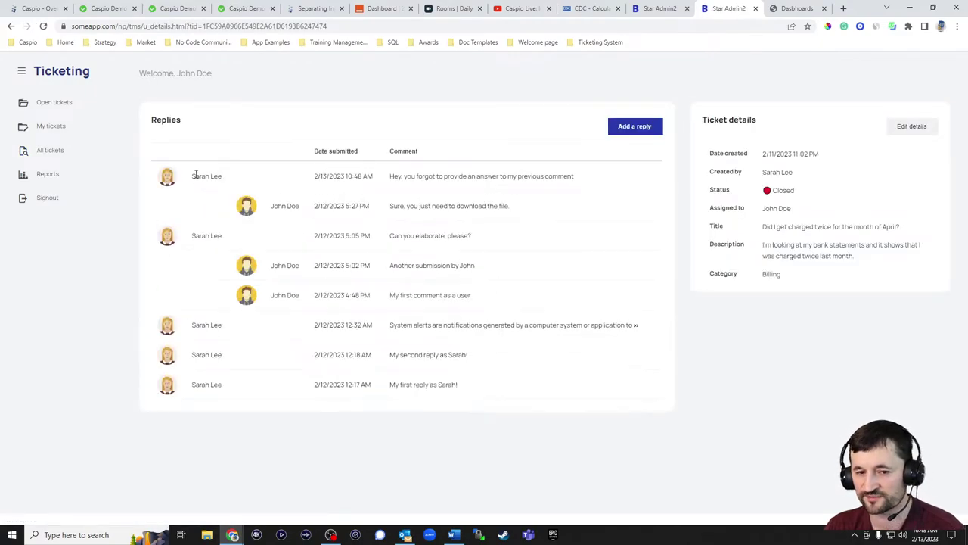
pyautogui.moveTo(193, 176); pyautogui.dragTo(260, 176)
pyautogui.click(629, 130)
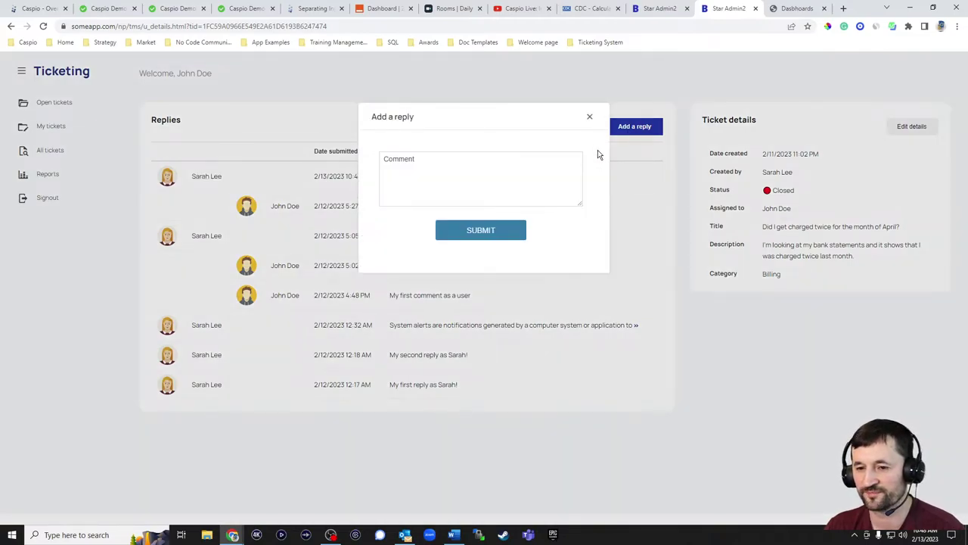
pyautogui.click(589, 117)
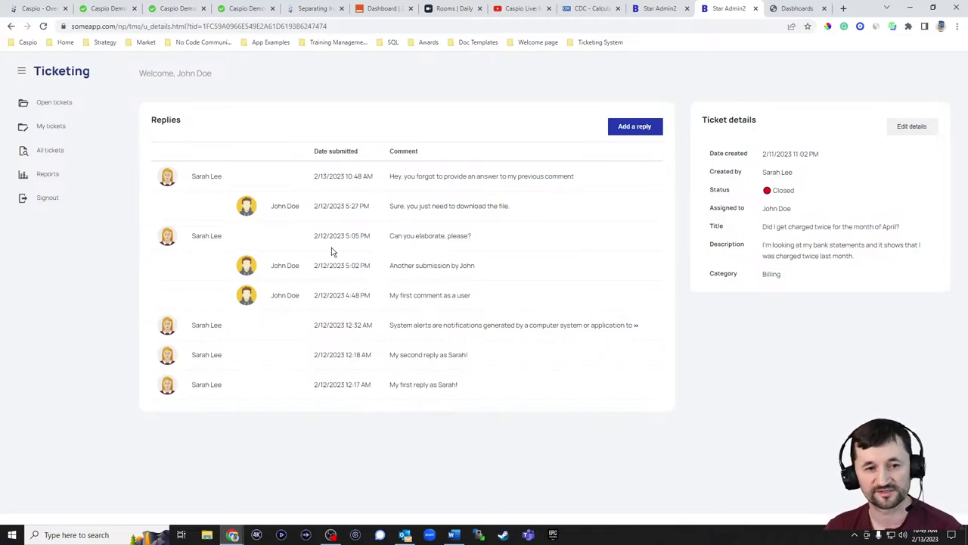
# Try assigning the open "Logo redesign" ticket to an employee in its editable details, and close the form without updating
pyautogui.click(46, 102)
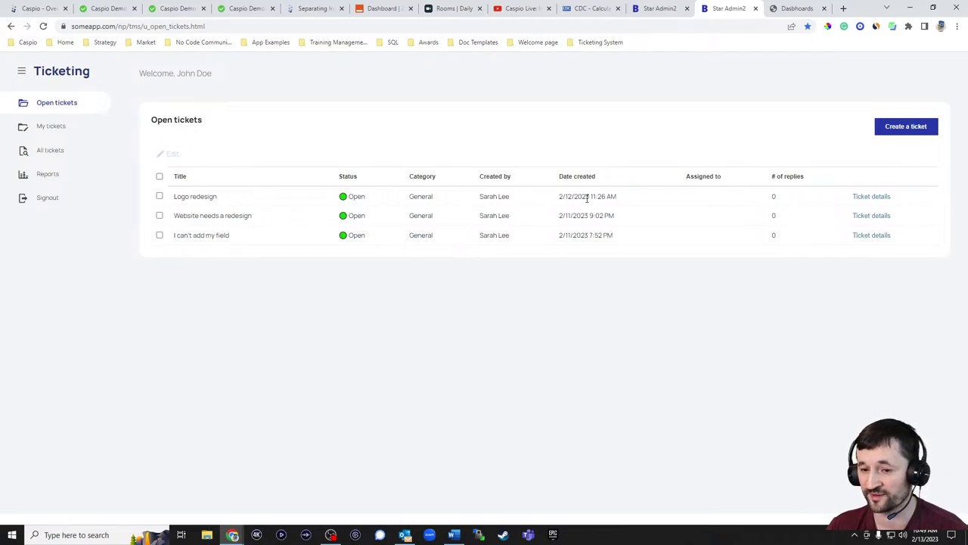
pyautogui.click(874, 198)
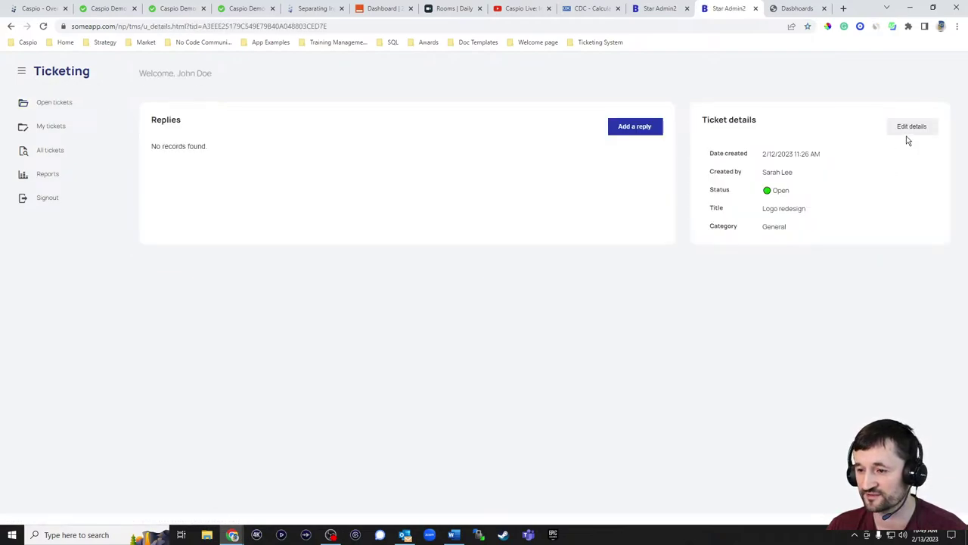
pyautogui.click(910, 127)
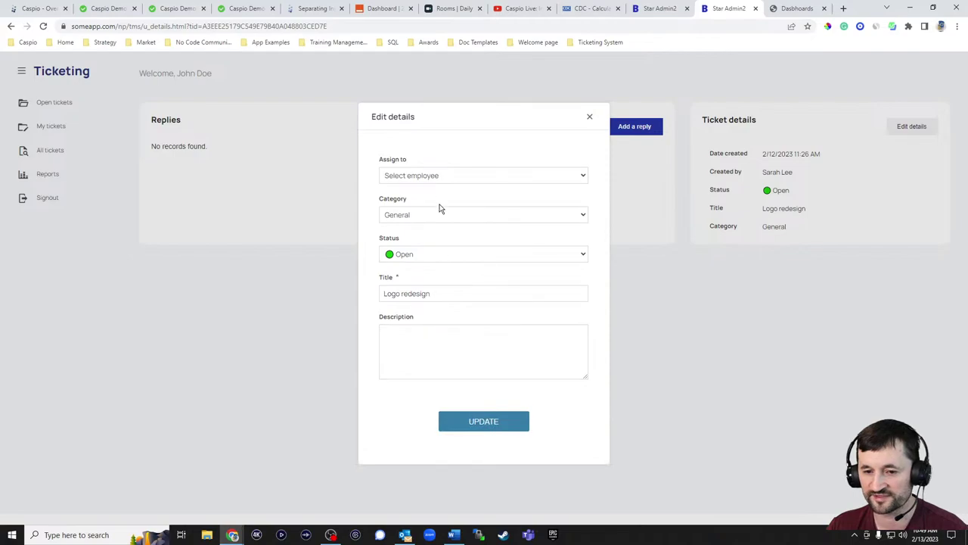
pyautogui.click(436, 178)
pyautogui.click(431, 199)
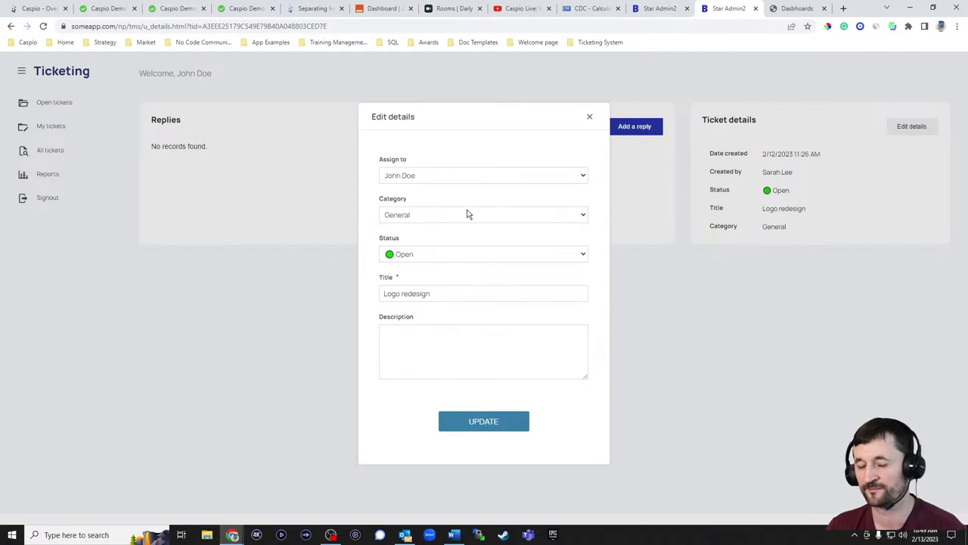
pyautogui.click(590, 118)
# Review the employee's own tickets, the filterable list of all tickets, and the reports page
pyautogui.click(59, 128)
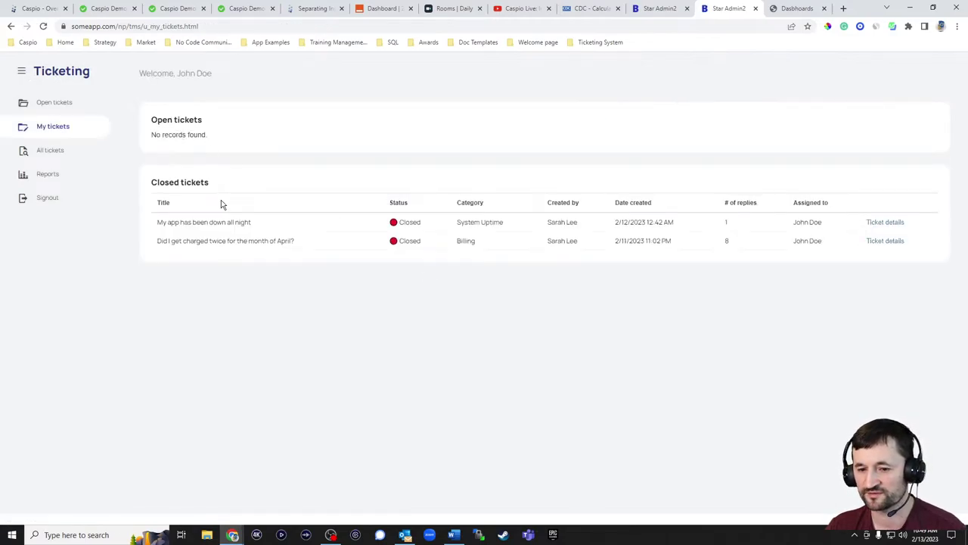
pyautogui.click(53, 156)
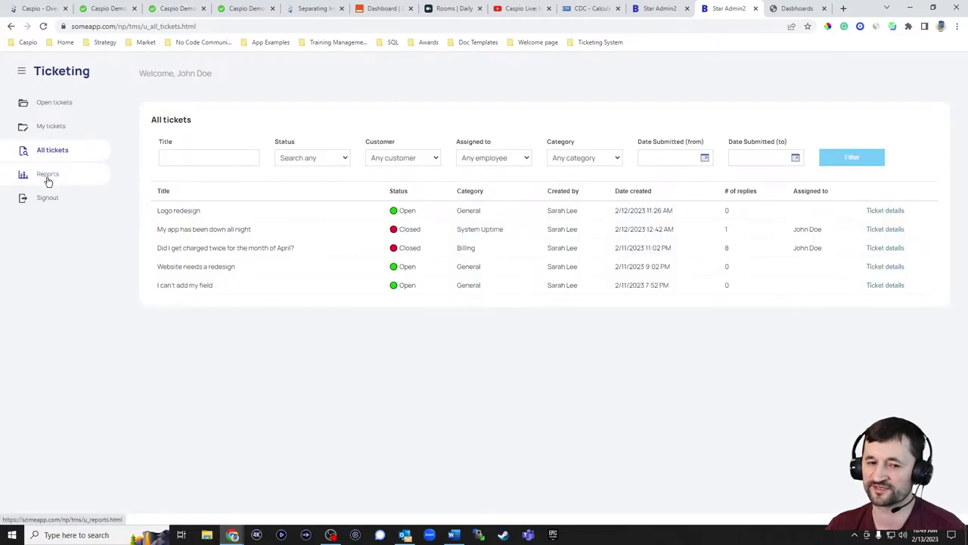
pyautogui.click(48, 176)
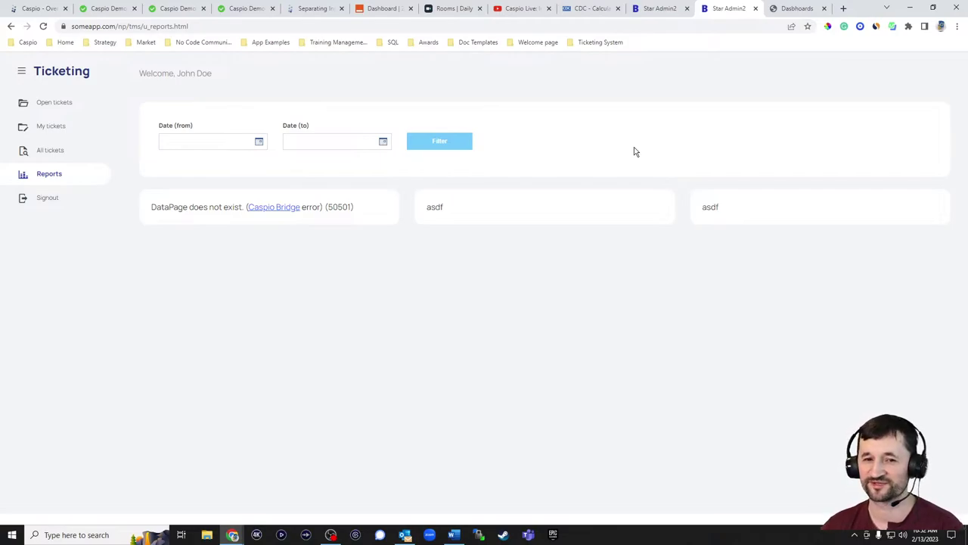
# Switch to ChatGPT by opening its bookmarked page in a new browser tab
pyautogui.click(843, 8)
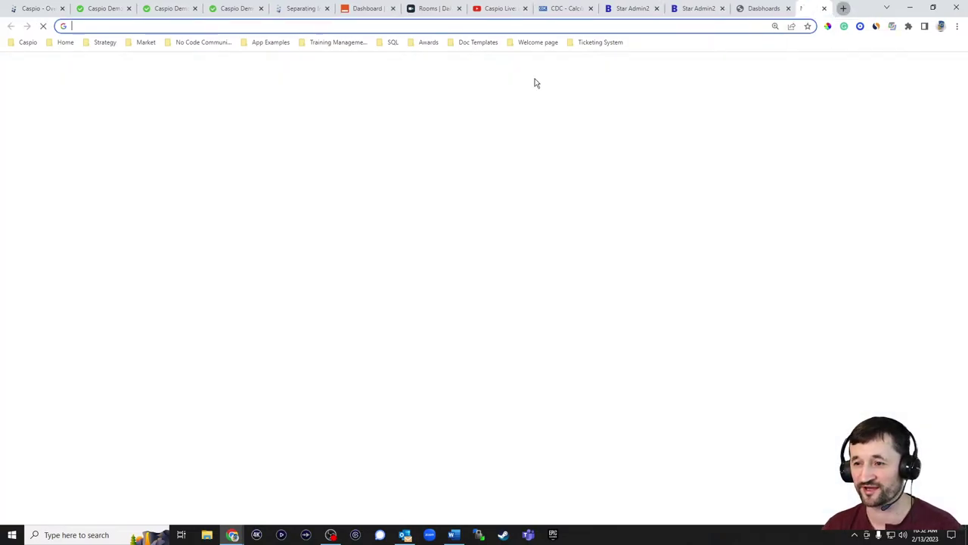
pyautogui.click(29, 43)
pyautogui.click(51, 442)
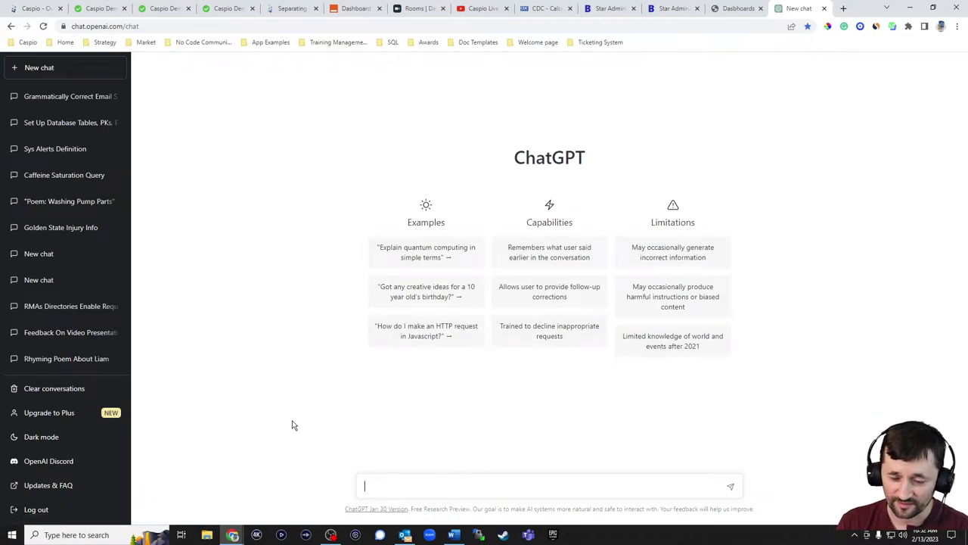
# Ask ChatGPT to "use html and inline css to create 4 boxes side by side with a background color of blue"
pyautogui.write('use html and in')
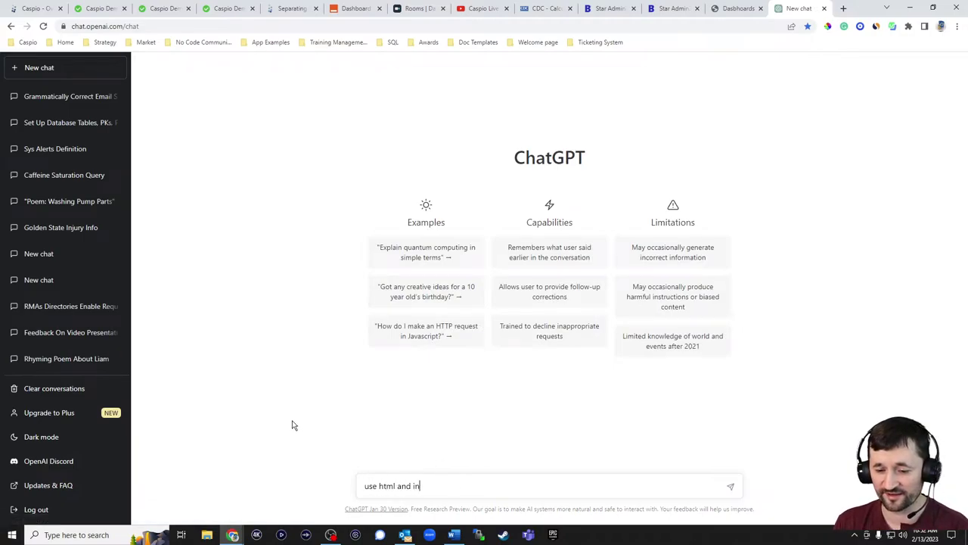
pyautogui.write('line css to cr')
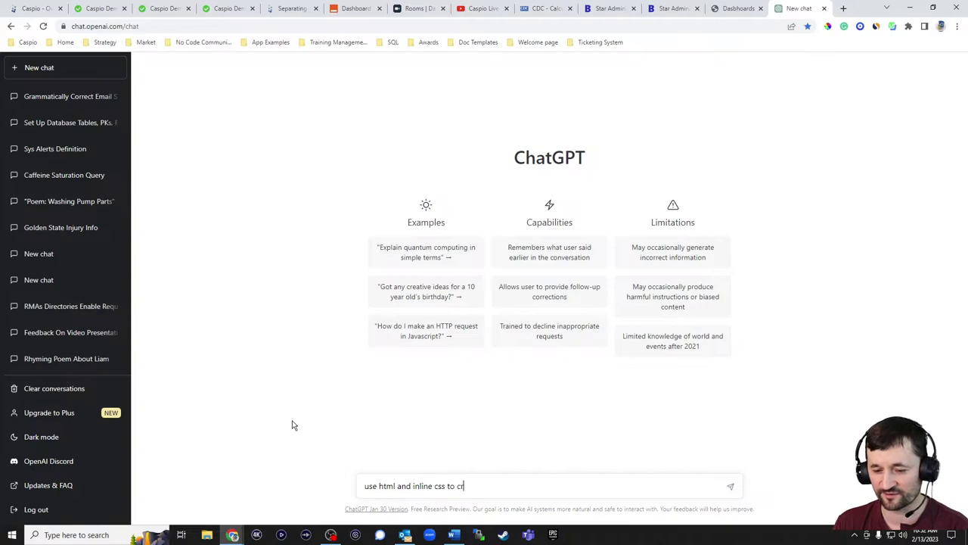
pyautogui.write('eate 4 bos')
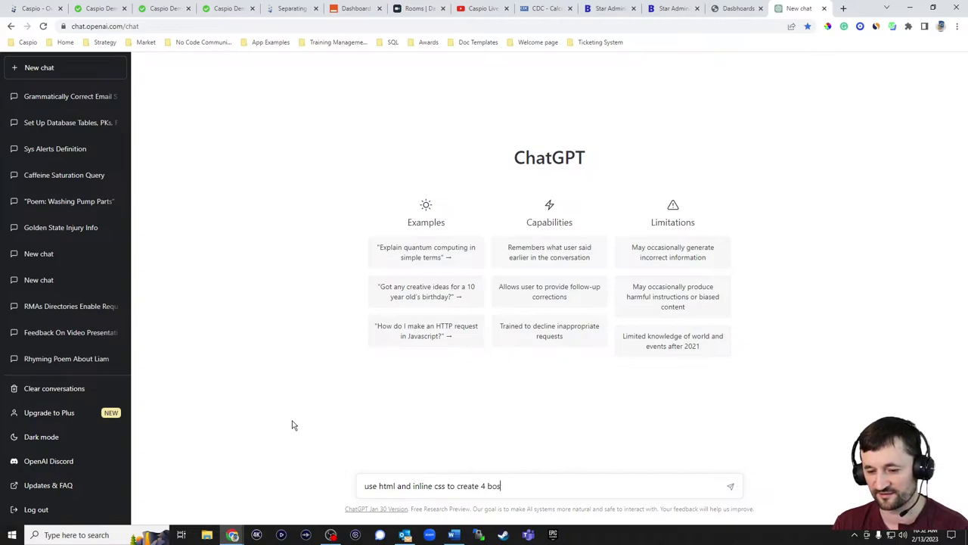
pyautogui.press('BackSpace')
pyautogui.write('xes side by side ')
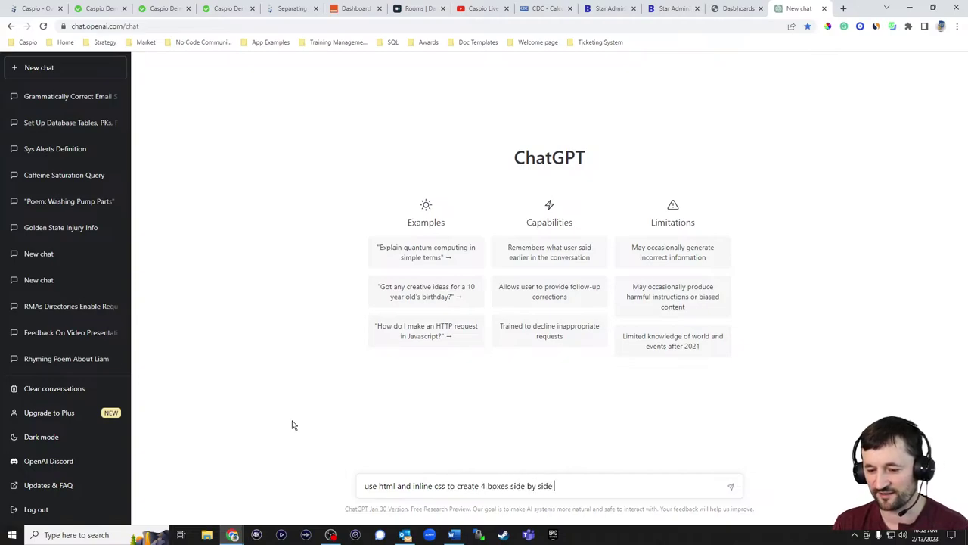
pyautogui.write('with a background colo')
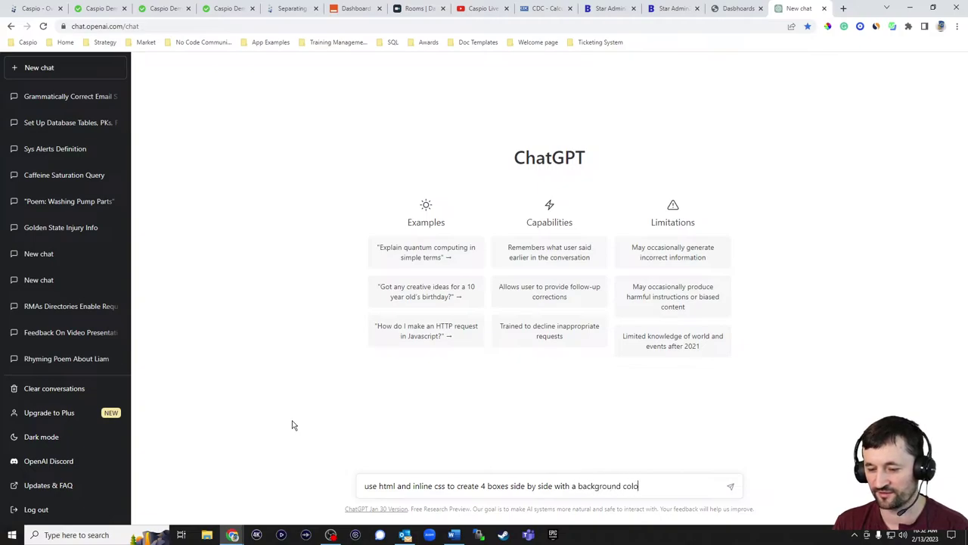
pyautogui.write('r of blue')
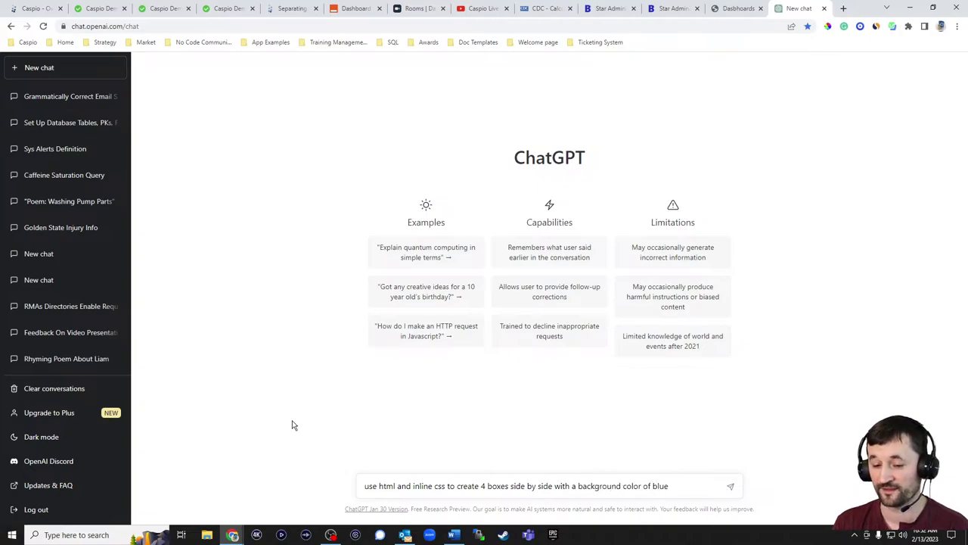
pyautogui.press('Return')
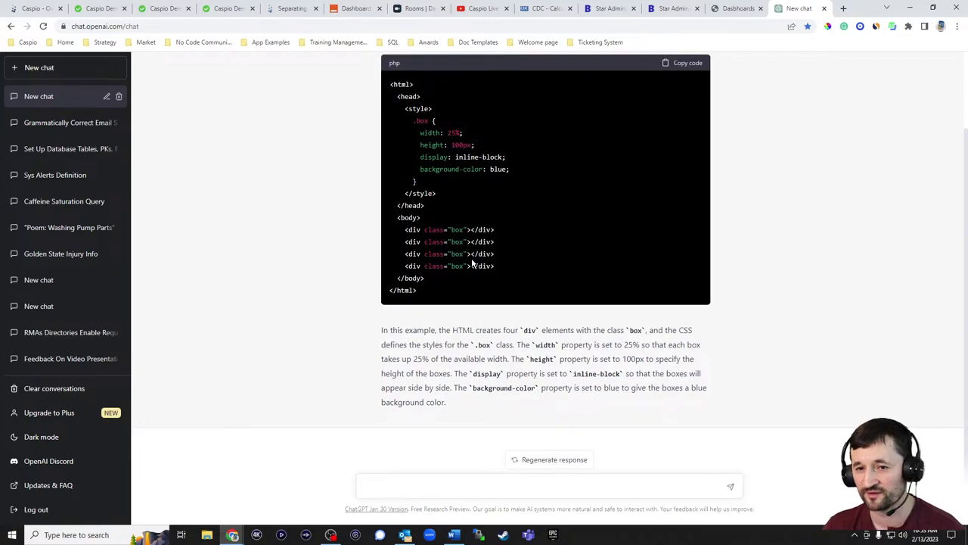
# Switch to the Medical patient portal and view the row of summary boxes on its Health Snapshot page
pyautogui.click(227, 9)
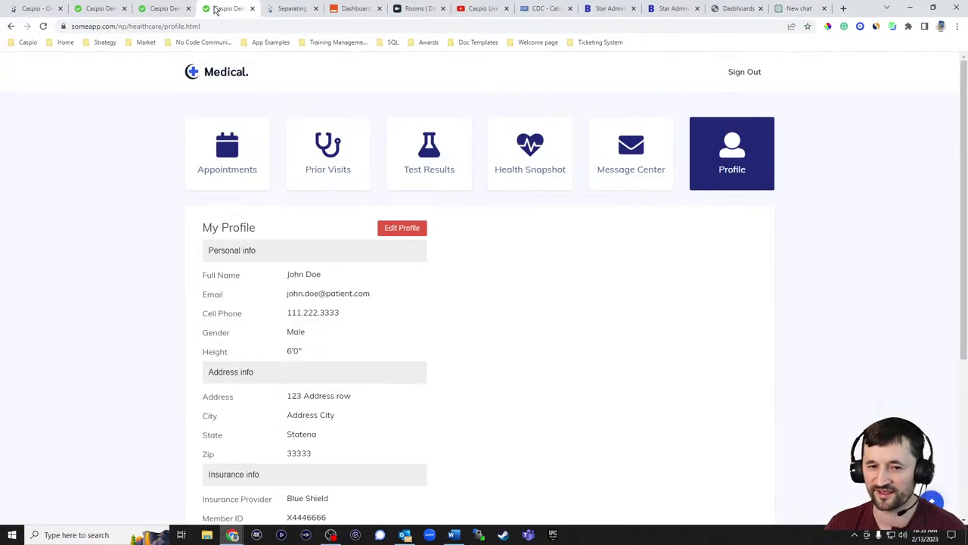
pyautogui.click(535, 165)
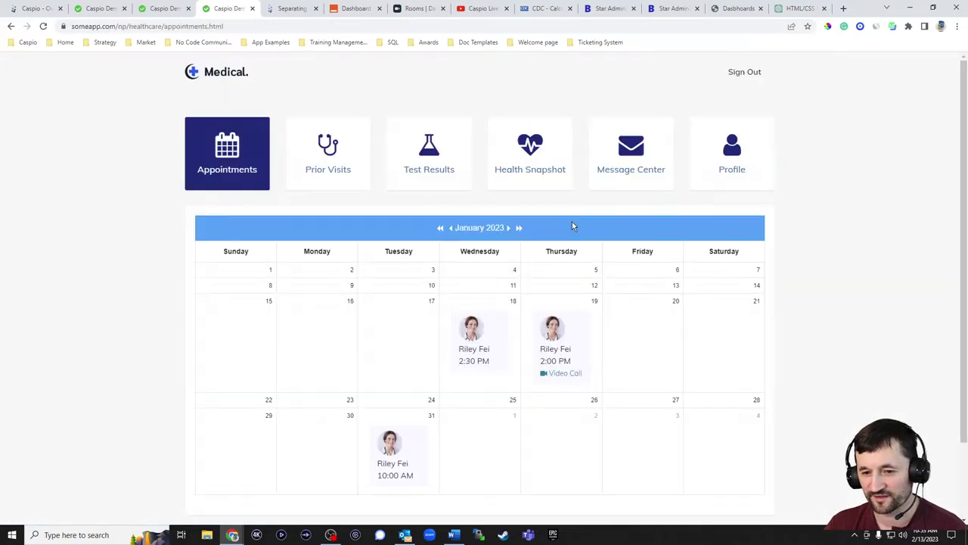
pyautogui.click(542, 166)
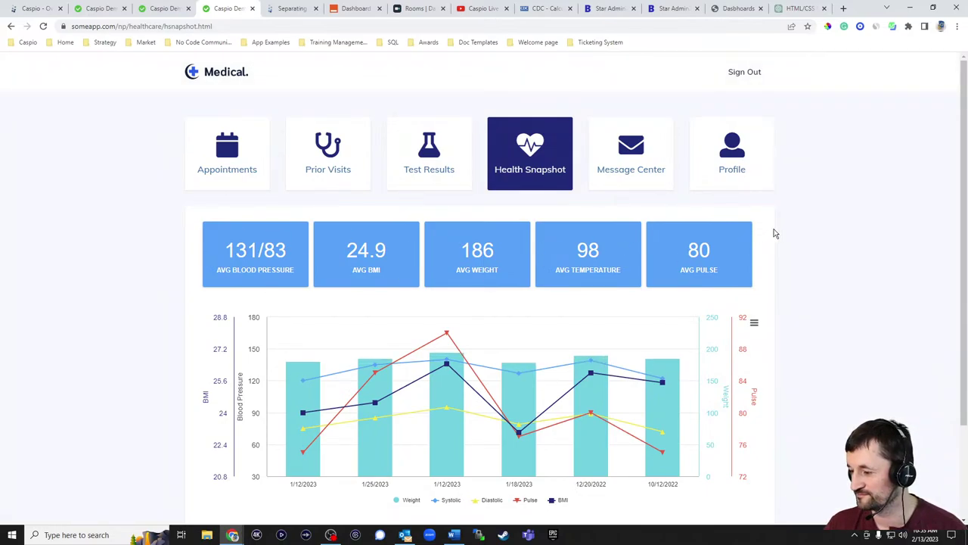
# Return to ChatGPT to review the prompt and generated box code, and switch to the Dashboards app's Dashboard #6 for comparison
pyautogui.click(790, 9)
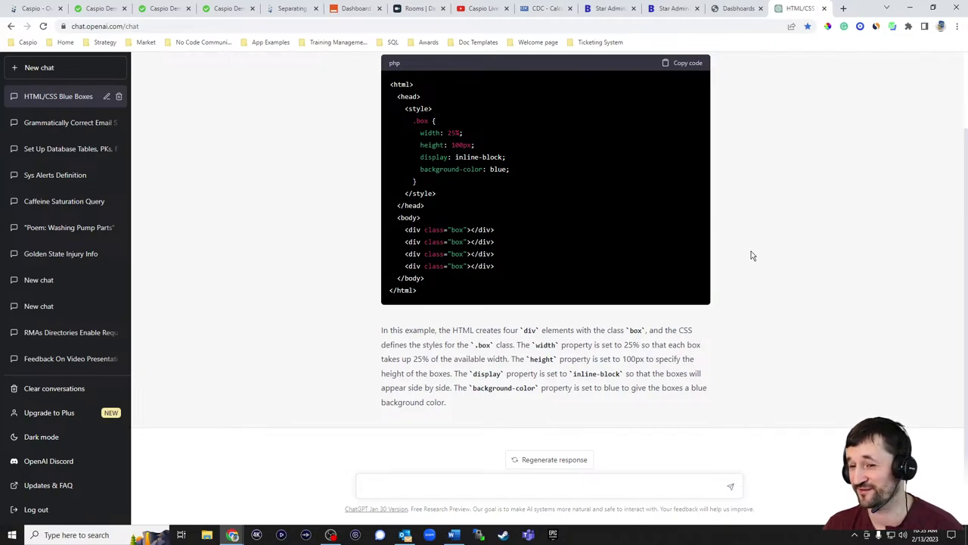
pyautogui.scroll(1, 770, 238)
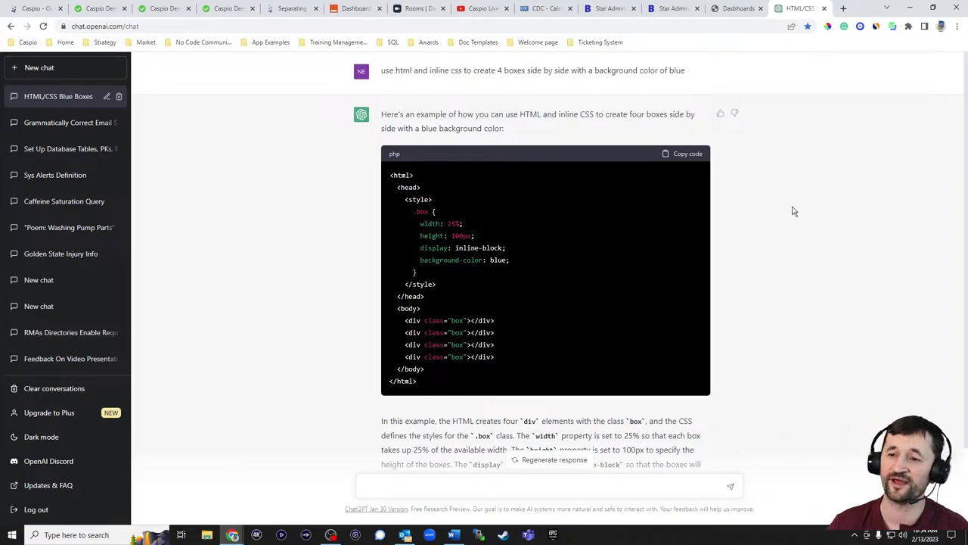
pyautogui.click(738, 9)
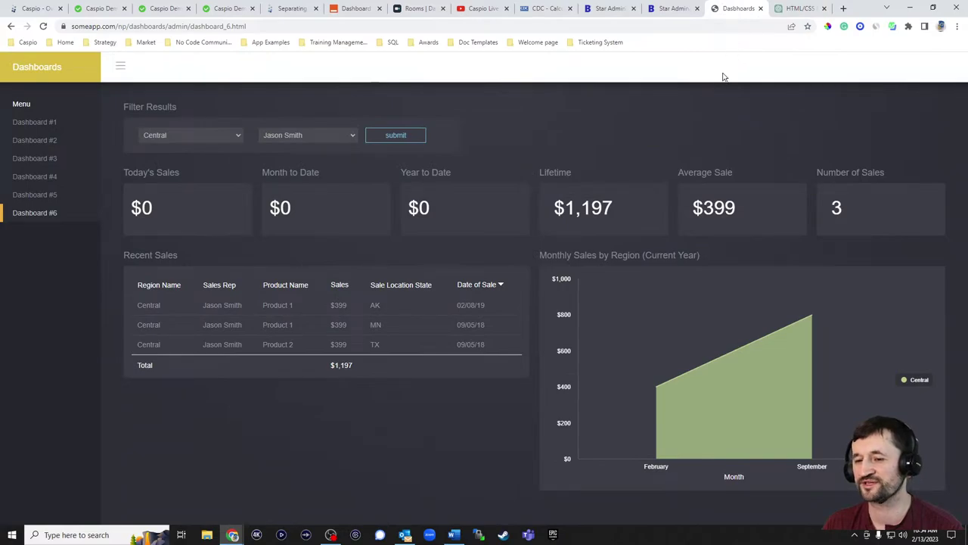